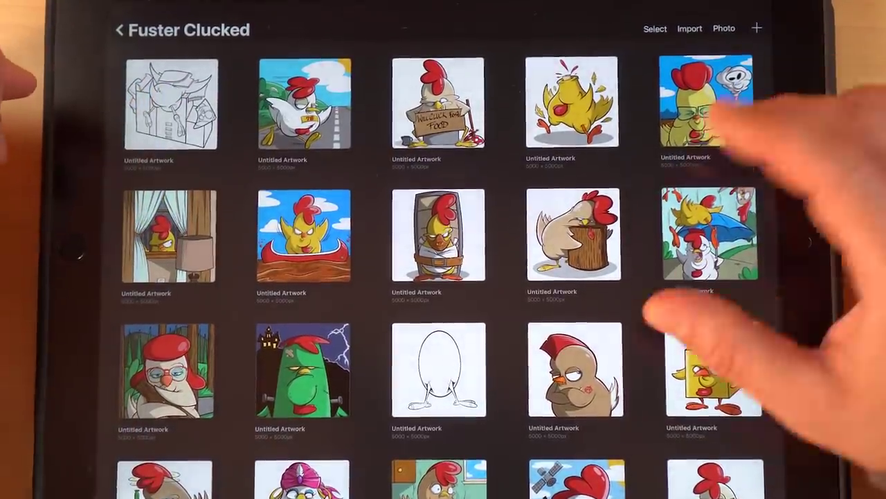
pyautogui.scroll(-1, 686, 263)
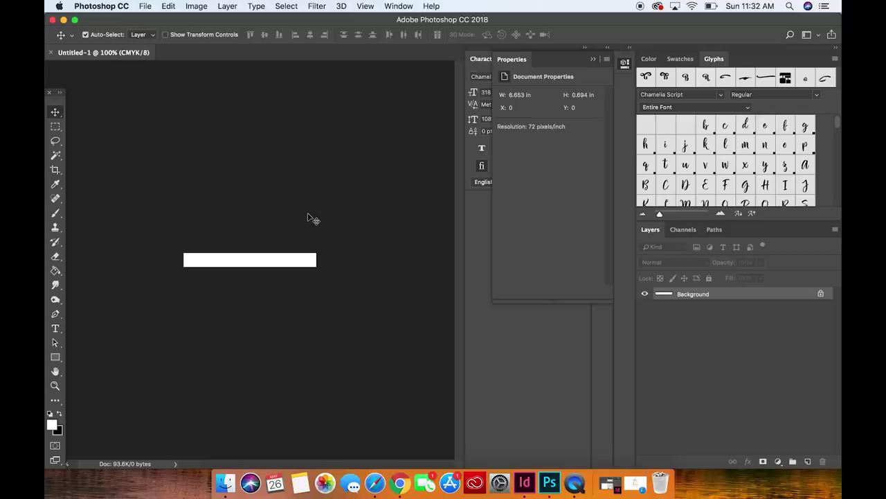
# Create a new document 7.245 inches wide and 9.4 inches high with a resolution of 300 pixels/inch
pyautogui.click(146, 7)
pyautogui.click(152, 20)
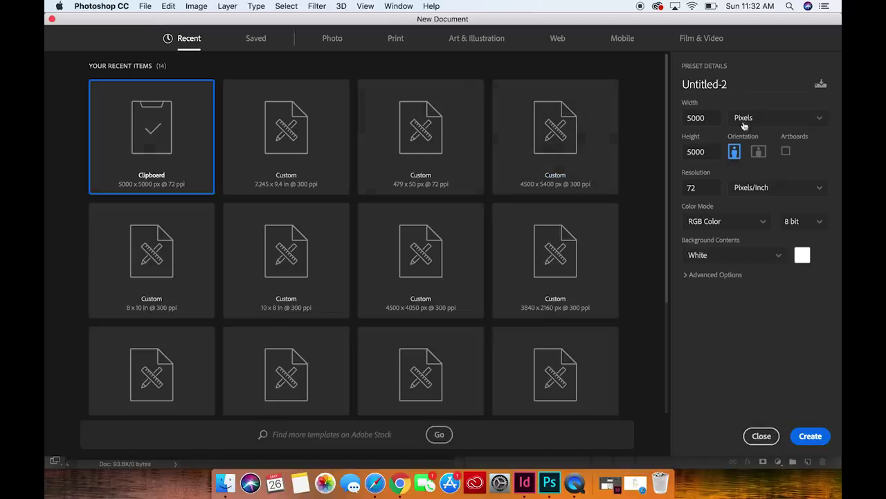
pyautogui.click(769, 122)
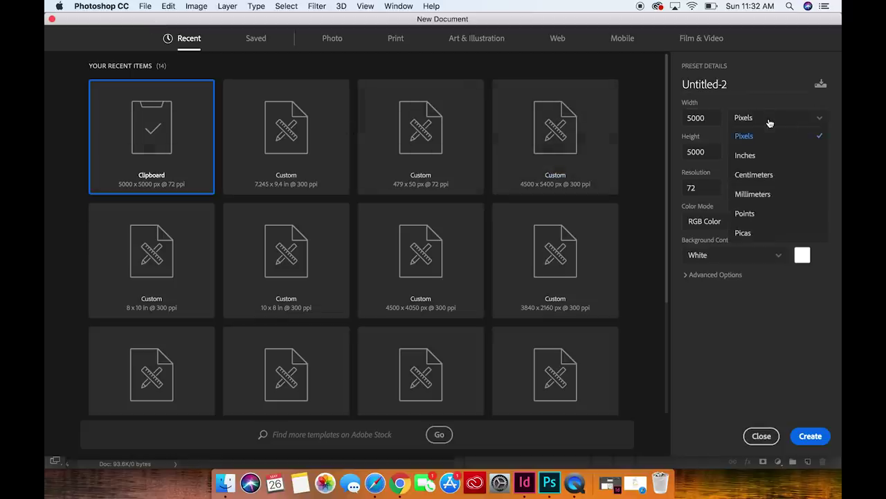
pyautogui.click(765, 154)
pyautogui.doubleClick(699, 118)
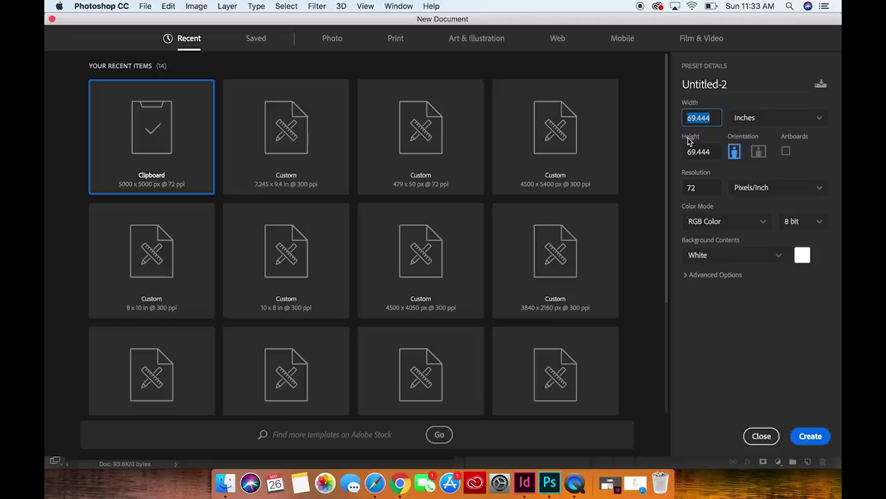
pyautogui.write('7.245')
pyautogui.press('Tab')
pyautogui.write('9.4')
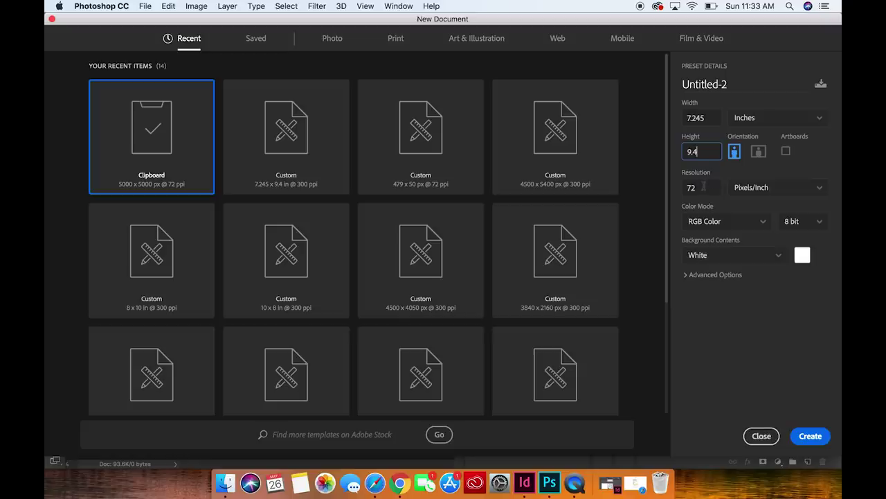
pyautogui.press('Tab')
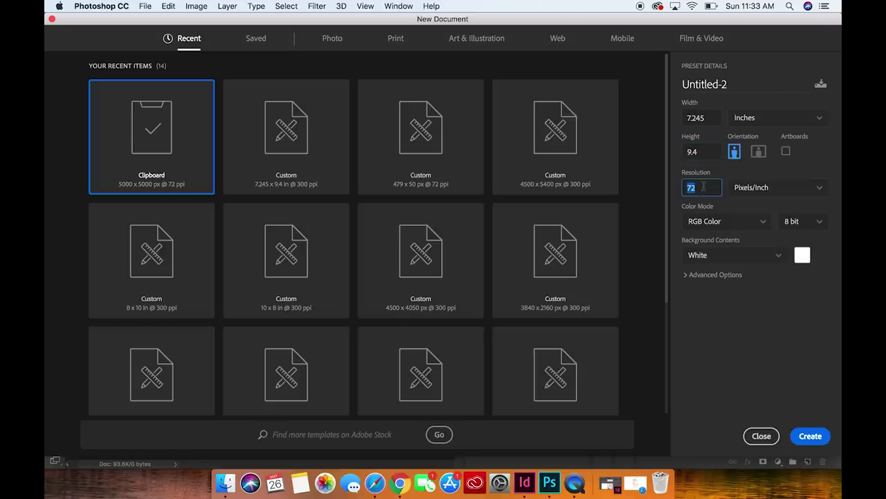
pyautogui.write('300')
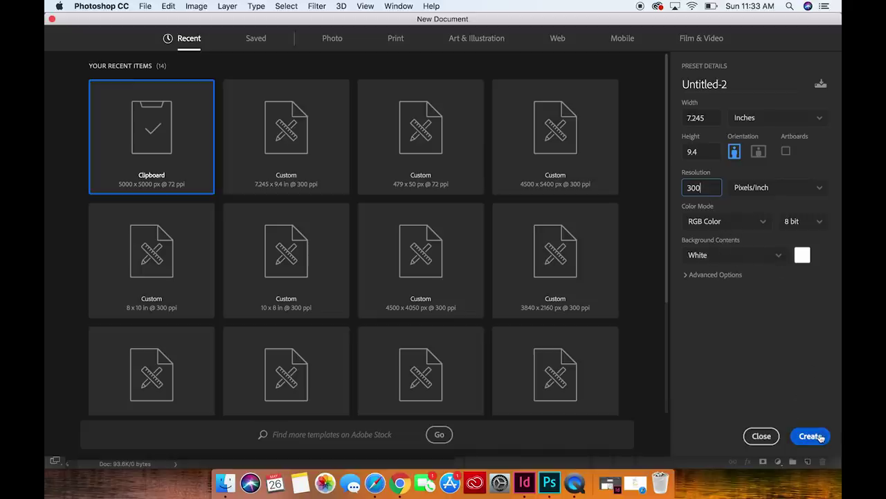
pyautogui.click(819, 435)
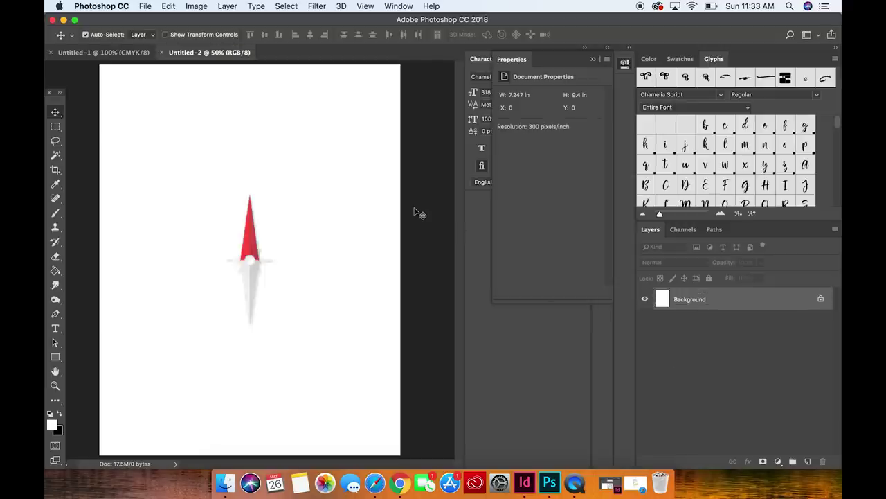
# Draw an unfilled rectangle with a 50 px black stroke along the page edges as a border, about 2181 by 2836 px
pyautogui.scroll(-2, 322, 211)
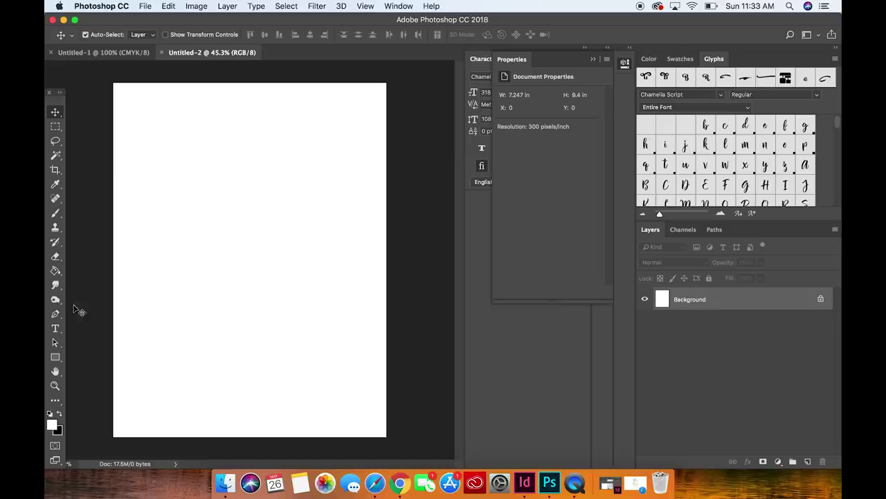
pyautogui.click(55, 358)
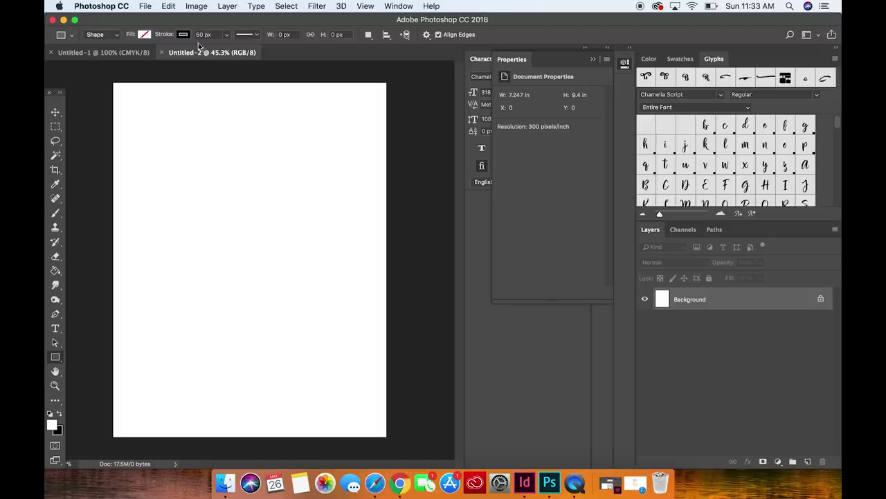
pyautogui.moveTo(112, 82); pyautogui.dragTo(387, 437)
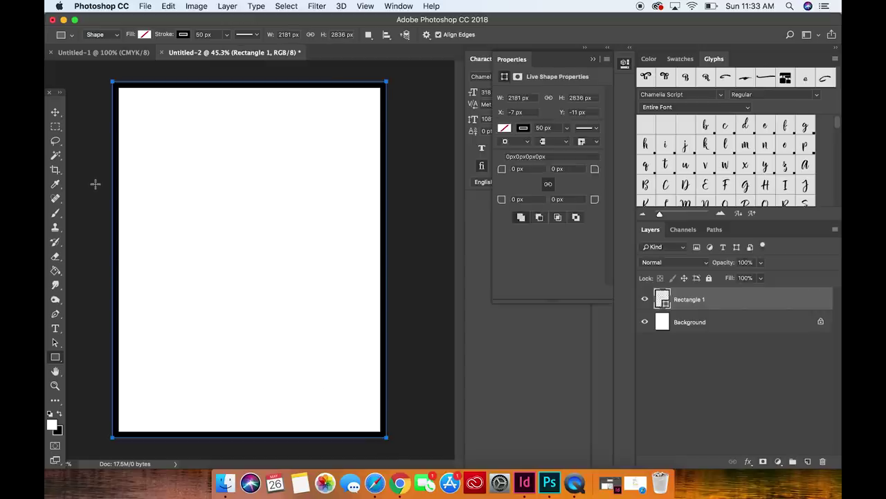
pyautogui.click(56, 113)
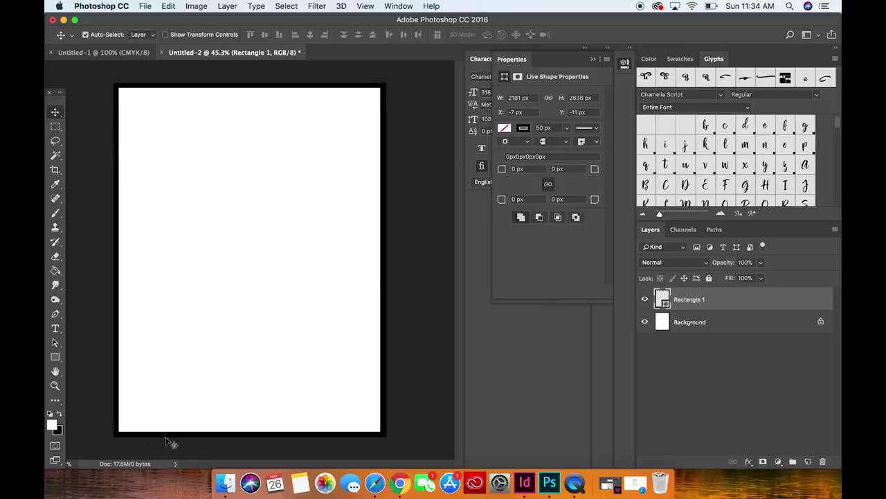
# Open all the IMG line-art PNG files from the Fuster Clucked folder, leaving out the three Untitled_Artwork files
pyautogui.click(146, 6)
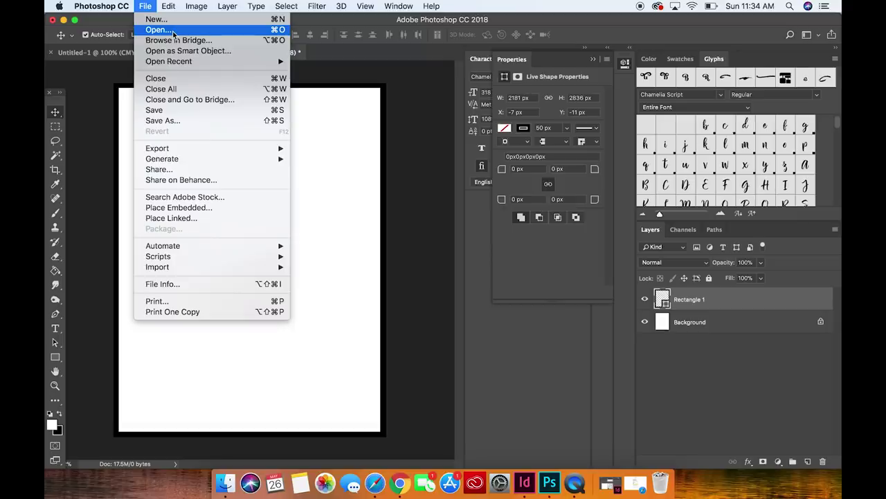
pyautogui.click(158, 30)
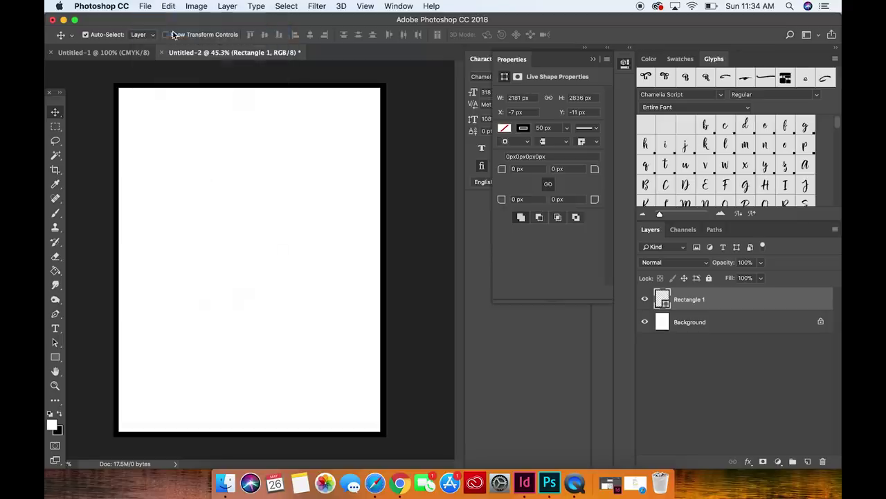
pyautogui.moveTo(267, 110); pyautogui.dragTo(683, 355)
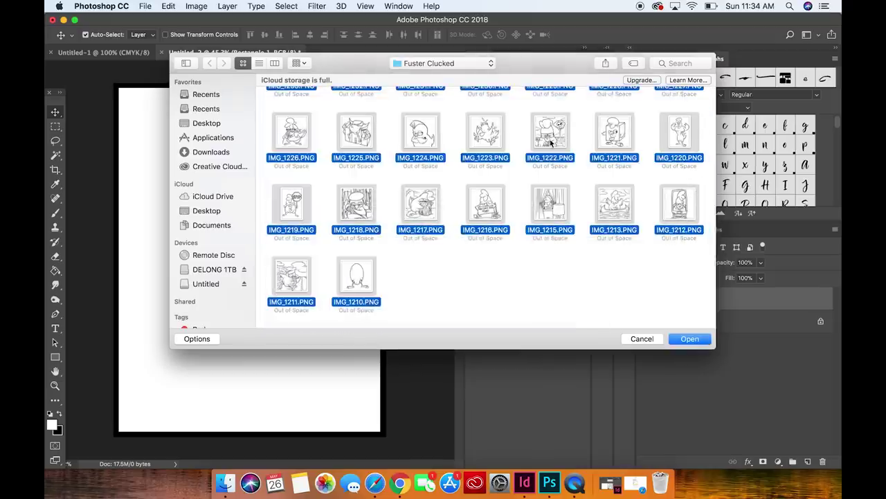
pyautogui.scroll(5, 521, 137)
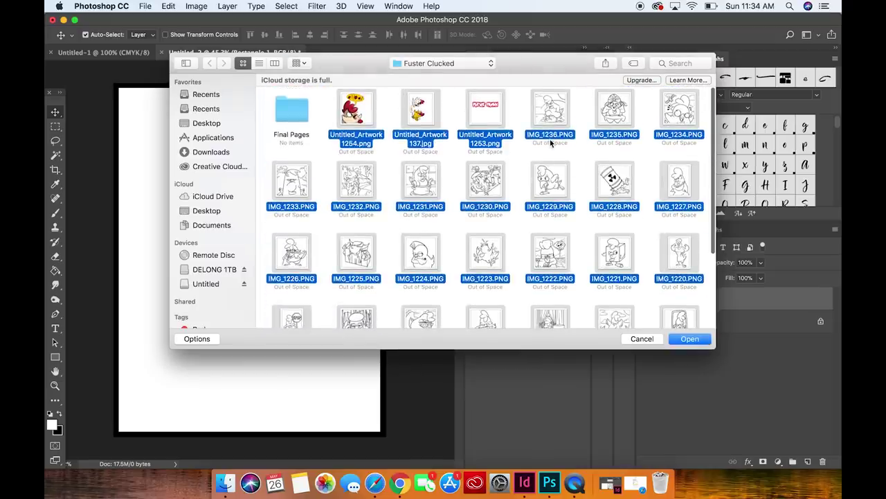
pyautogui.keyDown('super'); pyautogui.click(480, 116); pyautogui.keyUp('super')
pyautogui.keyDown('super'); pyautogui.click(431, 113); pyautogui.keyUp('super')
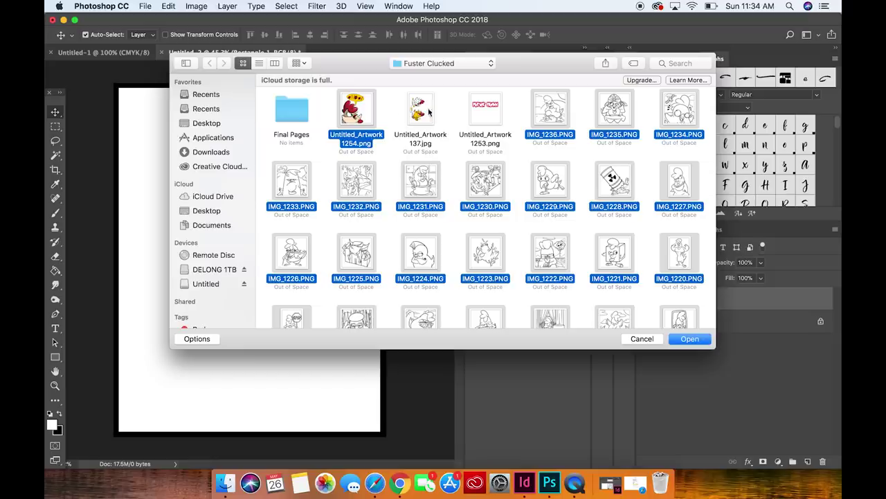
pyautogui.keyDown('super'); pyautogui.click(365, 104); pyautogui.keyUp('super')
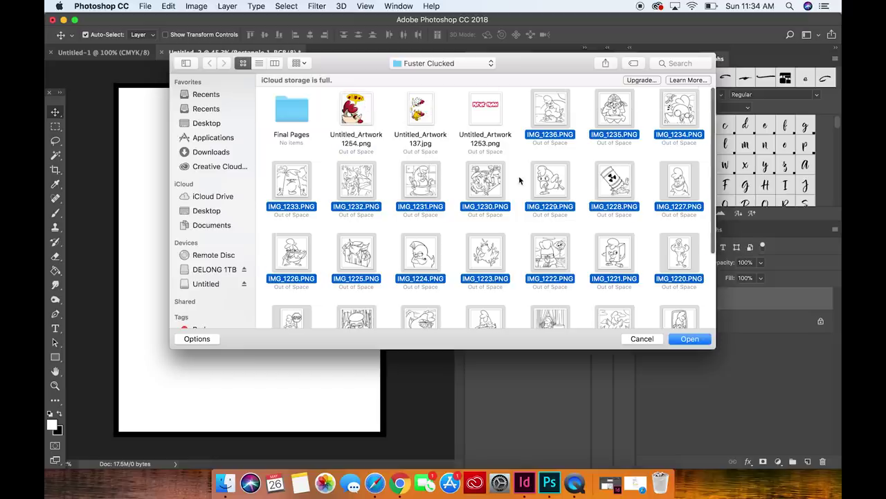
pyautogui.scroll(-3, 519, 175)
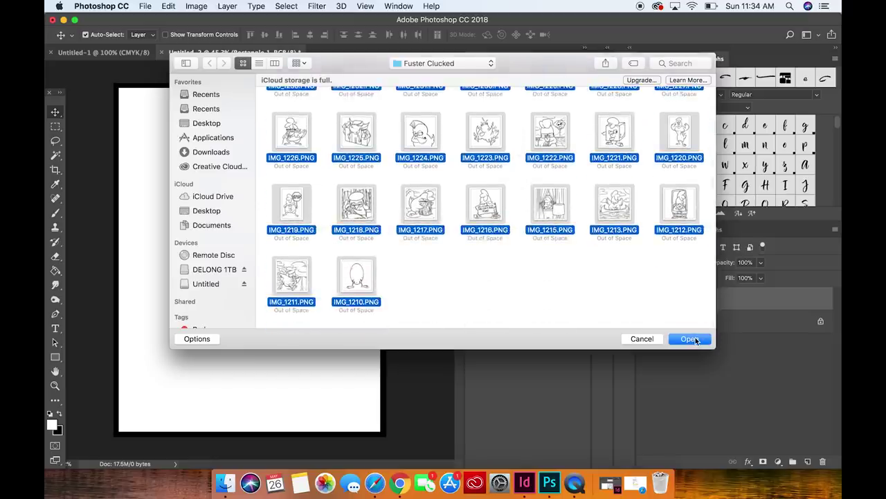
pyautogui.click(695, 338)
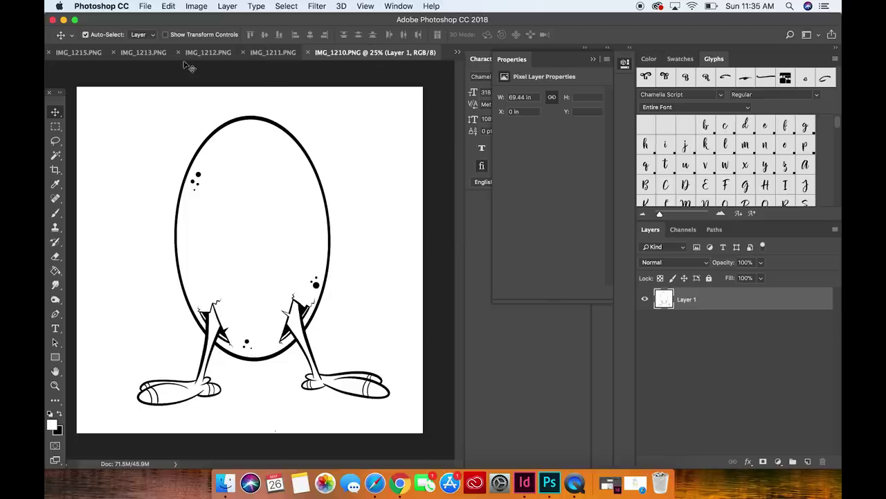
# Copy the whole drawing from IMG_1236.PNG and paste it into the bordered page document Untitled-2
pyautogui.click(457, 53)
pyautogui.click(492, 63)
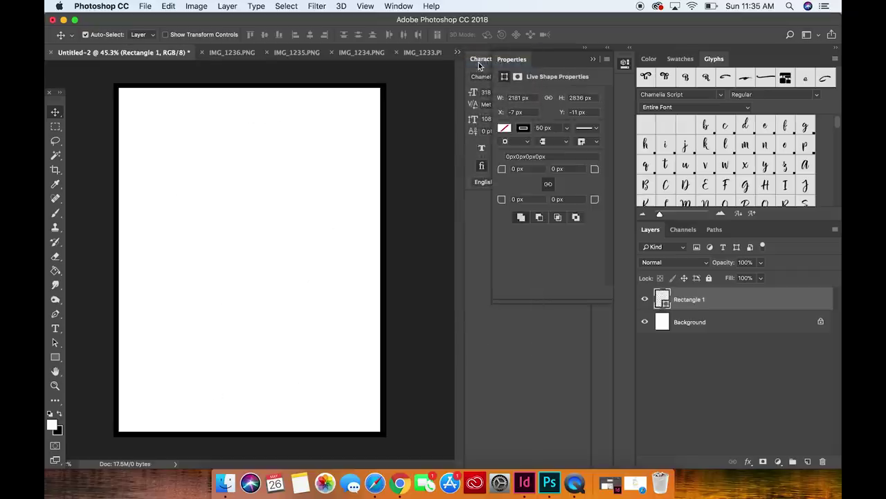
pyautogui.click(240, 55)
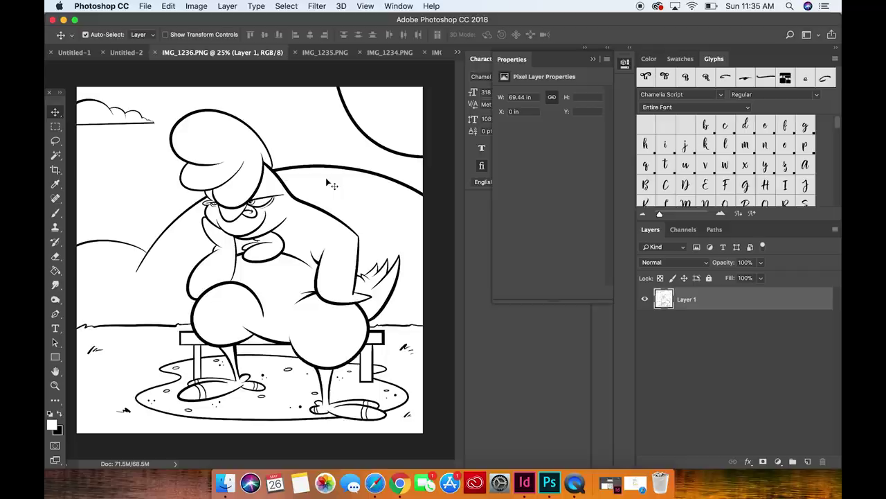
pyautogui.click(168, 6)
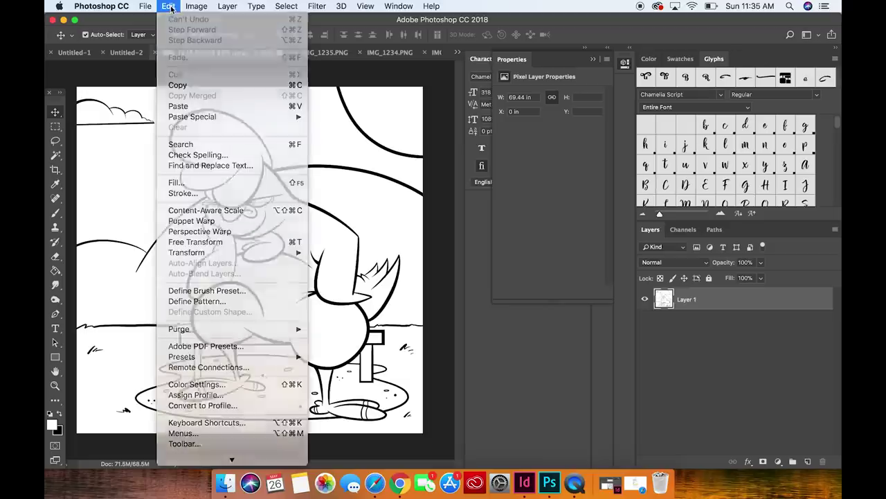
pyautogui.click(169, 6)
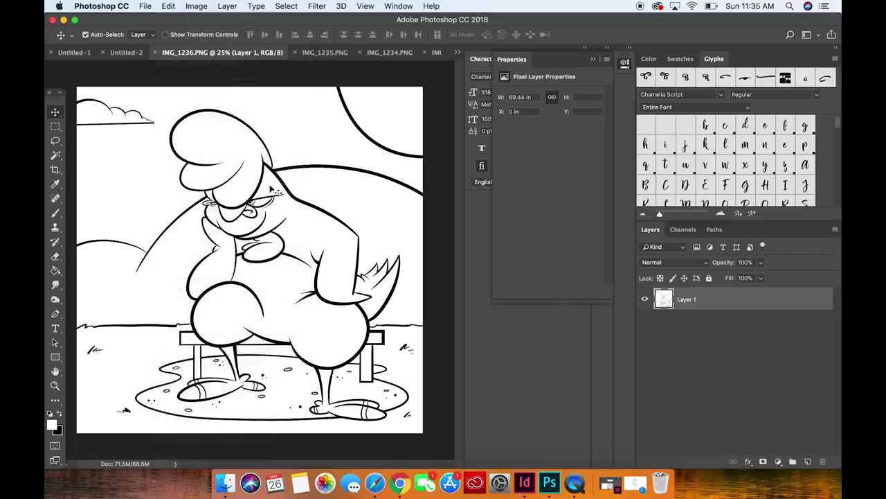
pyautogui.scroll(-1, 263, 178)
pyautogui.scroll(-1, 263, 178)
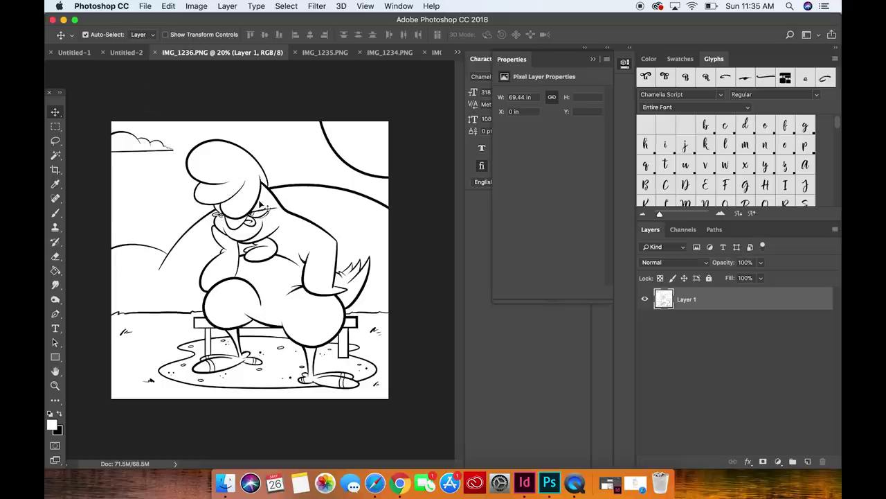
pyautogui.press('super')
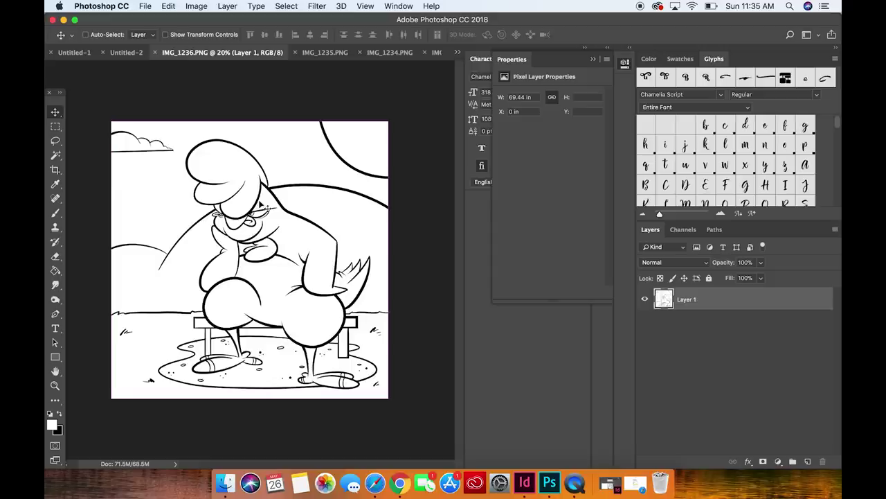
pyautogui.click(128, 52)
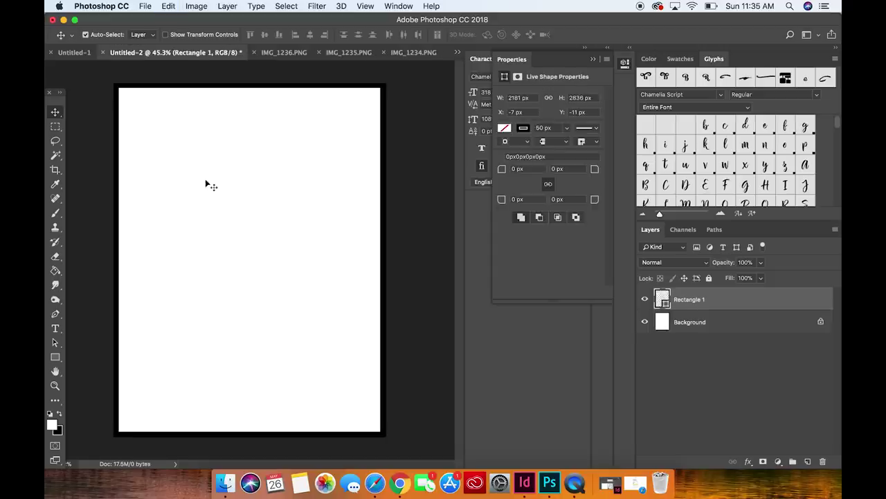
pyautogui.press('super+v')
# Check the pasted drawing's extent against the page with Free Transform, and delete the pasted layer
pyautogui.scroll(-4, 211, 186)
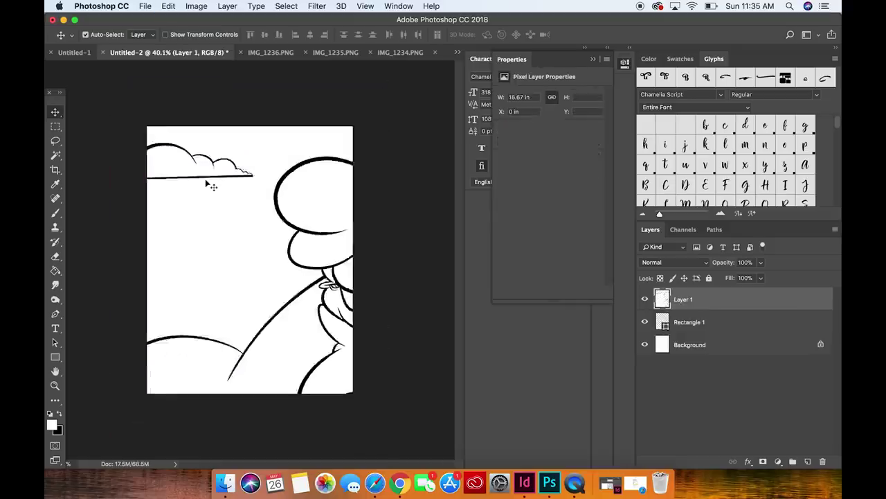
pyautogui.press('super+t')
pyautogui.scroll(-2, 175, 175)
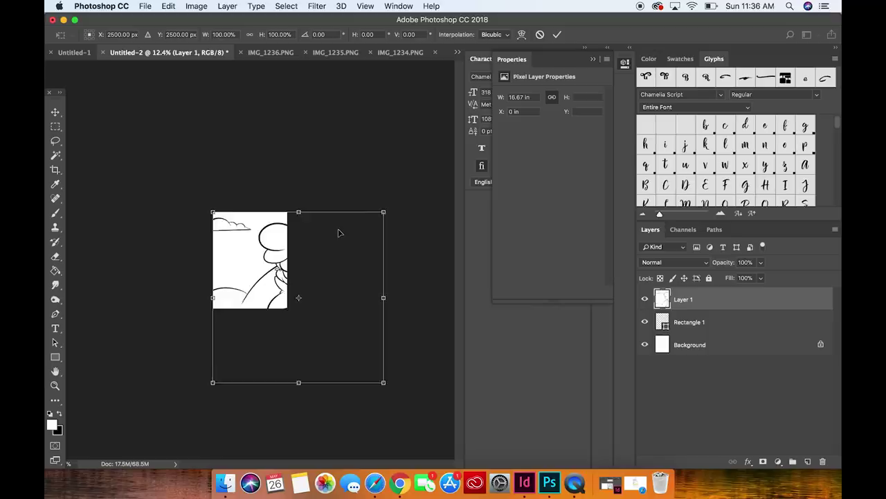
pyautogui.press('super+equal')
pyautogui.press('super+equal')
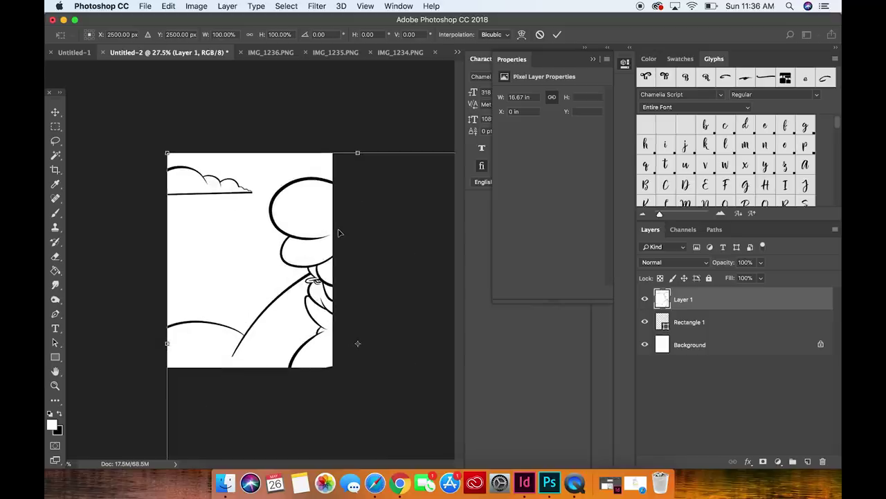
pyautogui.press('Return')
pyautogui.press('Delete')
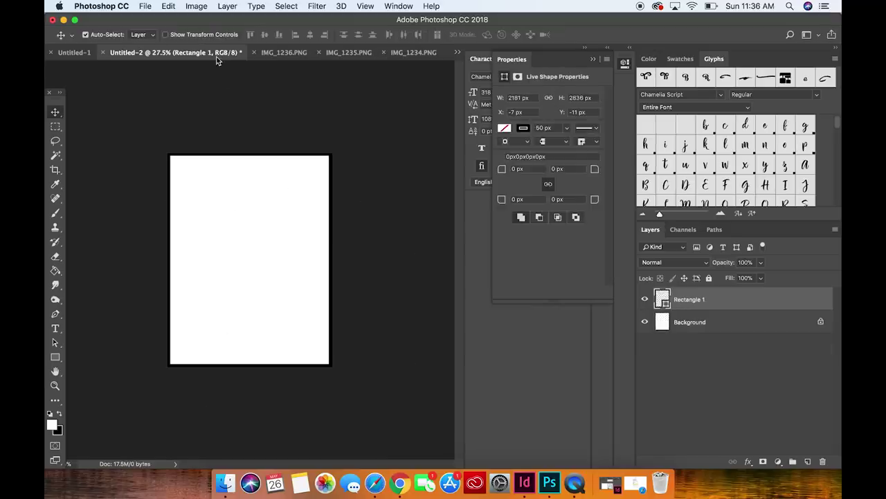
# Resize the IMG_1236.PNG image to a width of 30 inches with its proportions linked
pyautogui.click(271, 51)
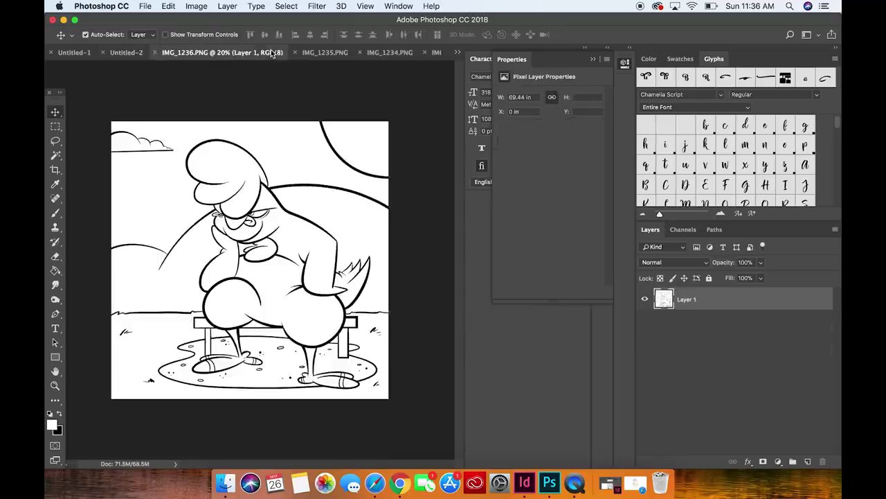
pyautogui.click(200, 7)
pyautogui.click(231, 91)
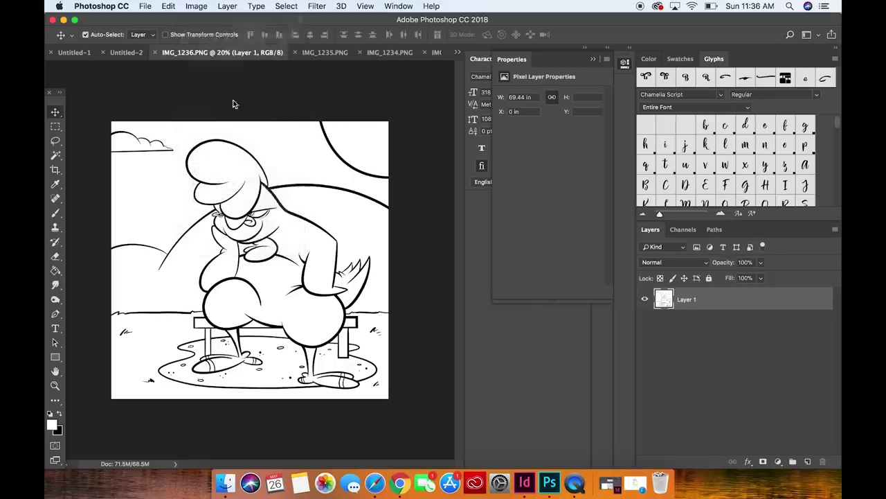
pyautogui.write('30')
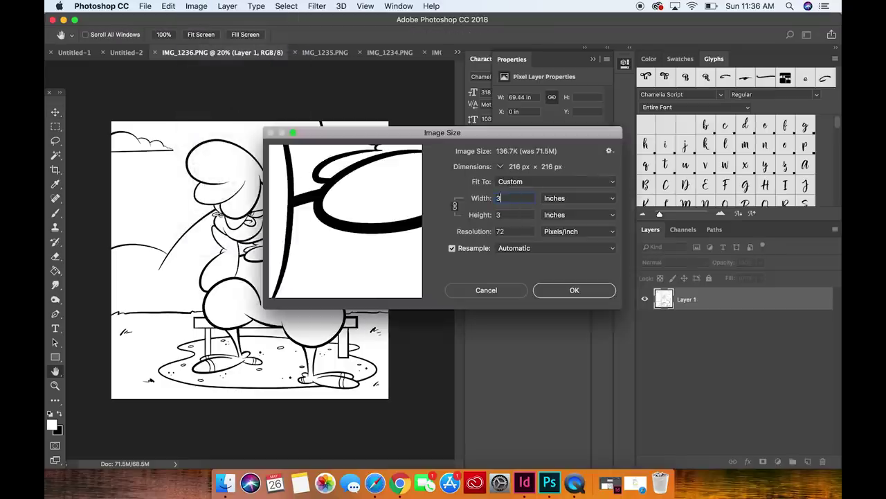
pyautogui.click(573, 290)
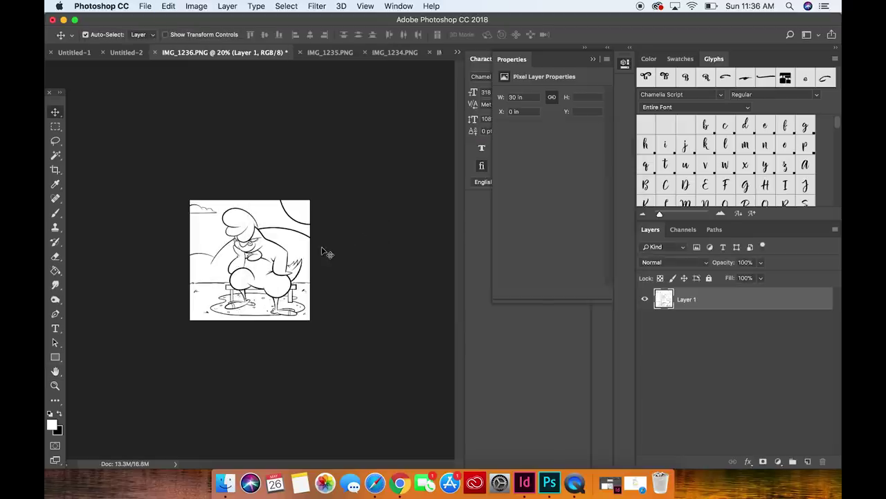
# Paste the resized IMG_1236 drawing into the bordered page document Untitled-2
pyautogui.click(126, 56)
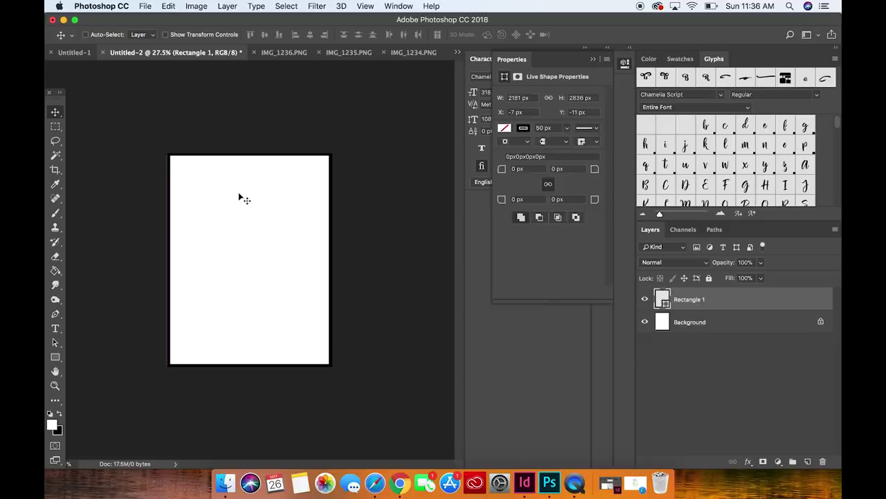
pyautogui.press('super+v')
pyautogui.press('super+0')
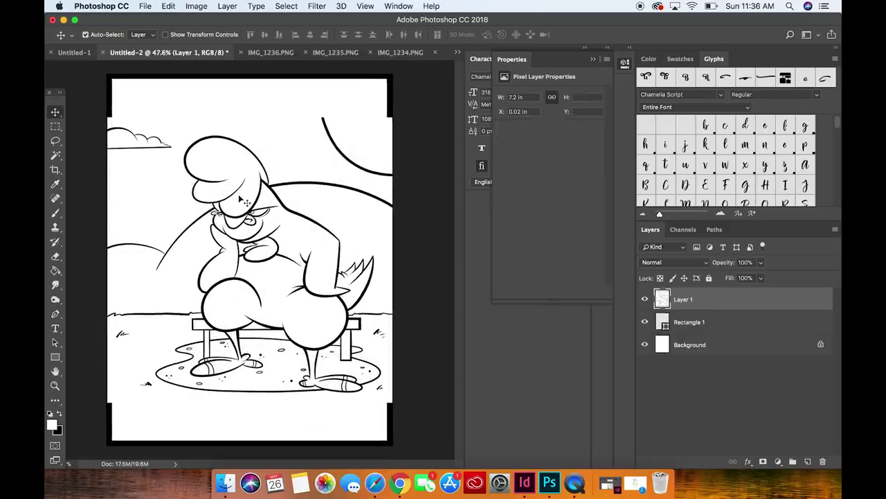
# Transform the pasted drawing to reach the border's inner top edge and fit between its inner side edges, about 6.94 in wide
pyautogui.press('super+t')
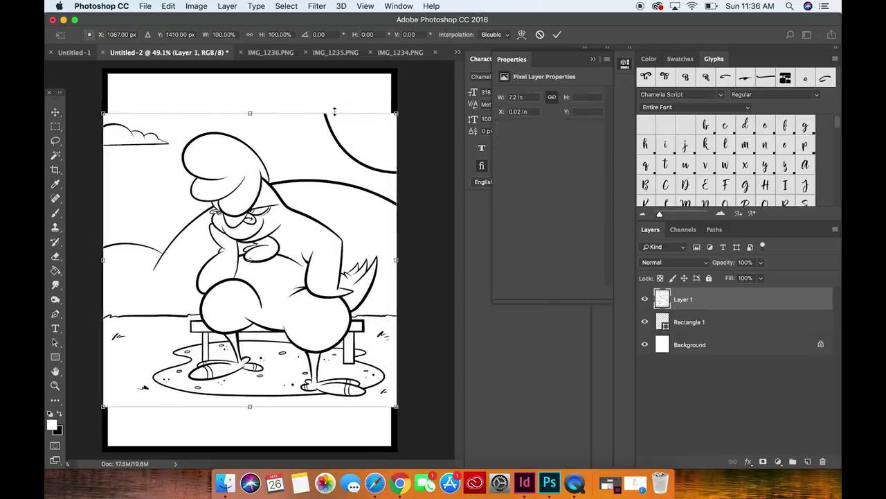
pyautogui.moveTo(398, 112); pyautogui.dragTo(393, 72)
pyautogui.moveTo(101, 241); pyautogui.dragTo(107, 240)
pyautogui.press('Return')
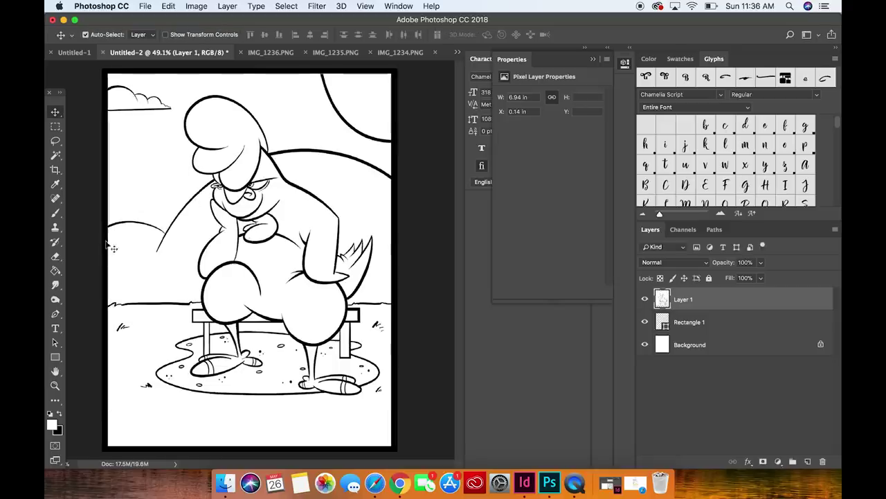
# Move the drawing's layer below Rectangle 1 and stretch it to the page's lower edge at about 113.5% height and 6.98 in width
pyautogui.moveTo(702, 298); pyautogui.dragTo(692, 322)
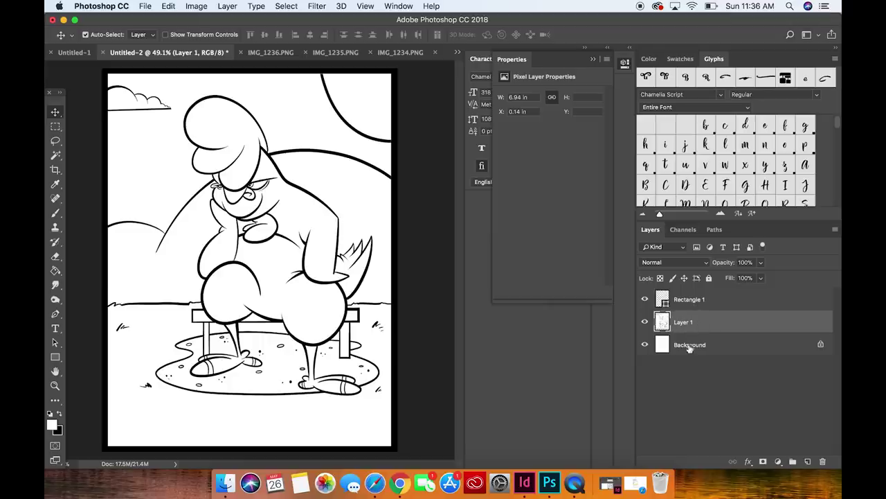
pyautogui.hotkey('ctrl', 't')
pyautogui.moveTo(248, 409); pyautogui.dragTo(248, 449)
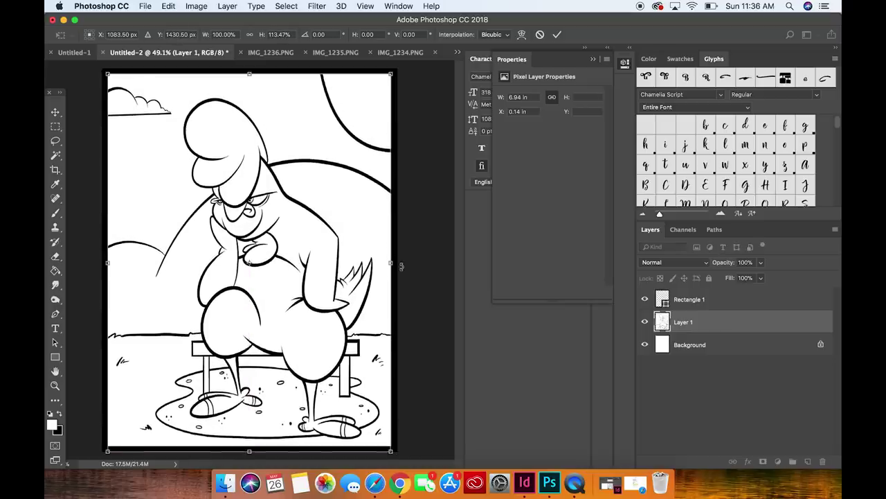
pyautogui.moveTo(390, 262); pyautogui.dragTo(381, 183)
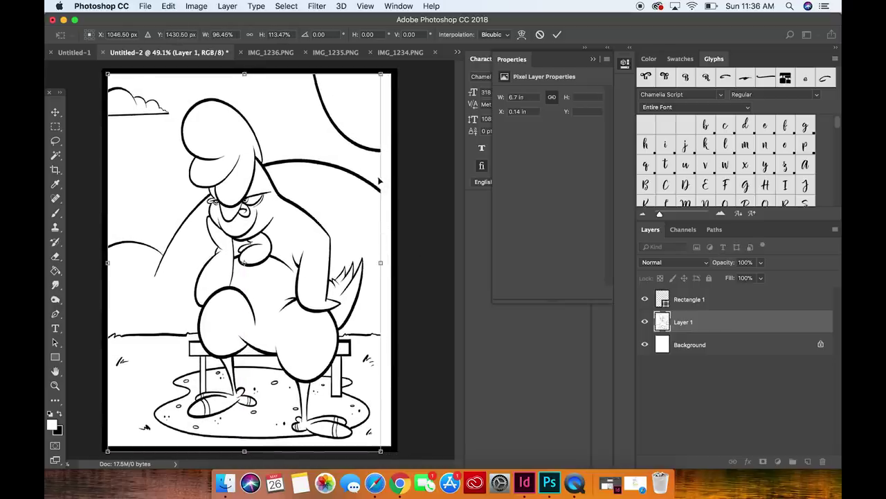
pyautogui.moveTo(381, 263)
pyautogui.mouseDown()
pyautogui.moveTo(401, 261)
pyautogui.moveTo(392, 261)
pyautogui.mouseUp()
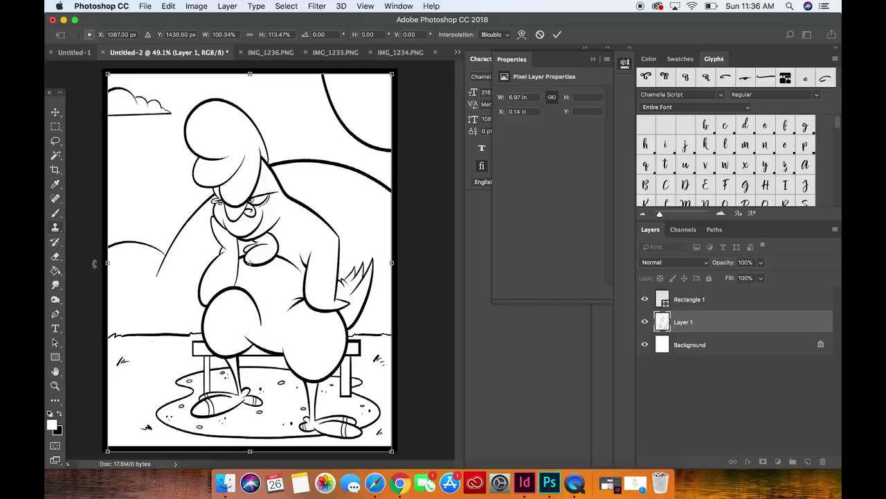
pyautogui.moveTo(107, 262); pyautogui.dragTo(108, 264)
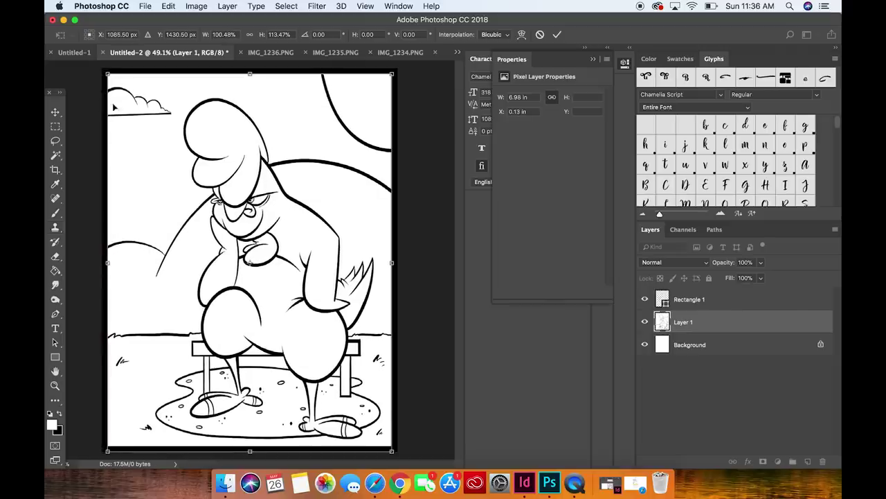
pyautogui.click(56, 129)
pyautogui.press('Return')
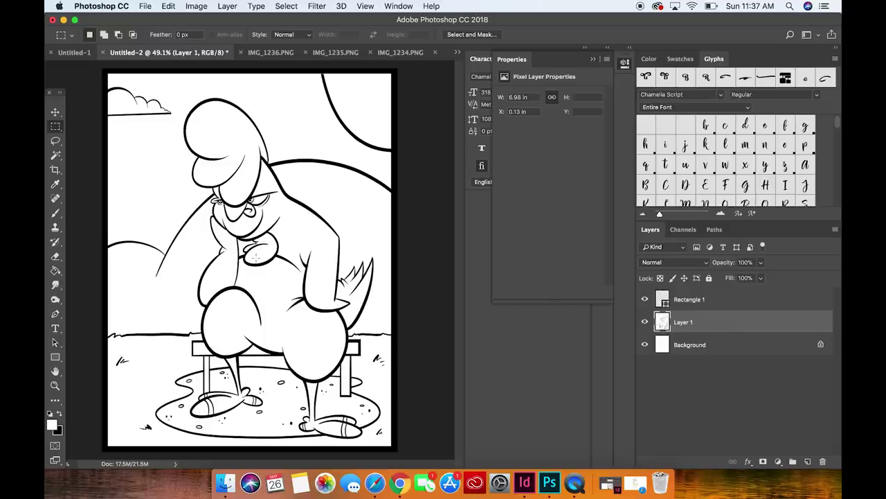
pyautogui.click(56, 114)
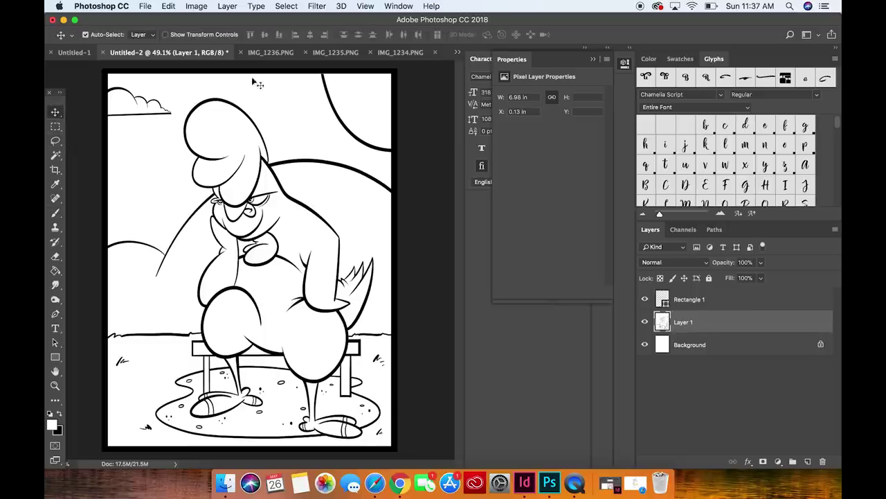
# Close IMG_1236.PNG without saving its changes
pyautogui.click(271, 54)
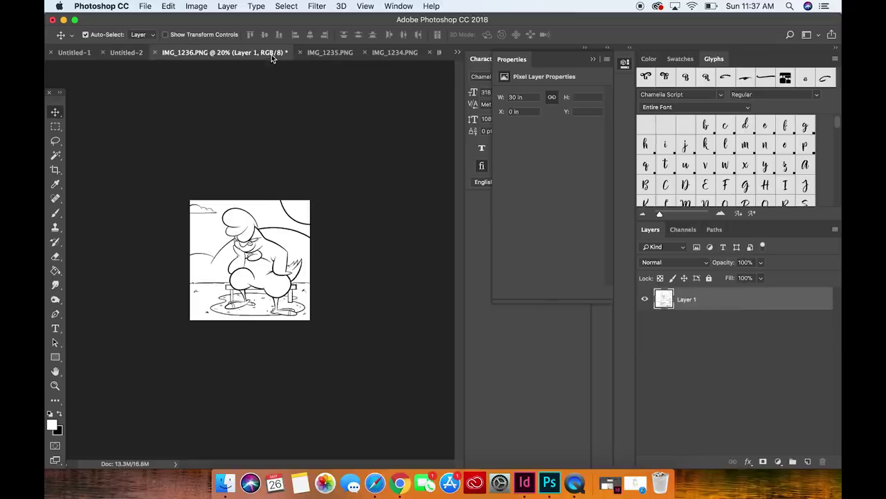
pyautogui.click(157, 56)
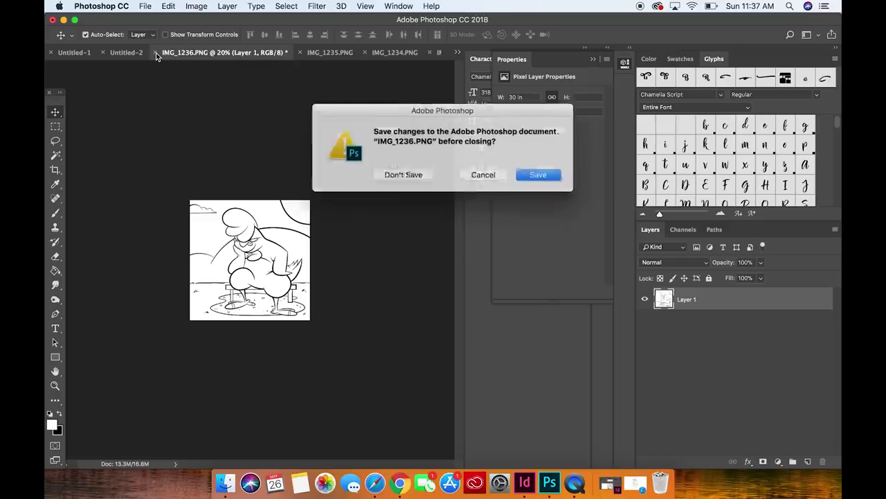
pyautogui.click(406, 174)
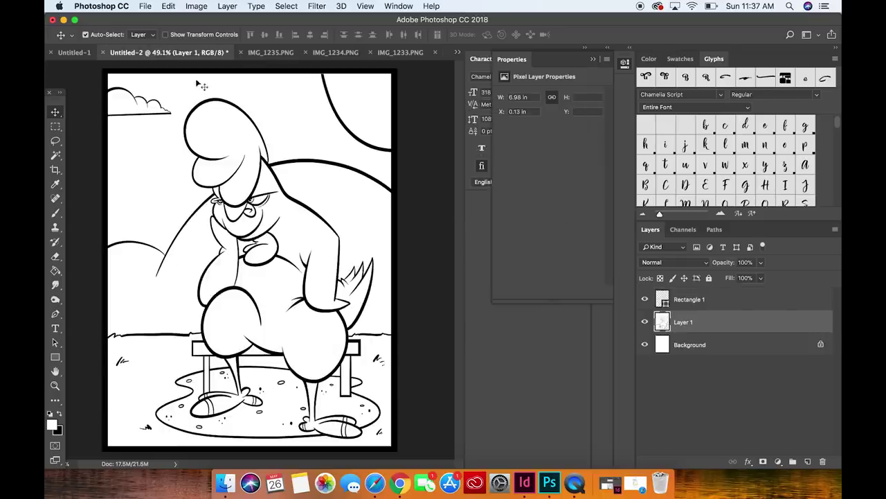
# Save a PNG copy of the Untitled-2 page as page1 in the Fuster Clucked folder
pyautogui.click(146, 6)
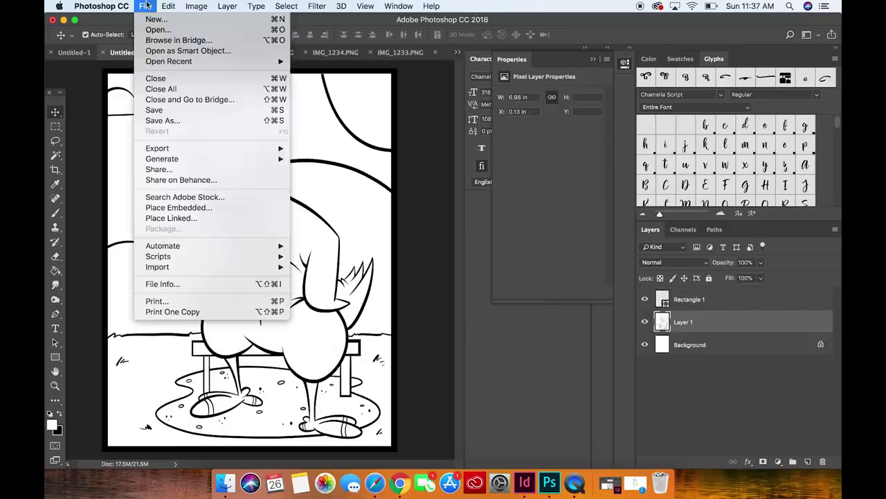
pyautogui.click(170, 121)
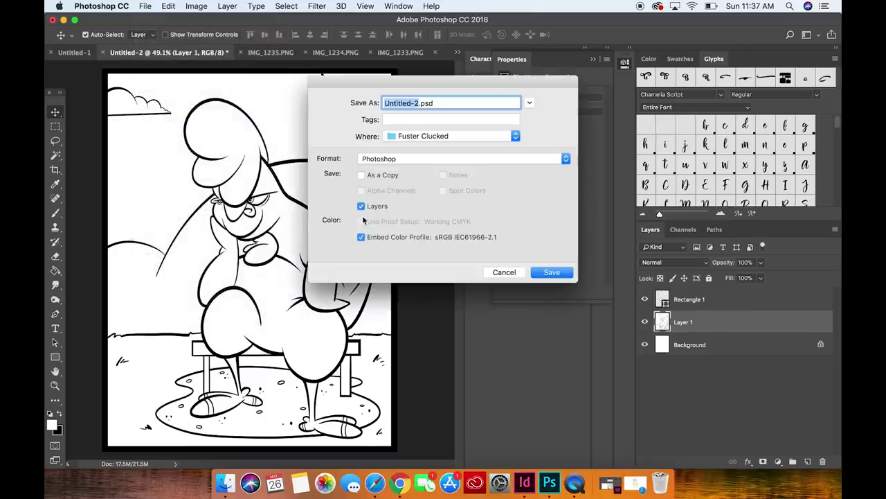
pyautogui.write('page1')
pyautogui.click(467, 163)
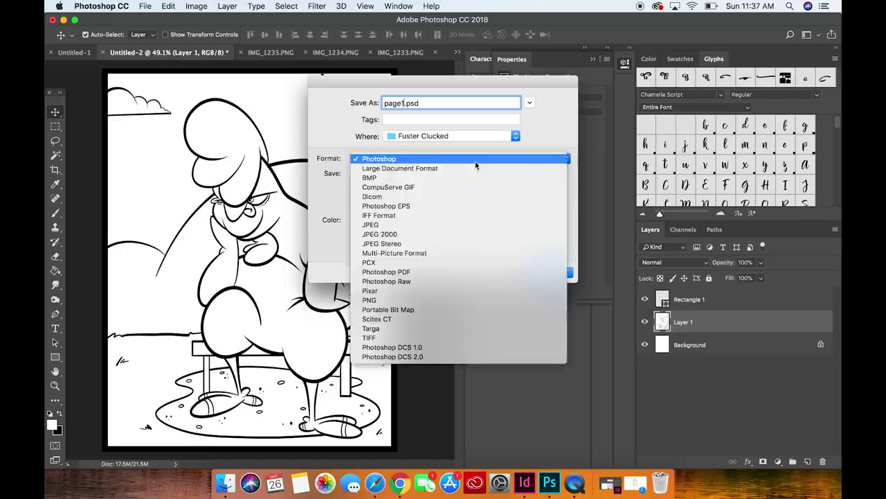
pyautogui.click(468, 300)
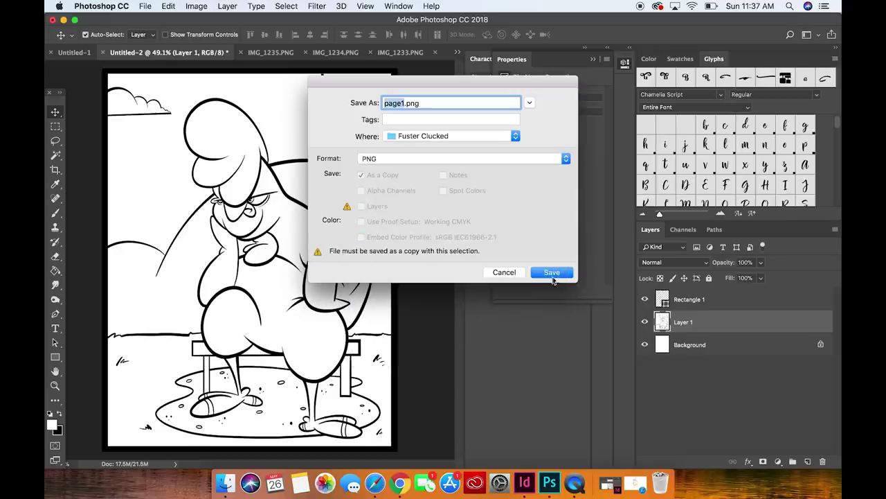
pyautogui.click(553, 271)
pyautogui.click(504, 200)
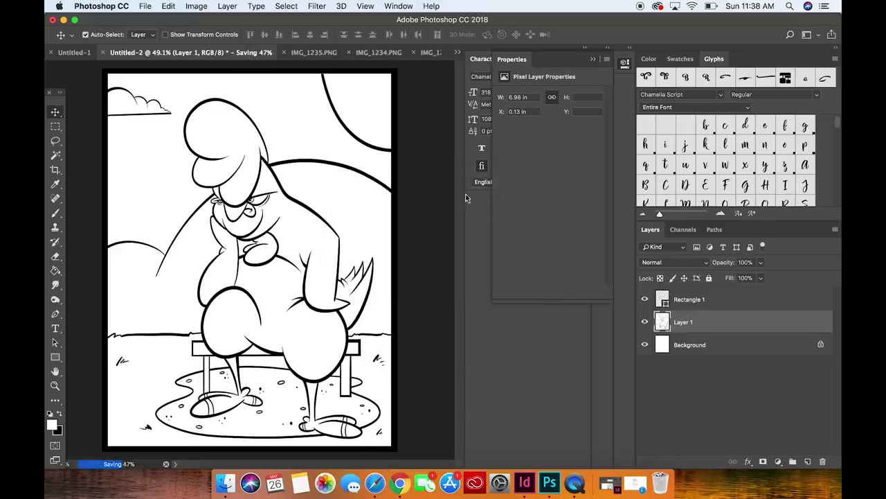
# Resize the IMG_1235.PNG image to a width of 30 inches with its proportions linked
pyautogui.click(270, 53)
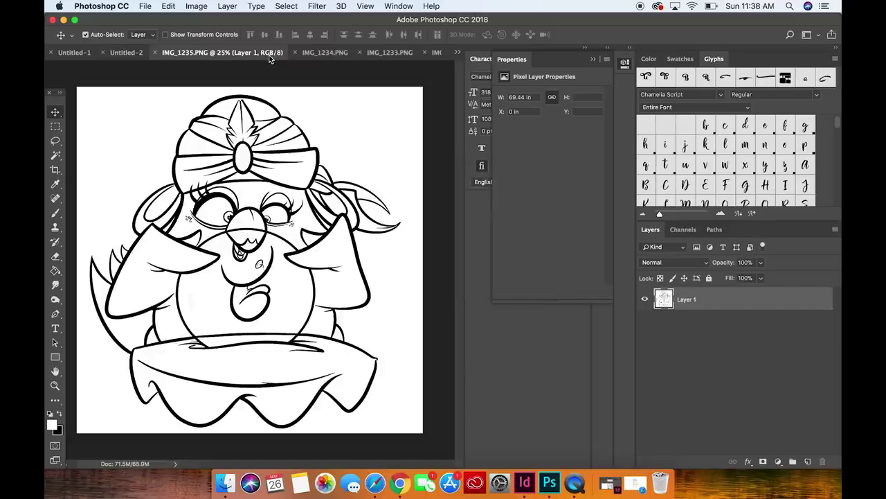
pyautogui.click(196, 7)
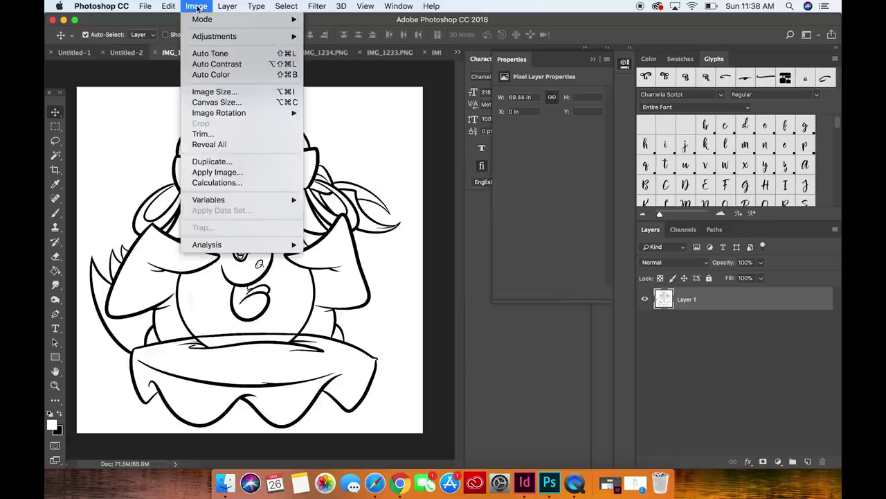
pyautogui.click(220, 90)
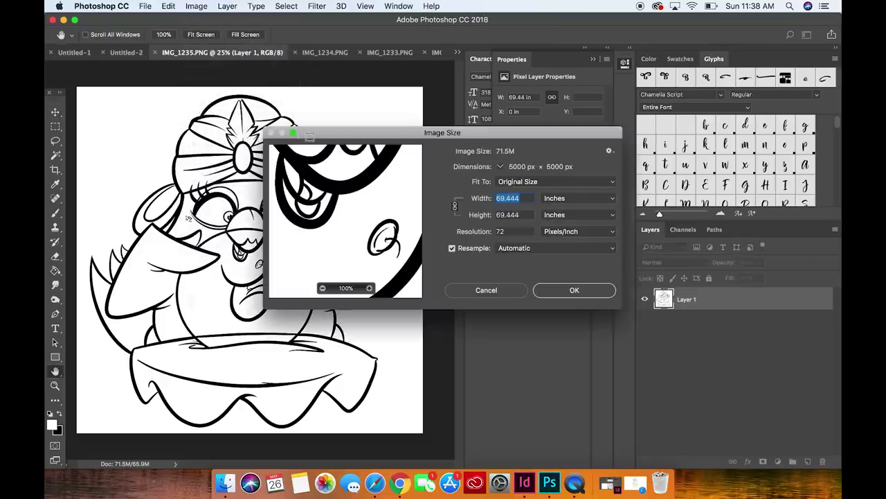
pyautogui.write('30')
pyautogui.press('Return')
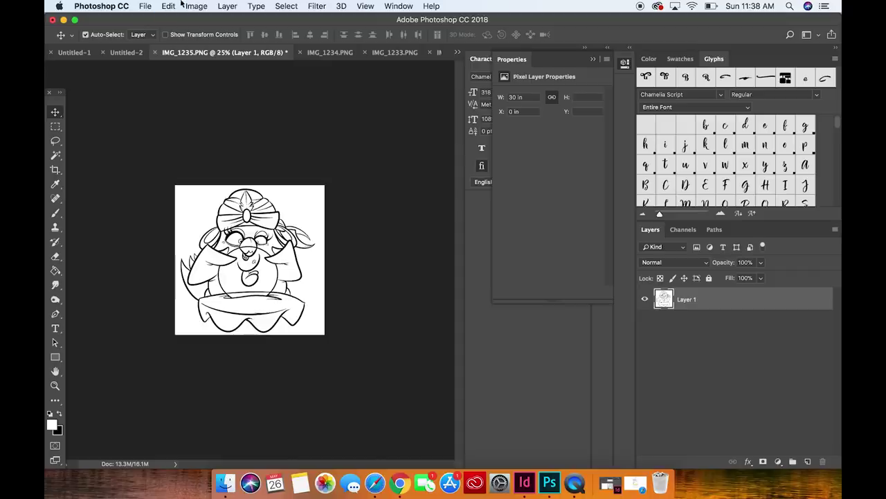
# Delete the old drawing layer from Untitled-2 and paste the resized IMG_1235 drawing beneath the border
pyautogui.click(126, 55)
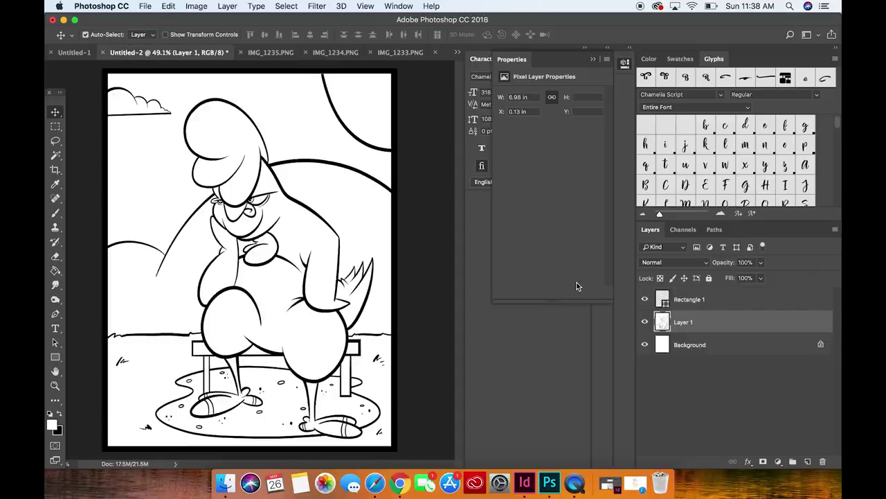
pyautogui.press('Delete')
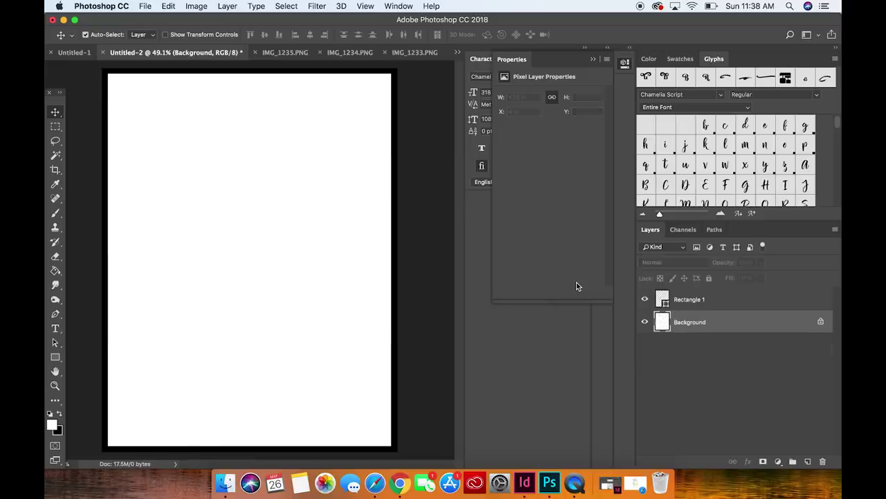
pyautogui.press('super')
pyautogui.press('super+z')
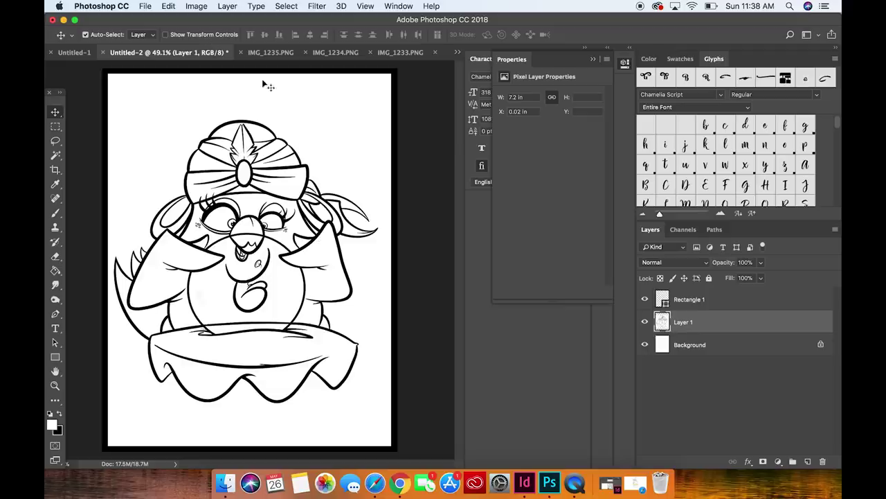
# Save a PNG copy of the Untitled-2 page as page2 in the Fuster Clucked folder, using the large file size option
pyautogui.click(147, 7)
pyautogui.click(189, 121)
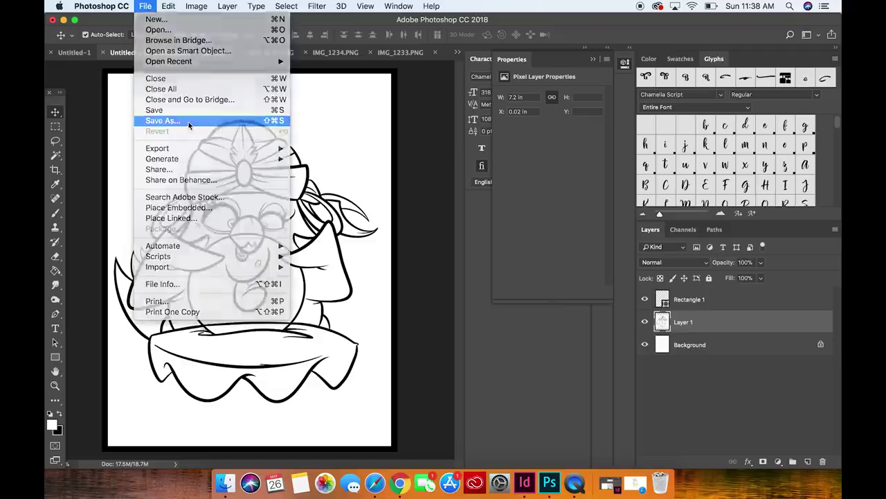
pyautogui.write('page2')
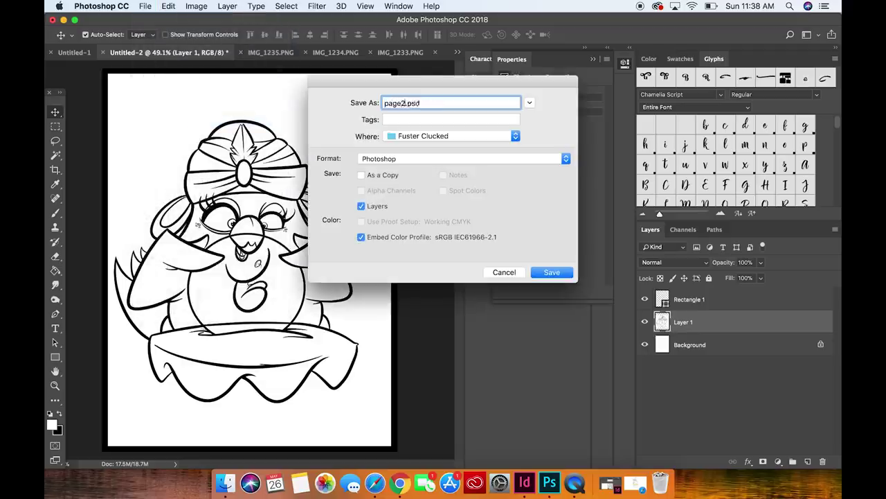
pyautogui.click(435, 160)
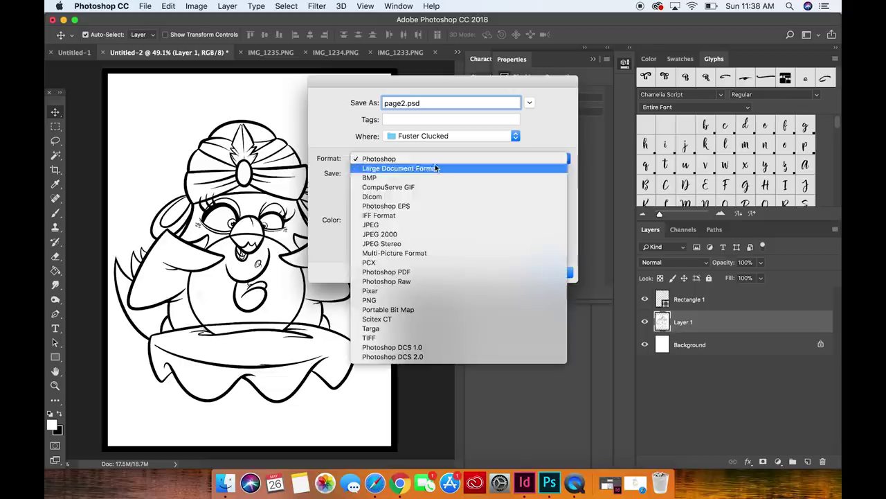
pyautogui.click(441, 300)
pyautogui.click(557, 273)
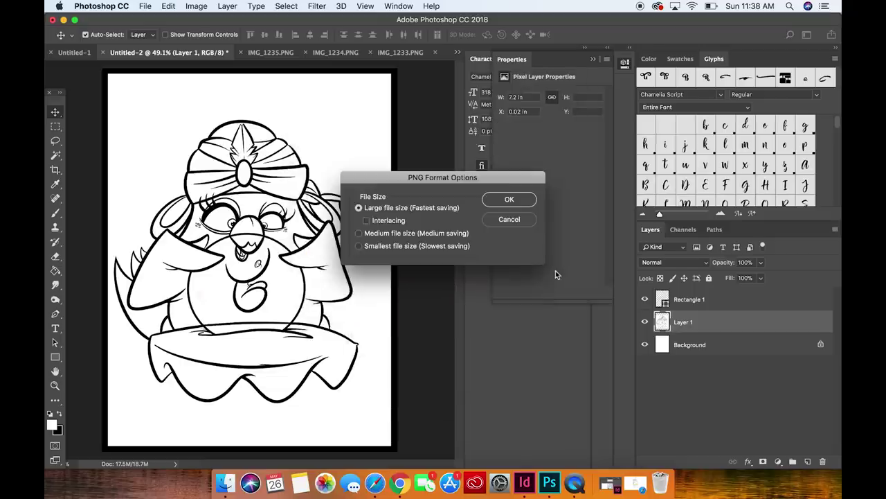
pyautogui.click(512, 200)
# Close IMG_1235.PNG without saving its changes
pyautogui.click(278, 53)
pyautogui.click(155, 53)
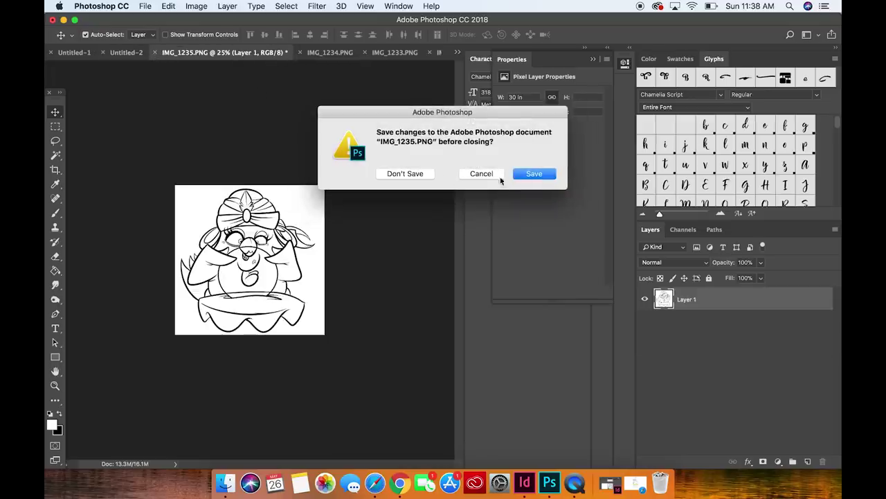
pyautogui.click(416, 175)
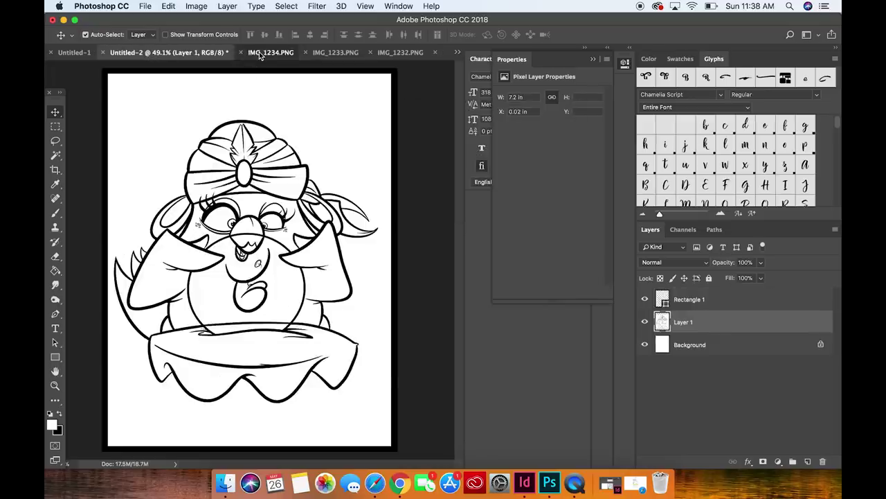
# Resize the IMG_1234.PNG image to a width of 30 inches with its proportions linked
pyautogui.click(292, 52)
pyautogui.click(196, 6)
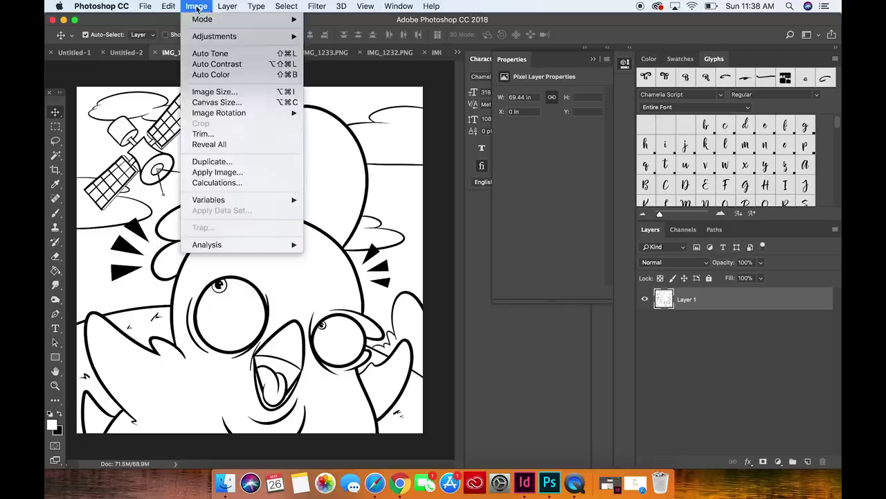
pyautogui.click(220, 90)
pyautogui.write('30')
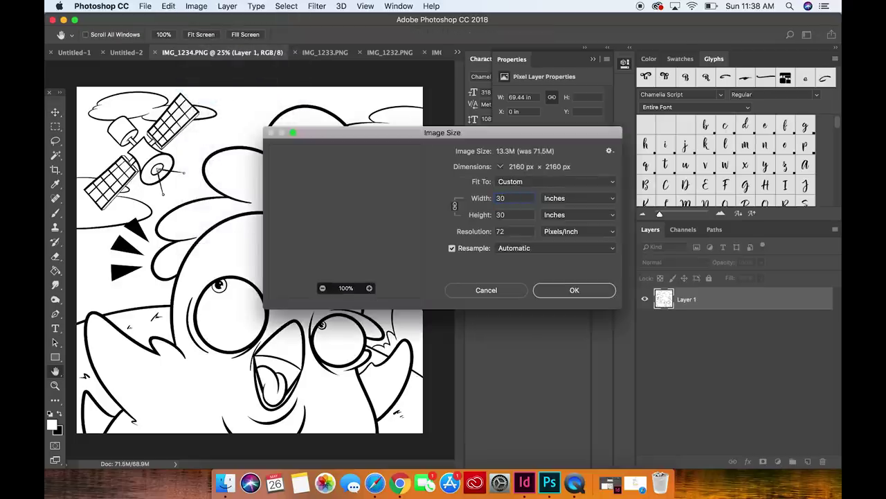
pyautogui.press('Return')
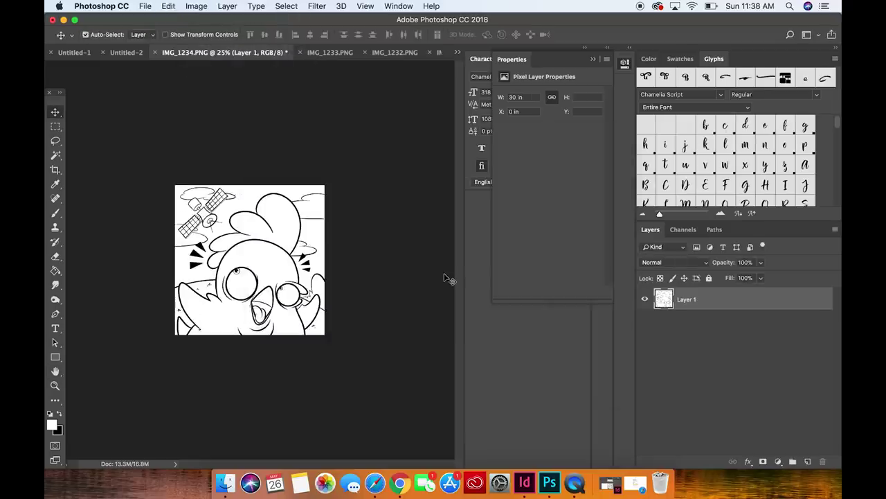
# Replace the old drawing layer in Untitled-2 with the resized IMG_1234 drawing, placed beneath the border
pyautogui.click(124, 53)
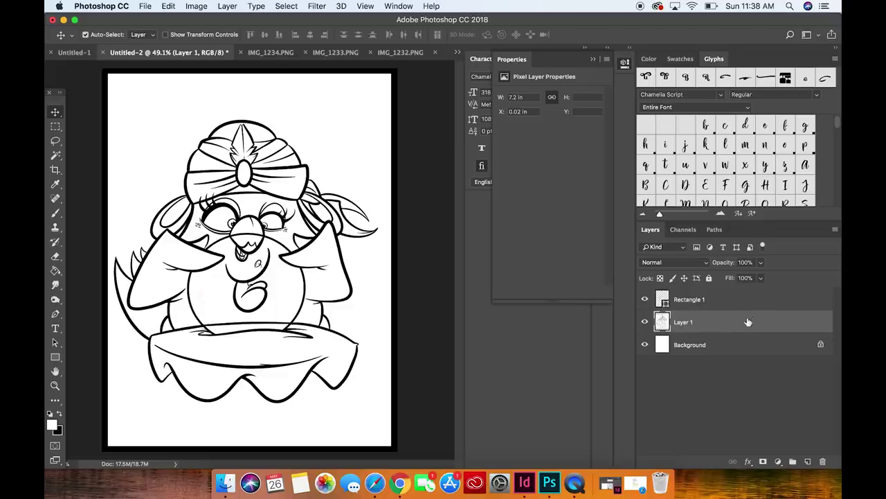
pyautogui.press('Delete')
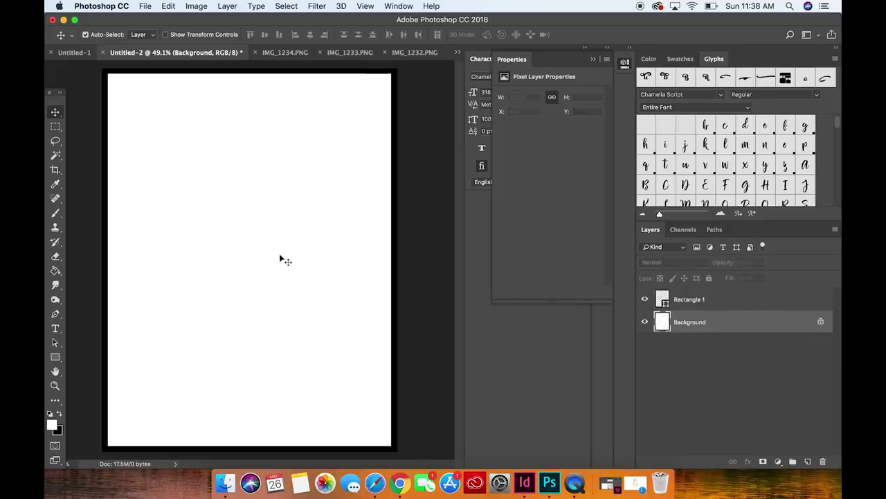
pyautogui.press('super+v')
pyautogui.press('super')
# Stretch the pasted drawing vertically to about 9.11 in so it reaches the upper and lower borders of the page
pyautogui.press('super+t')
pyautogui.moveTo(250, 114); pyautogui.dragTo(246, 69)
pyautogui.moveTo(249, 407); pyautogui.dragTo(248, 449)
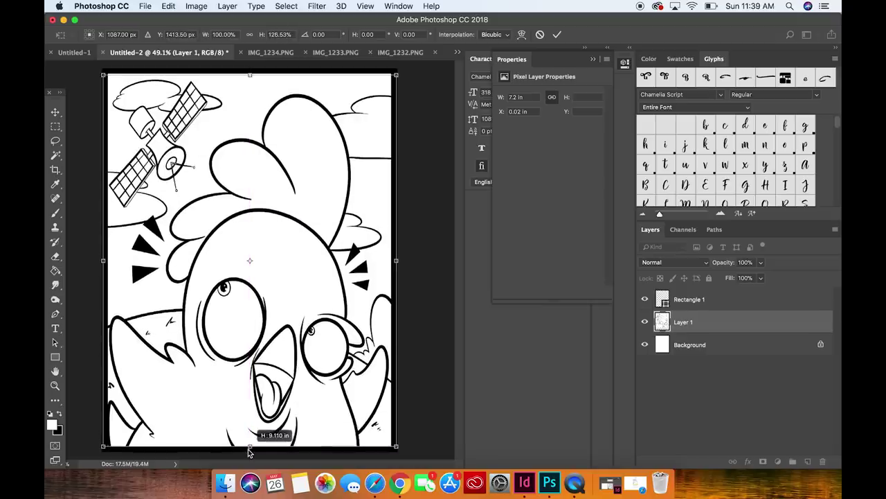
pyautogui.press('Return')
# Save a PNG copy of the Untitled-2 page as page3 in the Fuster Clucked folder, using the large file size option
pyautogui.click(143, 6)
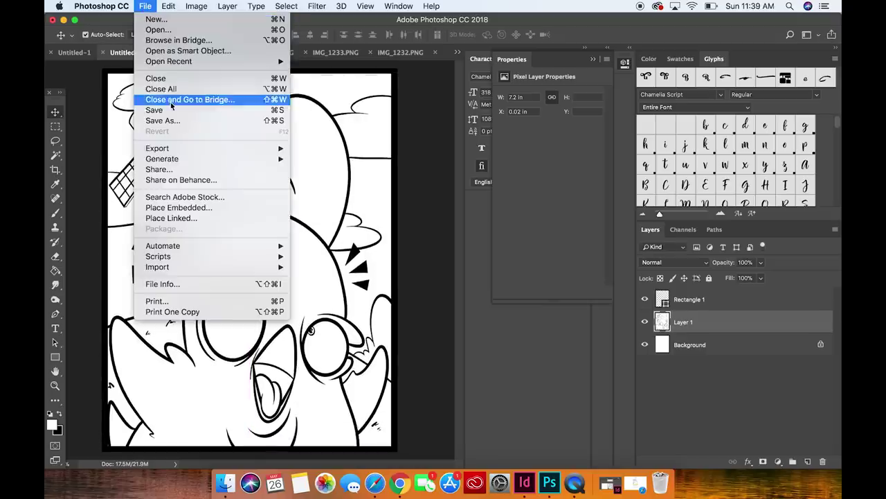
pyautogui.click(173, 121)
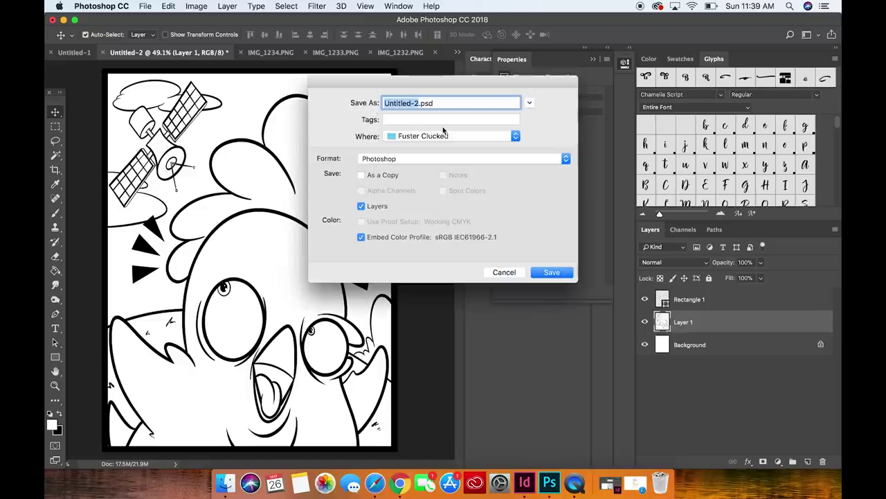
pyautogui.write('page3')
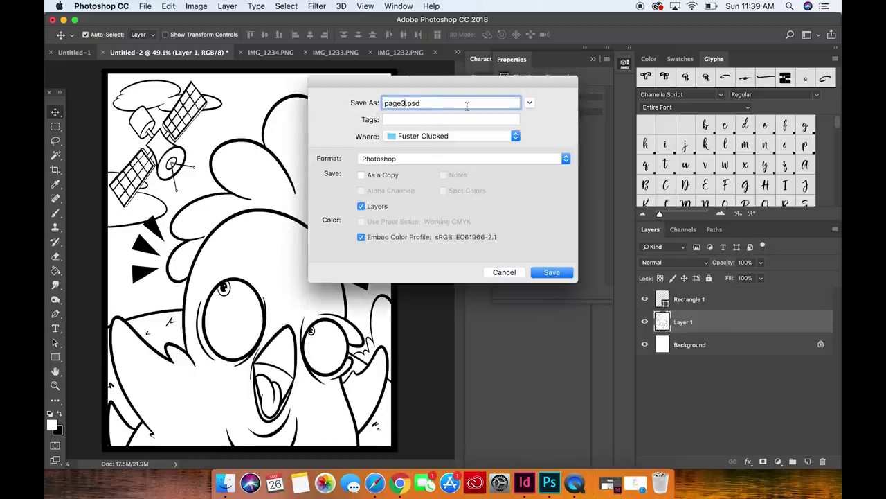
pyautogui.click(494, 157)
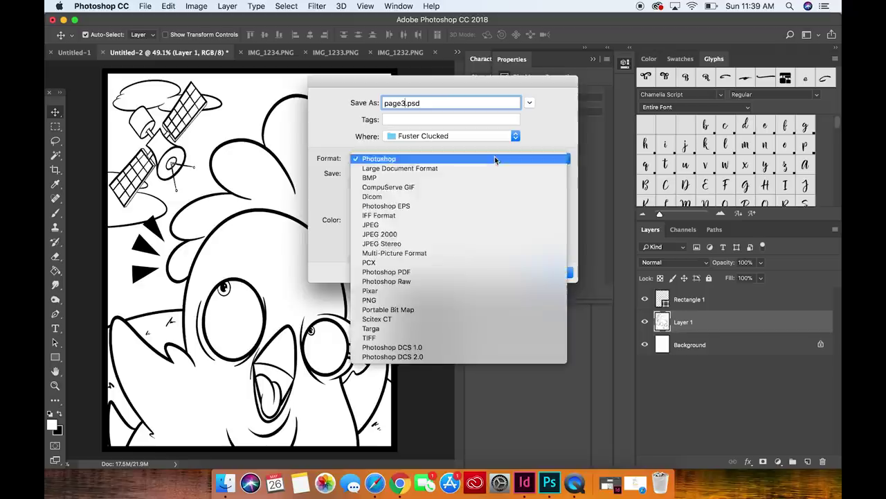
pyautogui.click(484, 300)
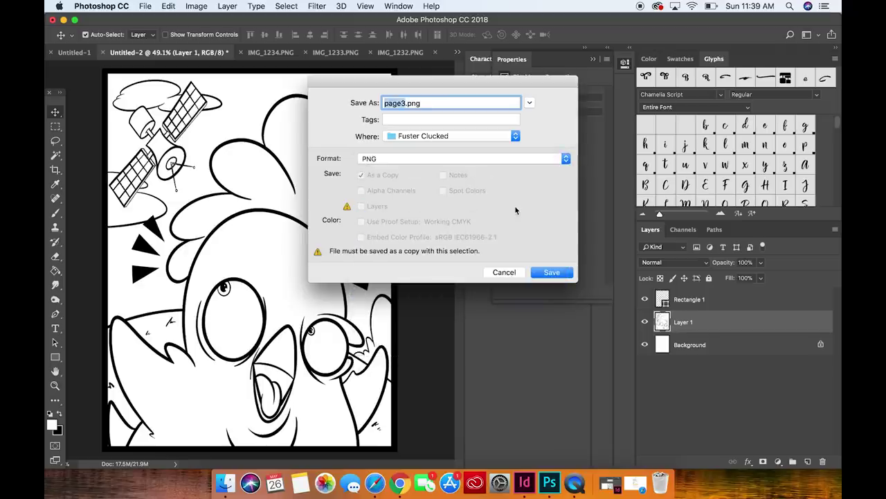
pyautogui.click(552, 272)
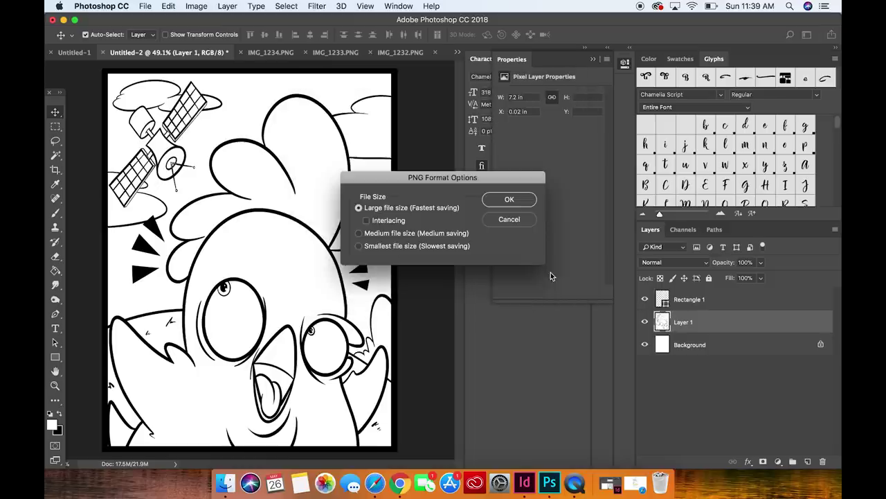
pyautogui.click(507, 199)
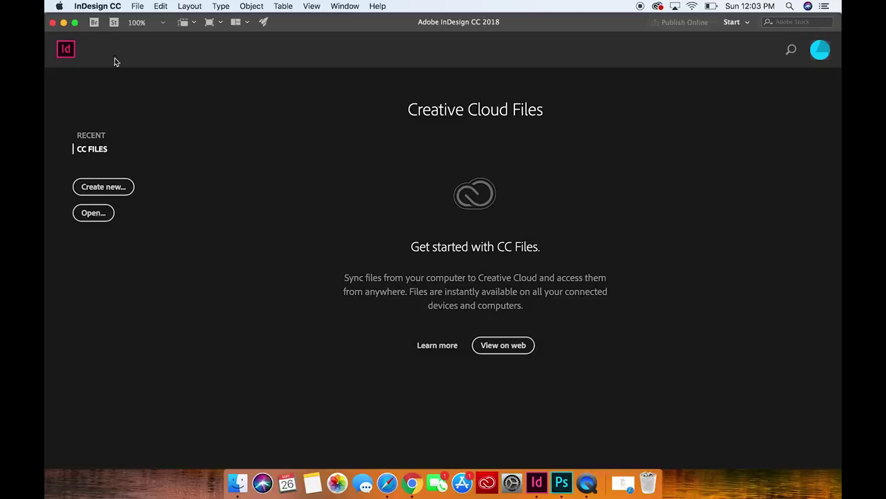
# Create a new 8 × 10 in InDesign document with units in inches, 52 pages and facing pages
pyautogui.click(110, 187)
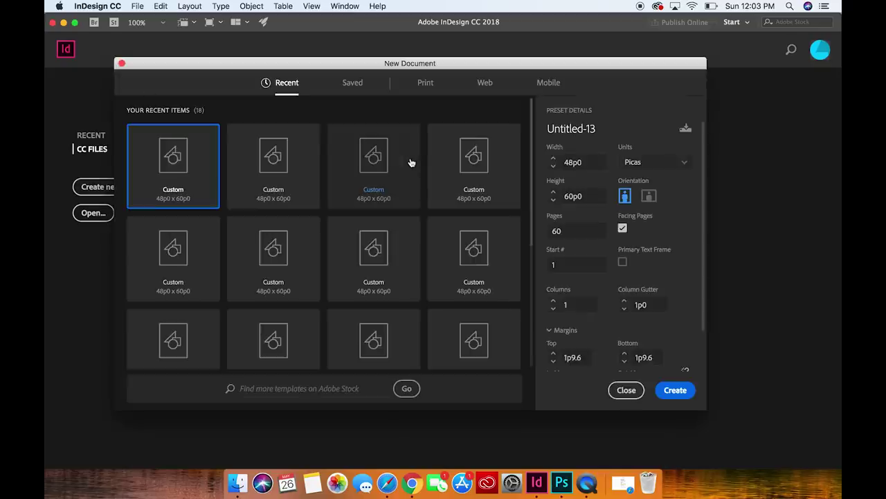
pyautogui.click(647, 166)
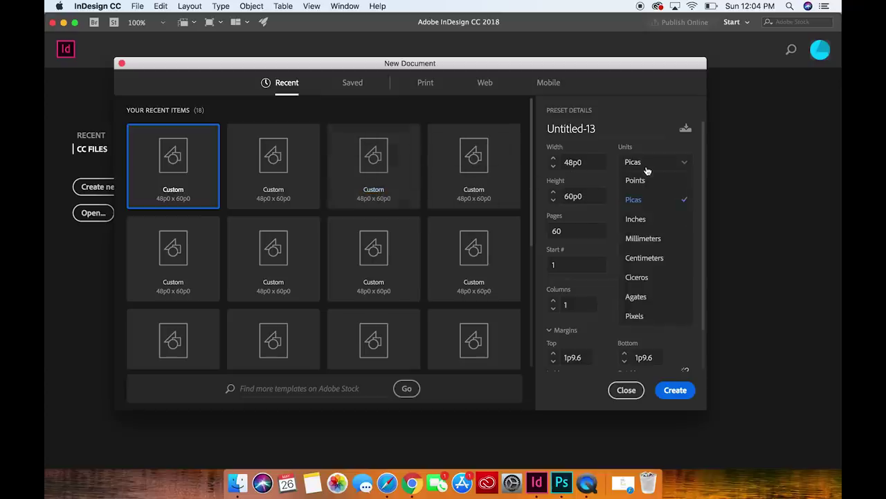
pyautogui.click(638, 219)
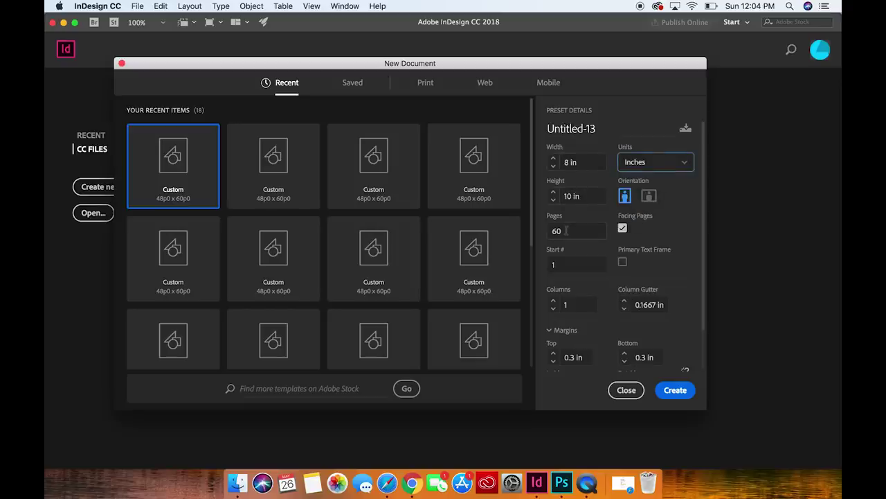
pyautogui.click(567, 231)
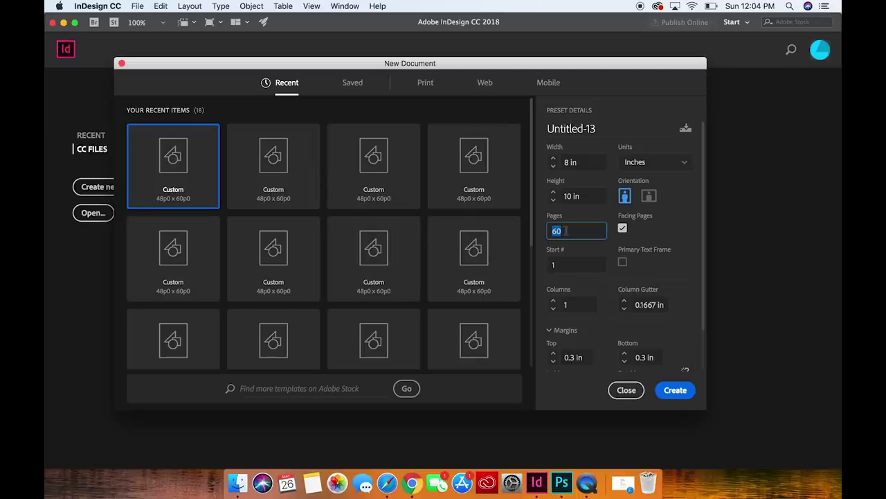
pyautogui.write('52')
pyautogui.scroll(-3, 579, 264)
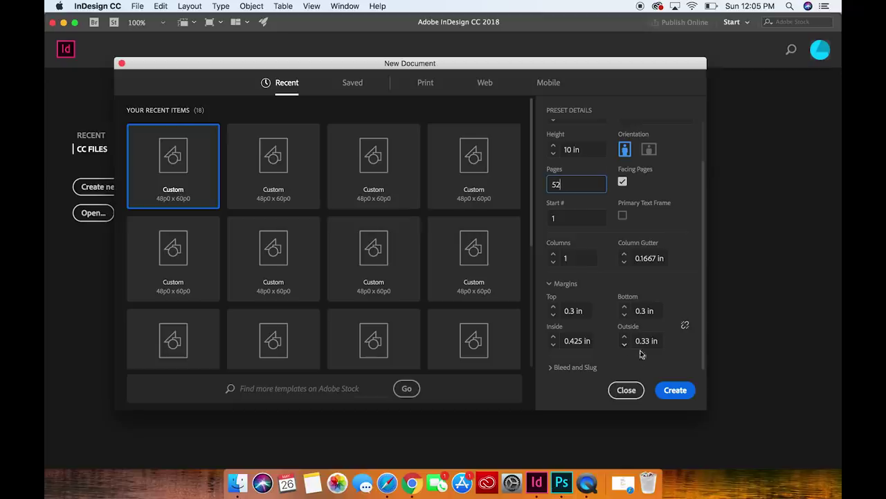
pyautogui.click(672, 392)
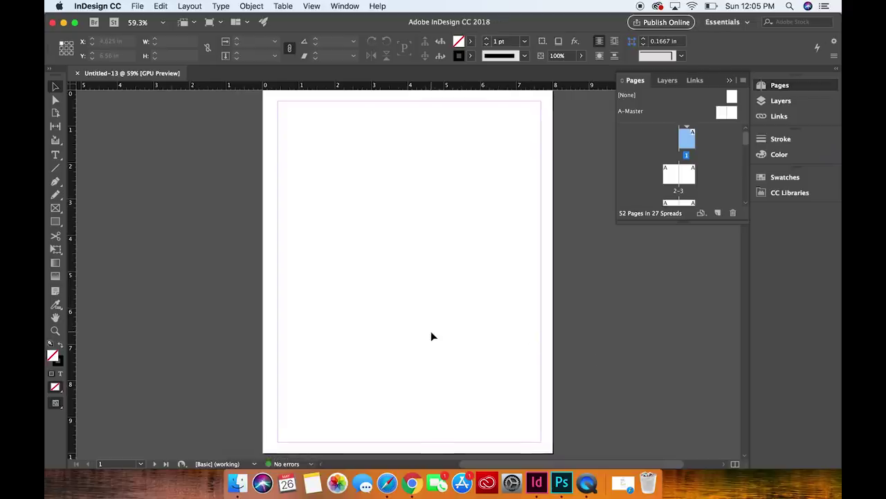
# Look through the first spreads of the new document to examine the page arrangement and margins
pyautogui.scroll(-5, 432, 337)
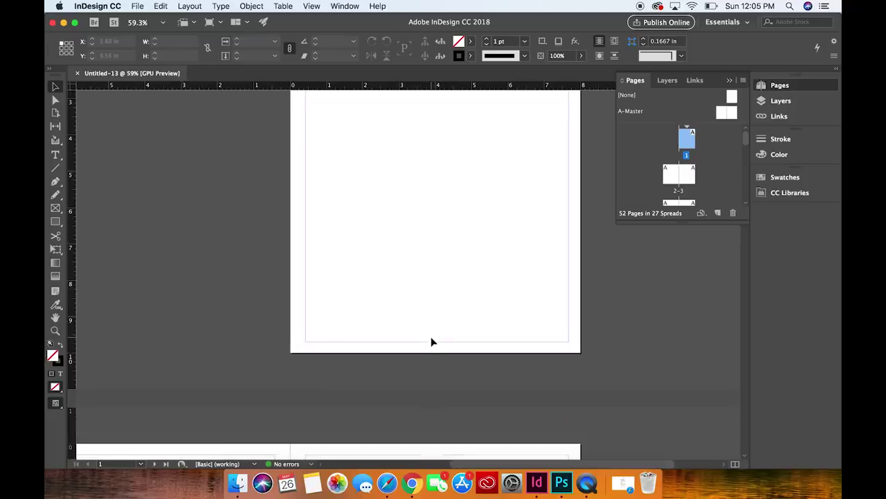
pyautogui.scroll(-8, 431, 340)
pyautogui.scroll(-3, 431, 342)
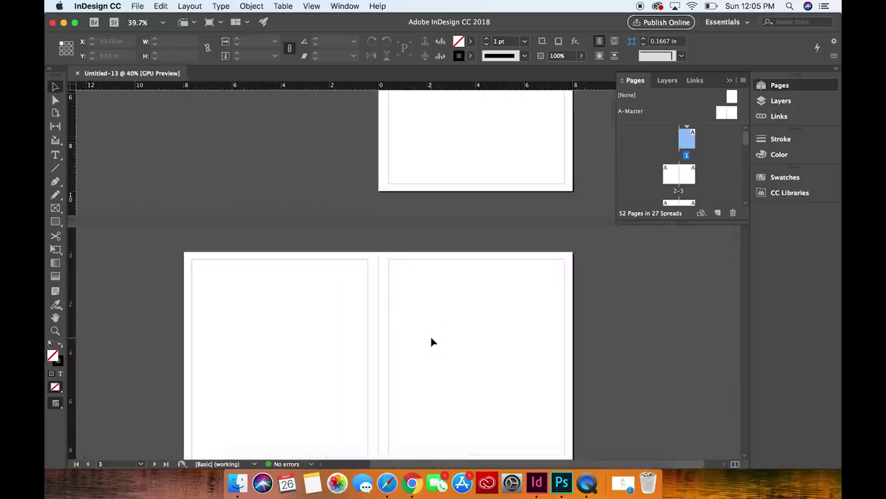
pyautogui.scroll(-10, 432, 341)
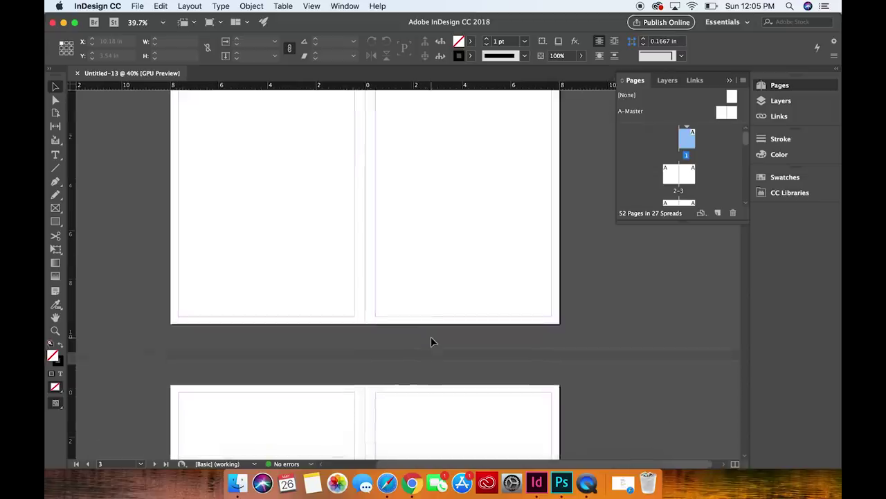
pyautogui.scroll(-10, 432, 342)
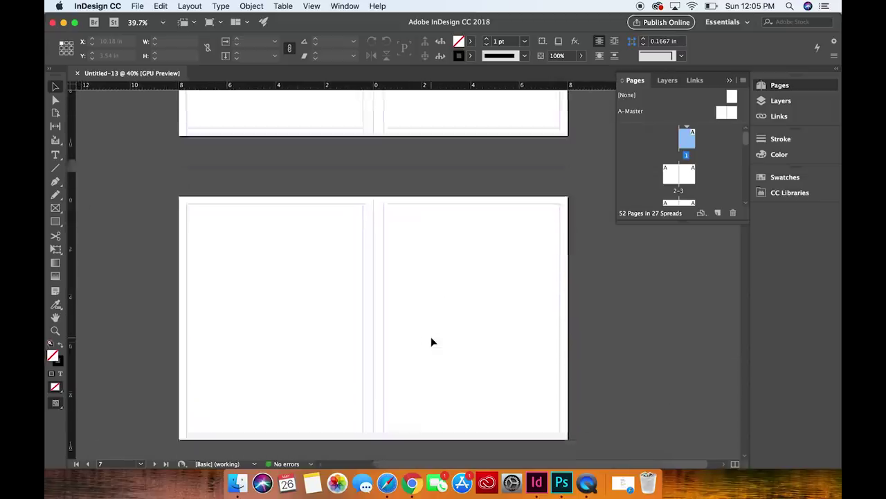
pyautogui.scroll(15, 432, 342)
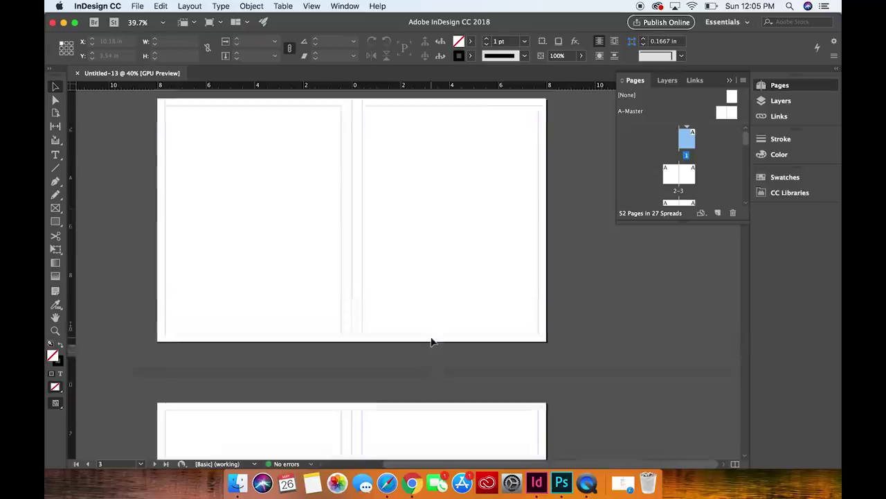
pyautogui.scroll(5, 431, 341)
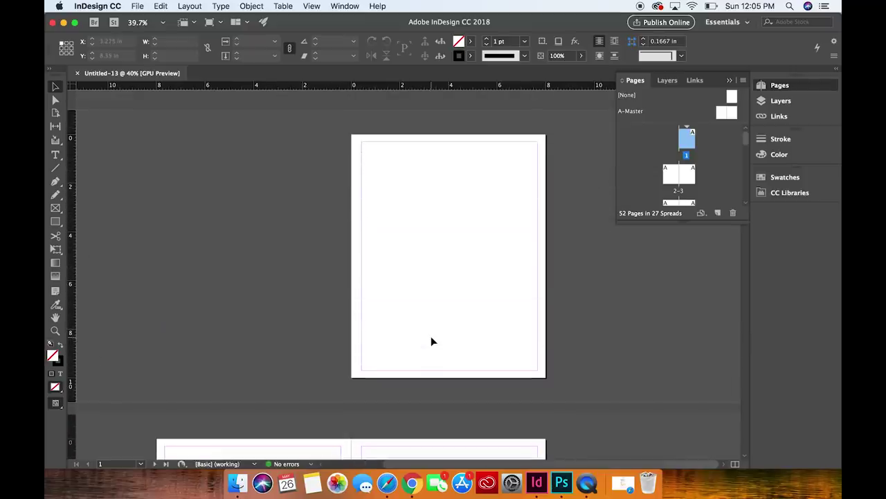
pyautogui.scroll(3, 431, 342)
pyautogui.scroll(-3, 431, 341)
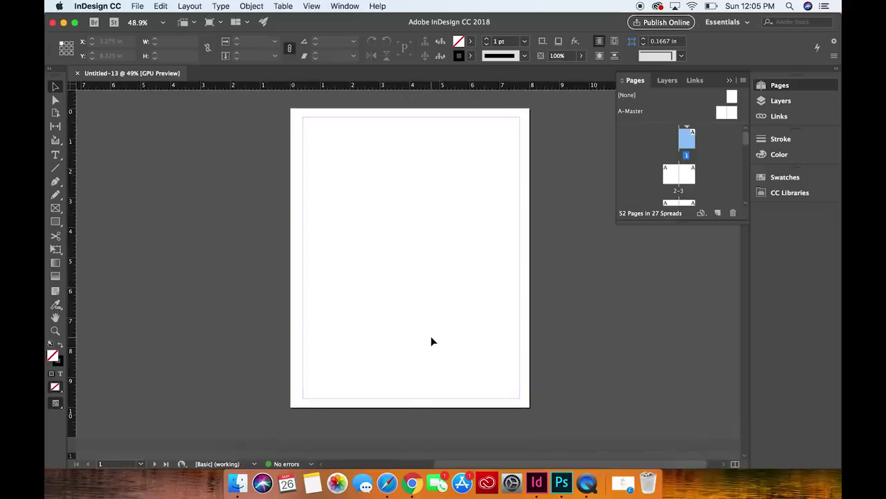
pyautogui.scroll(-1, 432, 341)
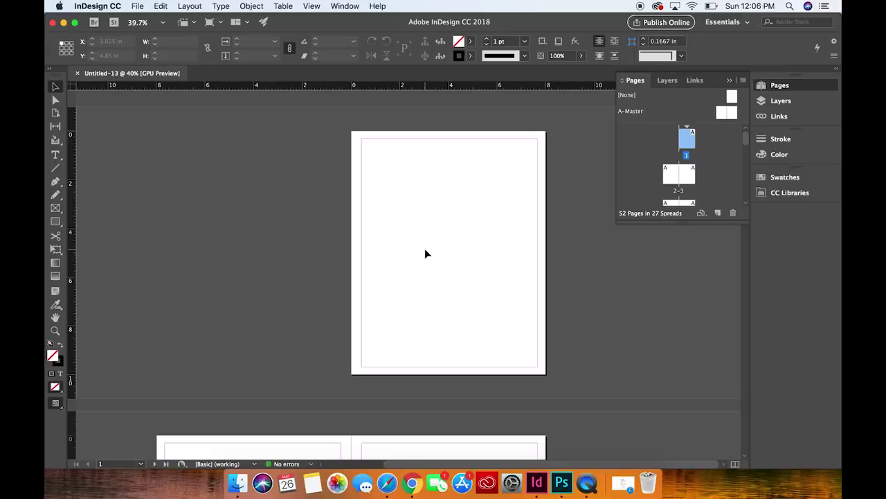
pyautogui.press('super+d')
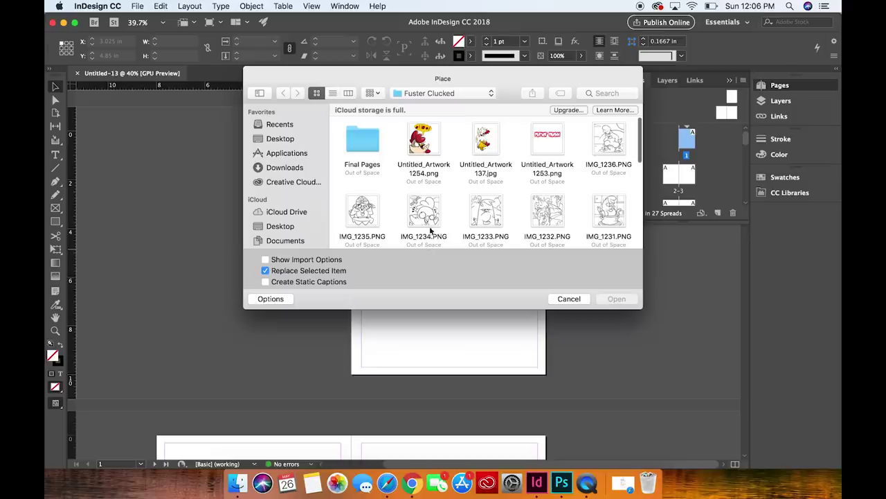
pyautogui.doubleClick(367, 147)
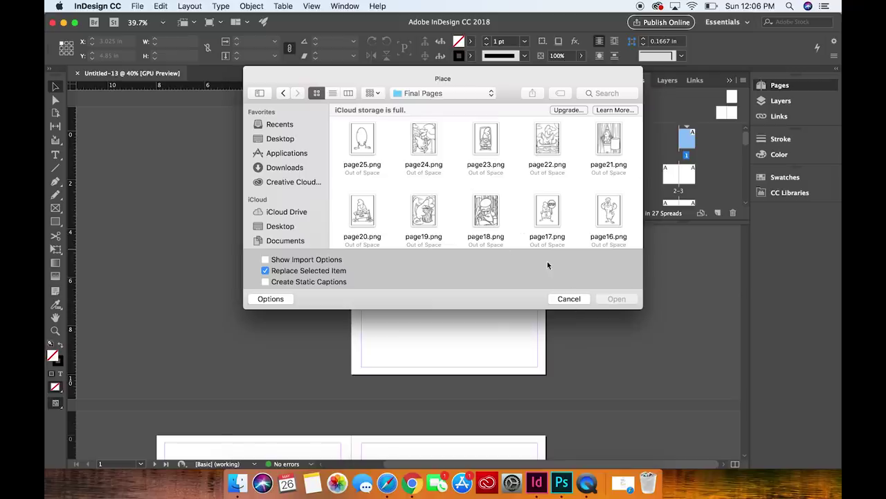
pyautogui.scroll(-5, 508, 201)
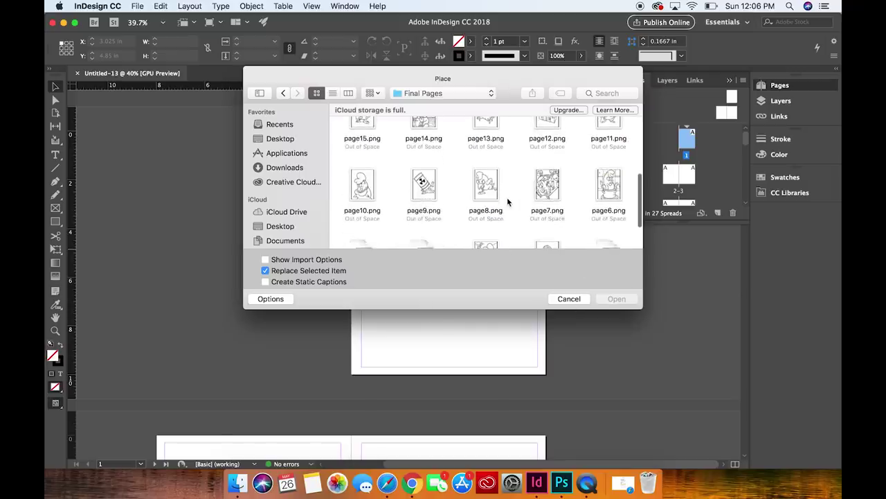
pyautogui.click(569, 302)
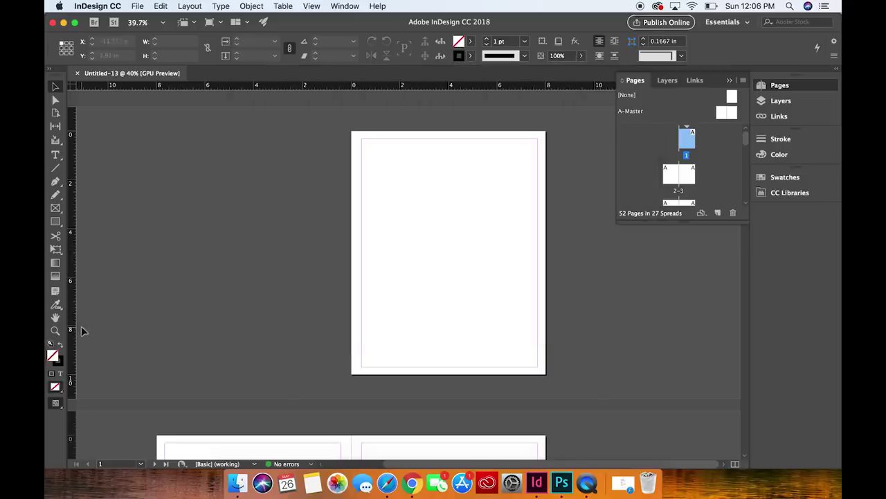
# Draw a text frame nearly margin to margin across the upper half of page 1, with centered 48 pt text
pyautogui.click(56, 155)
pyautogui.moveTo(364, 183); pyautogui.dragTo(534, 251)
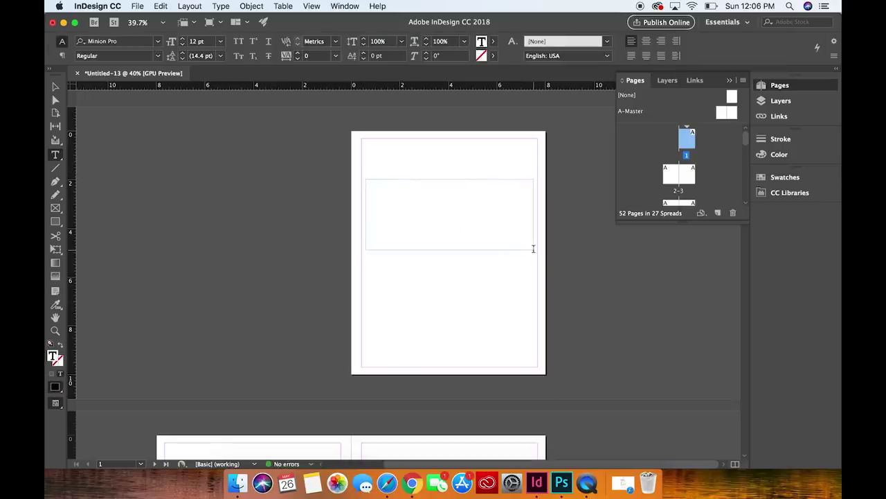
pyautogui.click(646, 41)
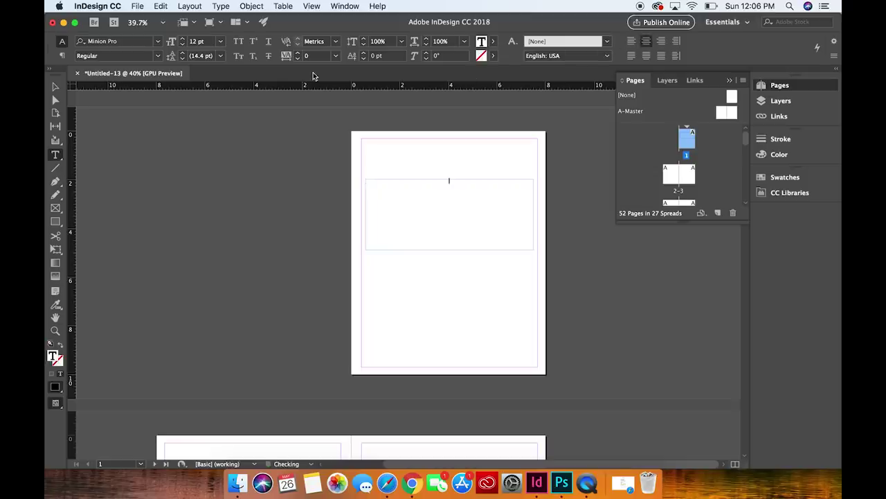
pyautogui.click(220, 42)
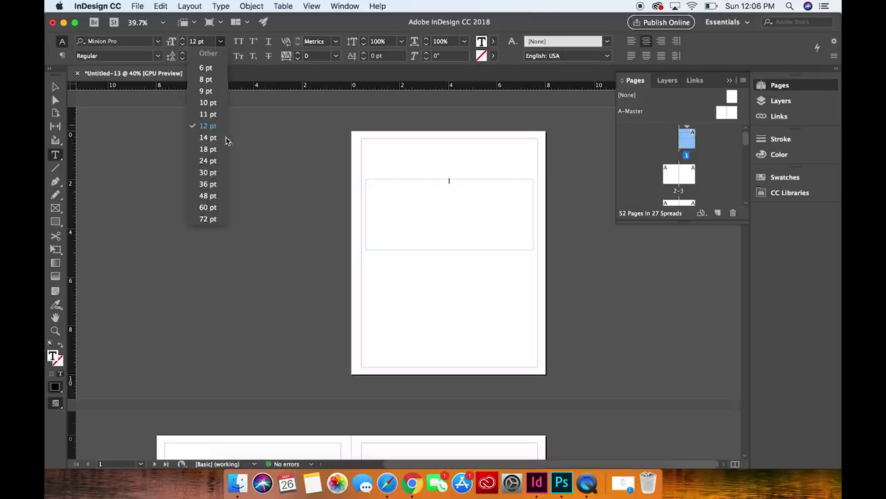
pyautogui.click(213, 185)
pyautogui.click(220, 42)
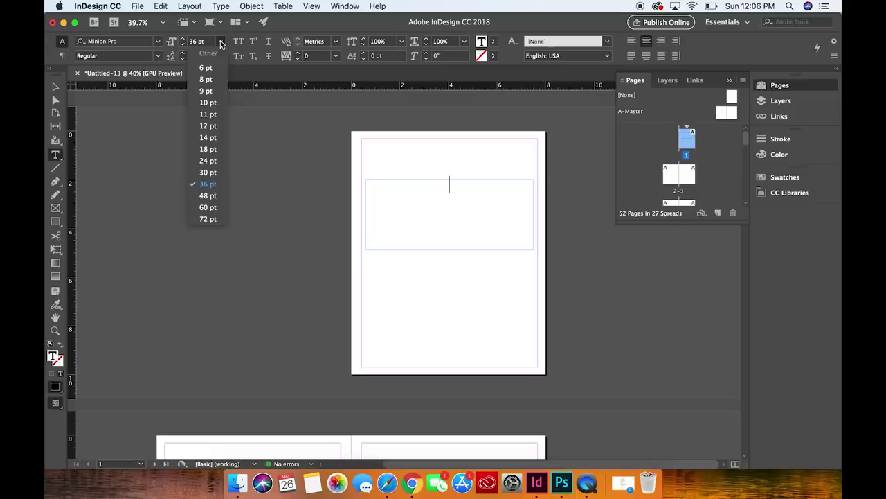
pyautogui.click(208, 196)
# Enter "This Coloring Book Belongs To:" on two lines in the page 1 text frame
pyautogui.write('This Bop')
pyautogui.press('BackSpace')
pyautogui.write('oo')
pyautogui.press('BackSpace')
pyautogui.write('k')
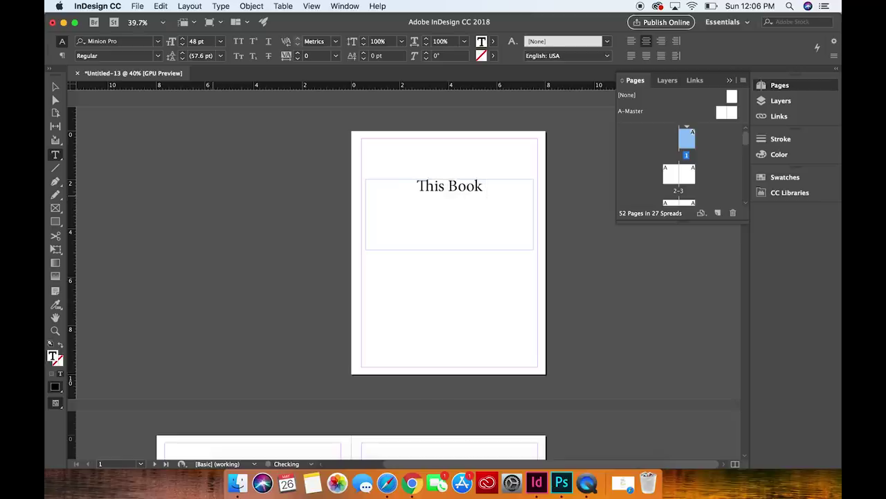
pyautogui.press('BackSpace')
pyautogui.press('BackSpace')
pyautogui.press('BackSpace')
pyautogui.press('BackSpace')
pyautogui.press('BackSpace')
pyautogui.write('Coloring Book')
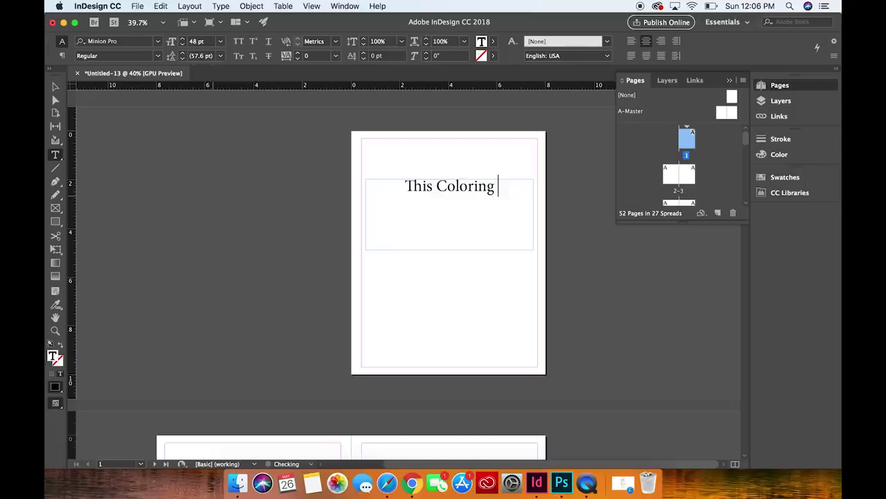
pyautogui.press('Return')
pyautogui.write('Bel')
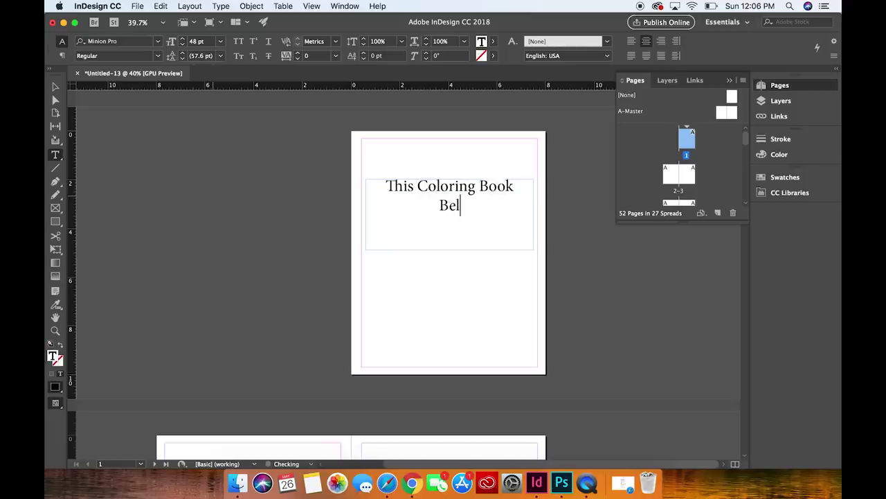
pyautogui.press('BackSpace')
pyautogui.write('long')
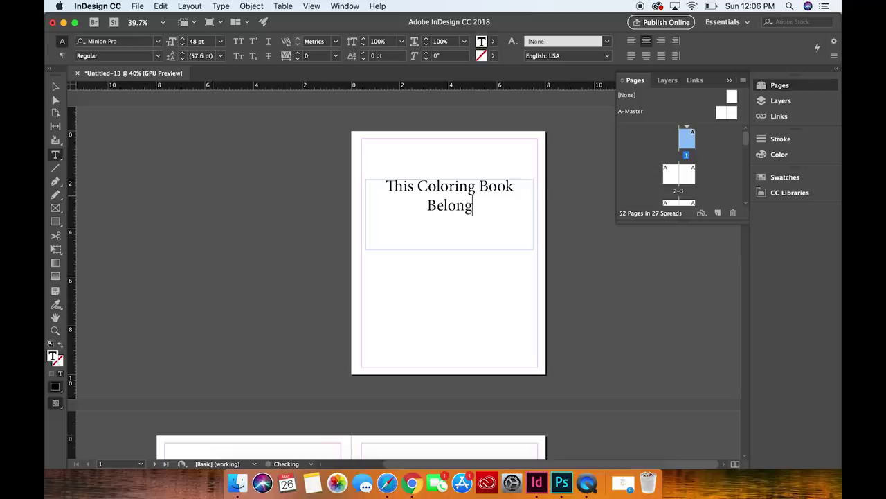
pyautogui.write('s To:')
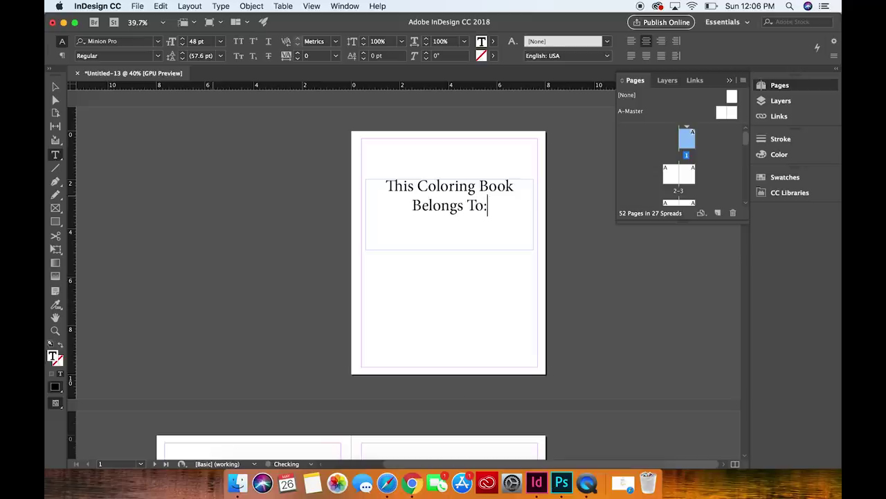
# Change the font of the whole page 1 ownership text to Syaquita
pyautogui.tripleClick(459, 208)
pyautogui.click(459, 208)
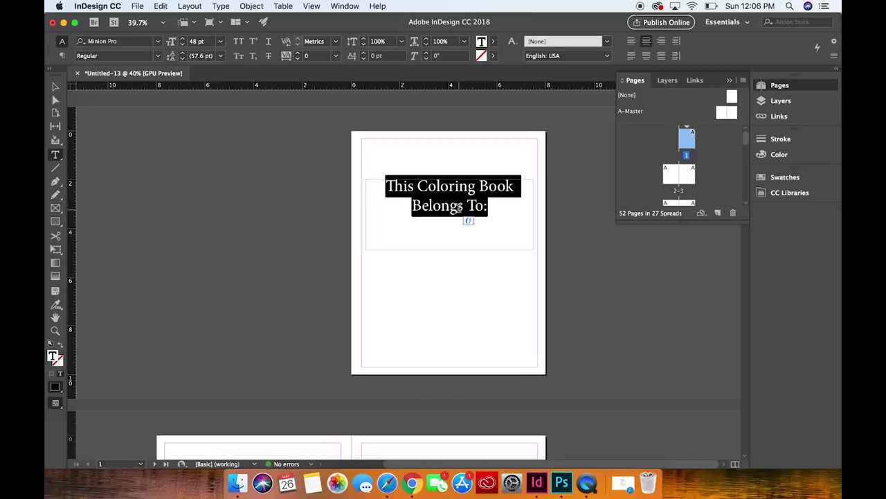
pyautogui.click(157, 41)
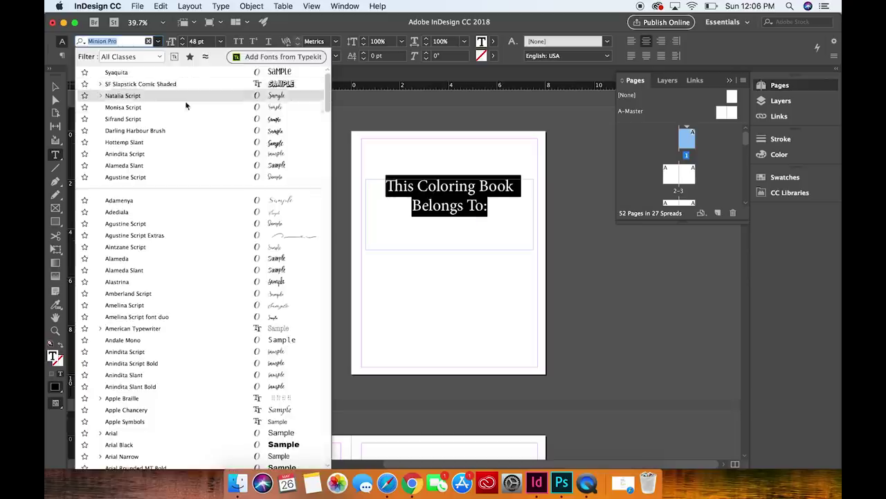
pyautogui.click(116, 72)
pyautogui.click(492, 206)
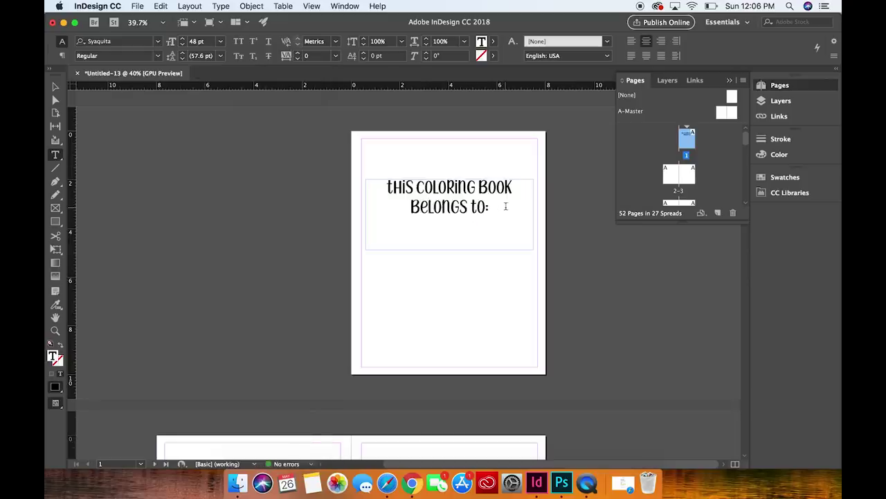
# Add a row of 13 underscores below "Belongs To:" as a name line and move the frame slightly down to about Y 2.35 in
pyautogui.press('Return')
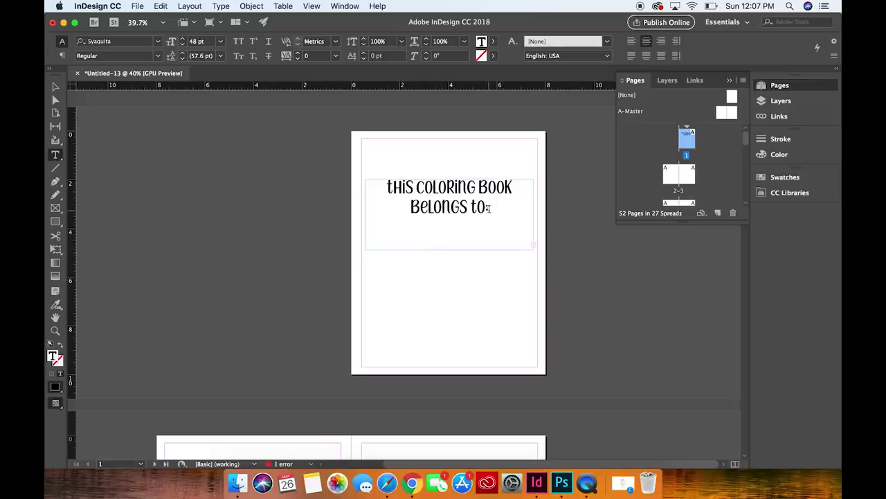
pyautogui.click(440, 205)
pyautogui.press('Right')
pyautogui.click(488, 206)
pyautogui.press('Return')
pyautogui.write('_____________')
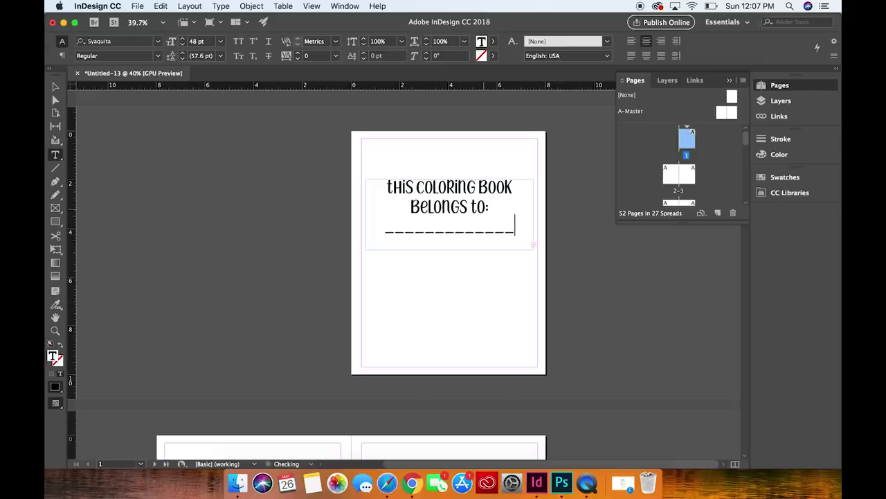
pyautogui.press('Escape')
pyautogui.moveTo(455, 202); pyautogui.dragTo(455, 211)
# Draw a text frame about 7.2 × 1.9 in between the side margins at the foot of page 2, with centered text
pyautogui.scroll(-10, 455, 211)
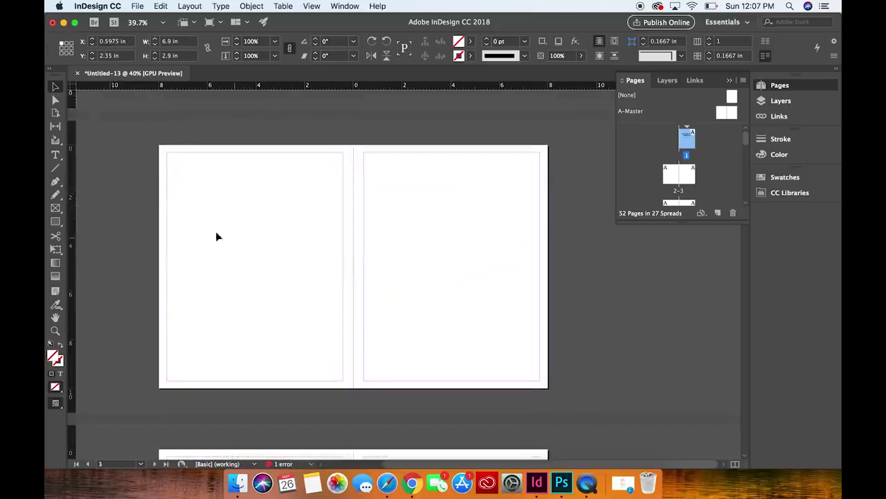
pyautogui.scroll(-2, 287, 273)
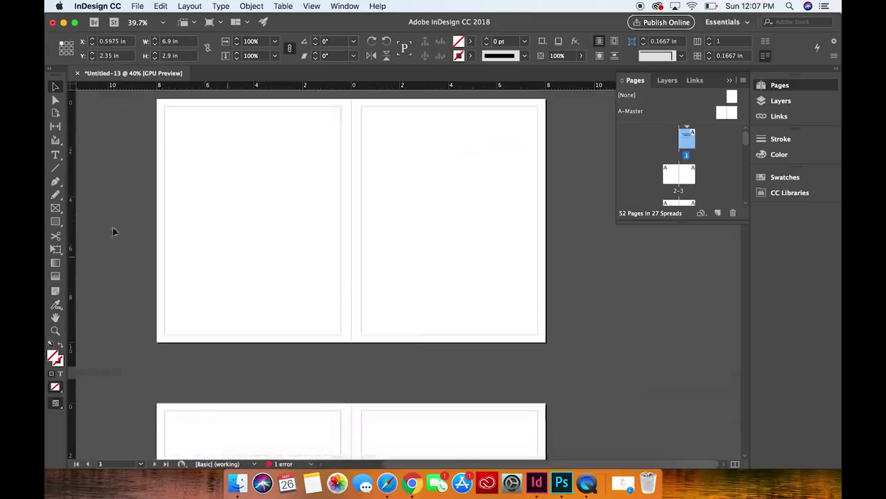
pyautogui.click(56, 155)
pyautogui.moveTo(167, 290); pyautogui.dragTo(339, 333)
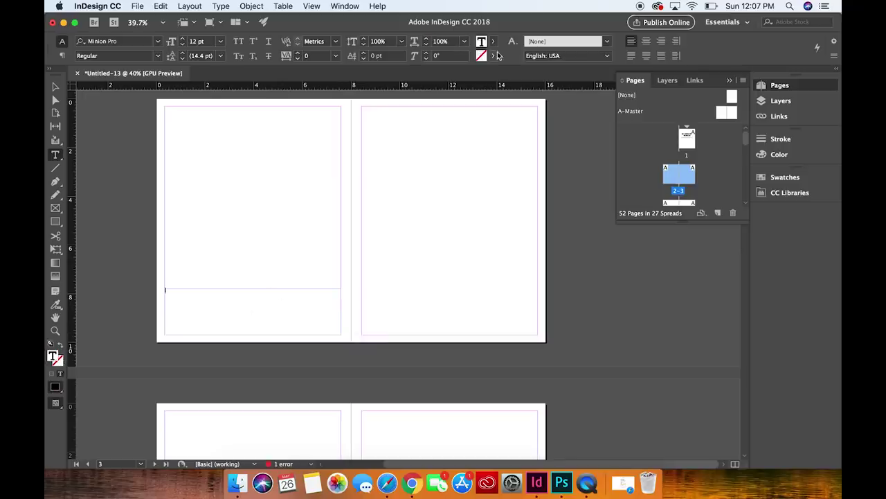
pyautogui.press('super+shift+c')
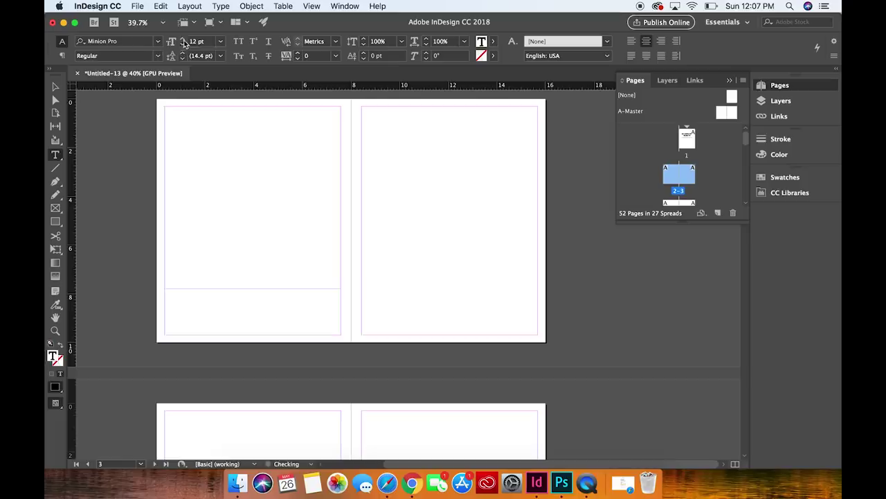
# Set the text in the new page 2 frame to Syaquita at 24 pt
pyautogui.click(158, 41)
pyautogui.scroll(15, 188, 75)
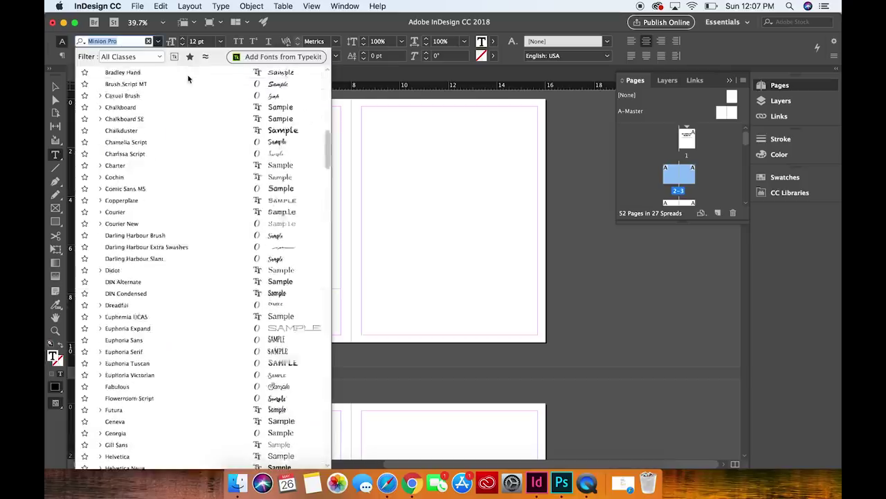
pyautogui.click(194, 75)
pyautogui.click(219, 42)
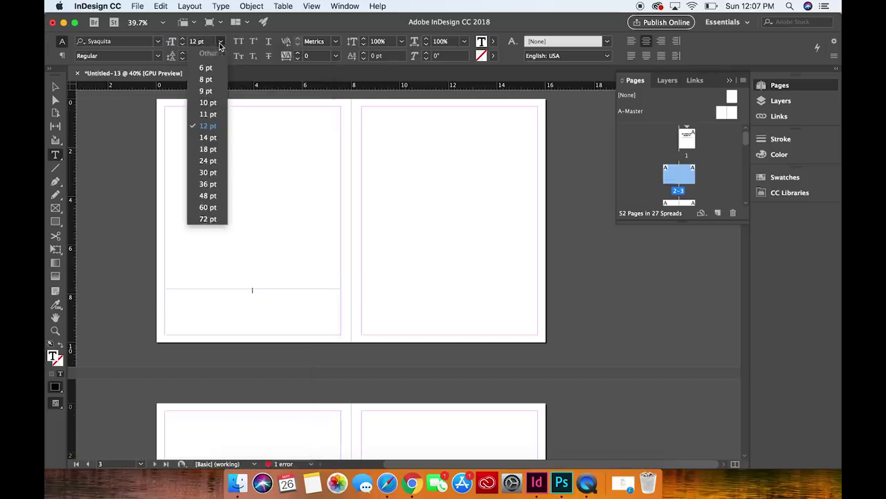
pyautogui.click(210, 166)
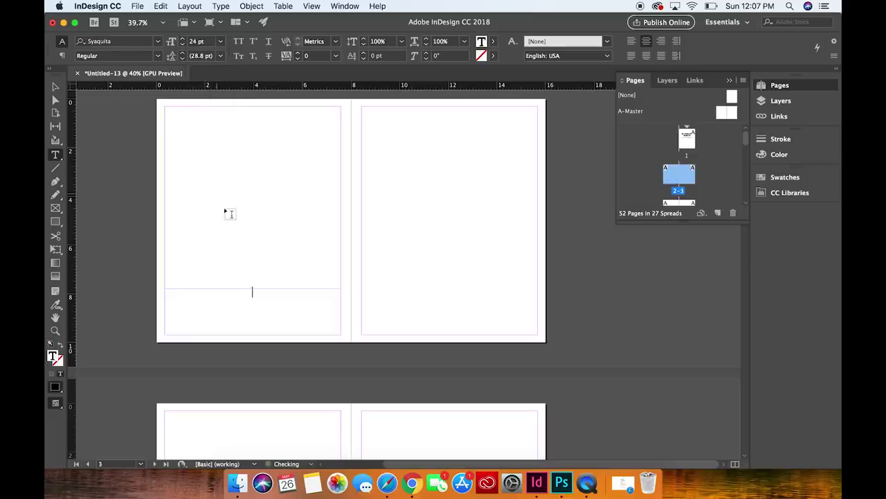
pyautogui.write('COPYRIGH')
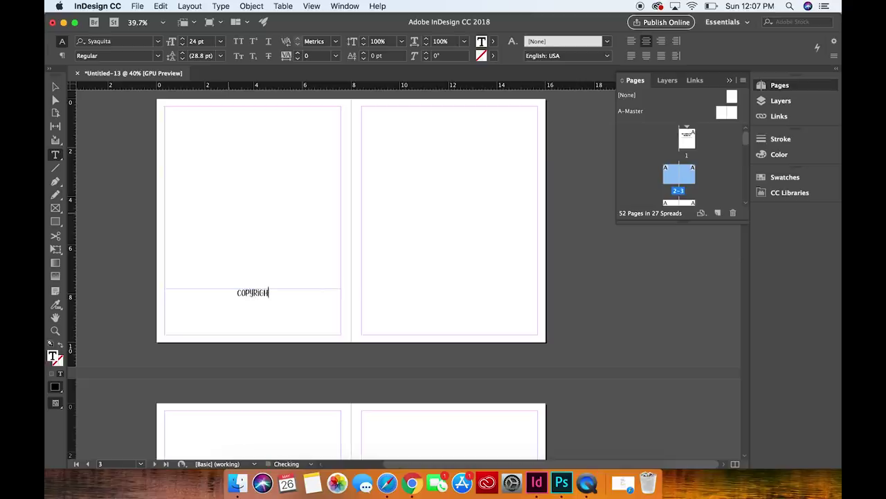
pyautogui.write('T 2019 FUSTER CLU')
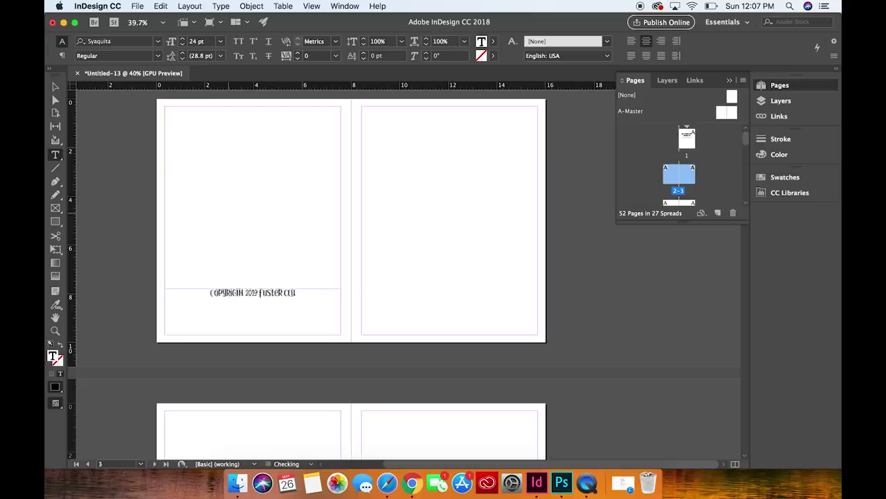
pyautogui.write('CKED BOOKS ')
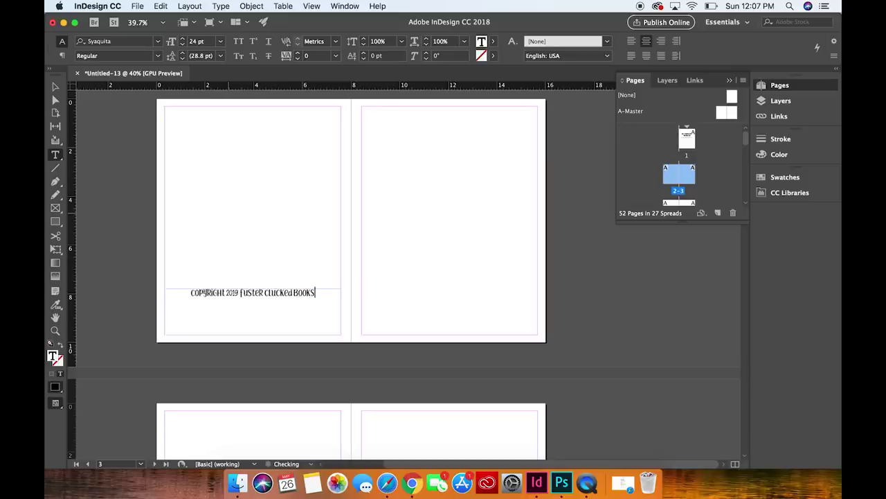
pyautogui.write('author, illustra')
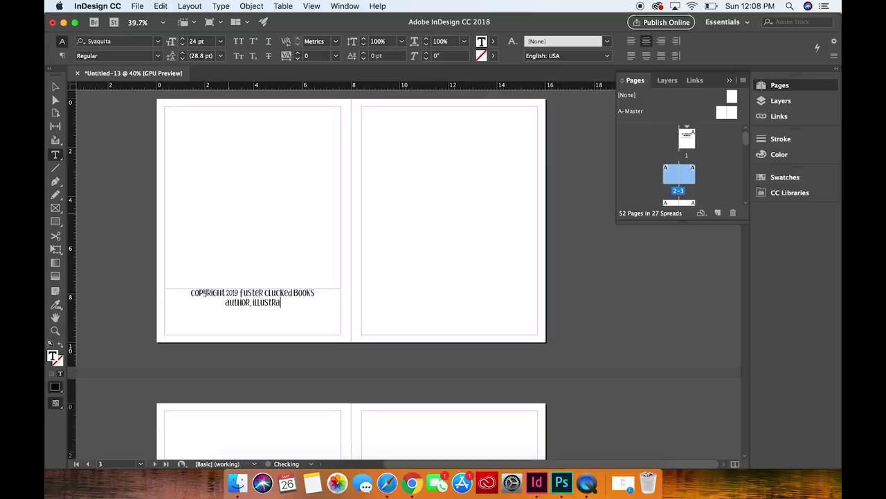
pyautogui.write('tor, or')
pyautogui.write('pu')
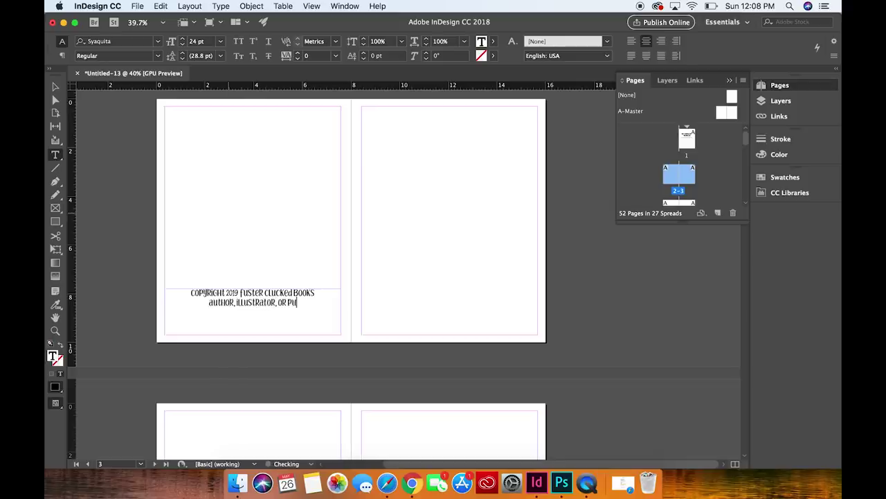
pyautogui.write('blish')
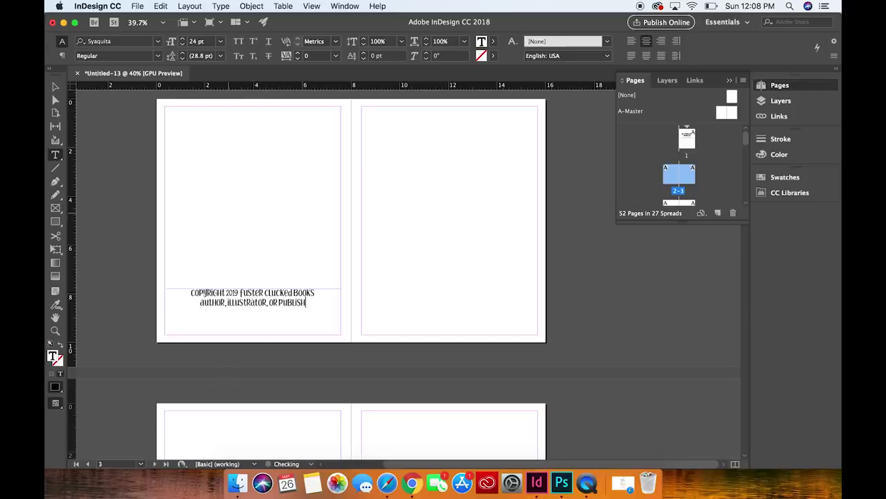
pyautogui.write('ing info ')
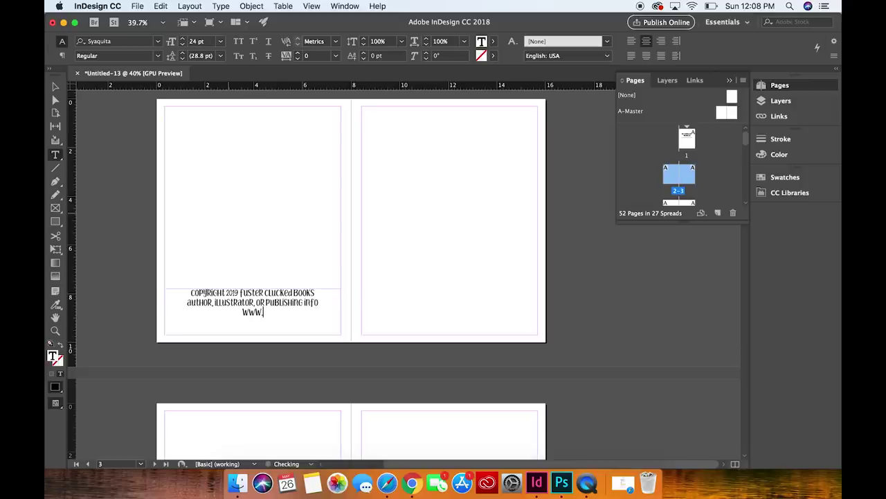
pyautogui.write('www.yourwebsite')
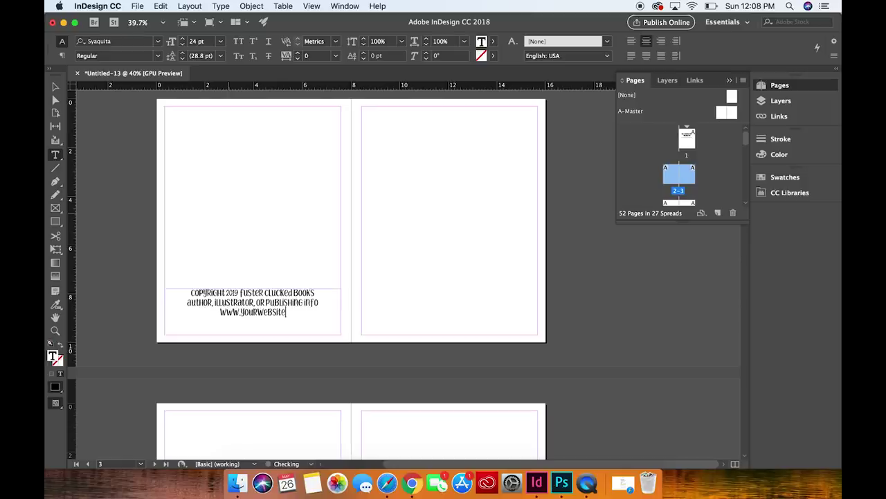
pyautogui.write('here.c')
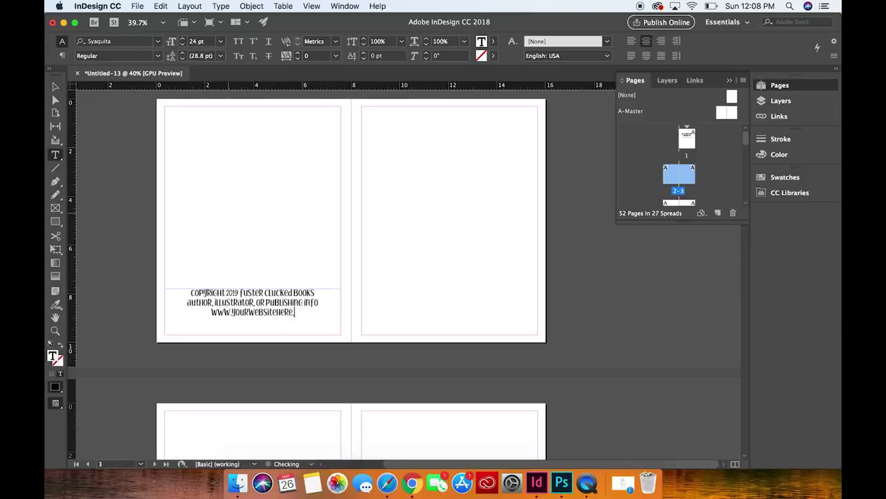
pyautogui.write('om')
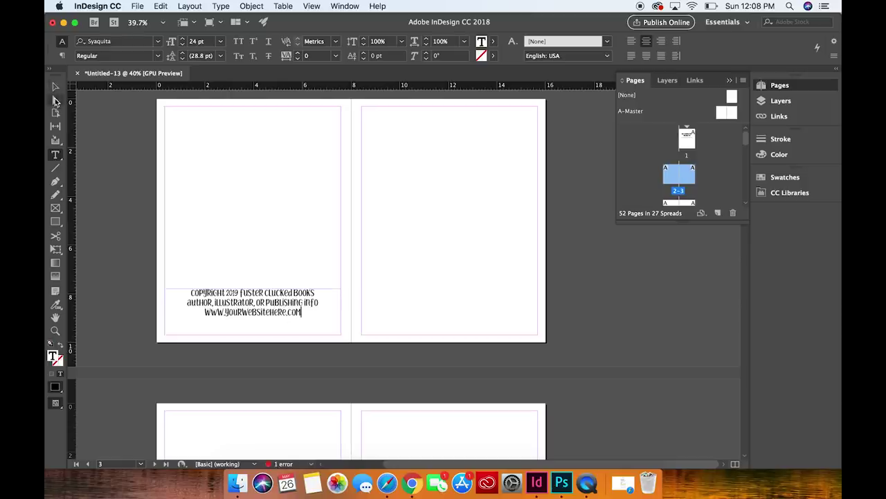
# Move the copyright text frame straight down to about Y 8.4 in so its last line sits just above the lower margin
pyautogui.click(55, 88)
pyautogui.moveTo(232, 294); pyautogui.dragTo(238, 323)
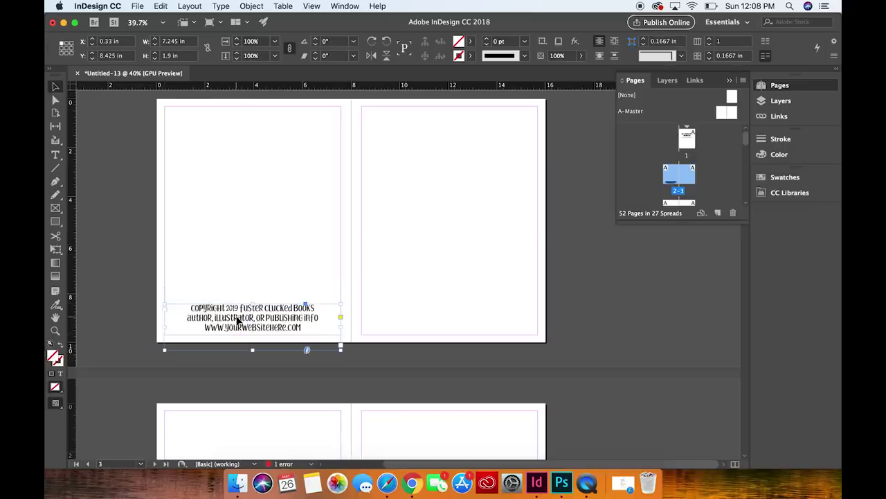
pyautogui.click(247, 253)
# Place page1.png from the Final Pages folder on page 3 at full size, with its upper-left corner at about X 10.75 in, Y 1.625 in
pyautogui.scroll(1, 248, 254)
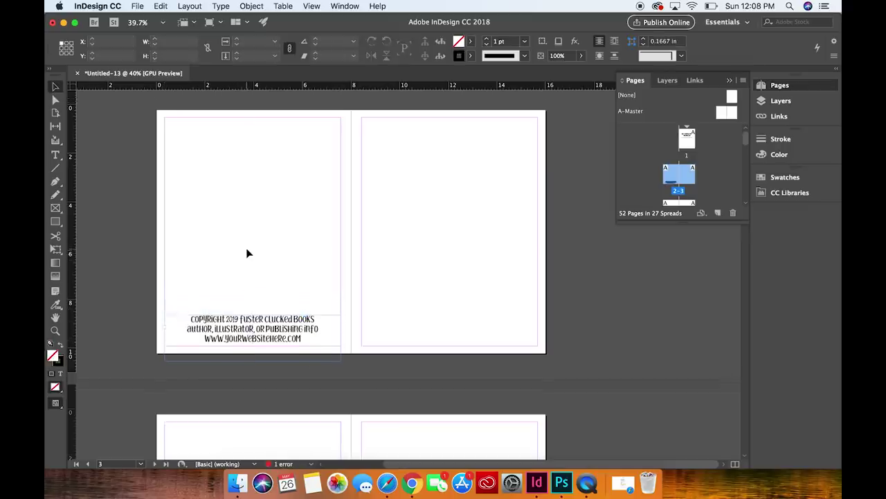
pyautogui.scroll(4, 248, 254)
pyautogui.scroll(-5, 248, 253)
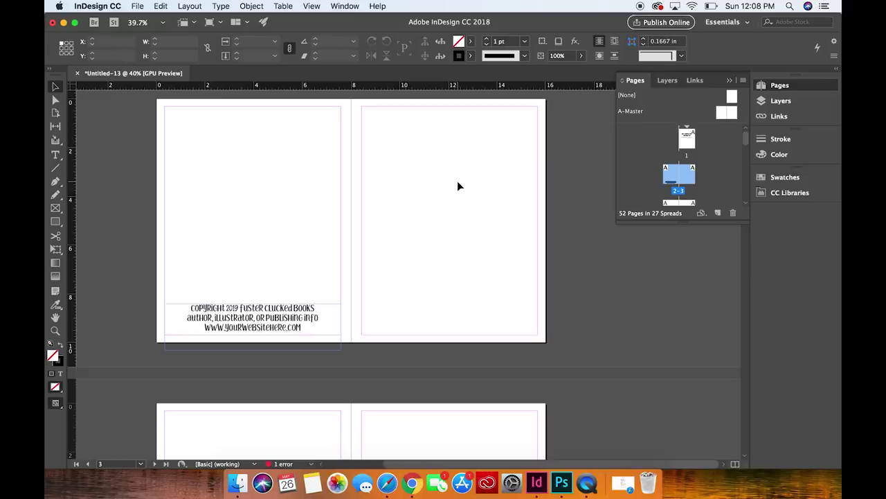
pyautogui.press('super+d')
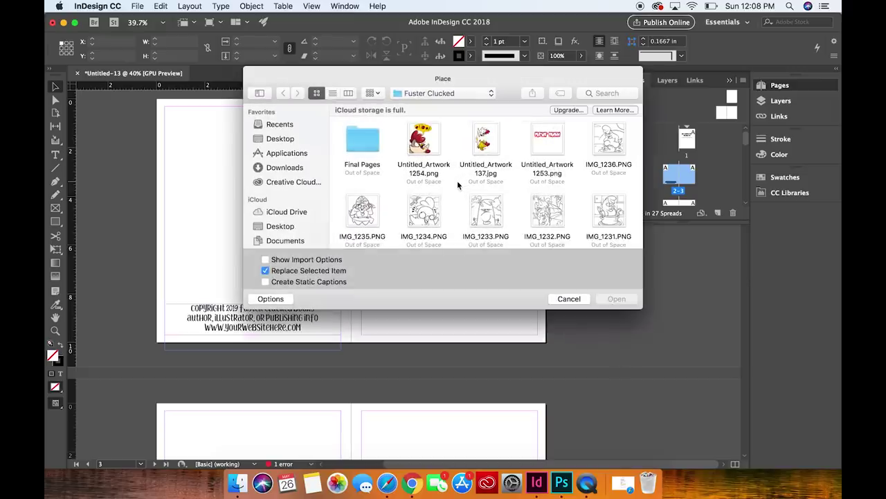
pyautogui.doubleClick(371, 138)
pyautogui.scroll(-10, 434, 180)
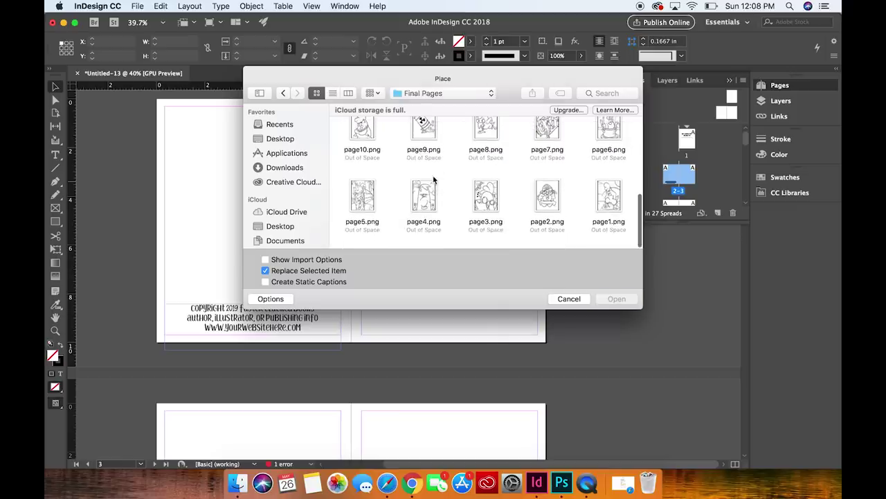
pyautogui.doubleClick(609, 196)
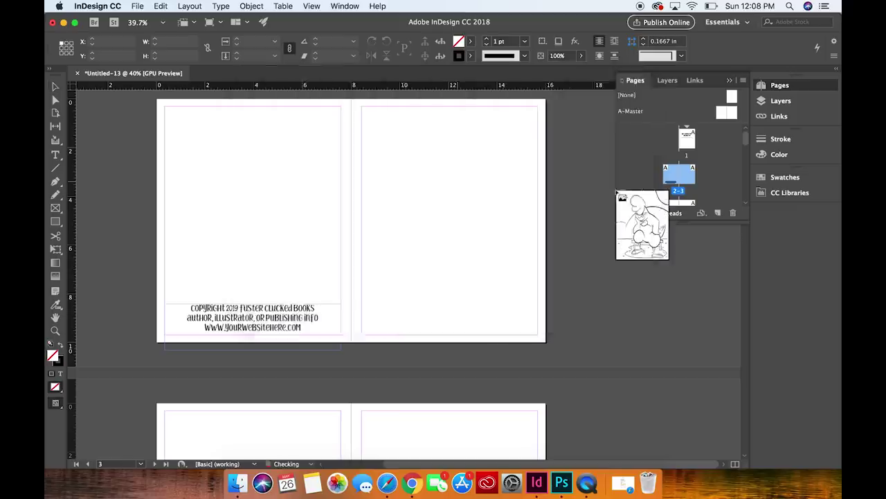
pyautogui.click(382, 160)
pyautogui.moveTo(382, 161); pyautogui.dragTo(412, 167)
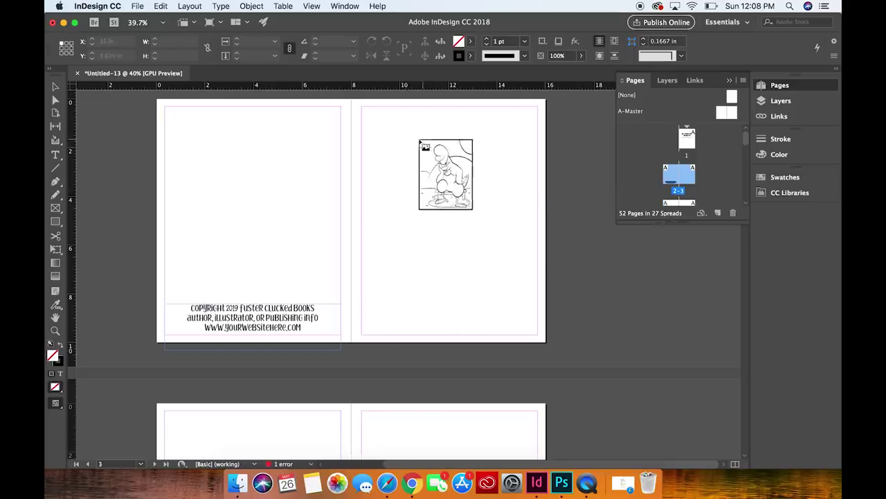
pyautogui.click(418, 139)
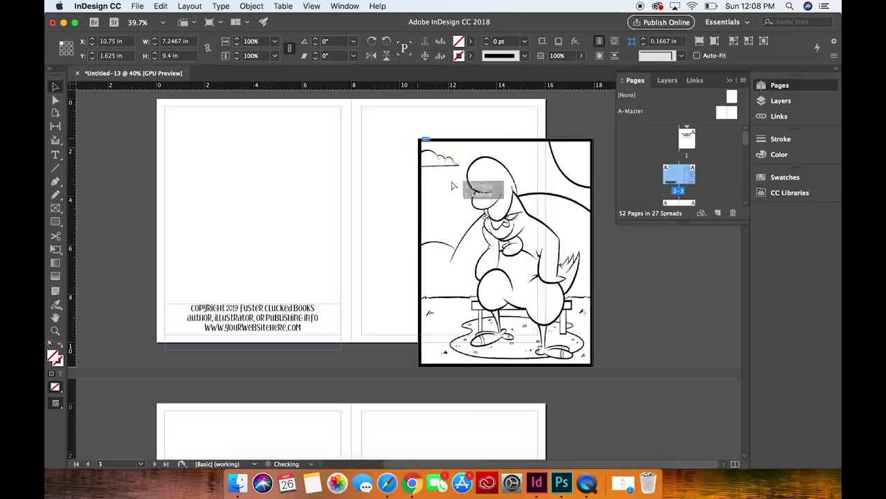
# Move the drawing on page 3 so its upper-left corner sits at X 8.425 in, Y 0.3 in, inside the page margins
pyautogui.click(410, 153)
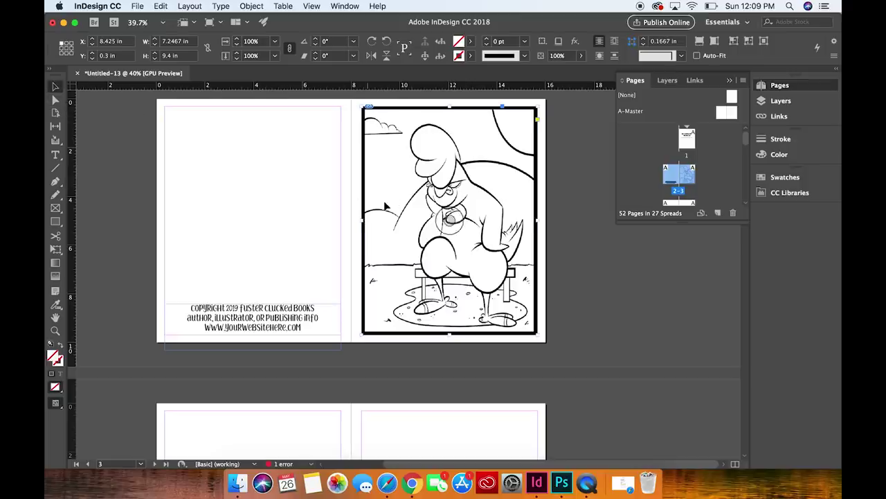
pyautogui.scroll(-4, 381, 204)
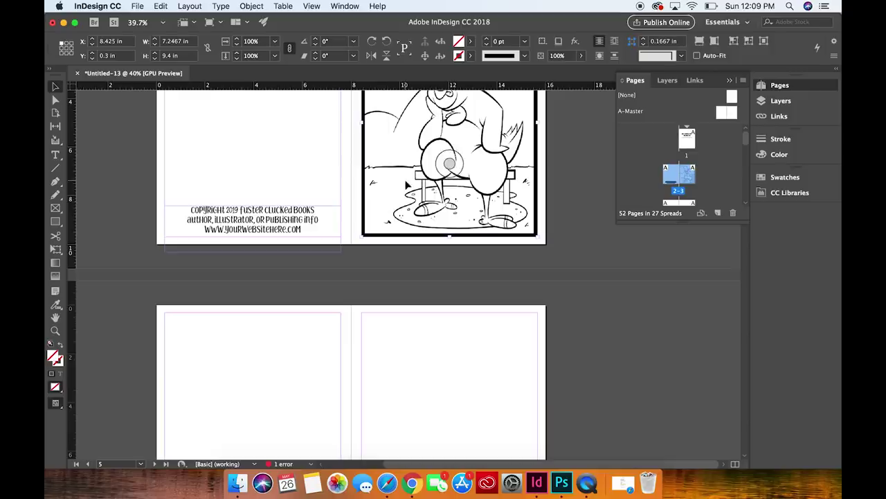
pyautogui.scroll(2, 405, 188)
# Place the turbaned chicken PNG from the Final Pages folder on page 5 within the margins, at about X 8.42 in, Y 0.3 in
pyautogui.scroll(-6, 439, 184)
pyautogui.scroll(-4, 439, 192)
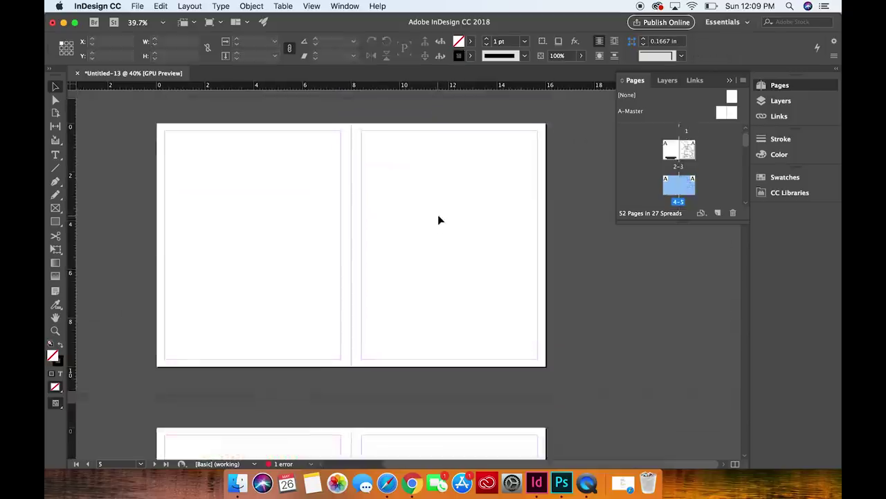
pyautogui.press('super+d')
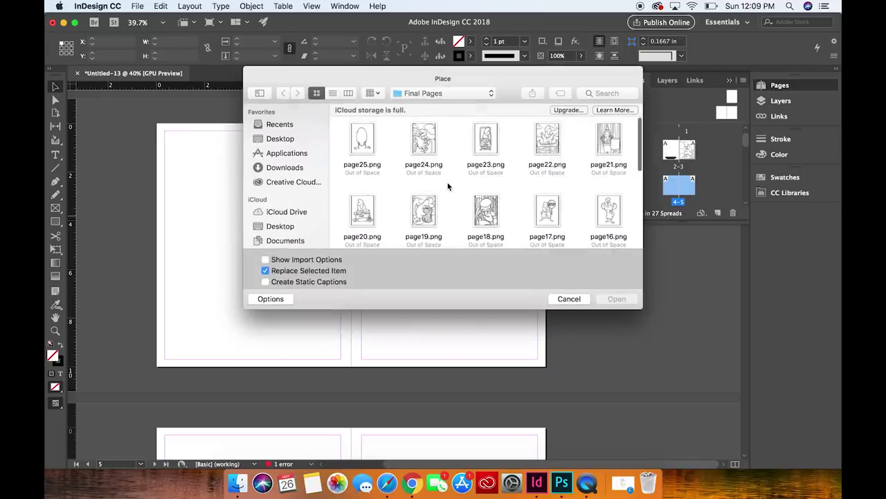
pyautogui.scroll(-2, 448, 186)
pyautogui.doubleClick(552, 205)
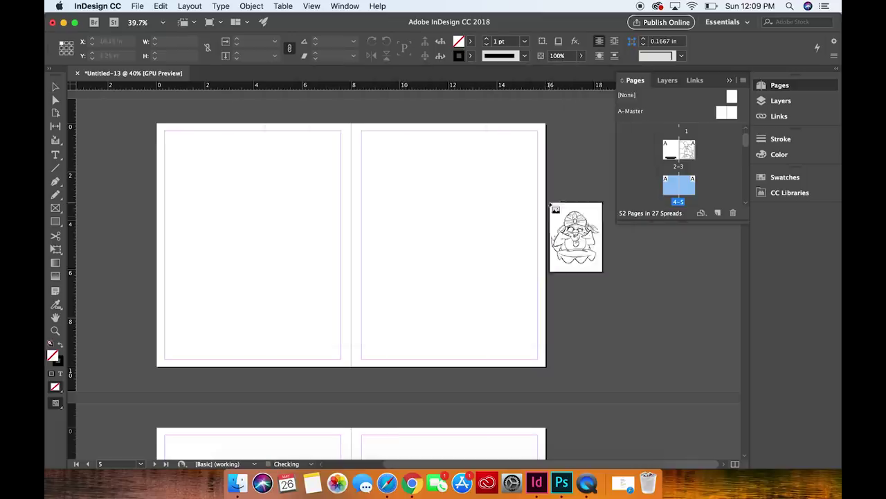
pyautogui.click(399, 183)
pyautogui.moveTo(403, 182); pyautogui.dragTo(407, 187)
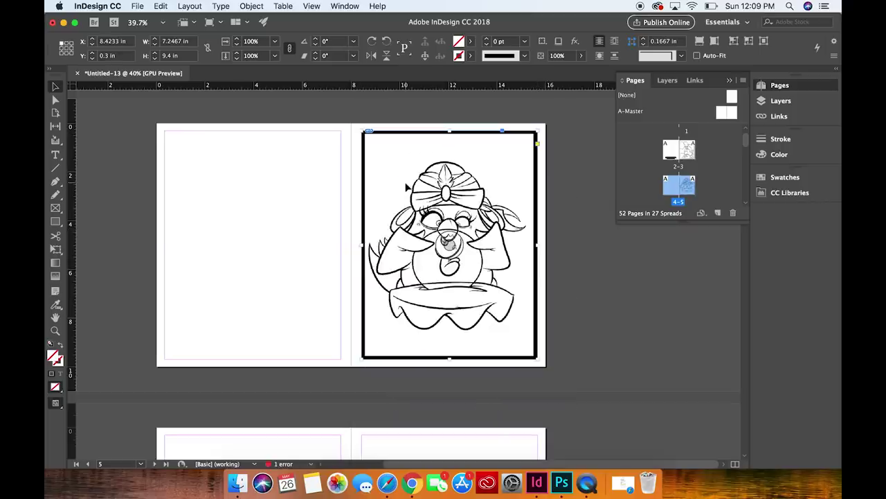
pyautogui.click(273, 170)
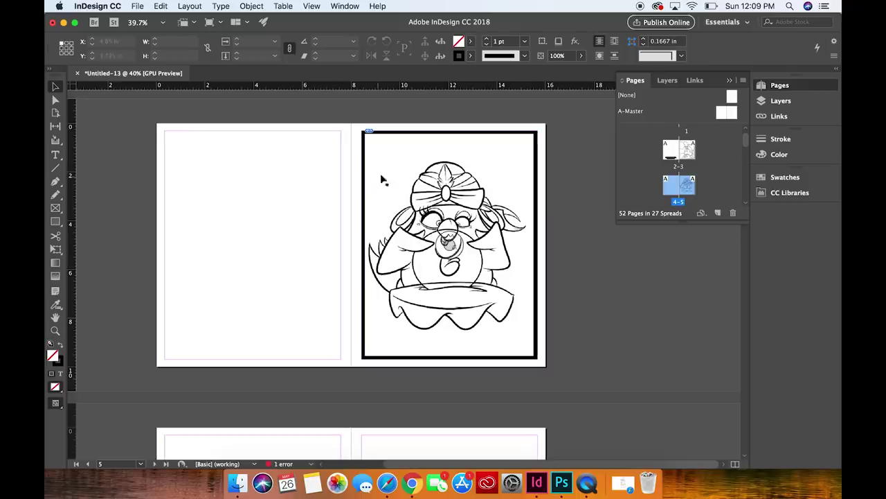
# Draw a text frame about 7.2 × 1.2 in across the lower part of page 4, between the side margins and ending at the lower margin
pyautogui.scroll(5, 392, 160)
pyautogui.scroll(1, 392, 167)
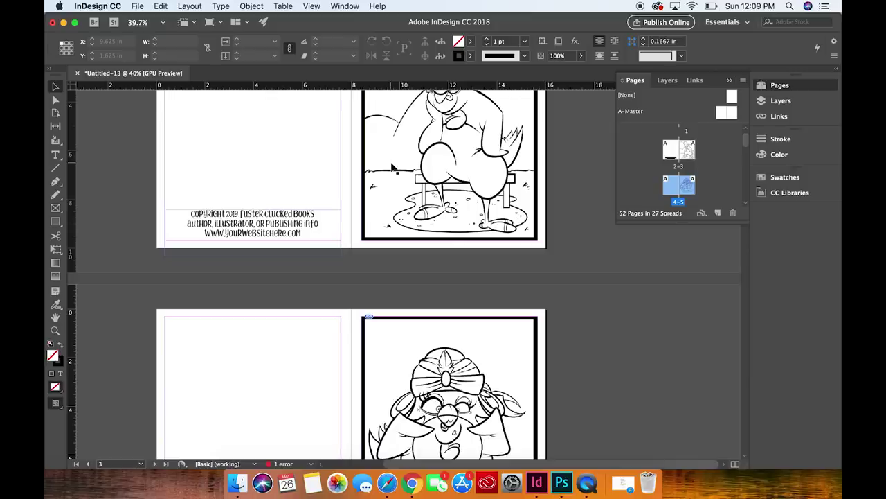
pyautogui.scroll(-2, 392, 167)
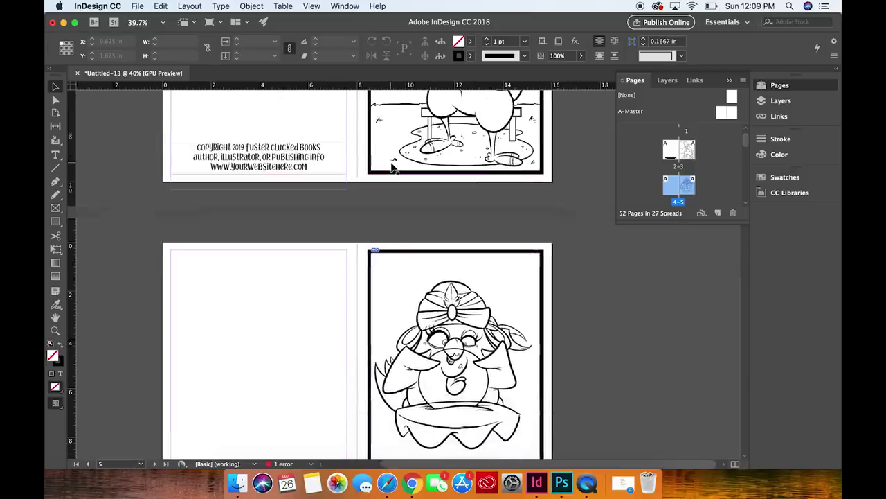
pyautogui.scroll(-3, 392, 168)
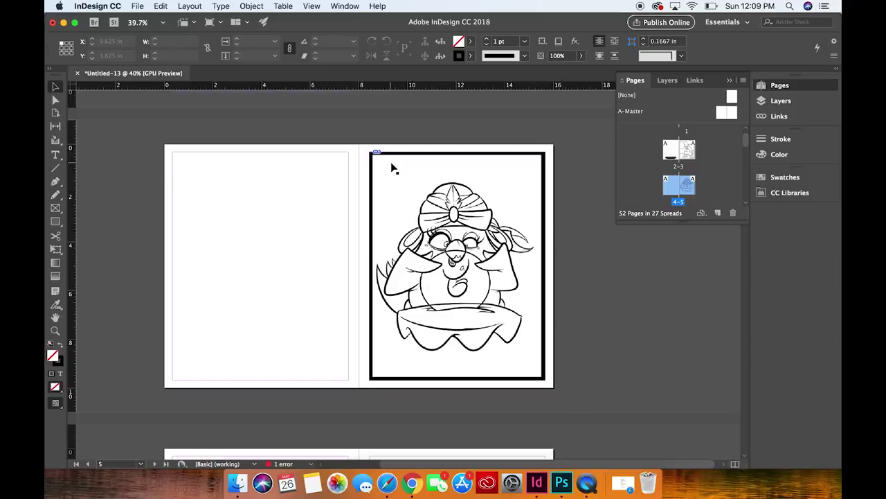
pyautogui.scroll(-3, 392, 167)
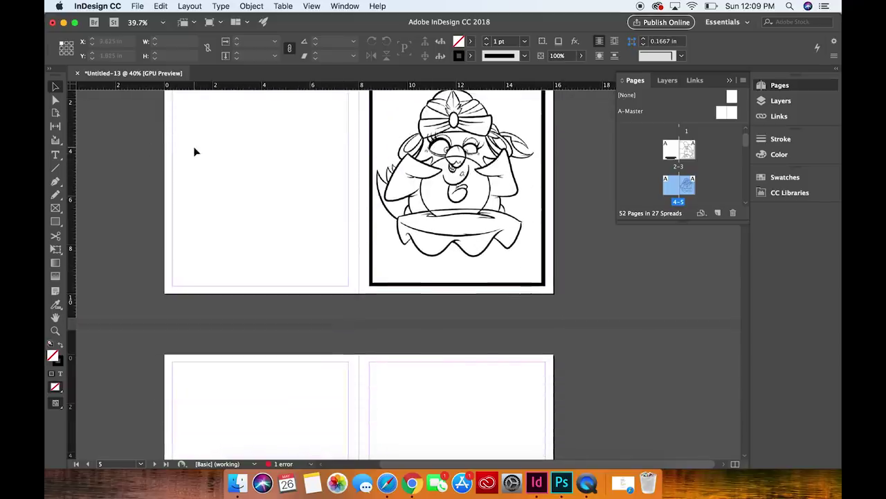
pyautogui.click(56, 155)
pyautogui.scroll(7, 158, 183)
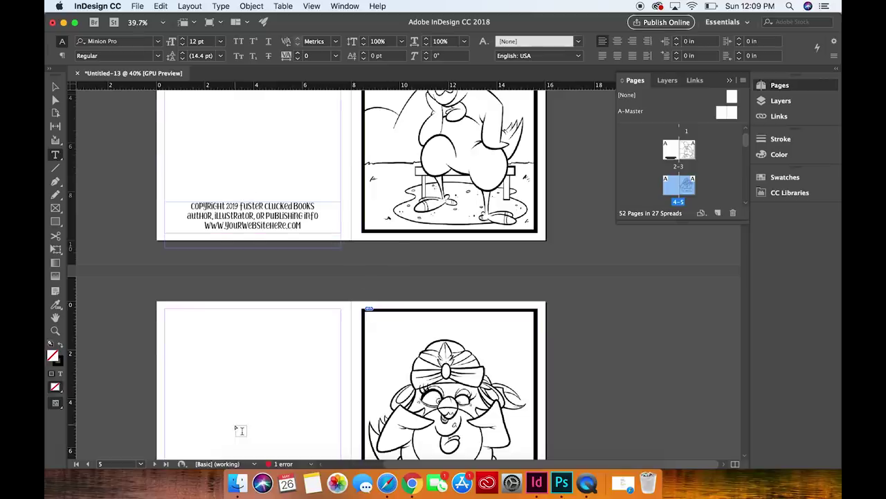
pyautogui.scroll(-3, 238, 428)
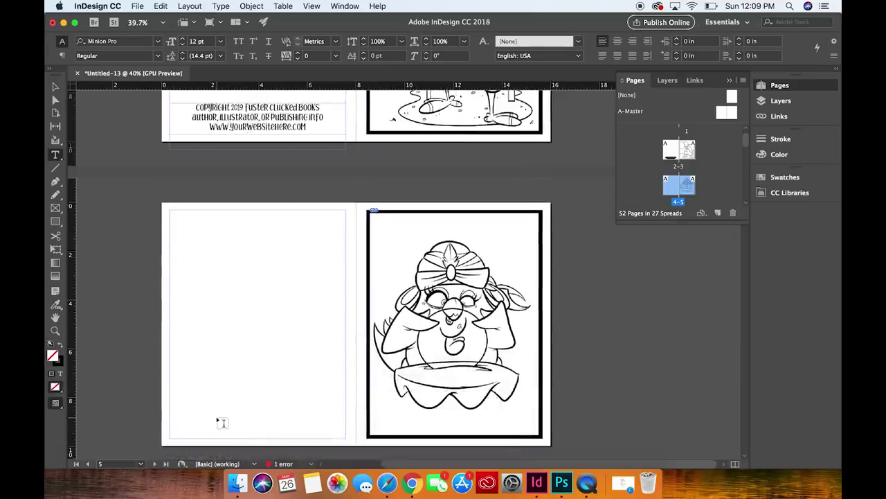
pyautogui.scroll(1, 222, 423)
pyautogui.scroll(2, 415, 172)
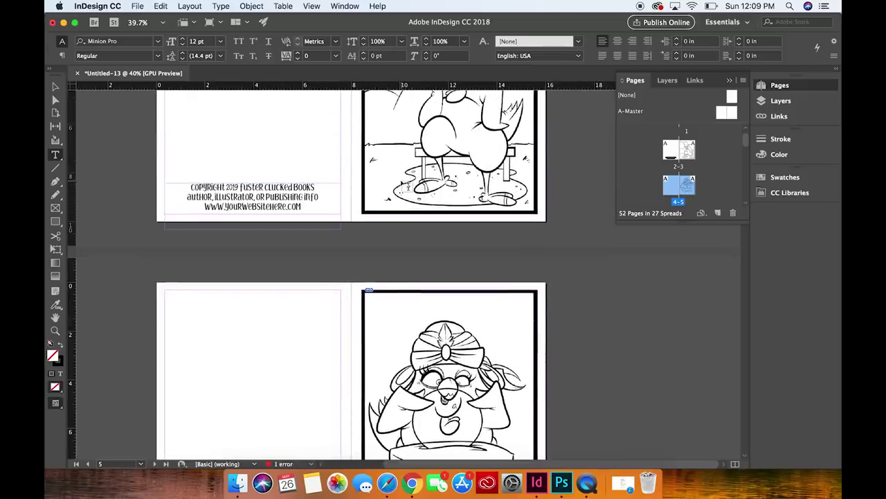
pyautogui.scroll(2, 419, 173)
pyautogui.scroll(-4, 406, 186)
pyautogui.scroll(3, 271, 317)
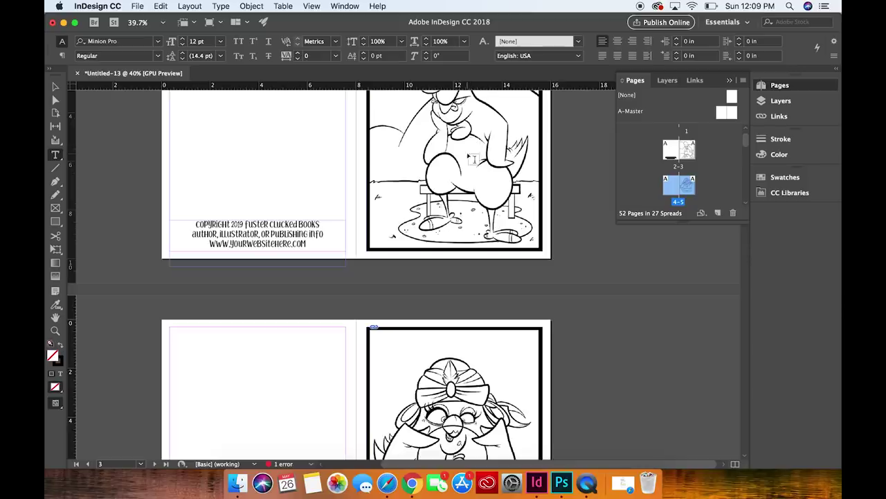
pyautogui.scroll(1, 471, 152)
pyautogui.scroll(-5, 455, 162)
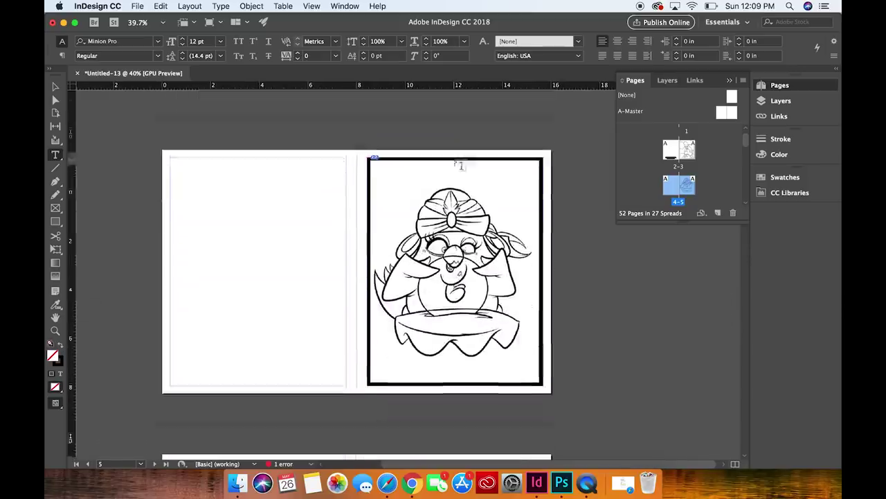
pyautogui.moveTo(174, 265); pyautogui.dragTo(345, 289)
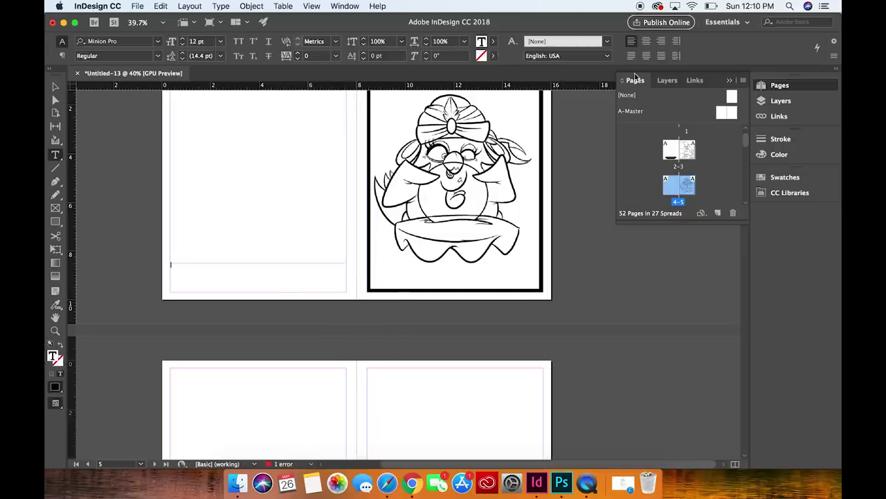
# Format the text in the new page 4 frame as centered Syaquita at 36 pt
pyautogui.click(646, 40)
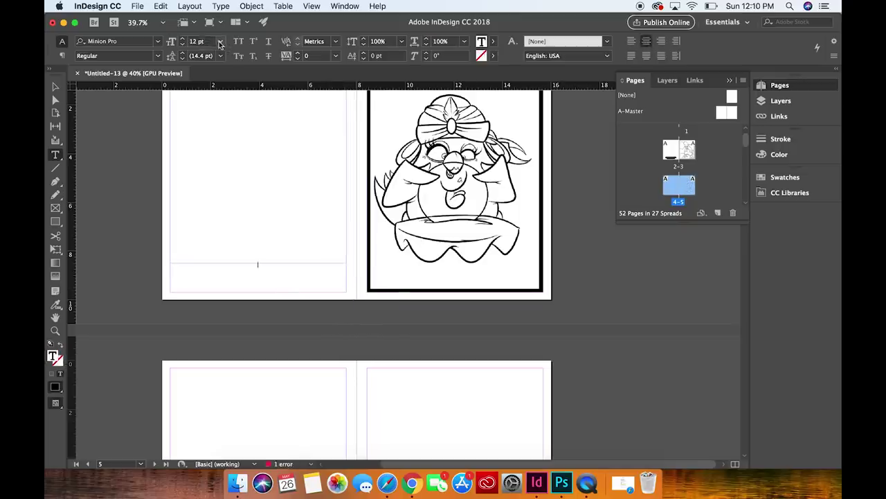
pyautogui.click(221, 42)
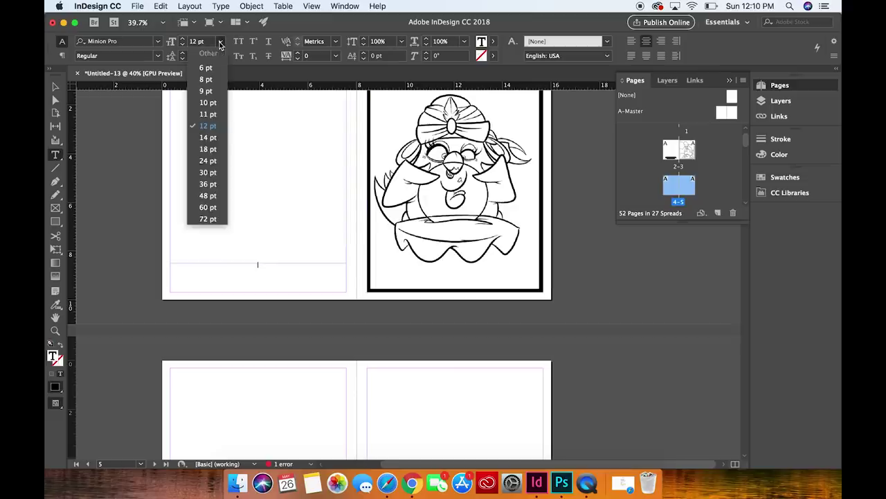
pyautogui.click(207, 184)
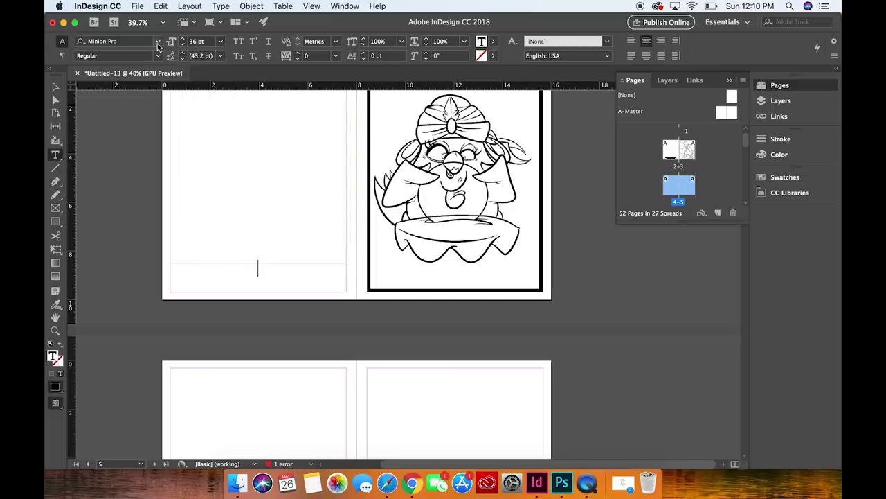
pyautogui.click(159, 41)
pyautogui.scroll(20, 265, 79)
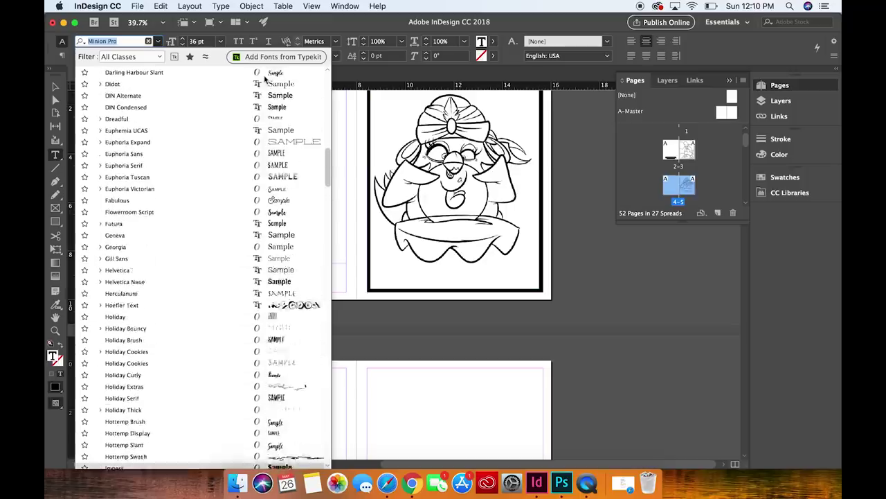
pyautogui.scroll(5, 265, 82)
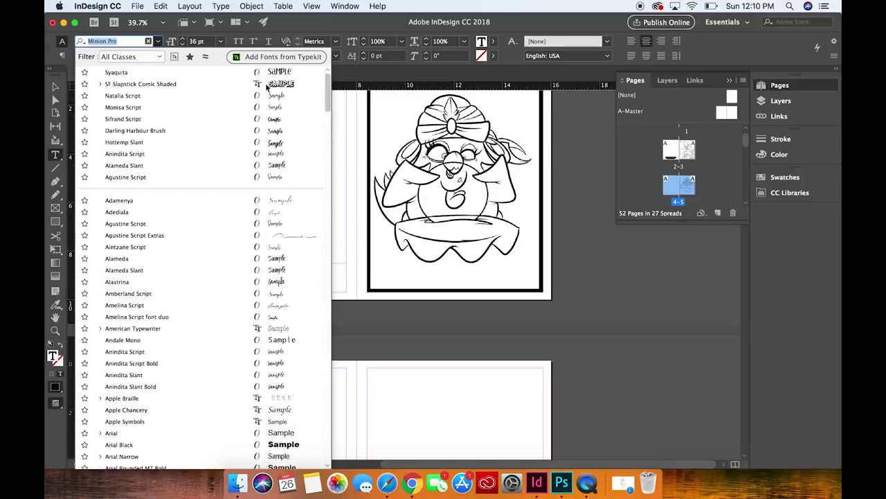
pyautogui.click(282, 74)
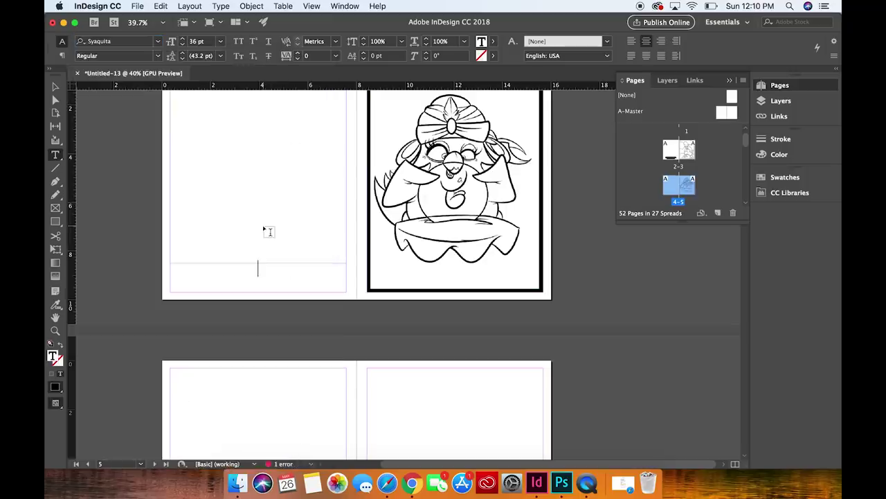
# Enter "Lost in thought" in the page 4 frame and move the frame straight down to about Y 9.1 in
pyautogui.write('Lost in thought')
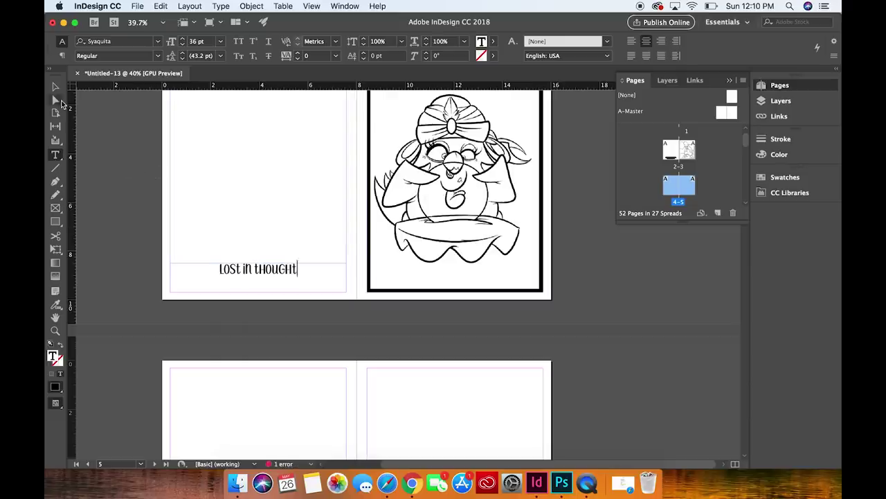
pyautogui.click(56, 87)
pyautogui.moveTo(266, 274); pyautogui.dragTo(266, 286)
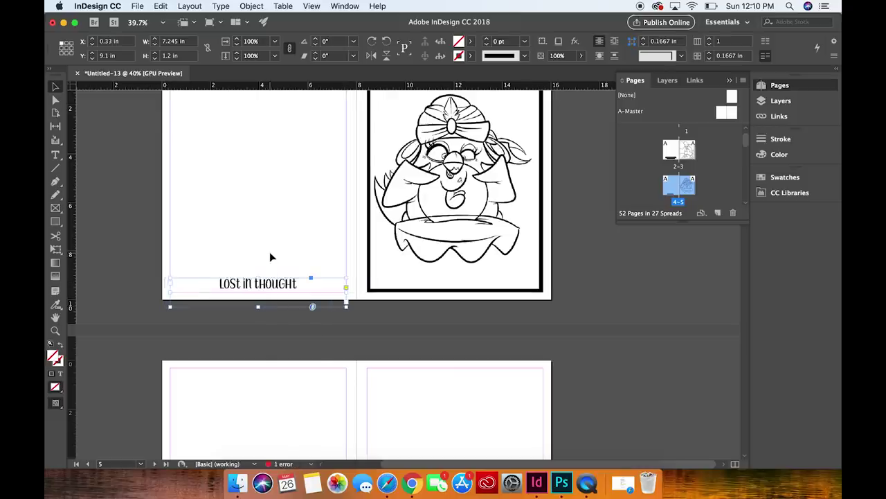
pyautogui.click(269, 253)
# Select the "Lost in thought" caption frame and look over the page 4–5 spread and the blank spreads below it
pyautogui.scroll(-1, 270, 253)
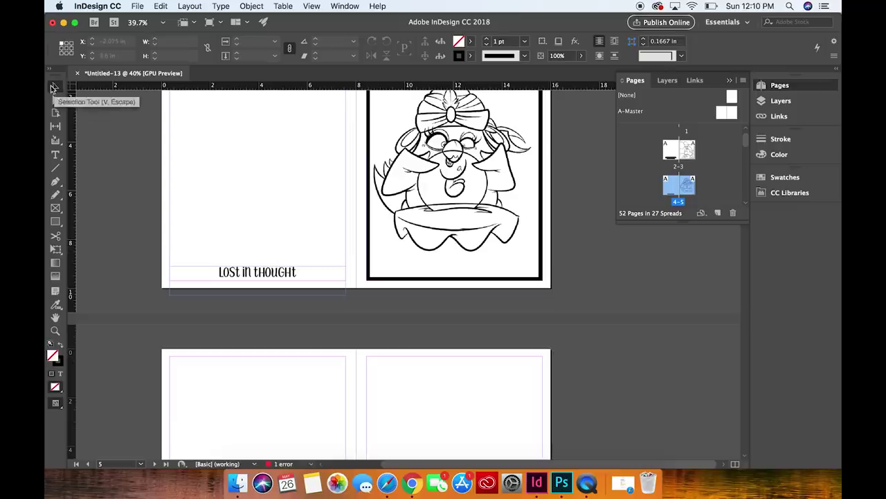
pyautogui.click(264, 275)
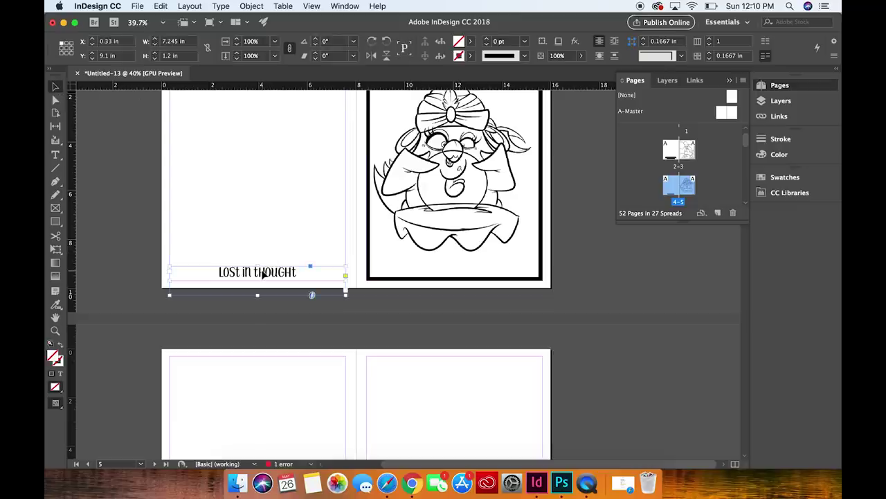
pyautogui.scroll(-1, 263, 275)
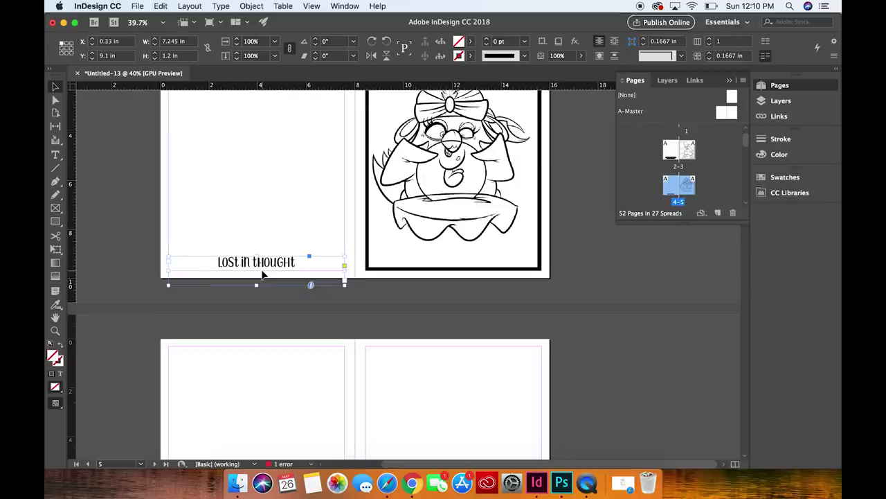
pyautogui.scroll(-10, 261, 275)
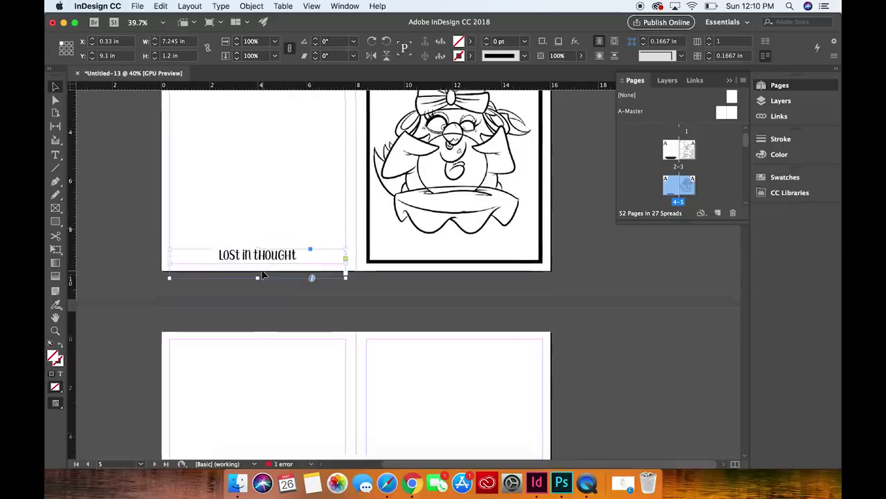
pyautogui.scroll(-2, 262, 275)
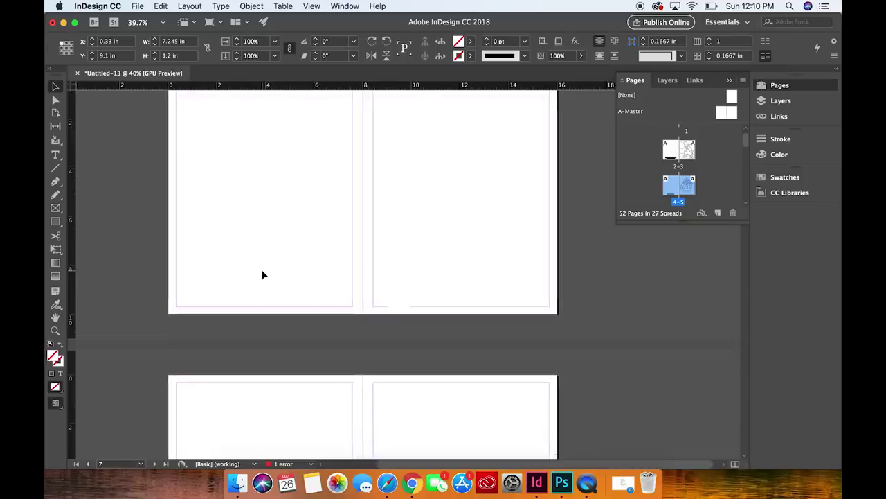
pyautogui.scroll(10, 262, 275)
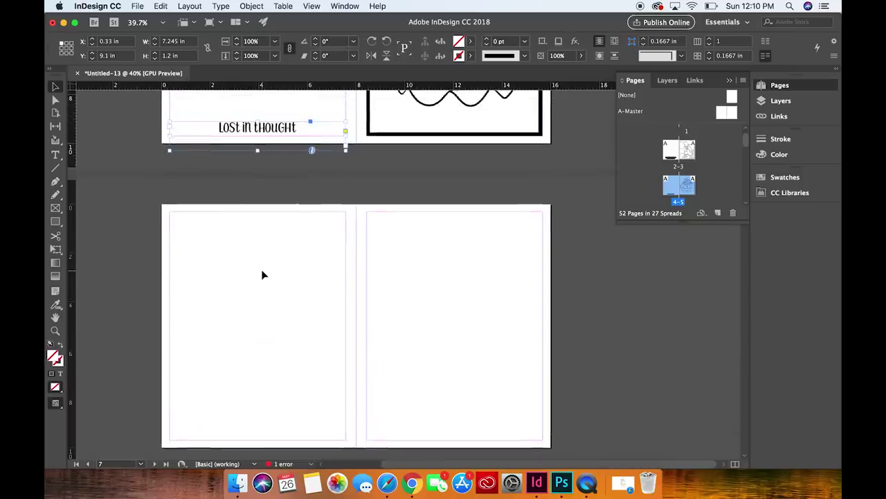
pyautogui.scroll(2, 262, 275)
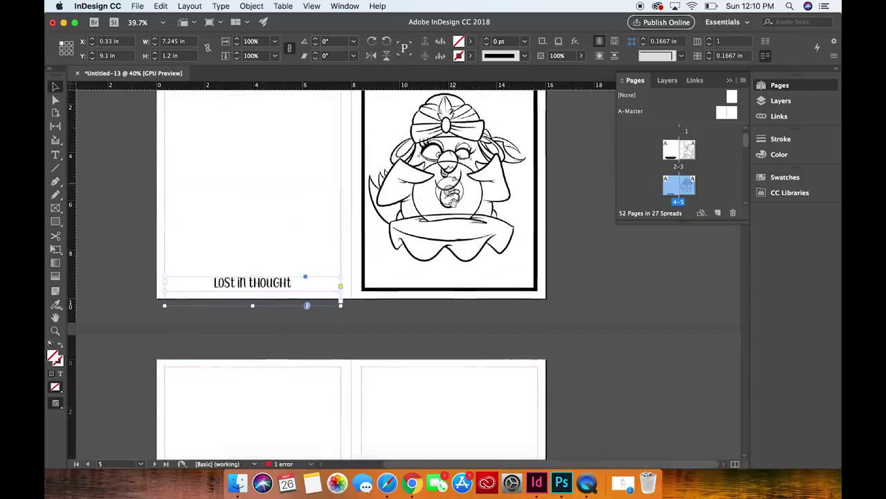
pyautogui.scroll(-2, 488, 201)
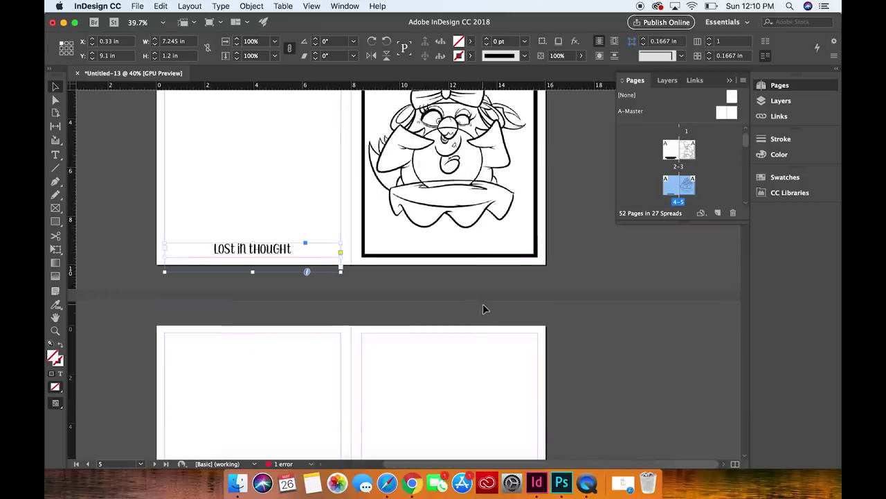
pyautogui.scroll(-3, 482, 304)
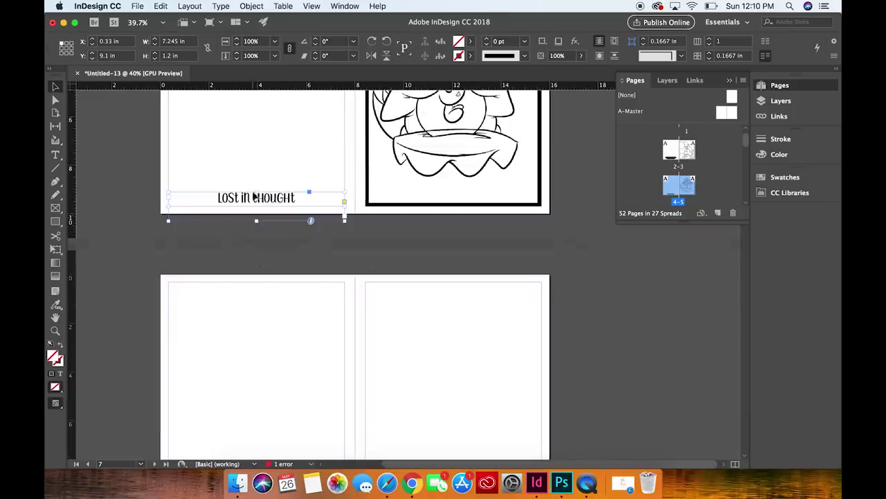
pyautogui.scroll(-7, 250, 305)
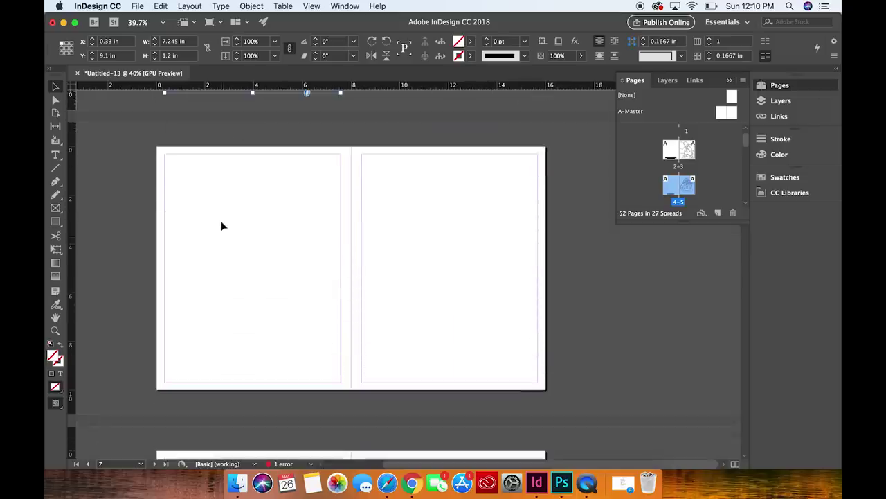
# Paste the "Lost in thought" caption frame in place on page 6
pyautogui.scroll(4, 222, 226)
pyautogui.scroll(-2, 310, 153)
pyautogui.scroll(-5, 310, 154)
pyautogui.scroll(5, 309, 153)
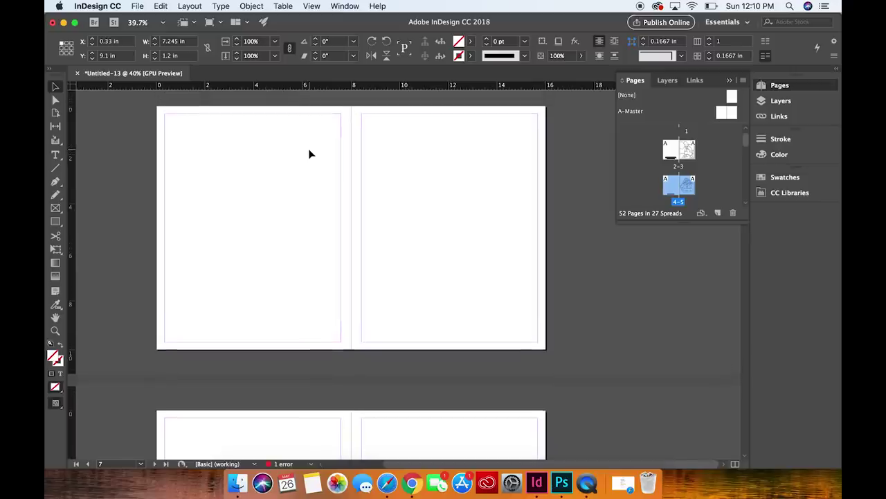
pyautogui.scroll(-5, 283, 108)
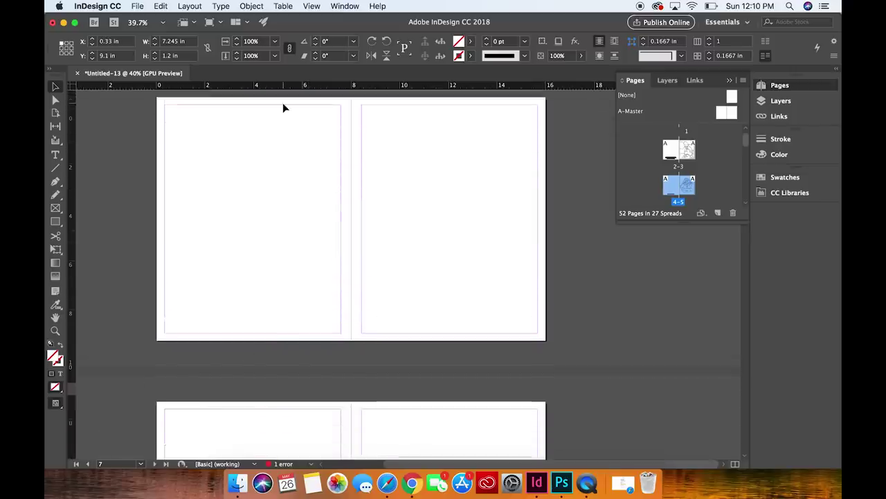
pyautogui.click(241, 279)
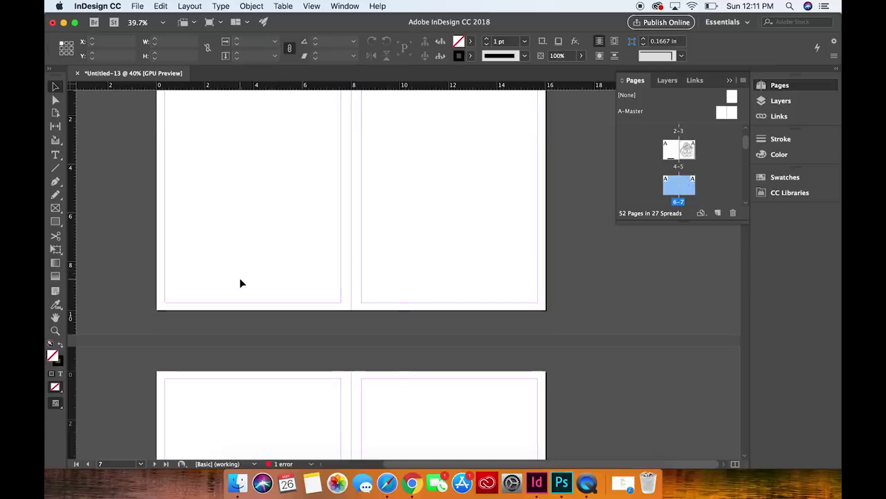
pyautogui.rightClick(240, 277)
pyautogui.click(254, 298)
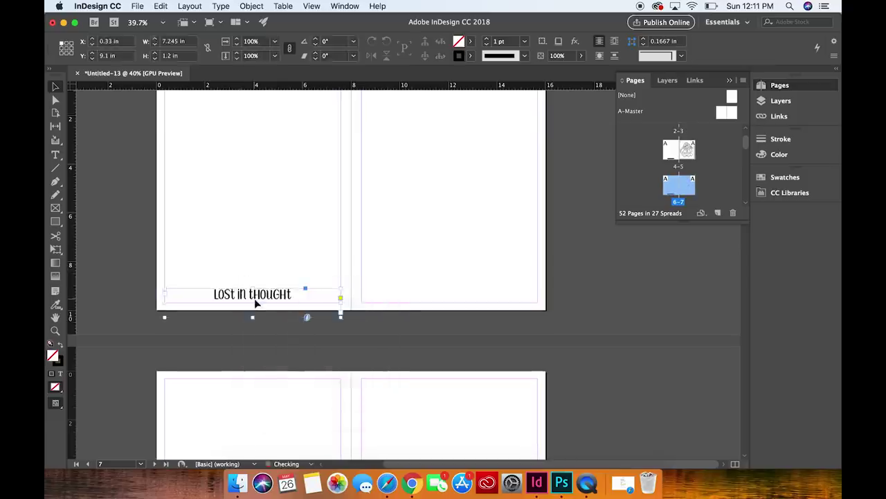
# Paste the copied caption frame in place on pages 8 and 10
pyautogui.scroll(-10, 252, 294)
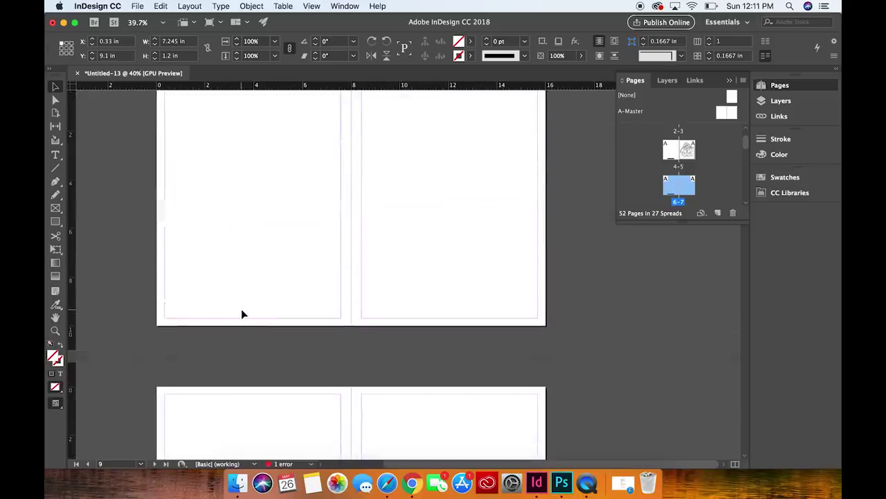
pyautogui.click(242, 313)
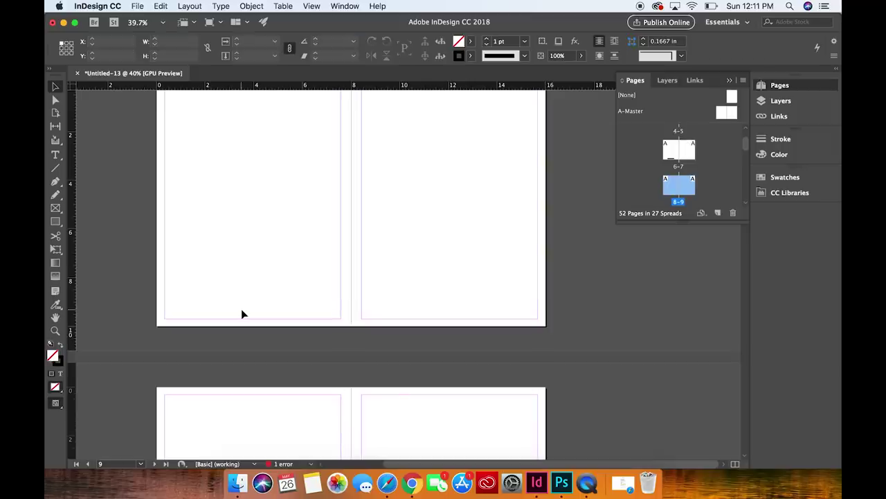
pyautogui.rightClick(241, 309)
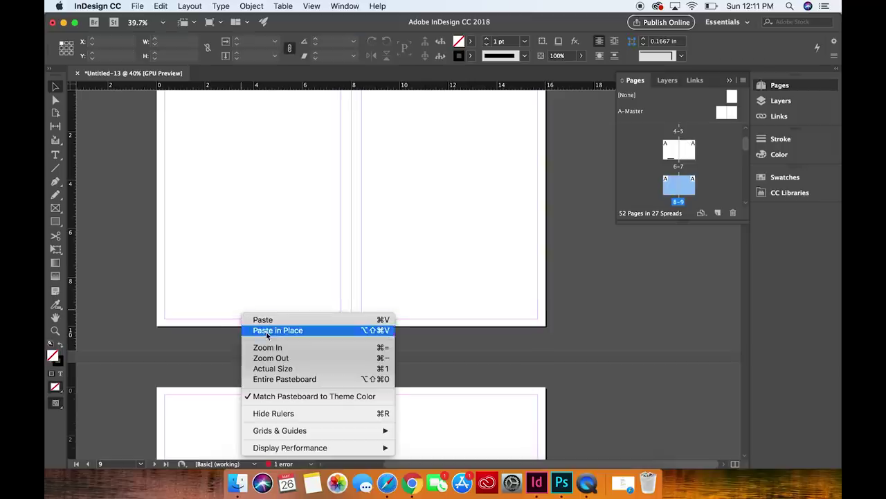
pyautogui.click(266, 331)
pyautogui.scroll(-5, 266, 331)
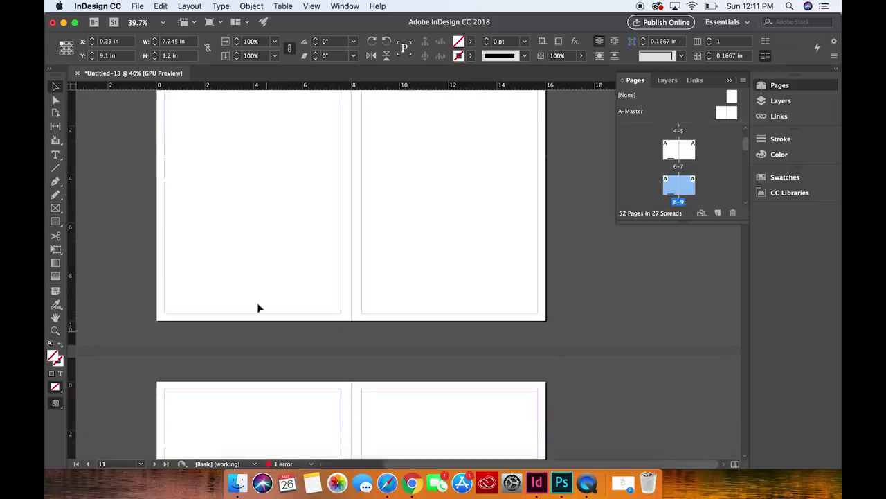
pyautogui.rightClick(250, 298)
pyautogui.click(270, 313)
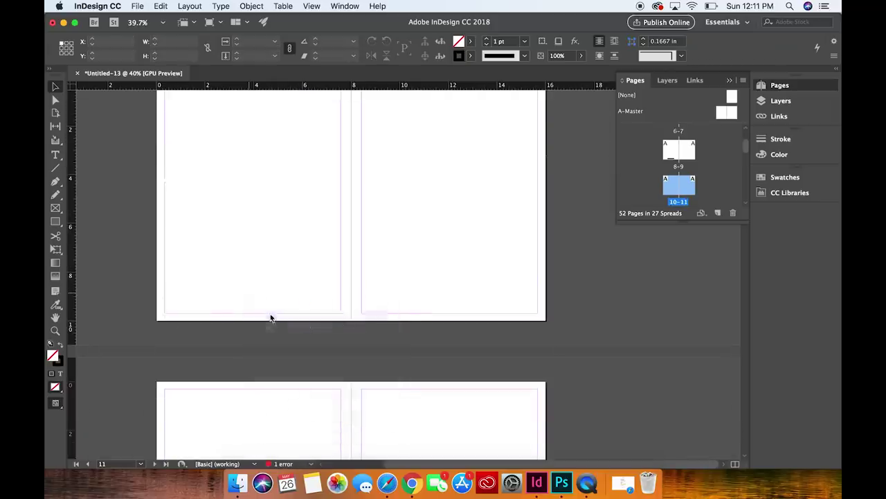
# Paste the same caption frame in place on pages 12 and 14
pyautogui.scroll(-5, 271, 319)
pyautogui.rightClick(250, 320)
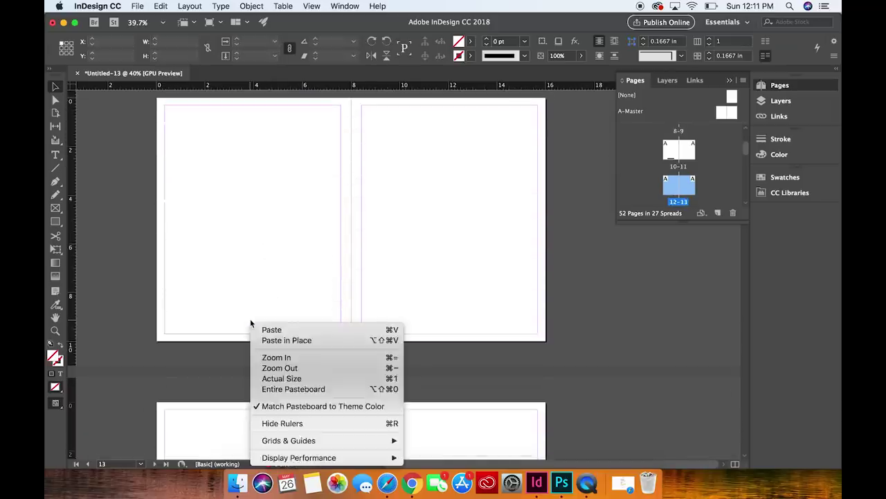
pyautogui.click(270, 340)
pyautogui.scroll(-5, 263, 343)
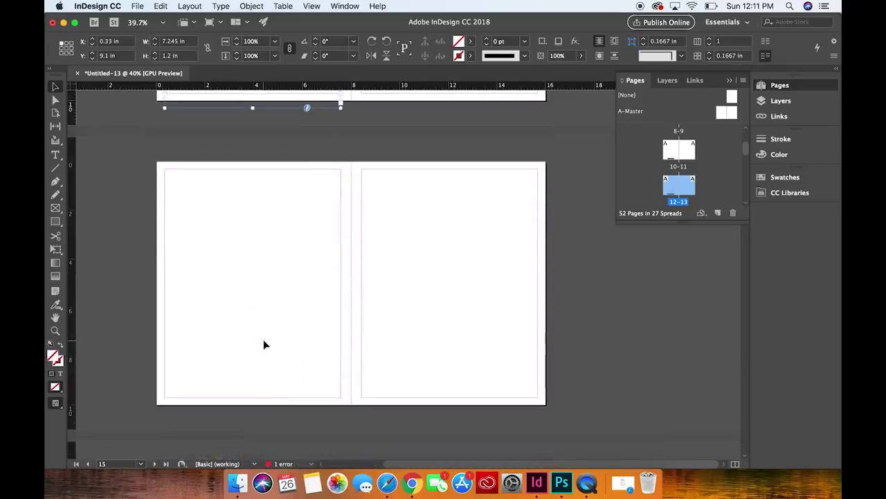
pyautogui.rightClick(244, 386)
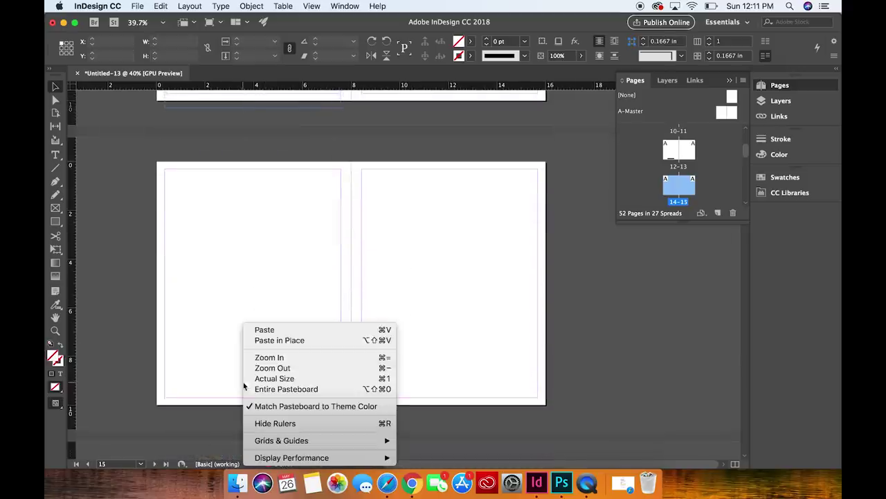
pyautogui.click(270, 340)
# Replace the text of the pasted caption on page 6 with "Crystal Ball"
pyautogui.scroll(3, 272, 349)
pyautogui.scroll(20, 272, 350)
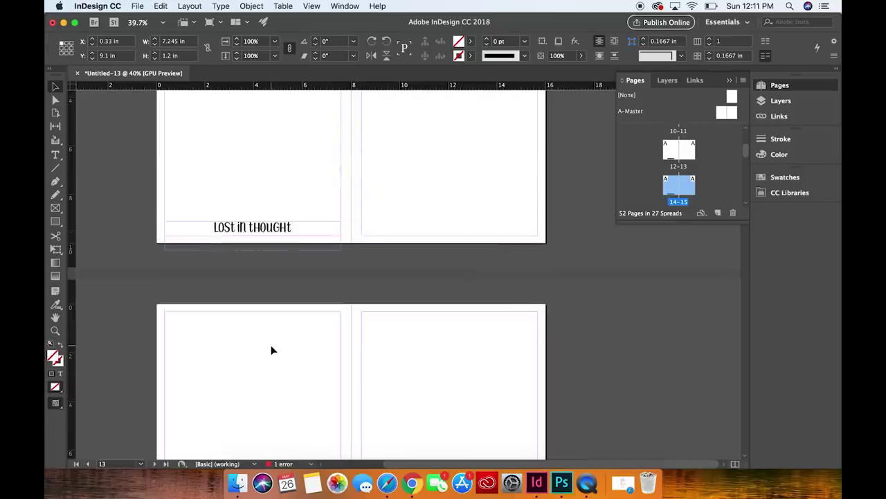
pyautogui.scroll(10, 271, 350)
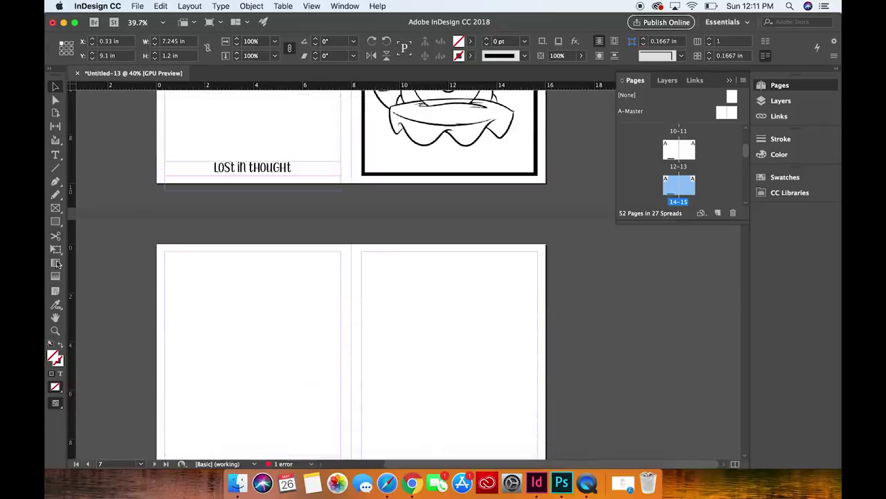
pyautogui.click(56, 155)
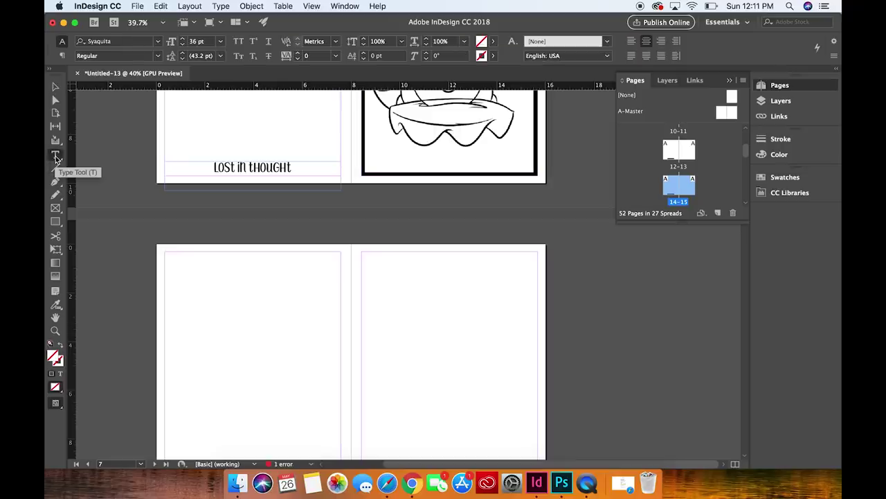
pyautogui.scroll(6, 192, 239)
pyautogui.scroll(-1, 192, 239)
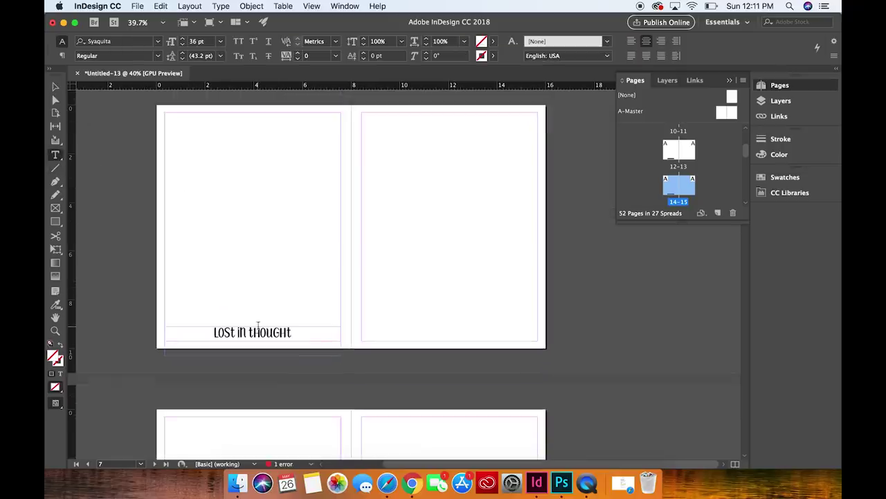
pyautogui.doubleClick(264, 332)
pyautogui.tripleClick(264, 332)
pyautogui.write('CRYS')
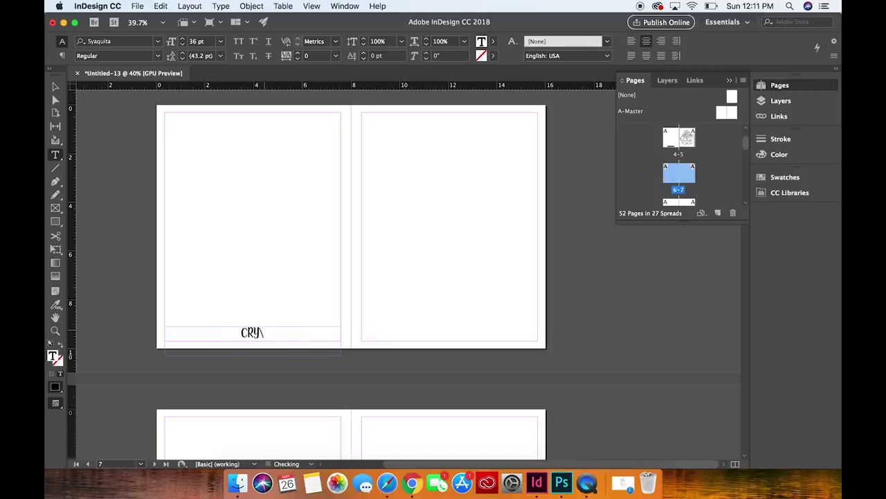
pyautogui.press('BackSpace')
pyautogui.press('BackSpace')
pyautogui.write('YStal')
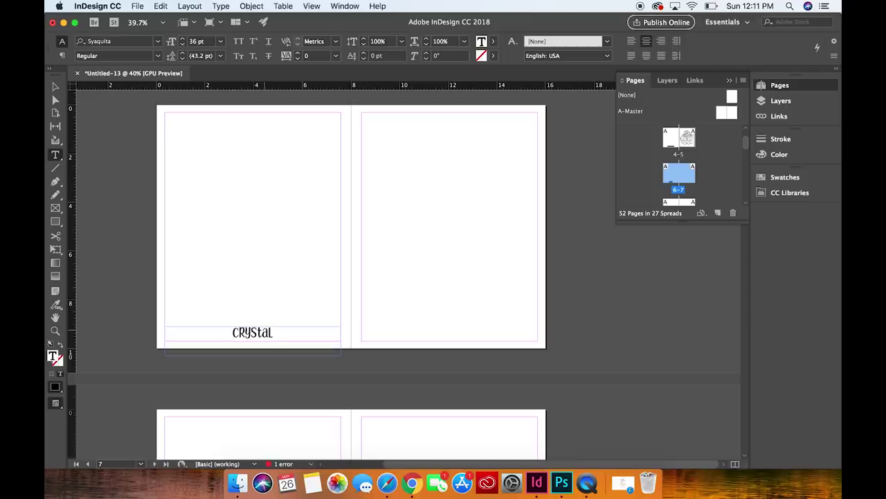
pyautogui.write('Ball')
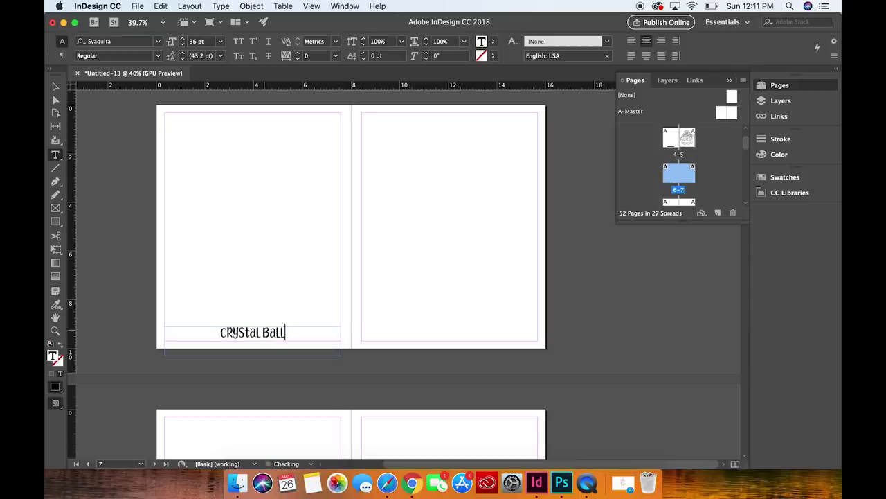
# Place the PNG of the startled chicken under a satellite from the Final Pages folder on page 7, aligned to the page margins
pyautogui.scroll(8, 311, 338)
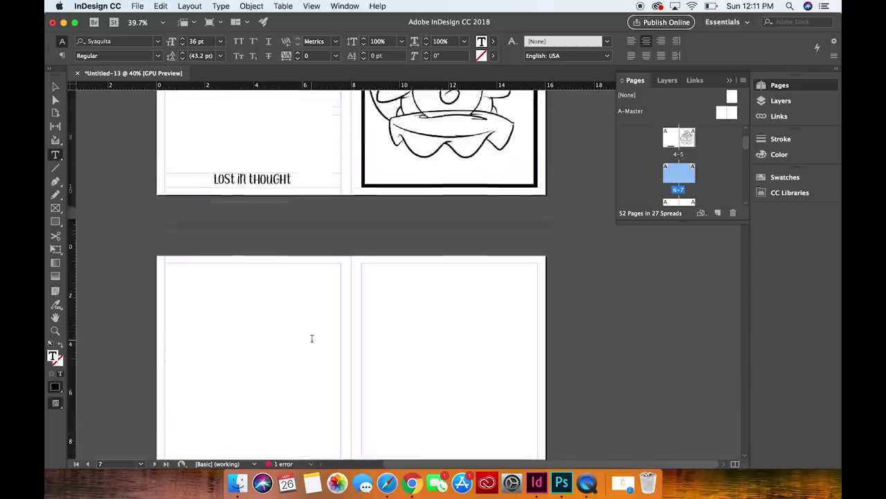
pyautogui.scroll(-5, 311, 338)
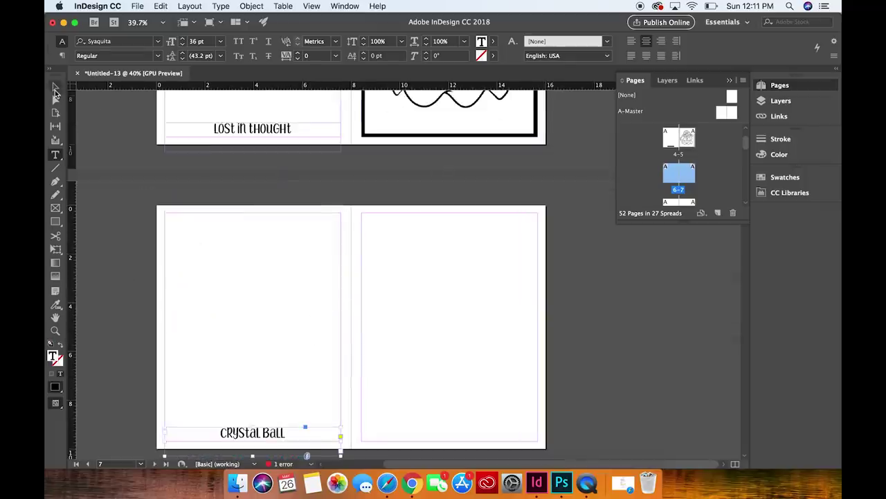
pyautogui.click(55, 86)
pyautogui.click(439, 263)
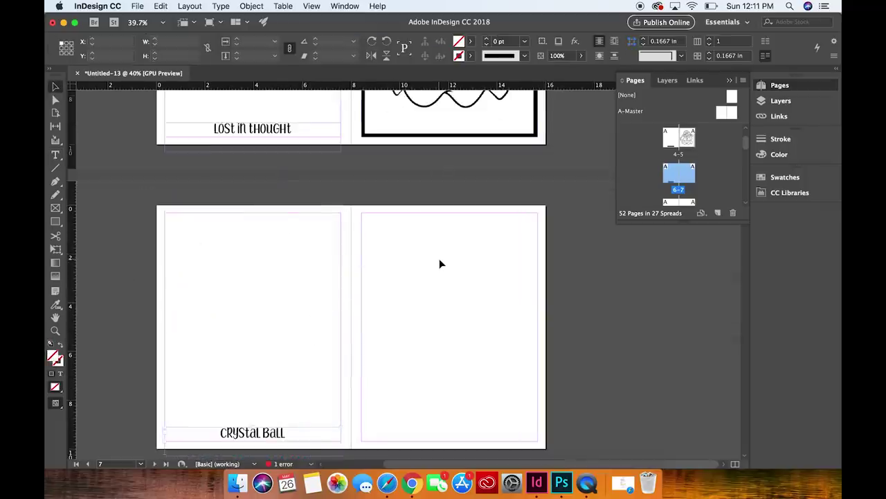
pyautogui.scroll(-2, 440, 263)
pyautogui.press('super+d')
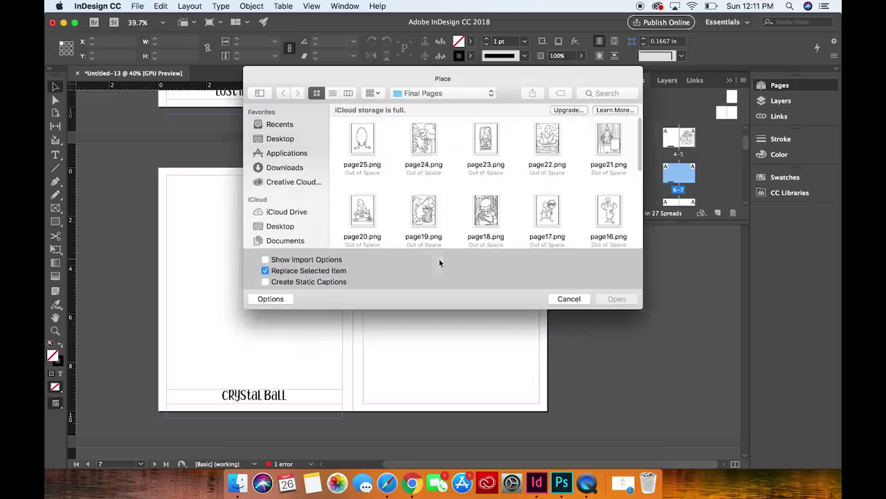
pyautogui.scroll(-10, 435, 187)
pyautogui.doubleClick(485, 196)
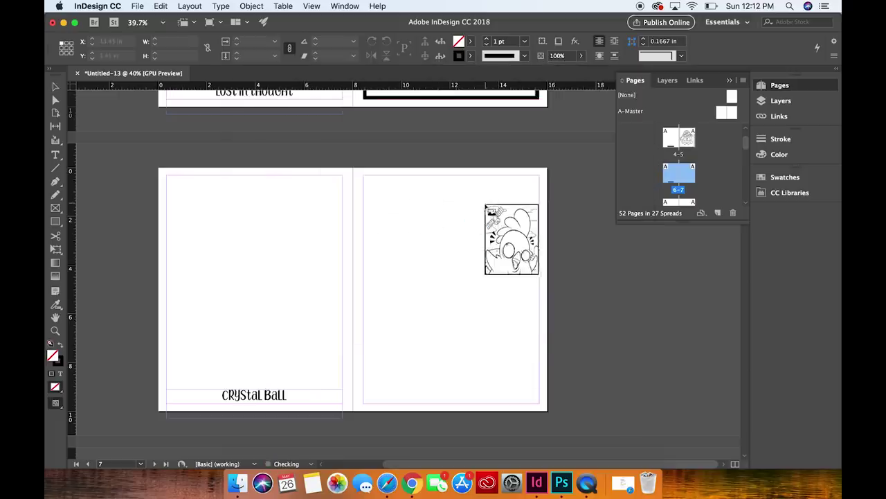
pyautogui.click(391, 200)
pyautogui.moveTo(416, 229); pyautogui.dragTo(386, 201)
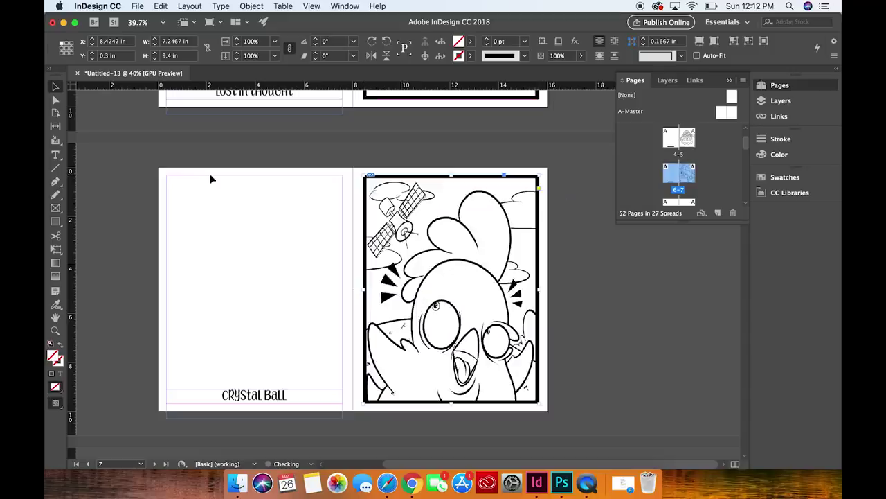
pyautogui.click(284, 219)
# Review the assembled book from the "This coloring book belongs to" page through page 13, checking the captions and the placed drawings
pyautogui.scroll(10, 284, 219)
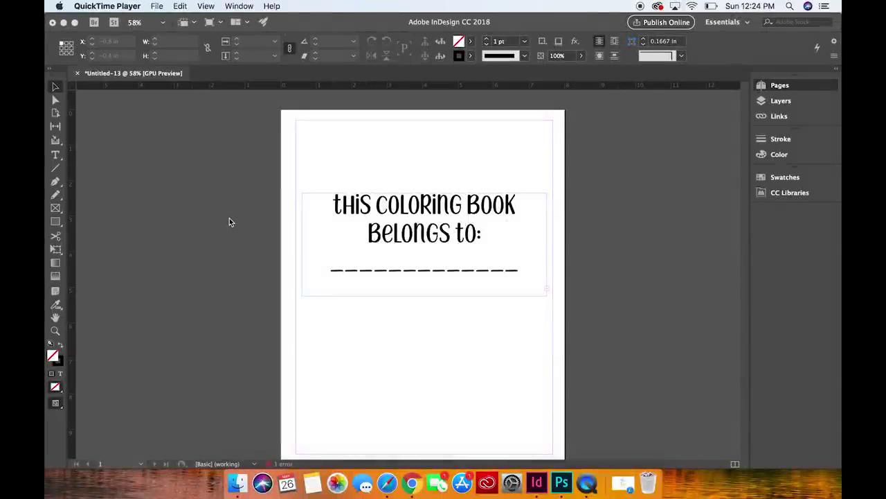
pyautogui.scroll(-2, 229, 222)
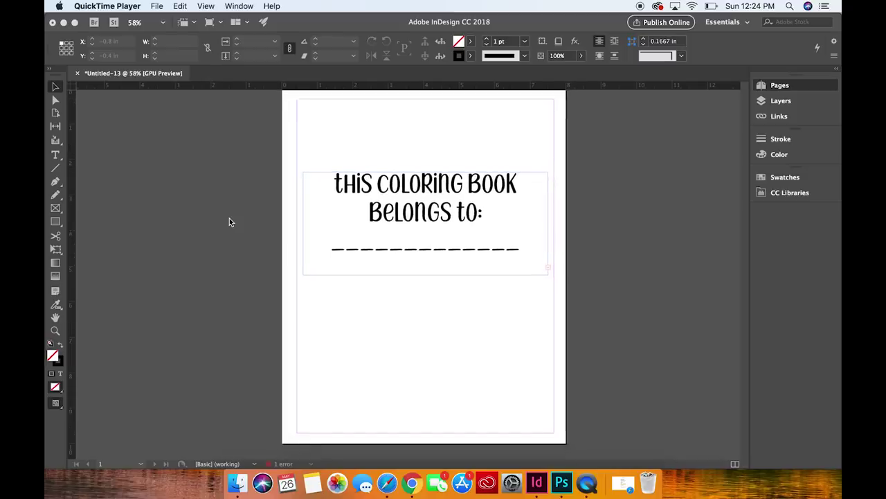
pyautogui.scroll(-15, 229, 222)
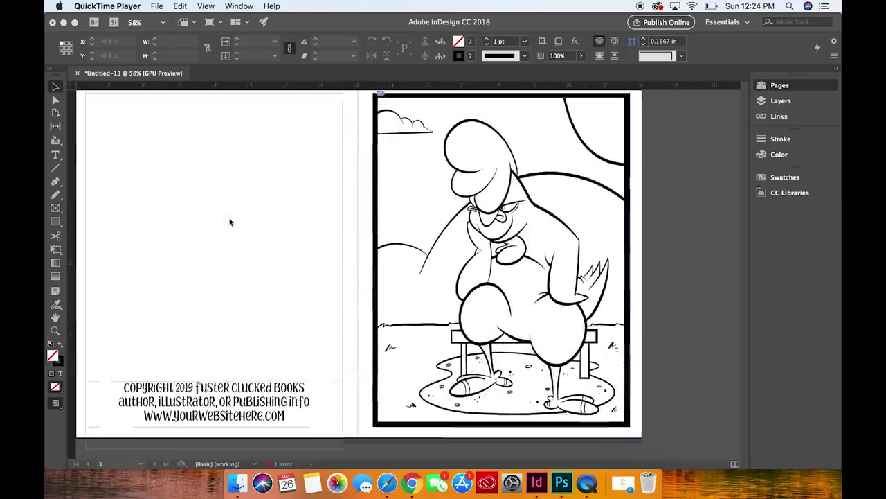
pyautogui.scroll(-15, 234, 352)
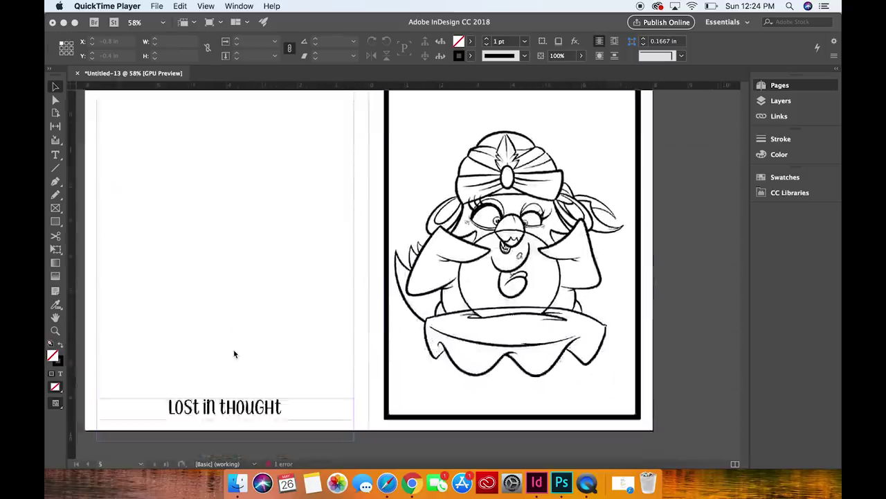
pyautogui.scroll(-15, 464, 277)
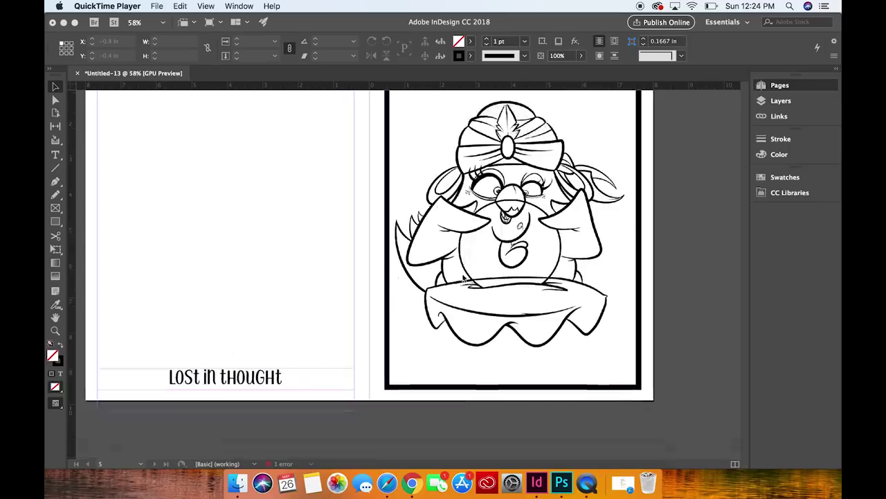
pyautogui.scroll(-15, 464, 278)
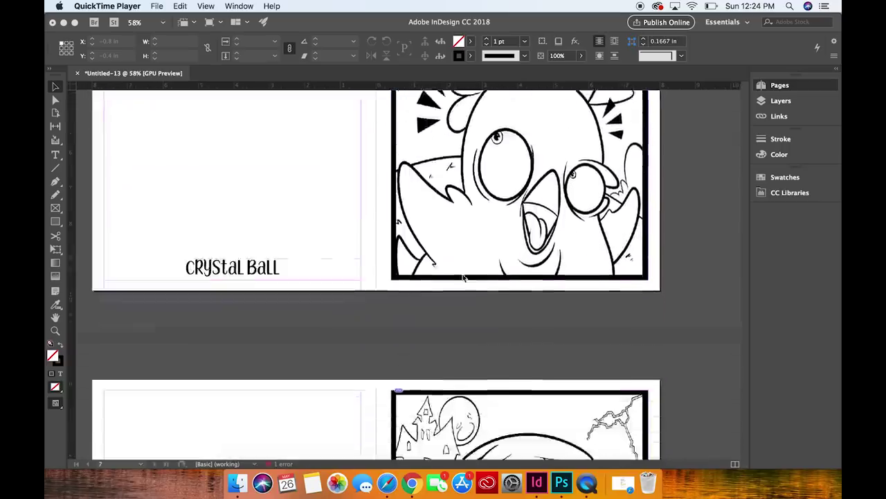
pyautogui.scroll(-15, 463, 277)
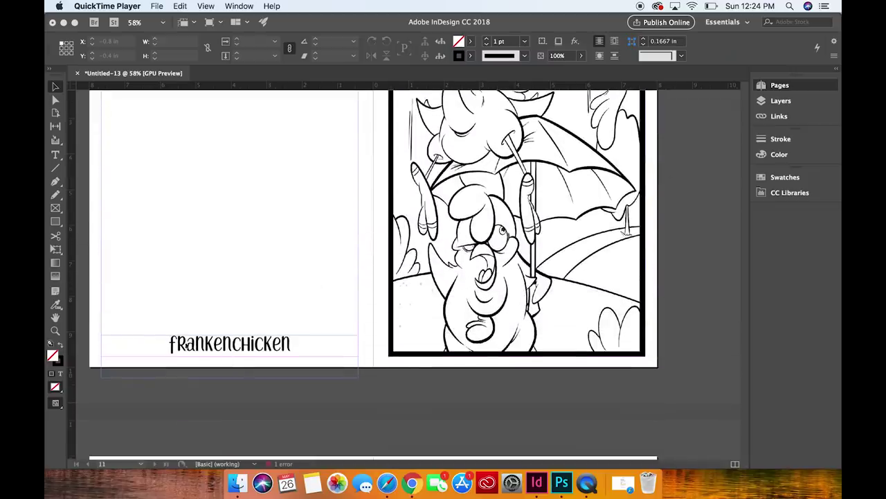
pyautogui.scroll(8, 214, 386)
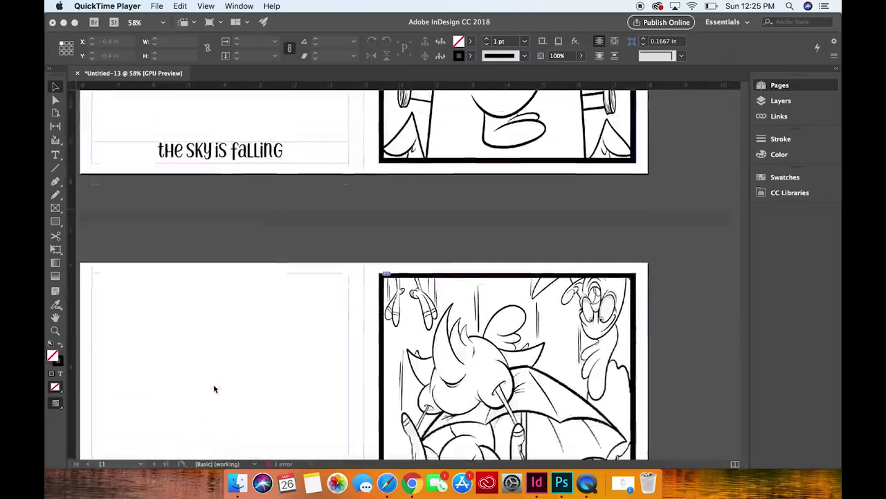
pyautogui.scroll(3, 471, 173)
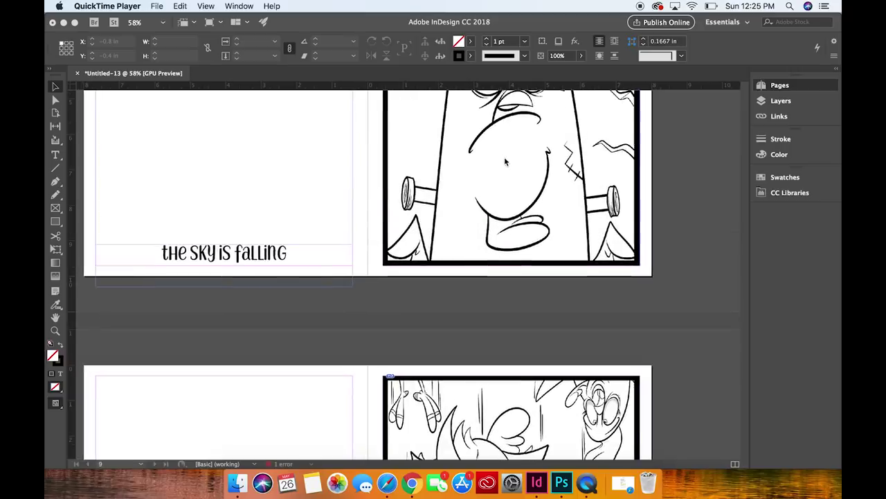
pyautogui.scroll(-3, 505, 161)
pyautogui.scroll(-20, 505, 161)
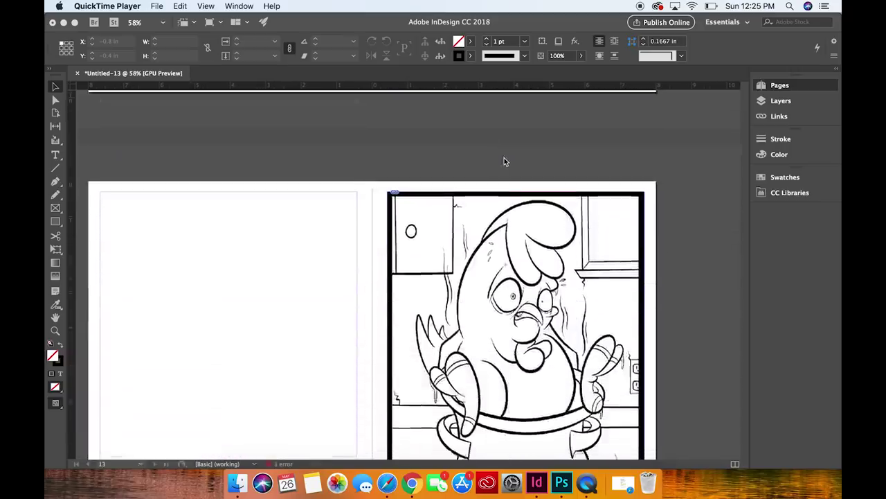
# Review the remaining spreads from page 13 past page 31, checking captions and drawings, and return to the title page
pyautogui.scroll(-20, 505, 161)
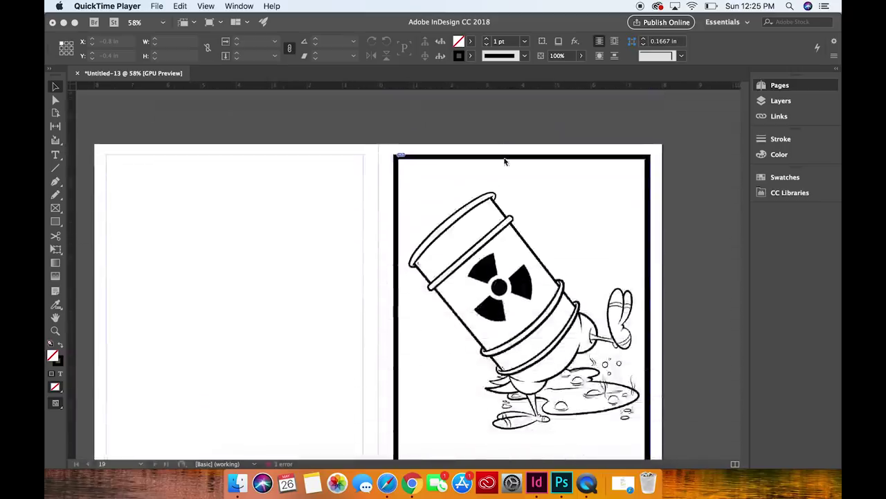
pyautogui.scroll(-8, 506, 161)
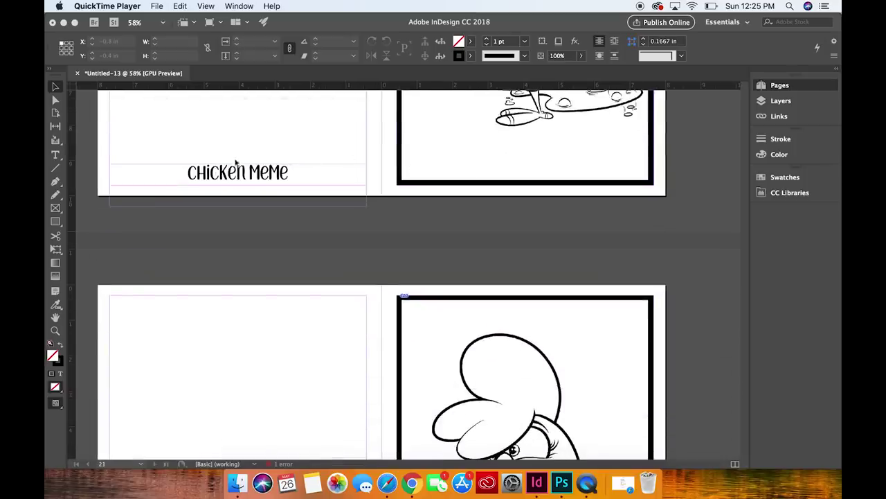
pyautogui.scroll(-10, 236, 185)
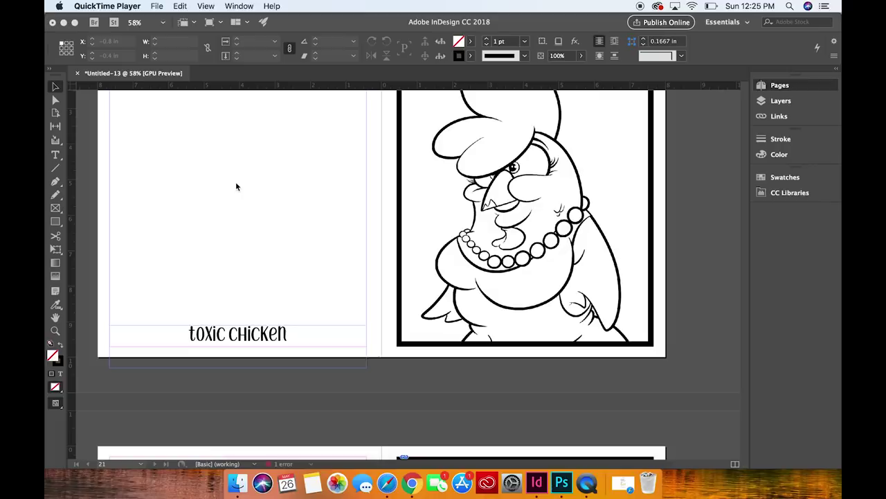
pyautogui.scroll(-5, 281, 233)
pyautogui.scroll(-3, 298, 239)
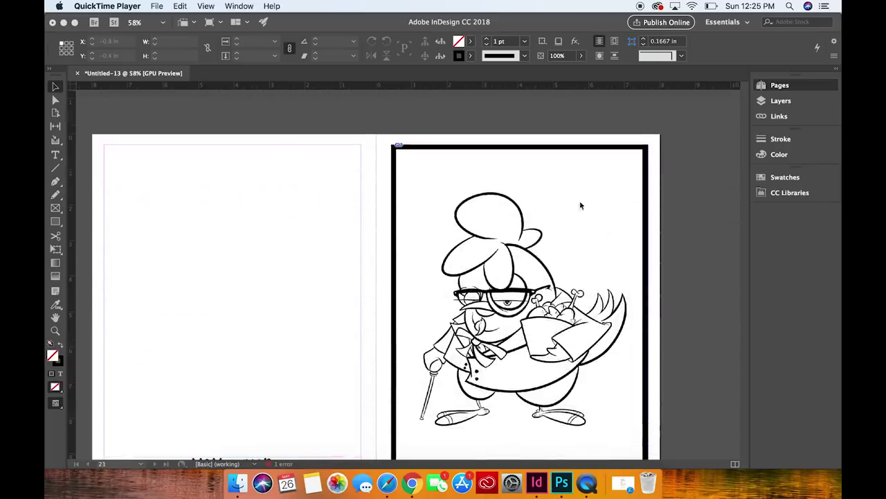
pyautogui.scroll(-2, 483, 346)
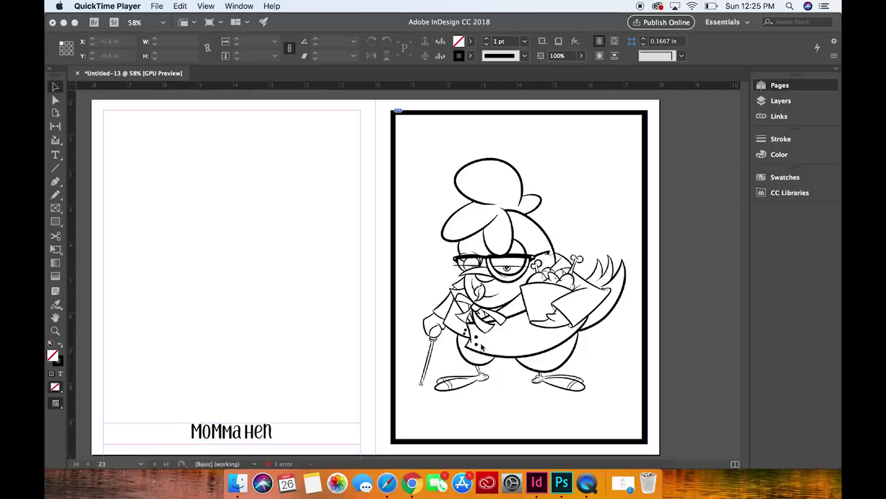
pyautogui.scroll(-15, 483, 347)
pyautogui.scroll(-20, 481, 347)
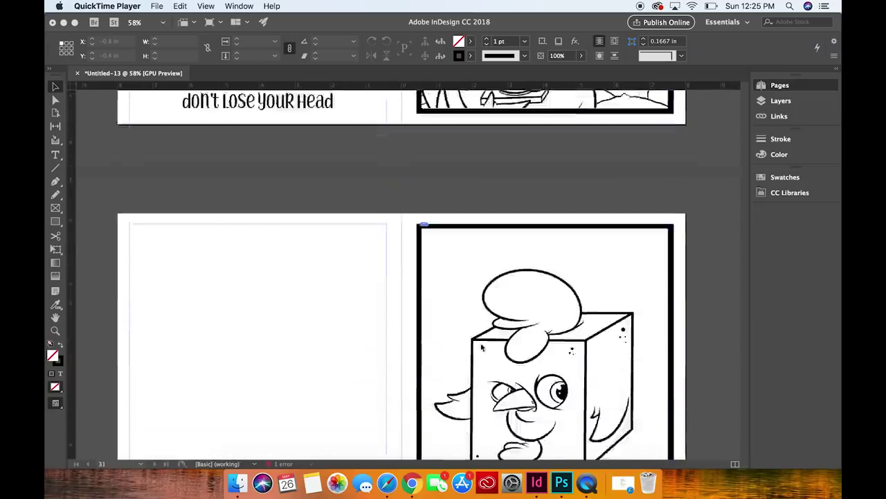
pyautogui.scroll(-20, 483, 348)
pyautogui.scroll(-20, 482, 348)
pyautogui.scroll(20, 483, 346)
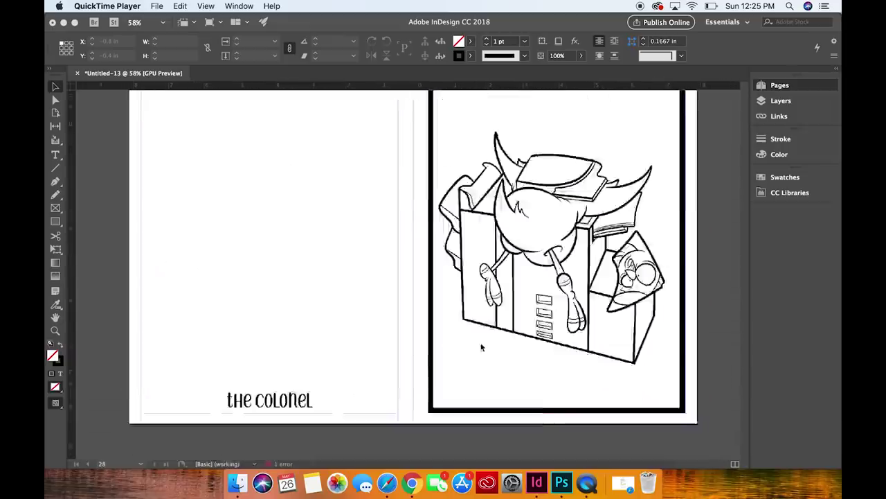
pyautogui.scroll(20, 481, 347)
pyautogui.hscroll(5, 481, 347)
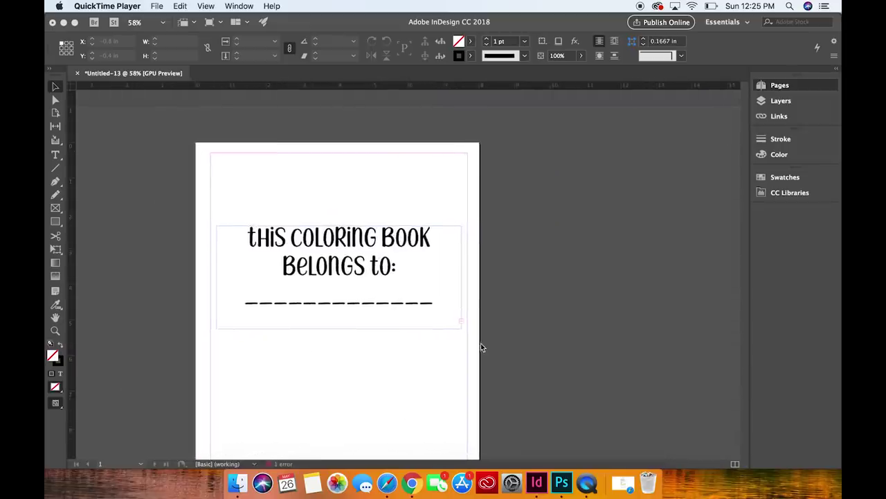
pyautogui.hscroll(-3, 482, 347)
pyautogui.scroll(-1, 481, 347)
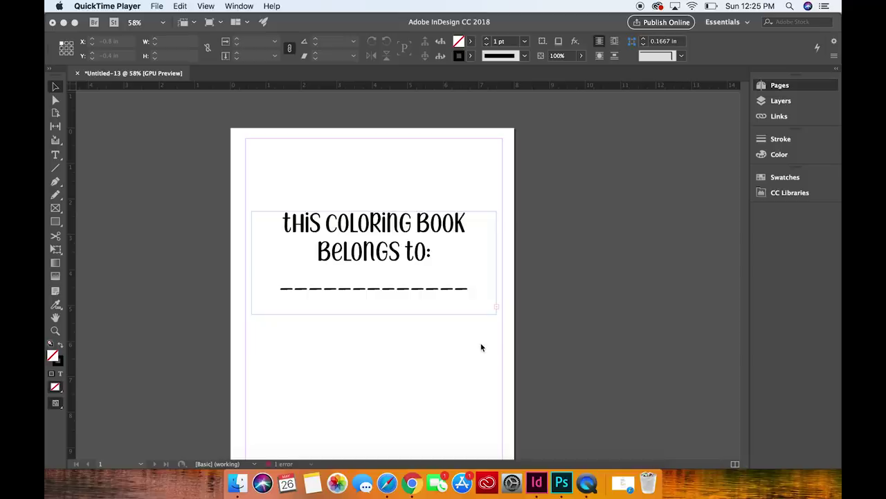
# Export the book to the Fuster Clucked folder as Adobe PDF (Print) named fustercluckedinside, using the High Quality Print preset
pyautogui.click(197, 213)
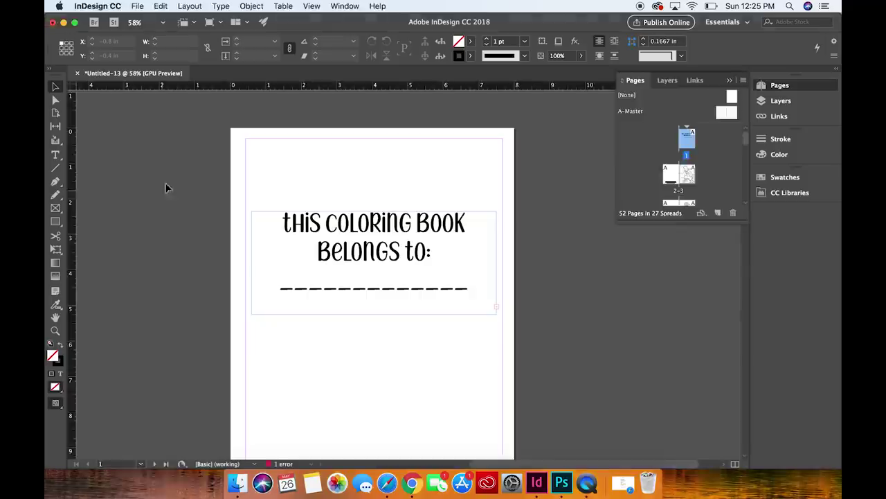
pyautogui.click(138, 6)
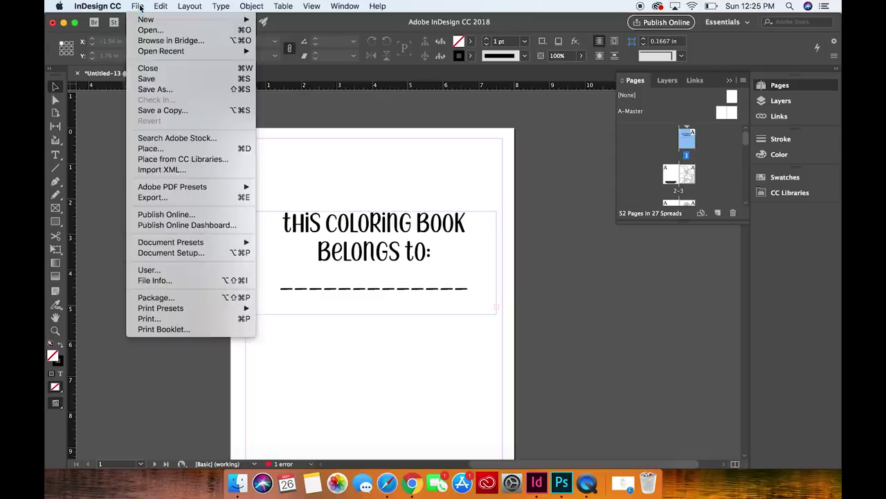
pyautogui.click(152, 197)
pyautogui.press('BackSpace')
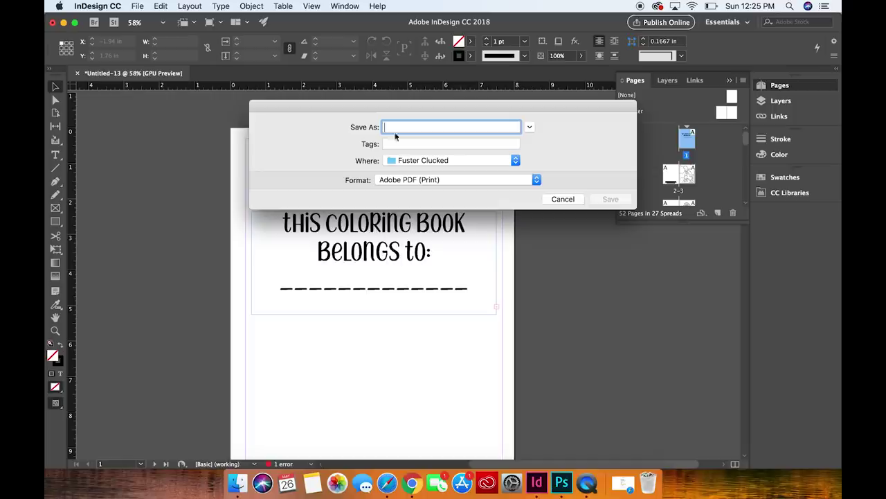
pyautogui.write('fusterckuckedinside')
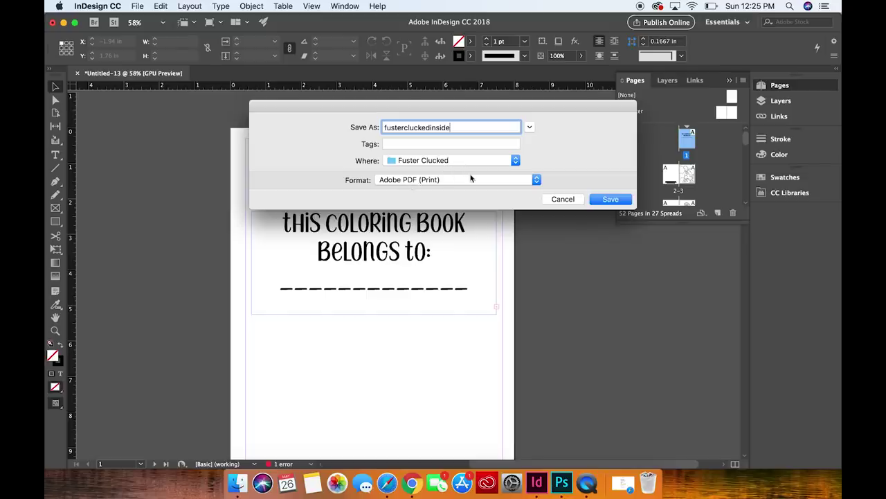
pyautogui.click(612, 200)
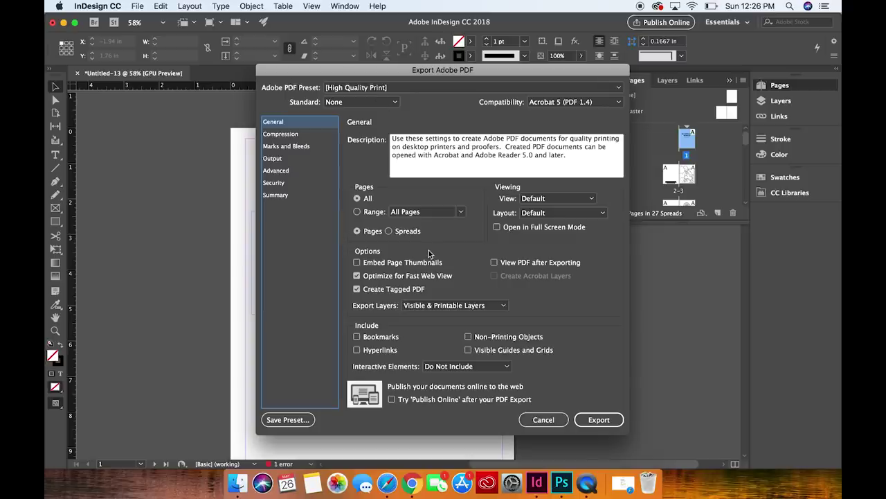
pyautogui.click(599, 421)
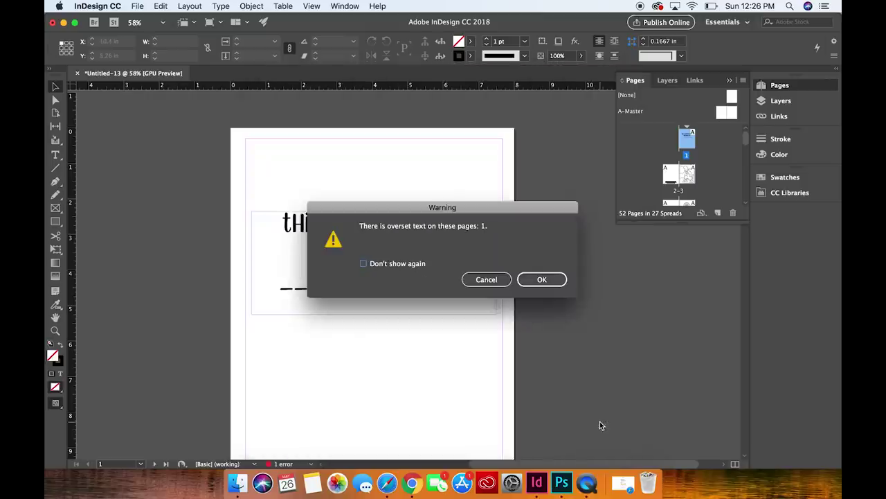
pyautogui.click(525, 278)
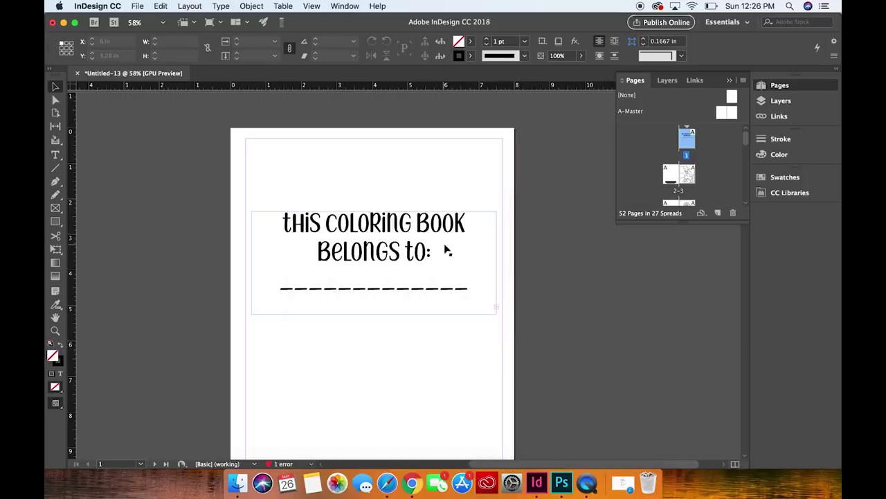
# Extend the "This coloring book belongs to" text frame on page 1 downward to a height of about 4.37 in
pyautogui.scroll(-2, 447, 250)
pyautogui.scroll(2, 471, 219)
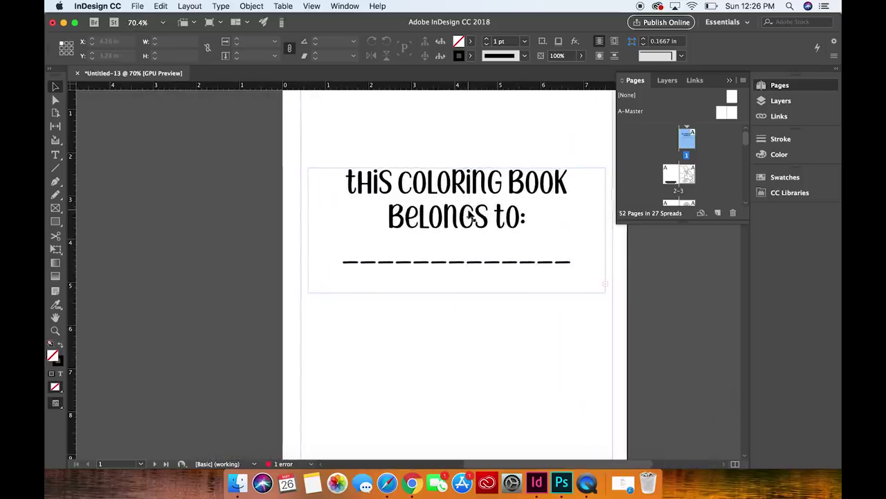
pyautogui.click(470, 219)
pyautogui.moveTo(457, 292); pyautogui.dragTo(457, 356)
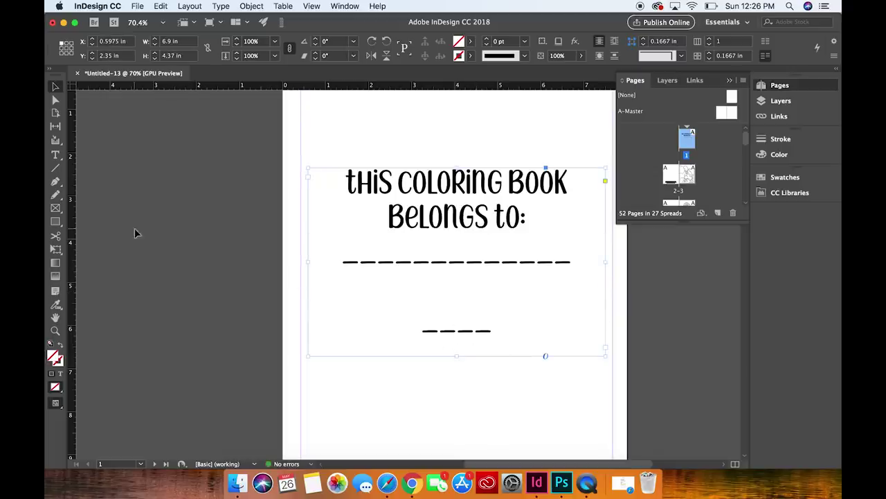
# Delete the four extra underscores and the empty space below the name line on page 1
pyautogui.click(55, 155)
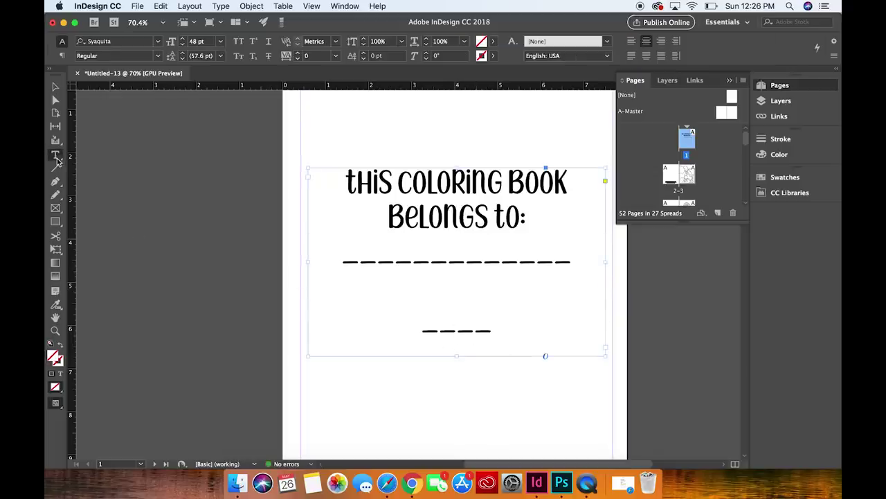
pyautogui.click(493, 331)
pyautogui.press('BackSpace')
pyautogui.press('BackSpace')
pyautogui.press('BackSpace')
pyautogui.press('BackSpace')
pyautogui.press('BackSpace')
pyautogui.press('BackSpace')
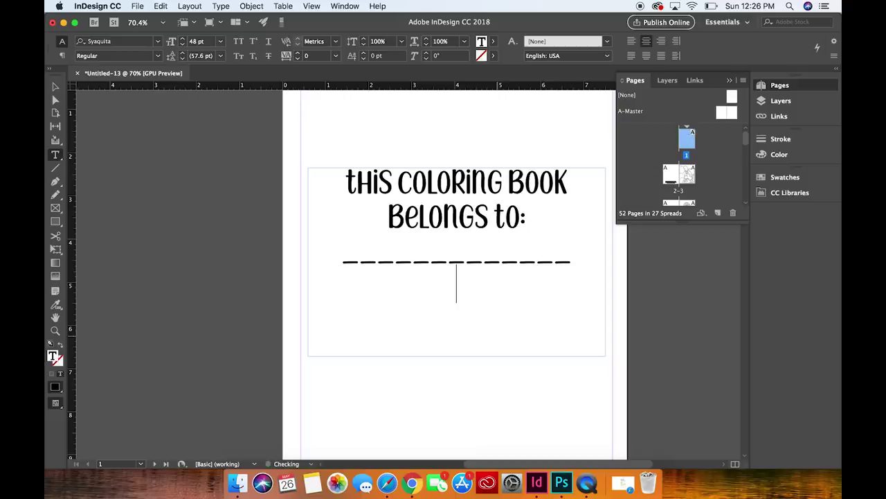
# Try to export the corrected book as fustercluckedinside again, replacing the existing PDF in the Fuster Clucked folder
pyautogui.click(138, 6)
pyautogui.click(153, 197)
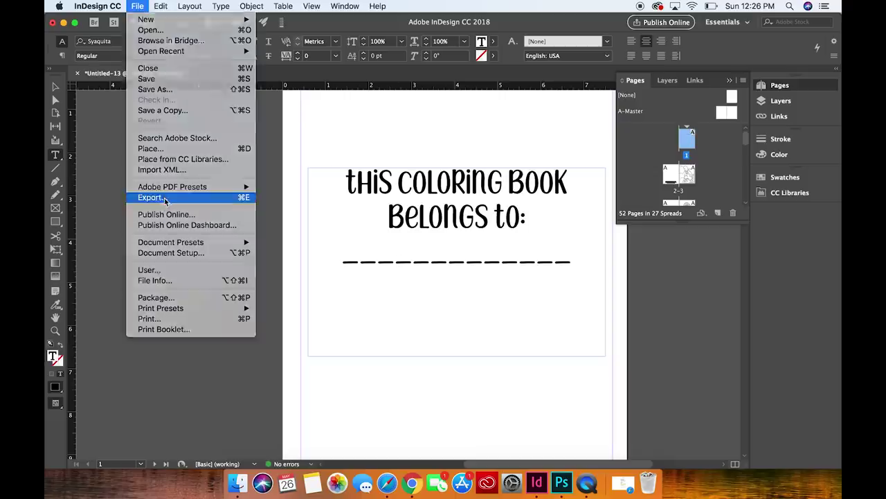
pyautogui.click(604, 201)
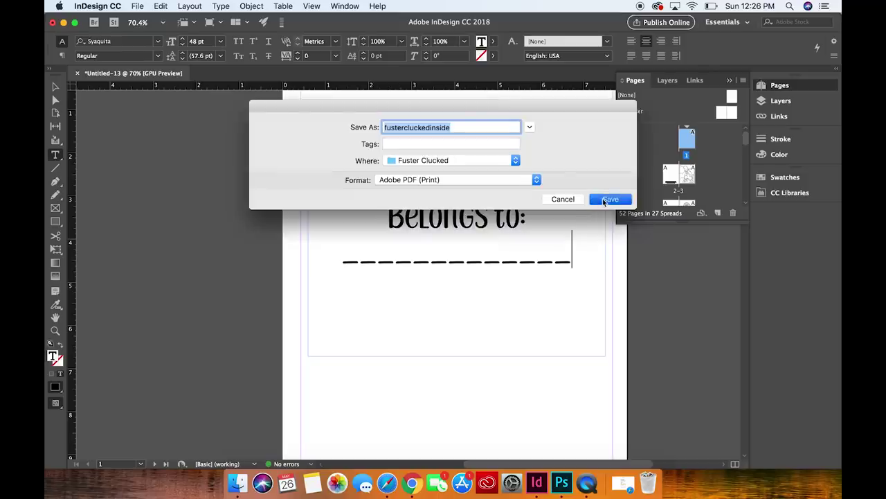
pyautogui.click(523, 179)
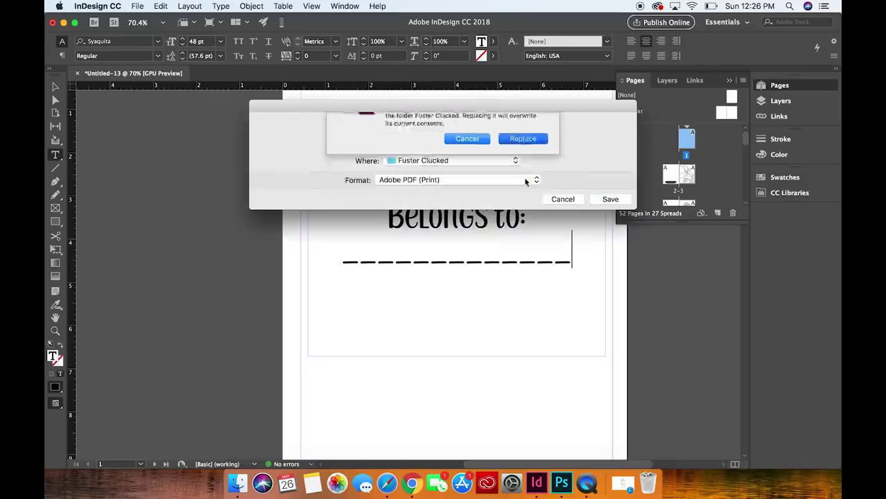
pyautogui.click(548, 260)
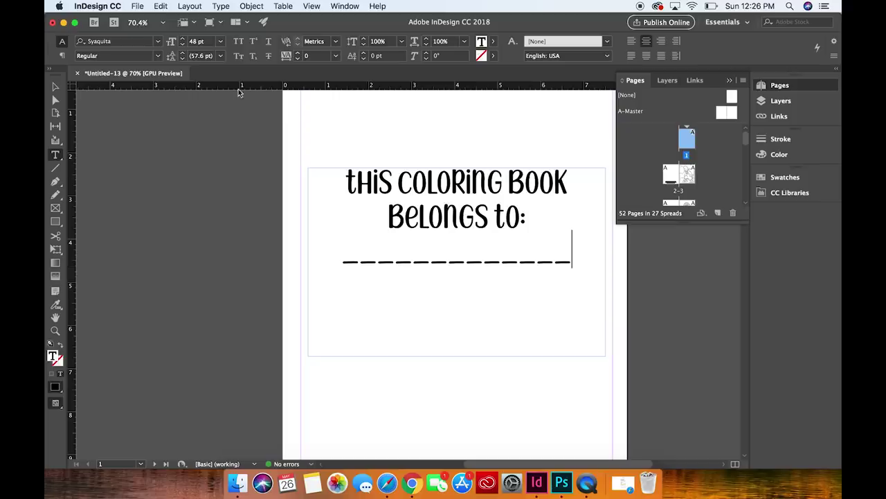
# Export the corrected book as Adobe PDF (Print) under the name fustercluckedinsidefinal, using the High Quality Print preset
pyautogui.click(137, 6)
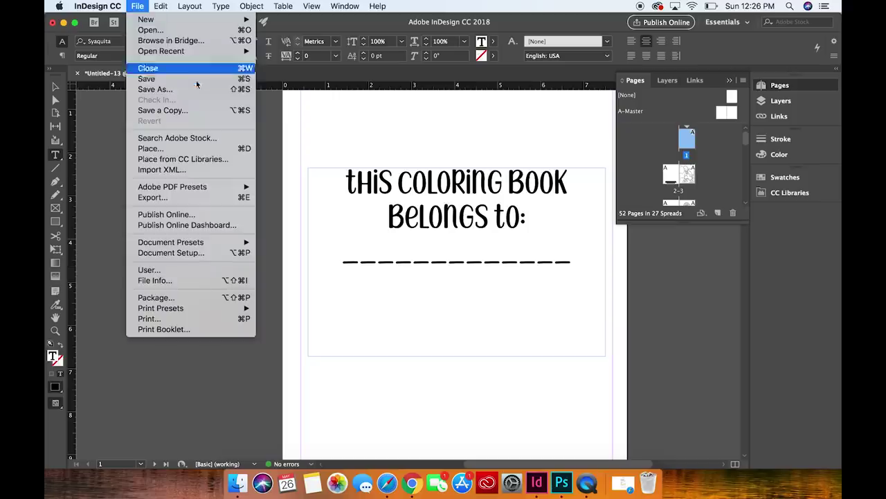
pyautogui.click(208, 196)
pyautogui.click(458, 128)
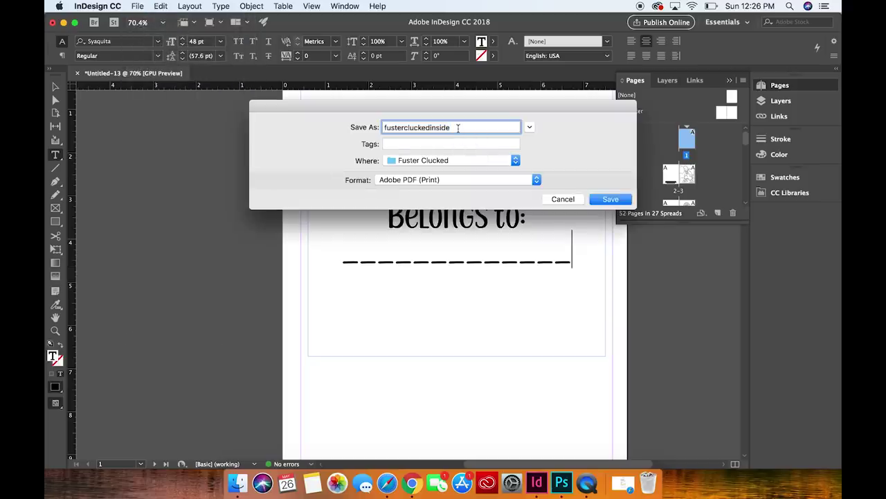
pyautogui.write('final')
pyautogui.click(611, 199)
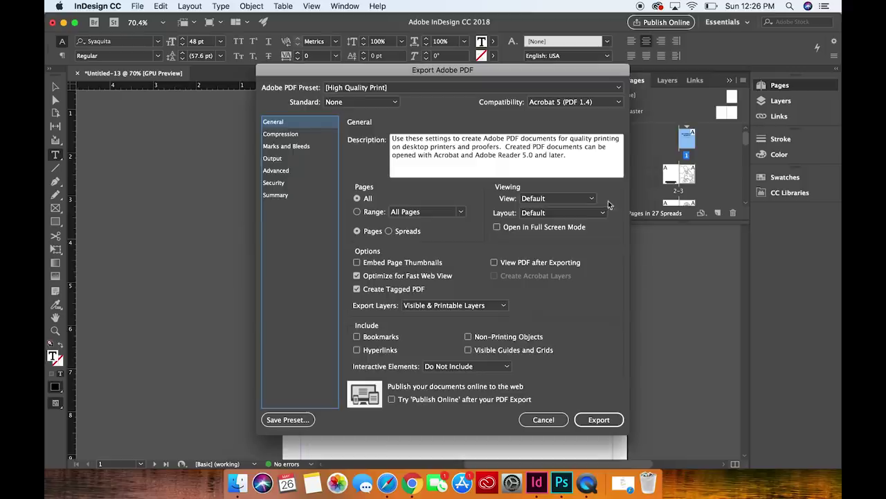
pyautogui.click(597, 420)
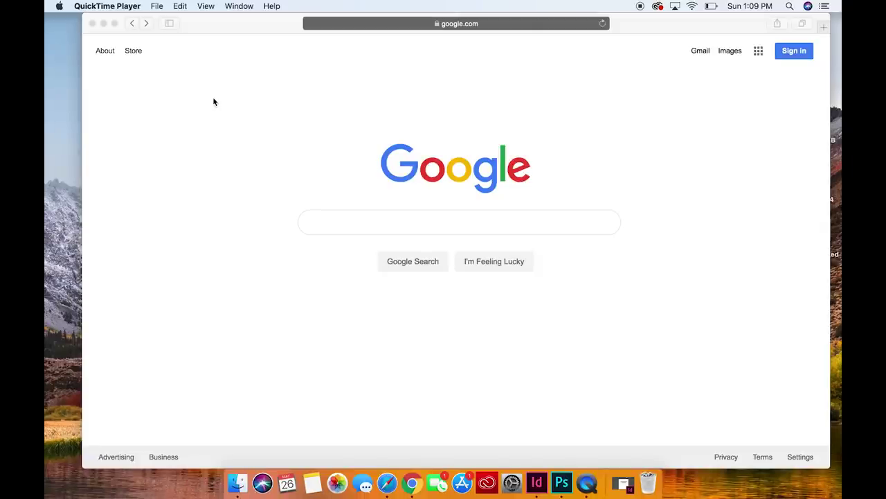
# In Safari, search Google for kdp.amazon.com and view the Kindle Direct Publishing home page, closing the browser window when done
pyautogui.click(397, 222)
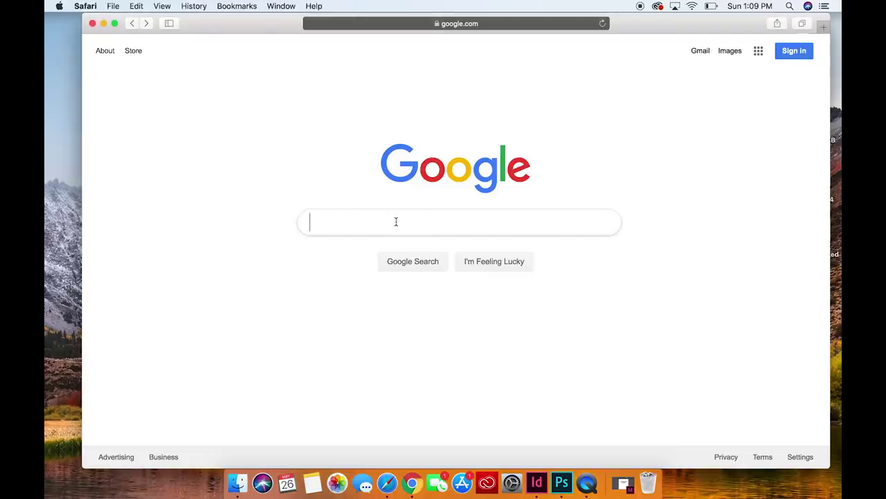
pyautogui.write('dp')
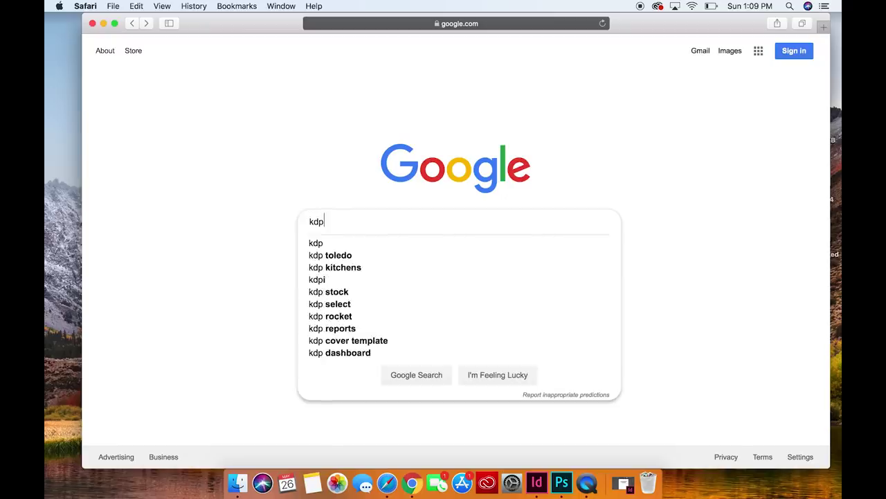
pyautogui.write('.amazon.com')
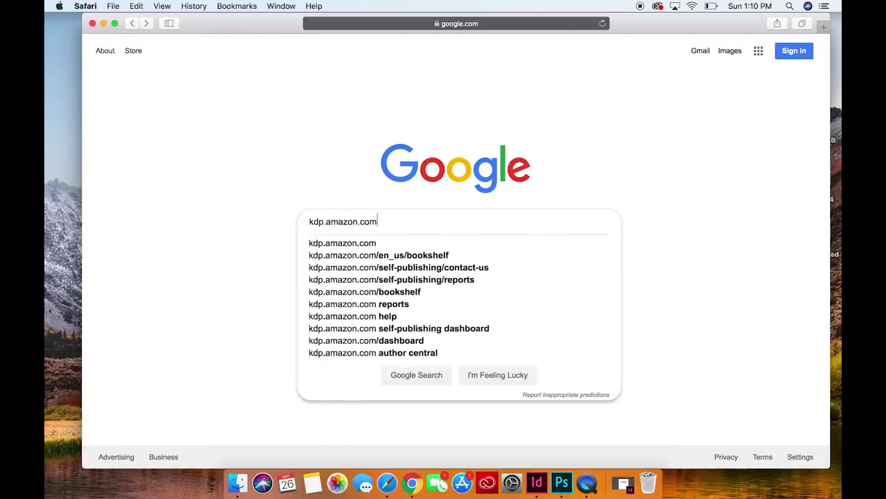
pyautogui.press('Return')
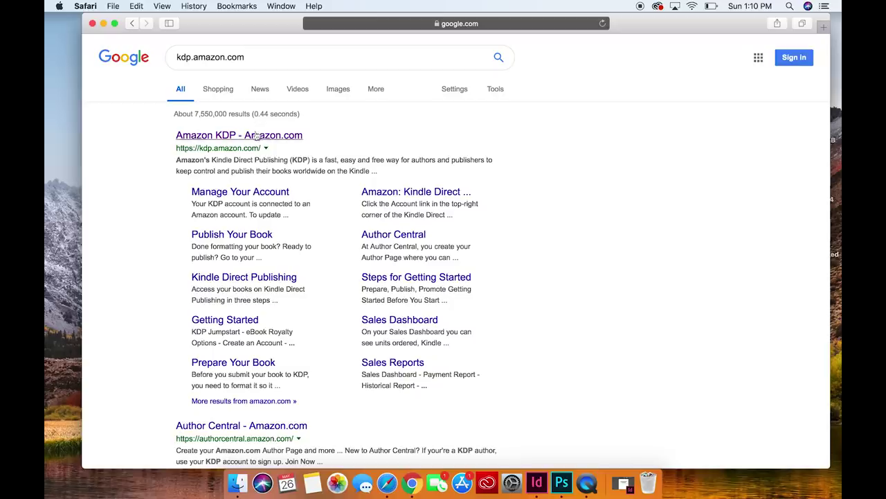
pyautogui.click(258, 137)
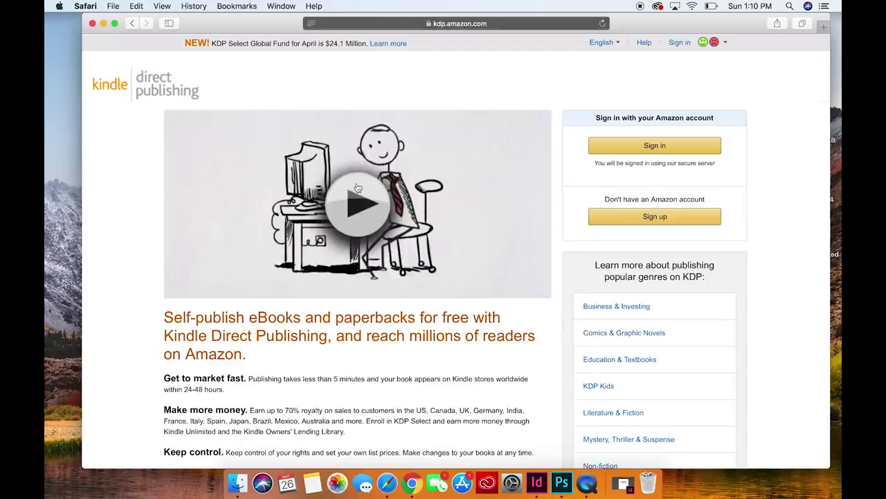
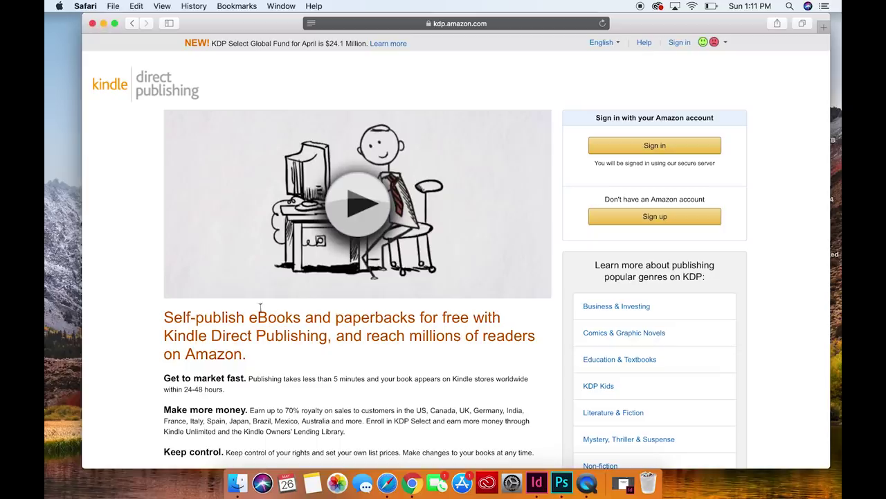
pyautogui.click(92, 24)
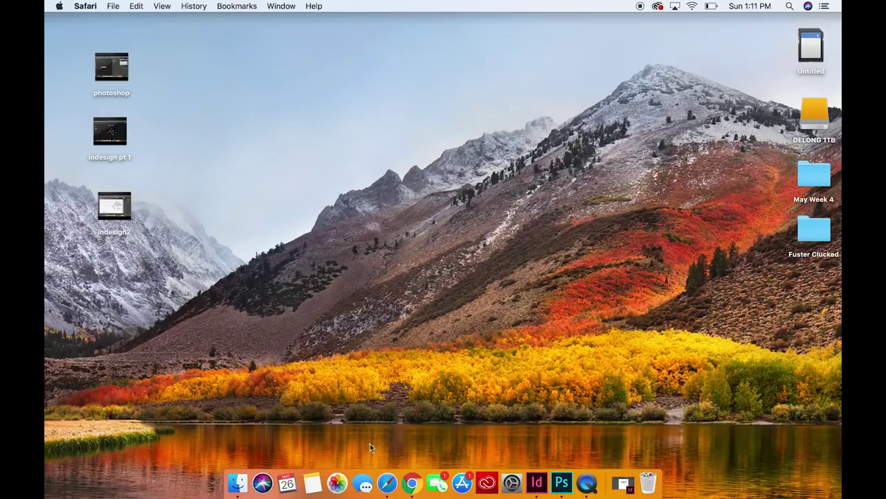
# Switch to Chrome and open Amazon KDP's Paperback Cover Templates page from the existing "kdp cover template" Google results
pyautogui.click(412, 483)
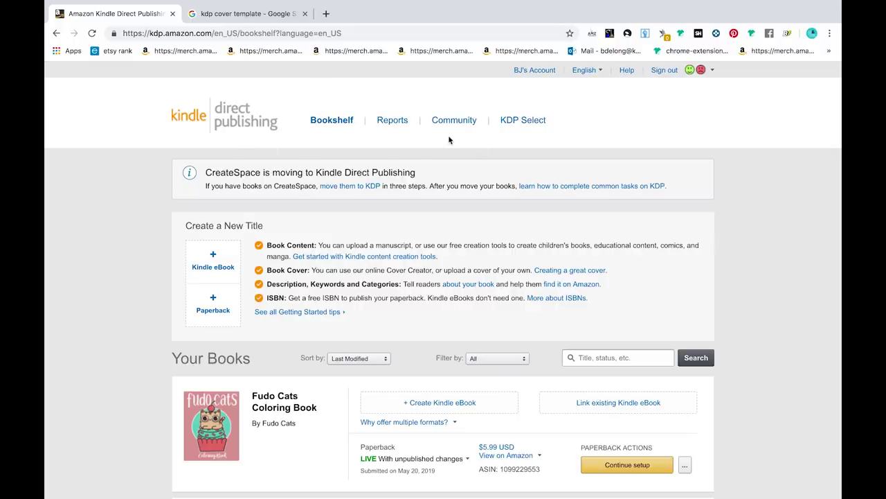
pyautogui.click(235, 17)
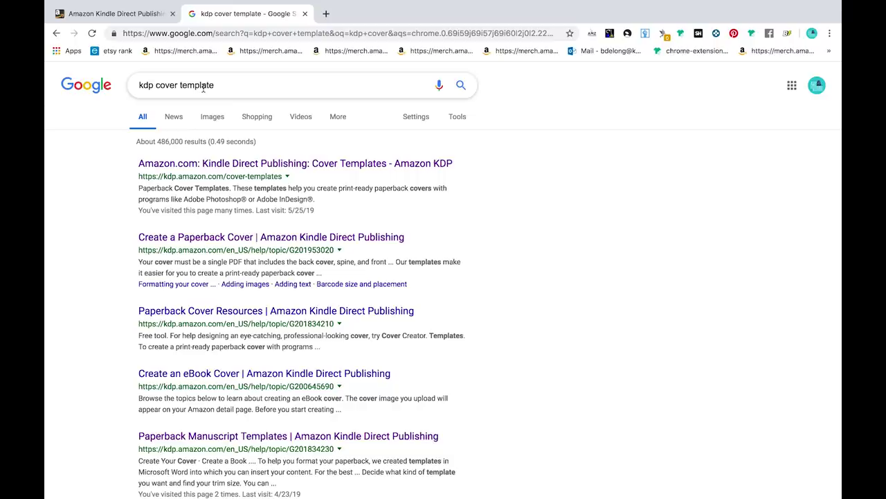
pyautogui.click(192, 166)
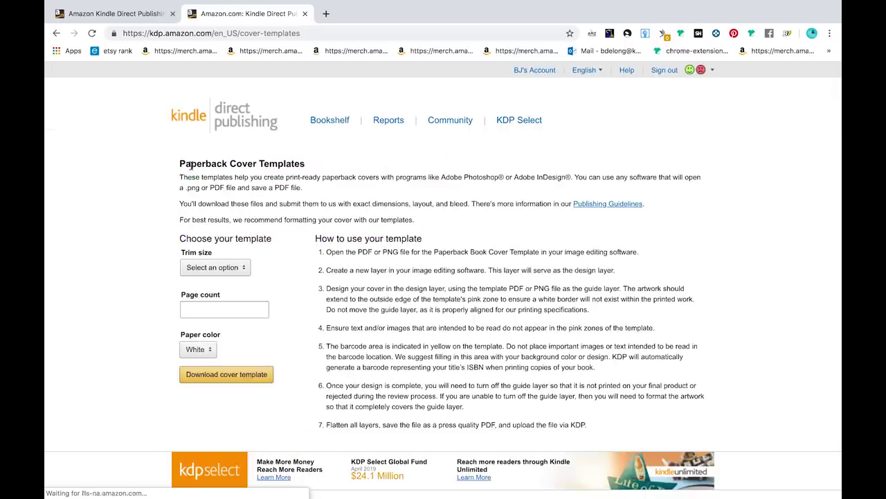
# Download a cover template with an 8 x 10 in trim size, a page count of 52 and white paper
pyautogui.scroll(-2, 196, 202)
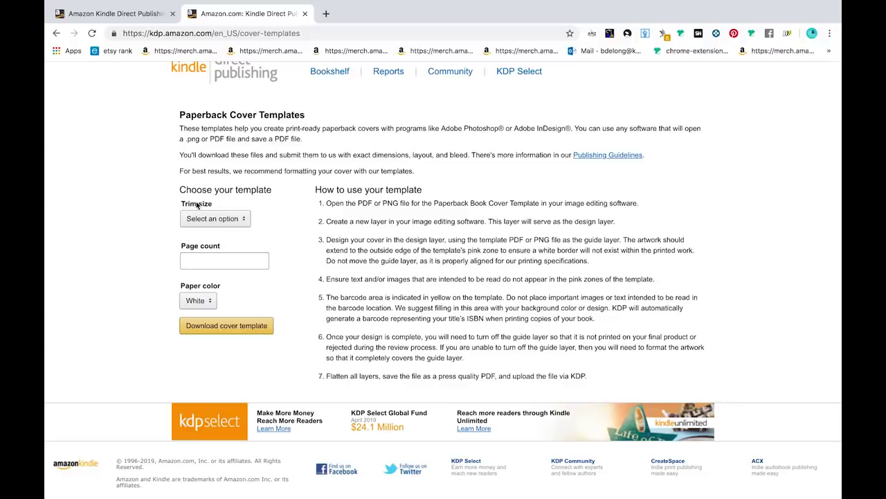
pyautogui.click(214, 219)
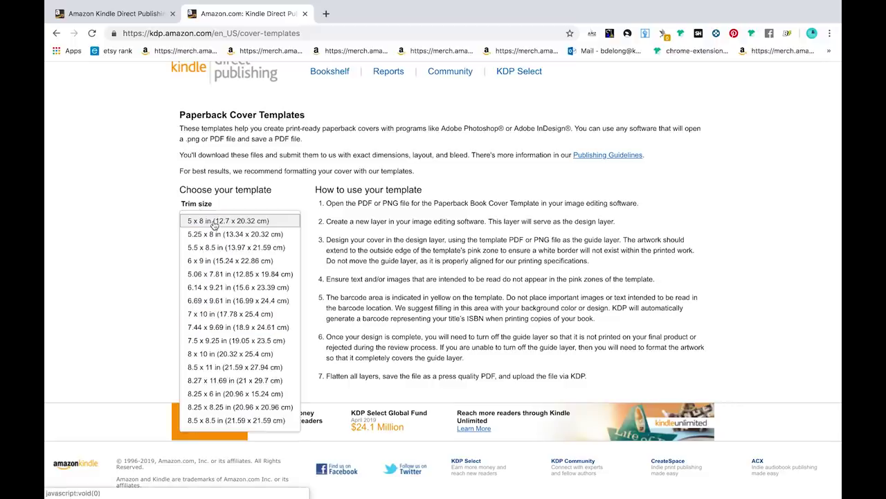
pyautogui.click(224, 353)
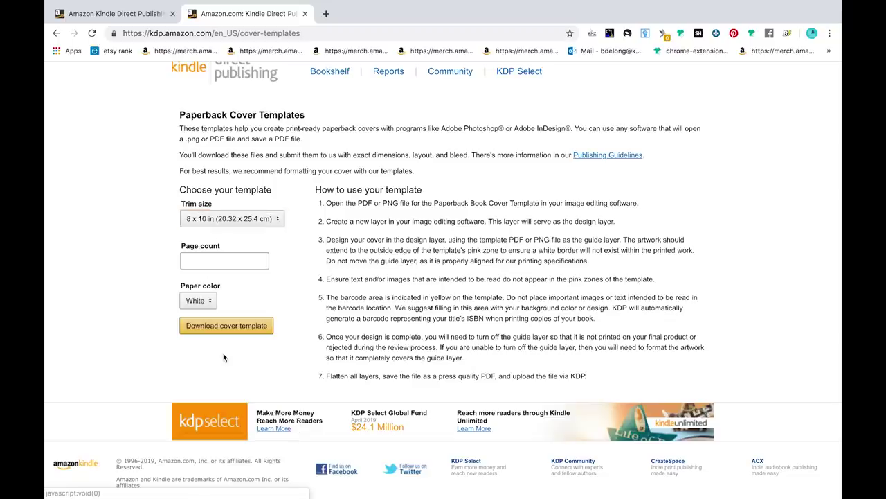
pyautogui.click(230, 264)
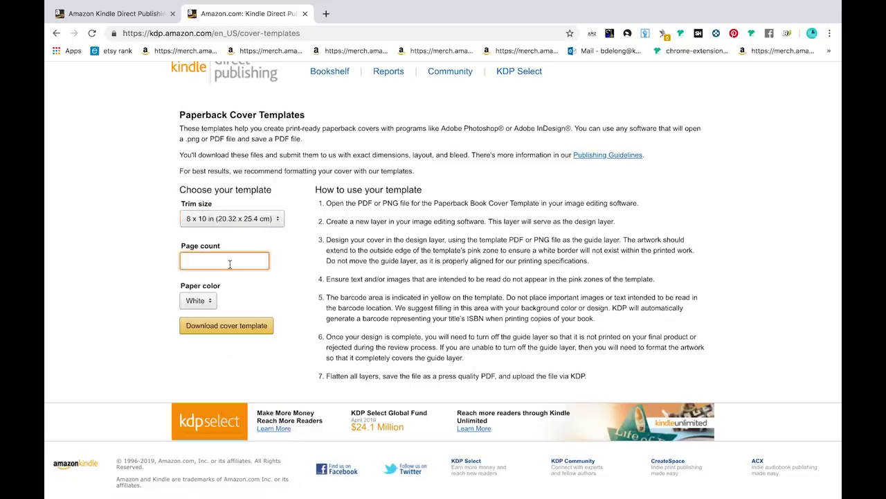
pyautogui.write('52')
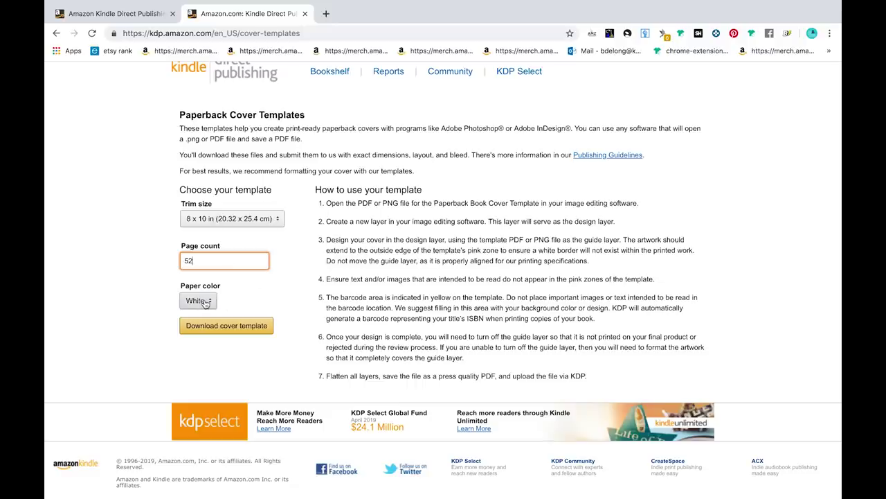
pyautogui.click(248, 335)
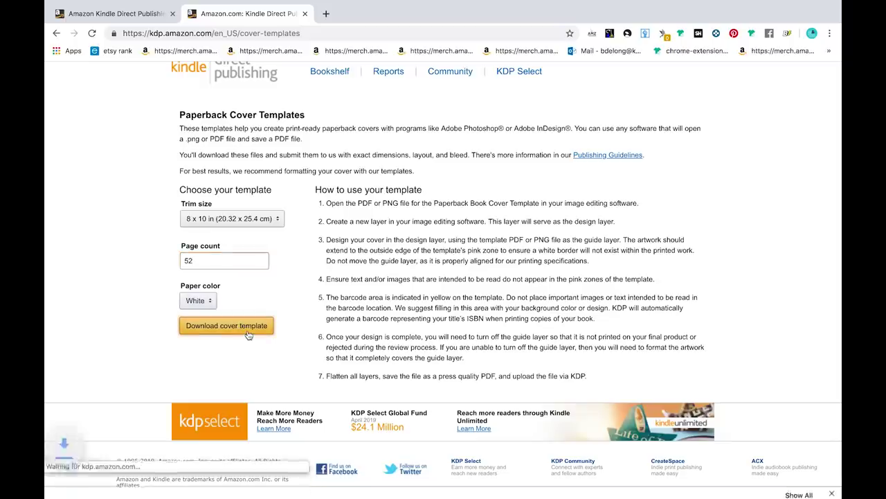
# Unpack the downloaded cover template archive and open 8x10_BW_60.png from its folder in Adobe Photoshop CC 2018
pyautogui.click(110, 486)
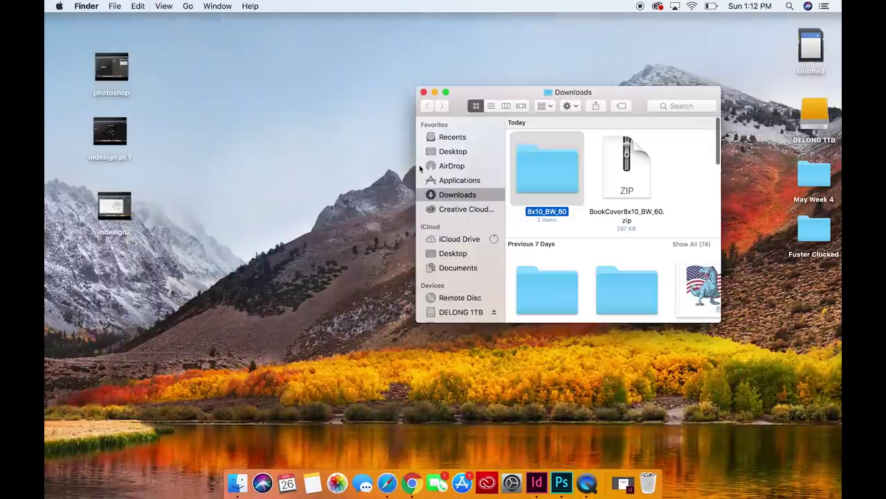
pyautogui.doubleClick(562, 174)
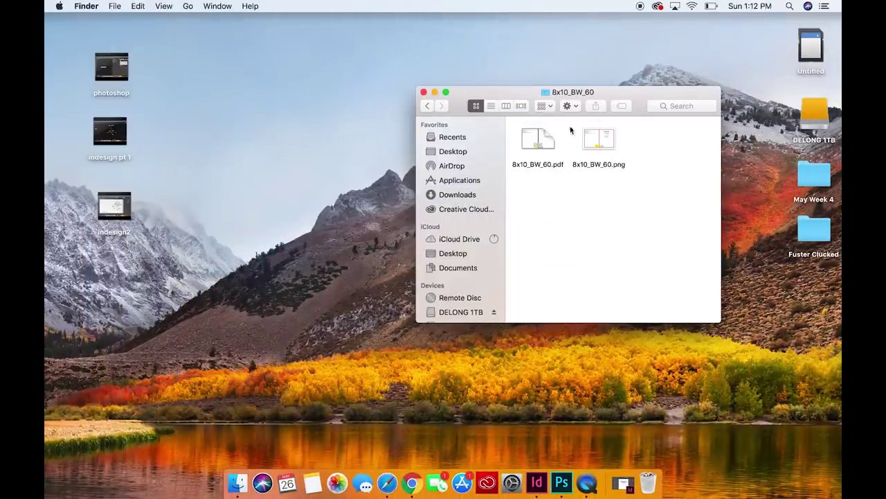
pyautogui.moveTo(507, 94); pyautogui.dragTo(351, 103)
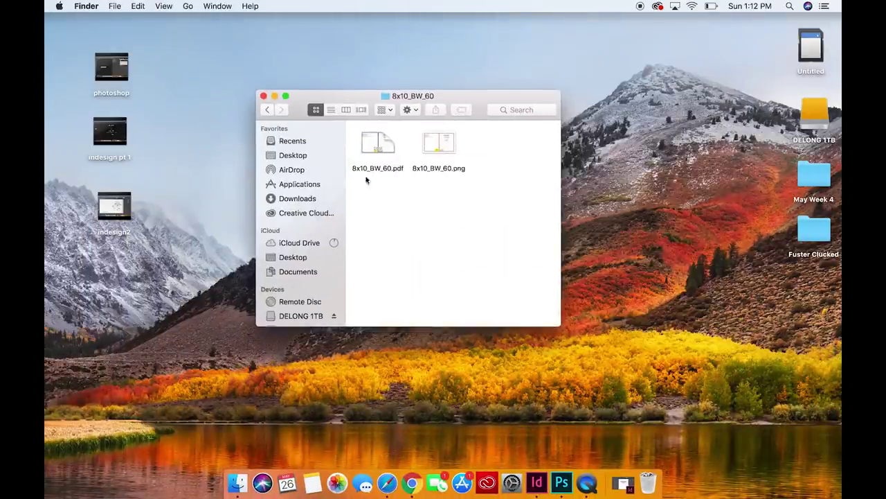
pyautogui.click(445, 147)
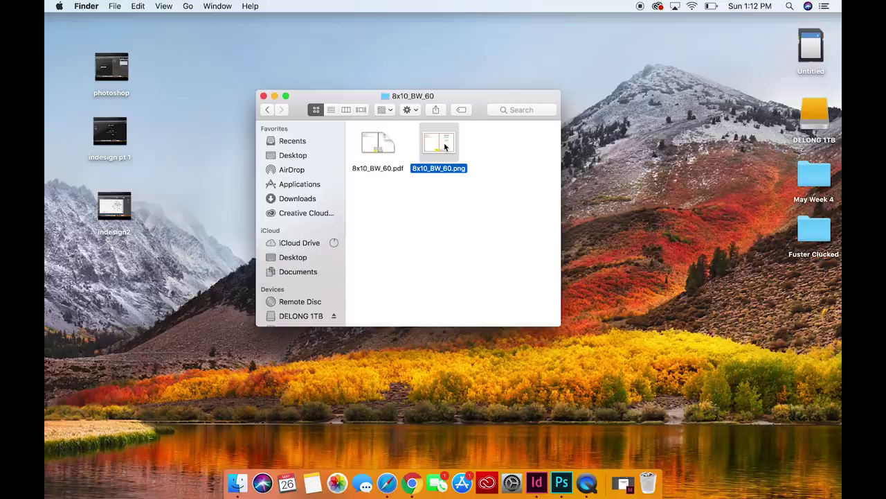
pyautogui.rightClick(445, 147)
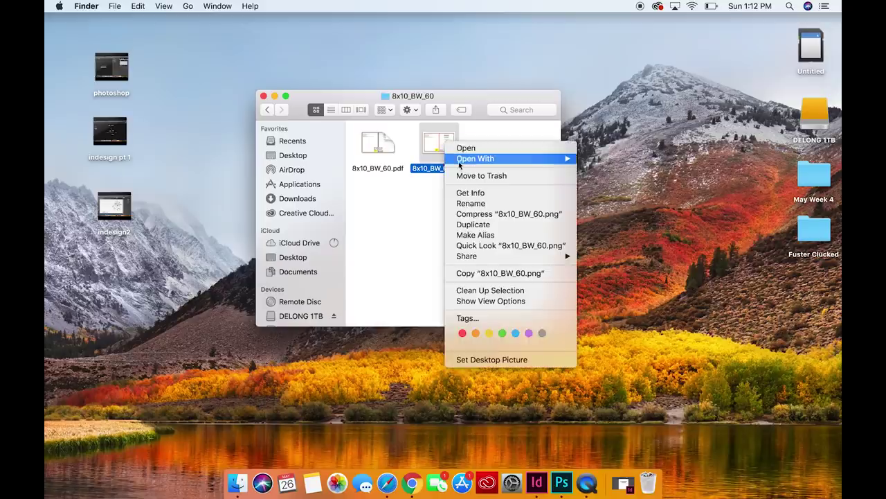
pyautogui.moveTo(460, 161)
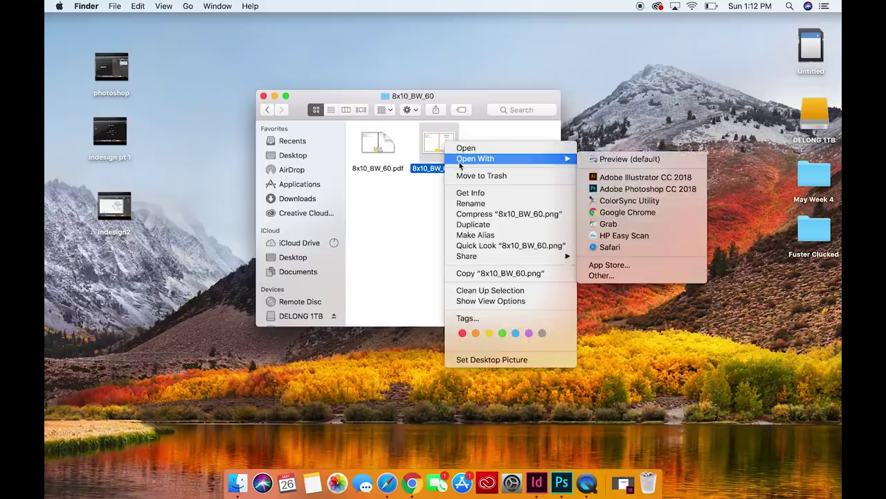
pyautogui.click(621, 189)
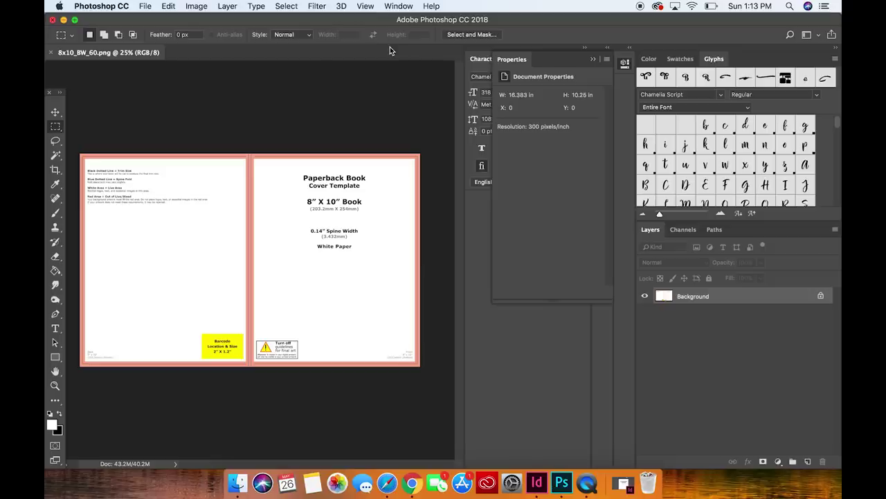
# Open Untitled_Artwork 1254.png, Untitled_Artwork 137.jpg and Untitled_Artwork 1253.png together from the Fuster Clucked folder
pyautogui.click(146, 7)
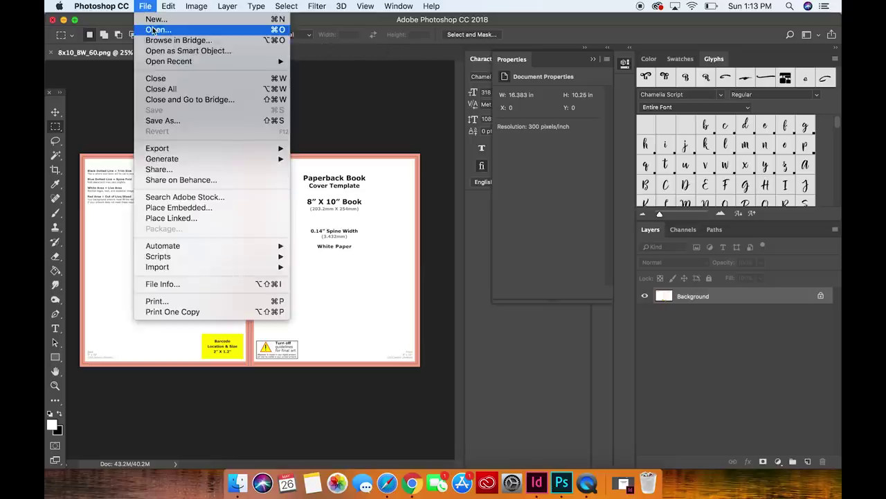
pyautogui.click(153, 31)
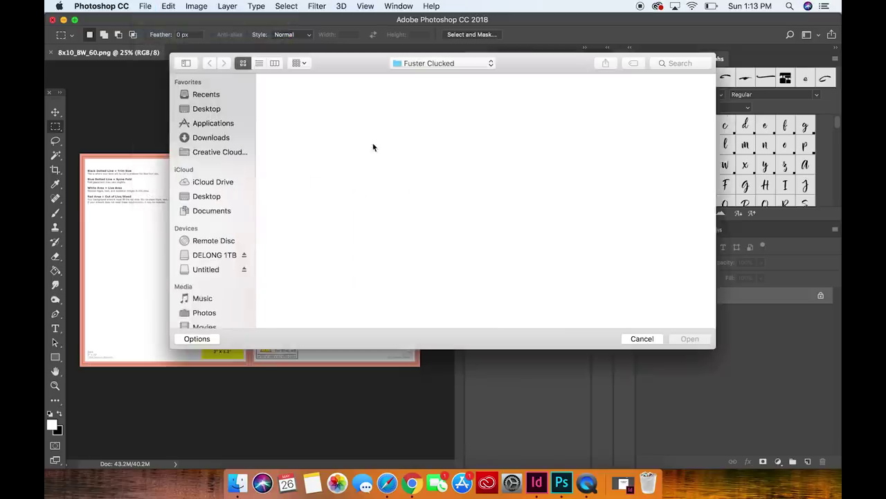
pyautogui.moveTo(514, 102); pyautogui.dragTo(687, 120)
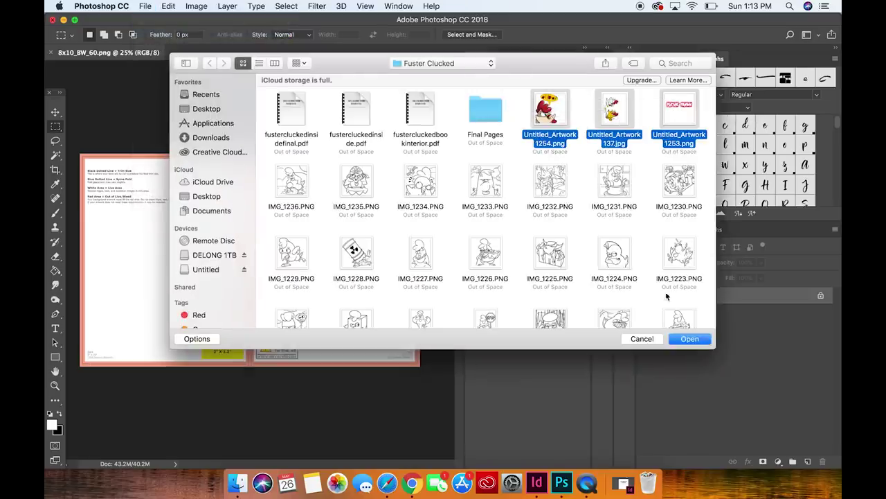
pyautogui.click(691, 339)
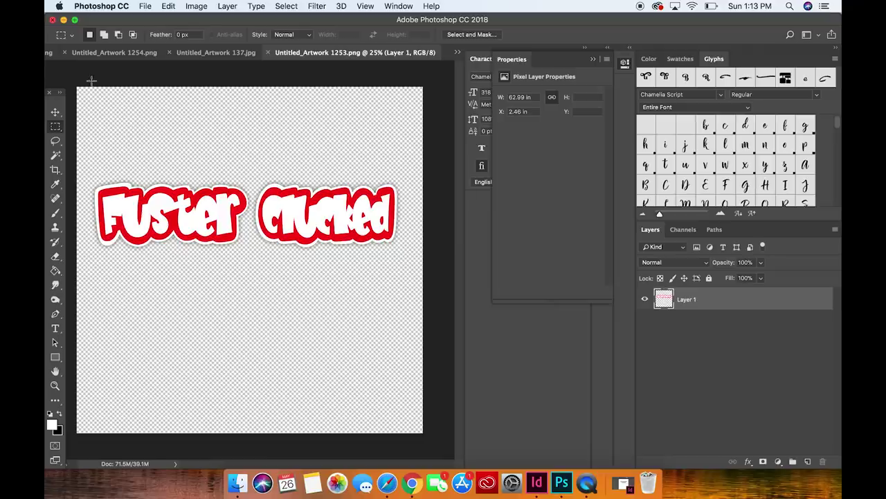
# Copy the Fuster Clucked title artwork into the cover template, scaled to about 7.49 in wide across the upper front cover
pyautogui.click(56, 113)
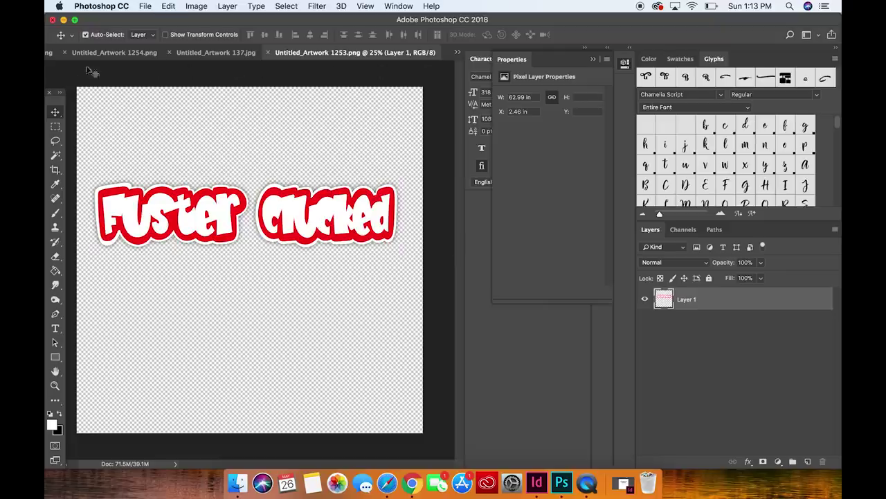
pyautogui.click(48, 53)
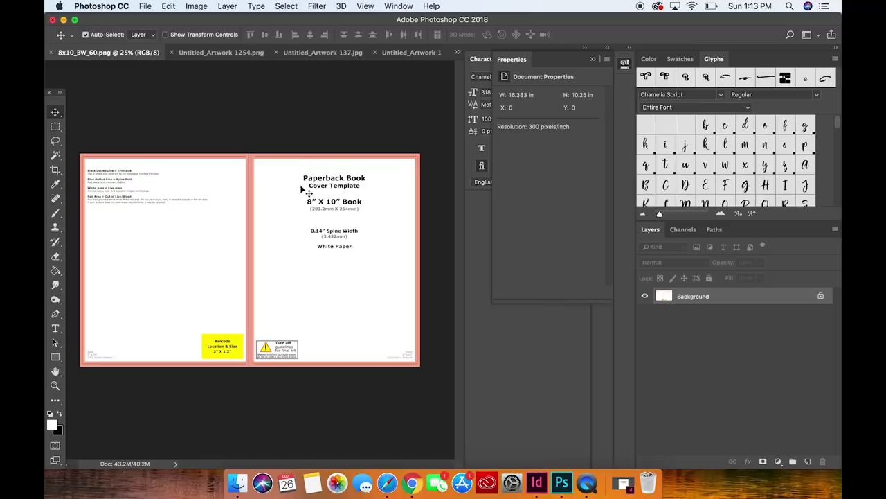
pyautogui.moveTo(302, 188); pyautogui.dragTo(300, 192)
pyautogui.press('super+t')
pyautogui.moveTo(407, 221); pyautogui.dragTo(281, 263)
pyautogui.moveTo(232, 277); pyautogui.dragTo(395, 176)
pyautogui.press('Return')
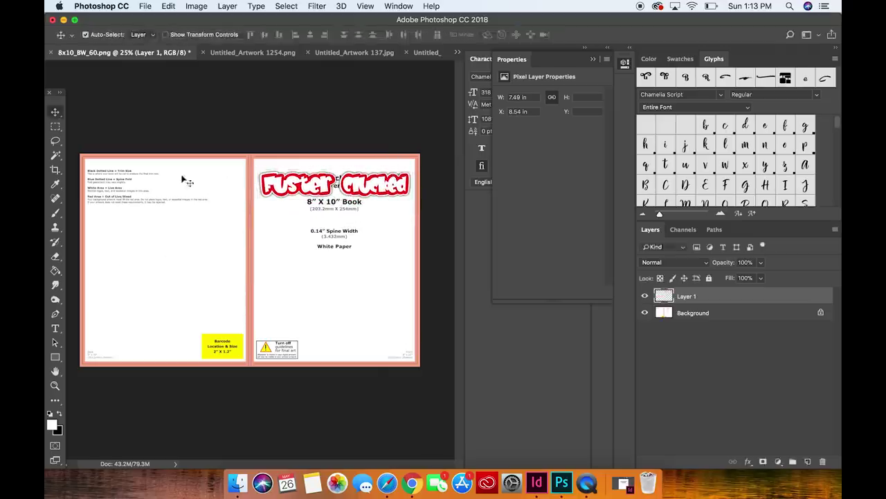
# Examine the template's trim, spine fold, live area and bleed notes, its barcode area and the front cover guides
pyautogui.press('super+equal')
pyautogui.scroll(5, 130, 189)
pyautogui.hscroll(-5, 183, 112)
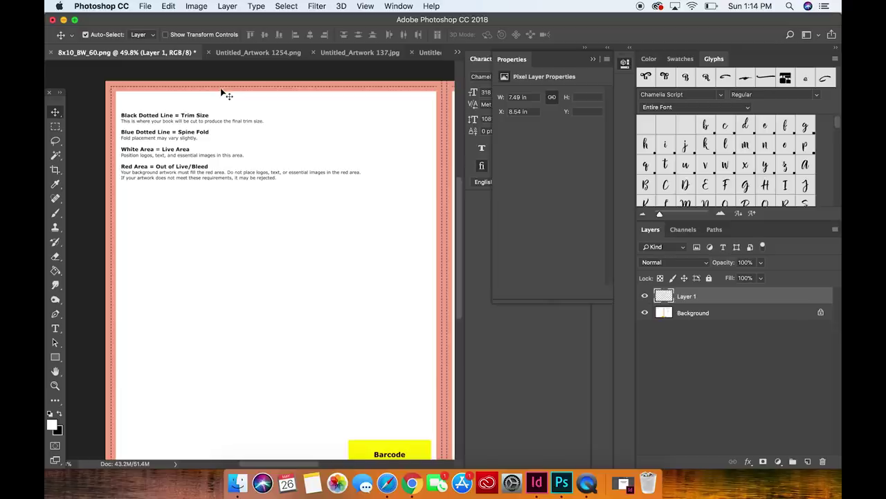
pyautogui.scroll(-3, 221, 90)
pyautogui.scroll(-3, 222, 90)
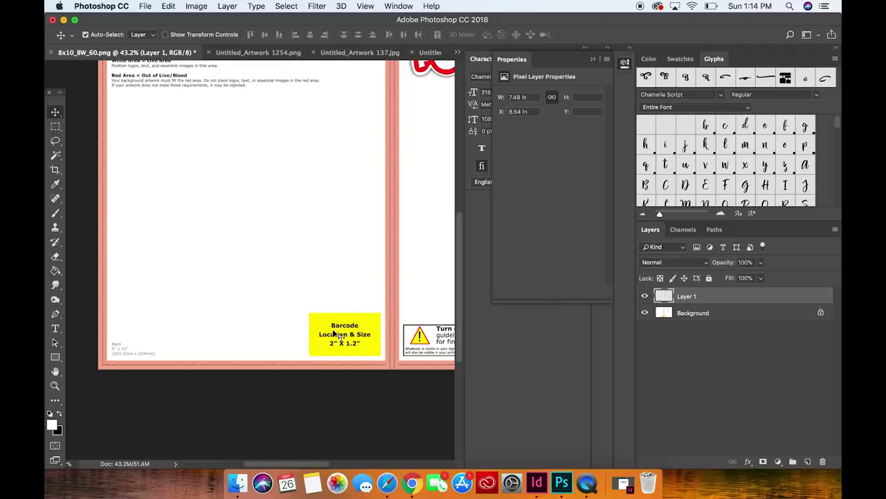
pyautogui.hscroll(5, 340, 343)
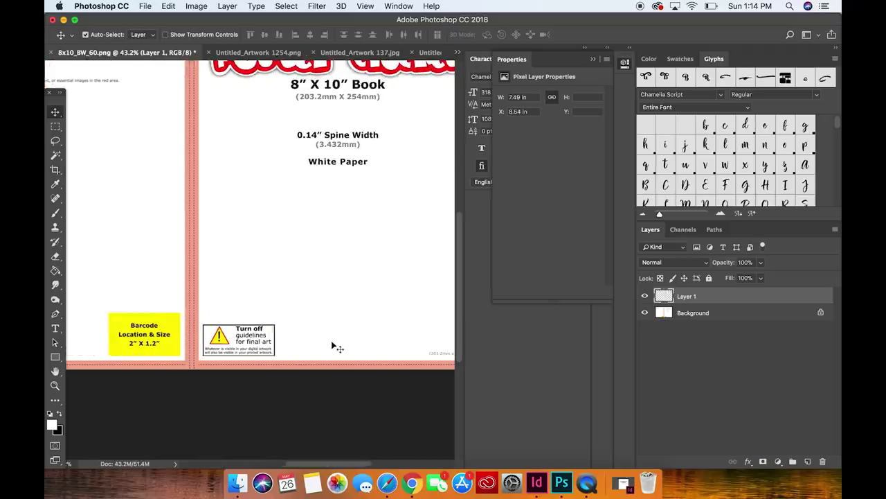
pyautogui.scroll(-3, 337, 344)
pyautogui.scroll(-1, 336, 347)
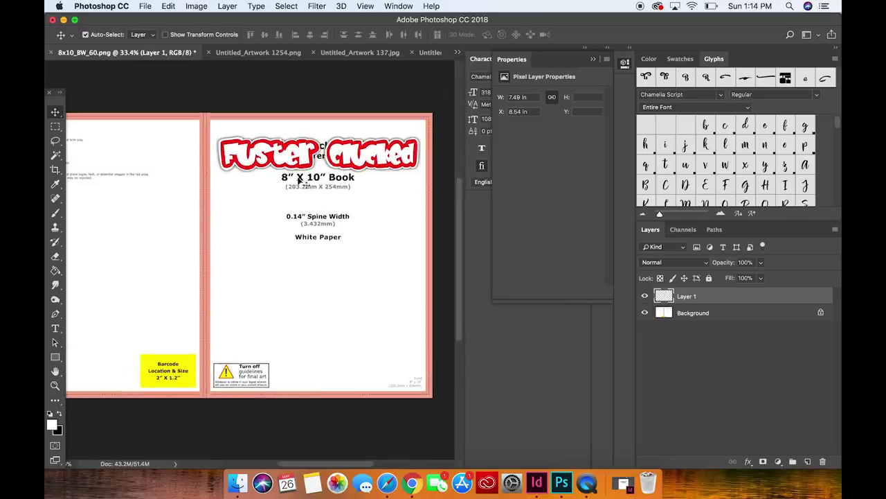
# Close the Untitled_Artwork 1253.png title document
pyautogui.click(458, 53)
pyautogui.click(522, 84)
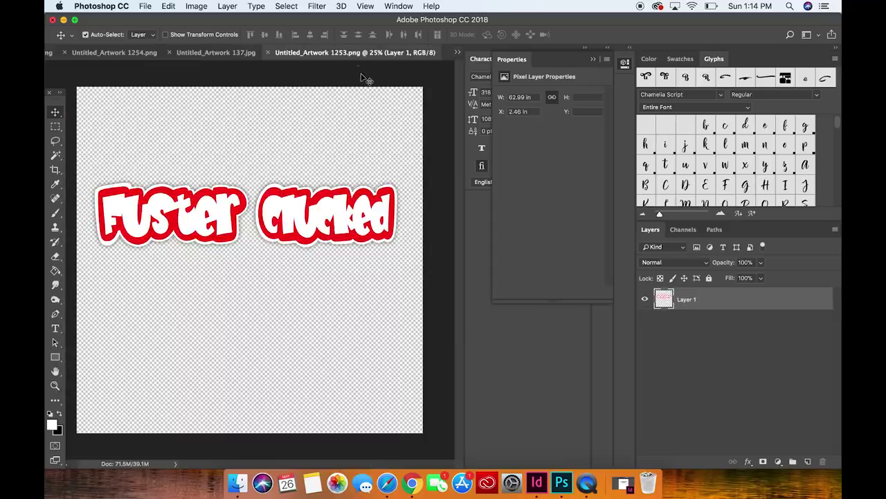
pyautogui.click(268, 53)
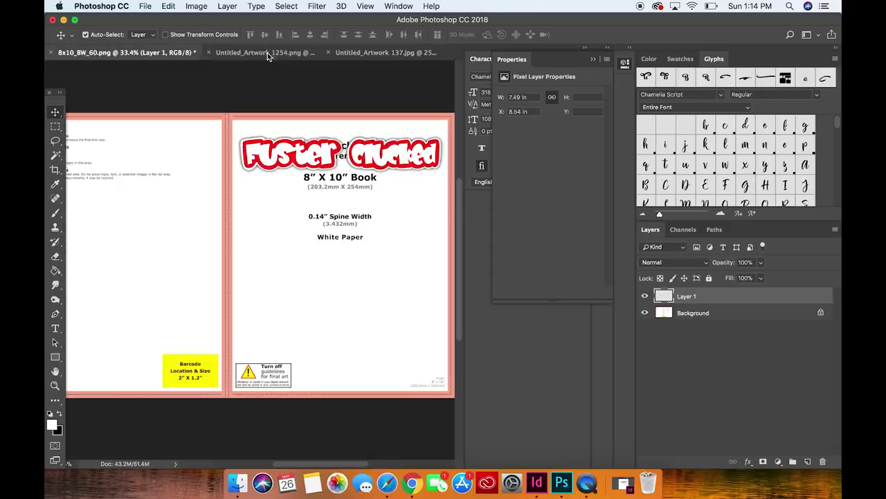
# In Untitled_Artwork 137.jpg, unlock the background layer and rotate the two-chicken artwork 90° counter clockwise
pyautogui.click(364, 56)
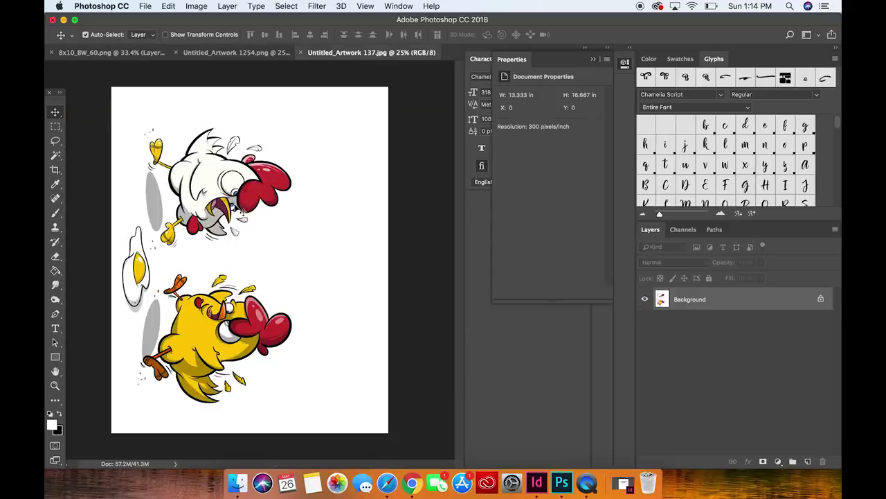
pyautogui.click(170, 6)
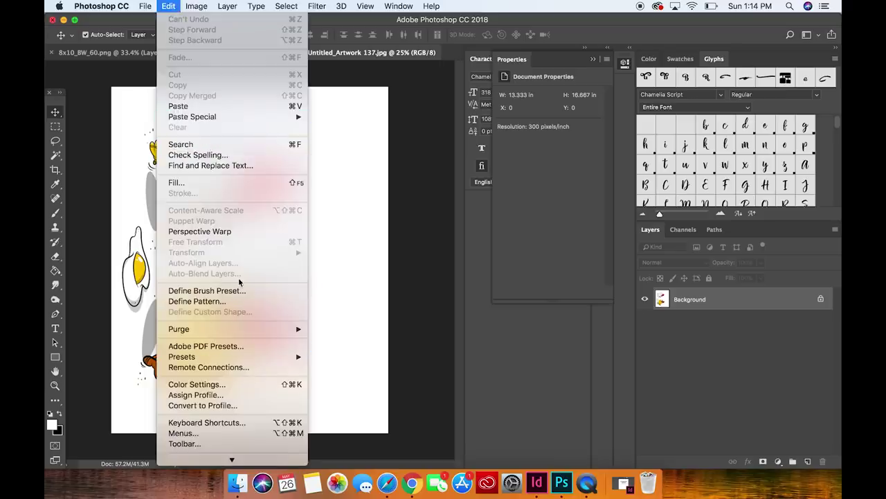
pyautogui.click(327, 157)
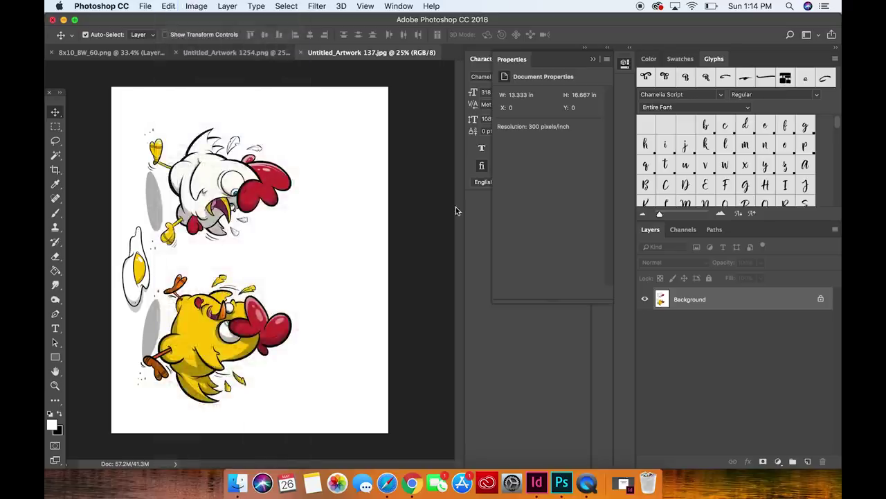
pyautogui.click(822, 300)
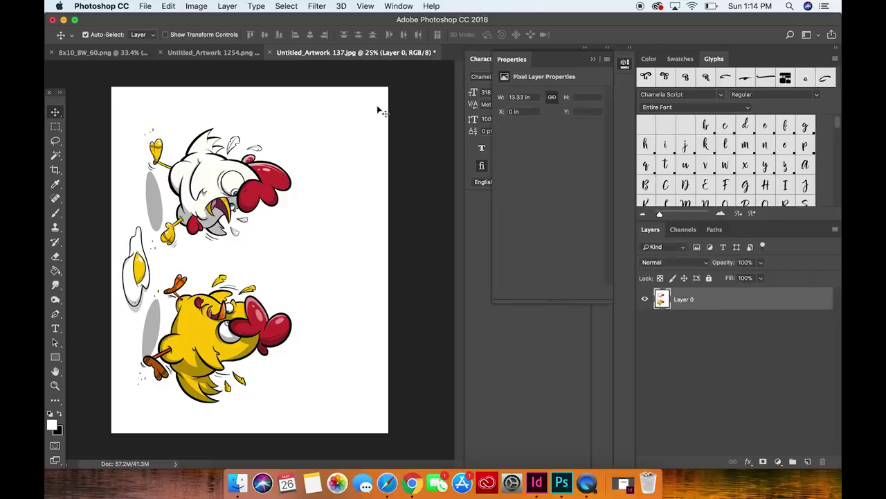
pyautogui.click(169, 6)
pyautogui.moveTo(203, 254)
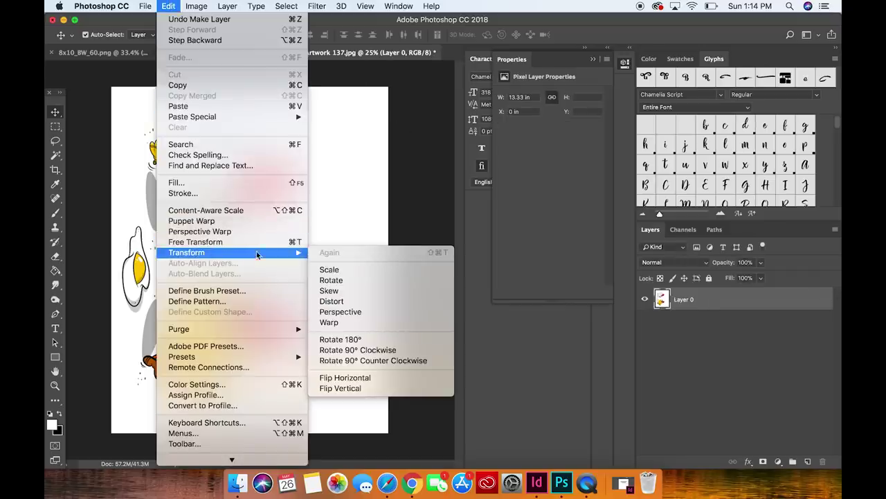
pyautogui.click(376, 362)
pyautogui.press('super')
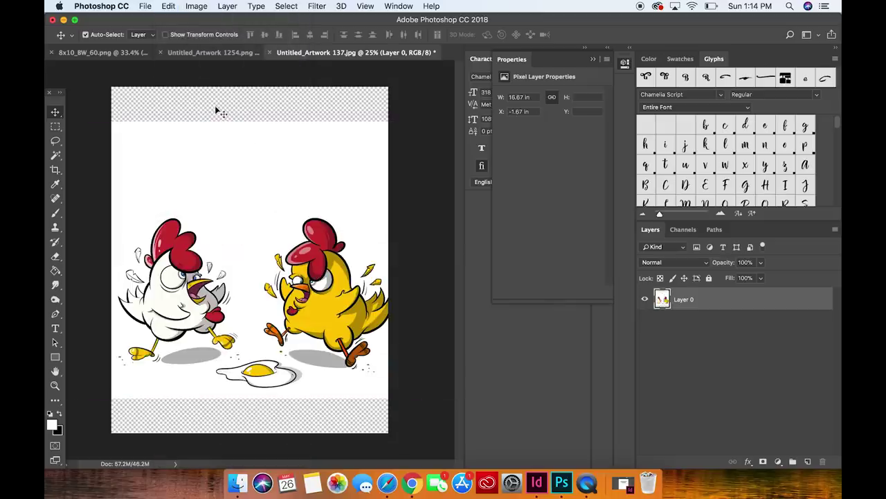
# Copy the rotated two-chicken artwork into the 8x10_BW_60.png cover template as a new layer
pyautogui.scroll(-2, 208, 153)
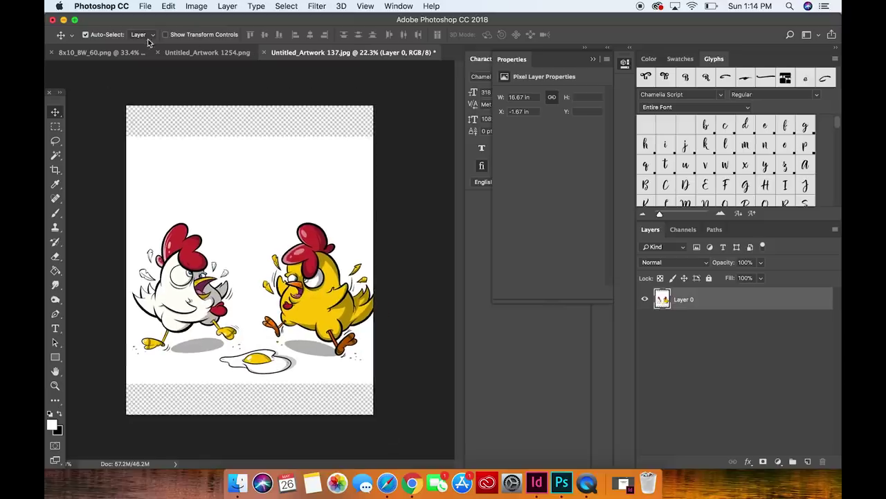
pyautogui.click(88, 54)
pyautogui.press('super')
pyautogui.press('super+v')
# Scale the chicken artwork to about 8.3 in wide across the front cover and place its layer beneath the title layer
pyautogui.scroll(-3, 188, 187)
pyautogui.press('super+t')
pyautogui.moveTo(401, 167); pyautogui.dragTo(297, 263)
pyautogui.moveTo(279, 270); pyautogui.dragTo(346, 228)
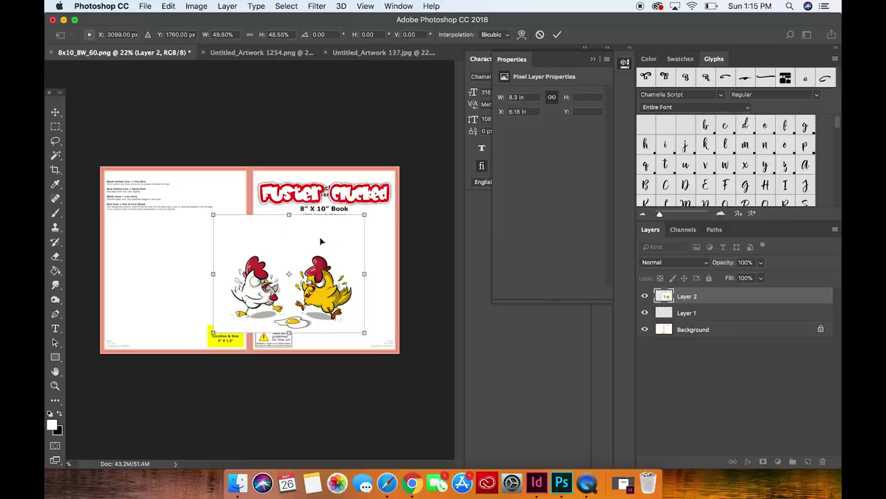
pyautogui.moveTo(264, 239); pyautogui.dragTo(338, 209)
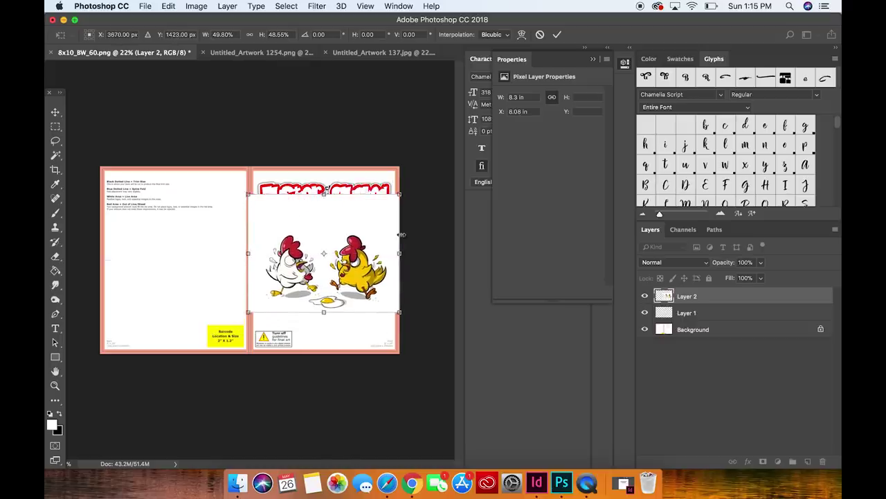
pyautogui.press('Return')
pyautogui.moveTo(663, 296); pyautogui.dragTo(663, 320)
pyautogui.scroll(5, 326, 256)
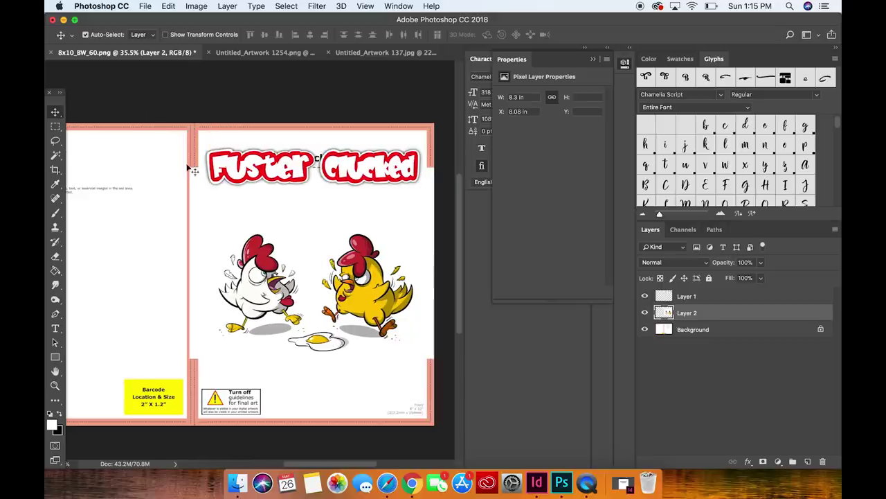
# Set up the Type tool with the Syaquita font at 60 pt
pyautogui.click(55, 328)
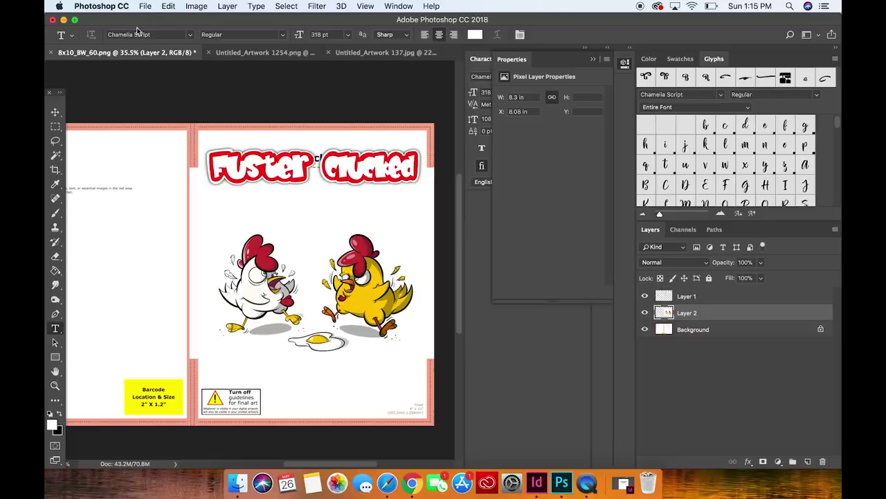
pyautogui.click(190, 36)
pyautogui.click(192, 37)
pyautogui.click(191, 37)
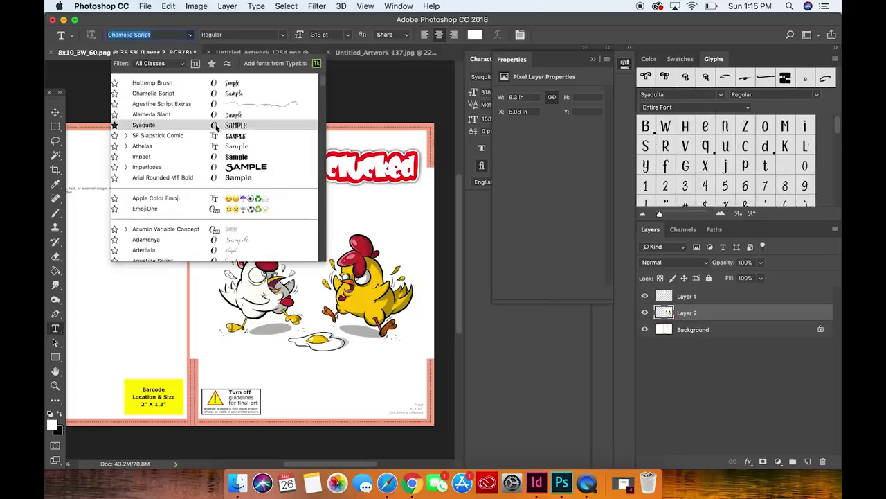
pyautogui.click(216, 127)
pyautogui.click(351, 38)
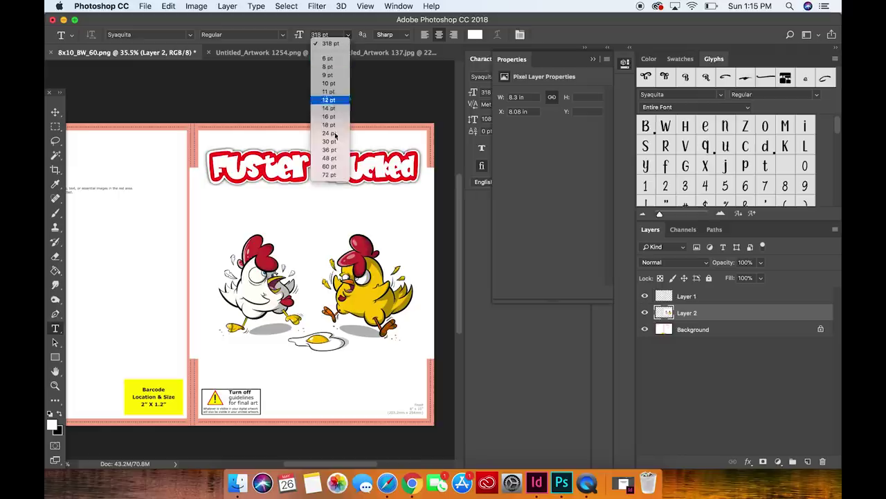
pyautogui.click(331, 166)
# Draw a text box between the title and the chickens on the front cover and open its text color for editing
pyautogui.moveTo(204, 189); pyautogui.dragTo(411, 229)
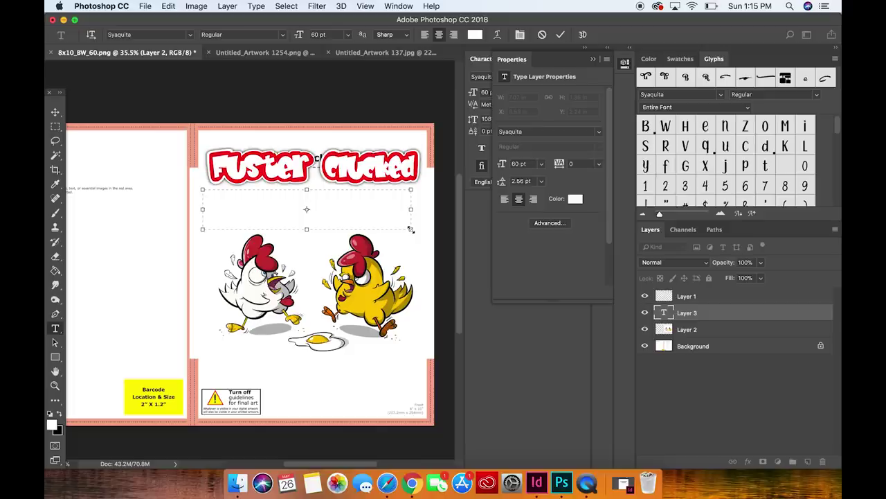
pyautogui.click(474, 35)
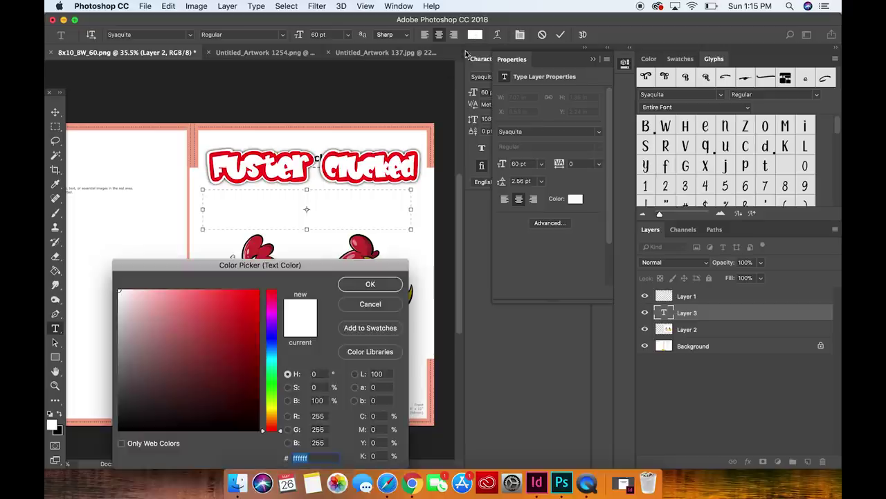
# Set the text colour to black (000000) and start the front cover subtitle with "a Hilarious"
pyautogui.moveTo(211, 315); pyautogui.dragTo(288, 488)
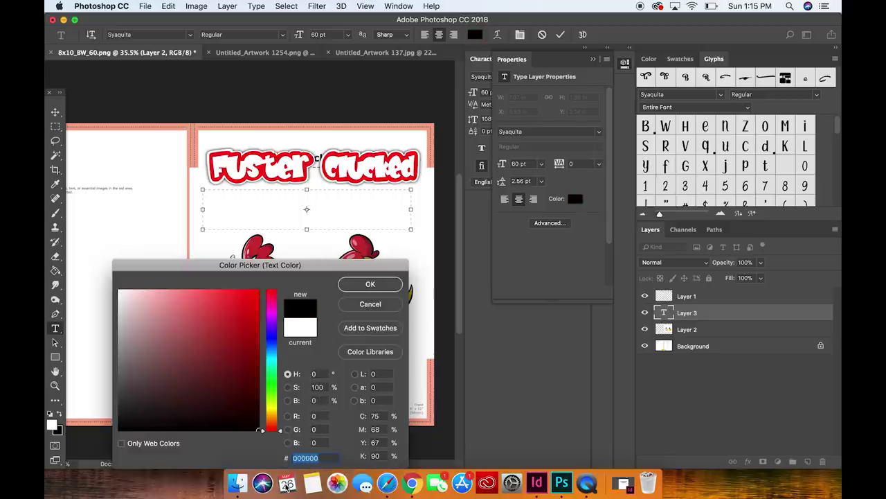
pyautogui.click(371, 284)
pyautogui.write('a ')
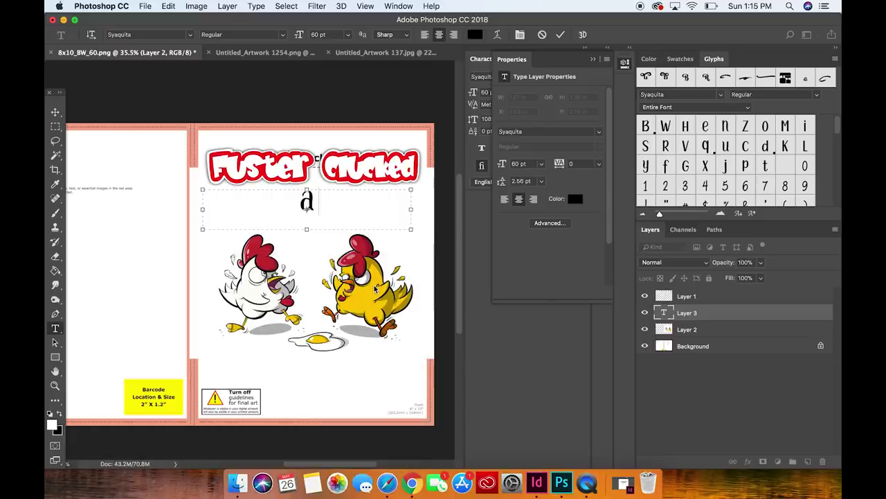
pyautogui.write('HiLa')
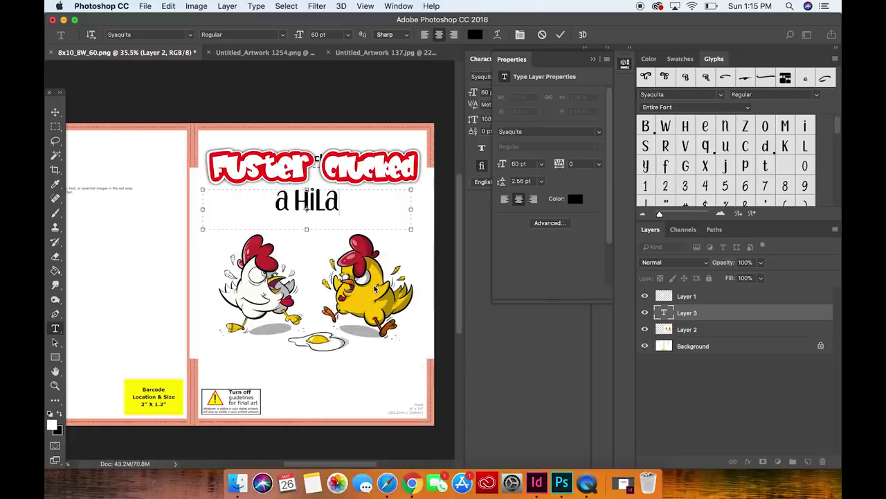
pyautogui.write('Rious')
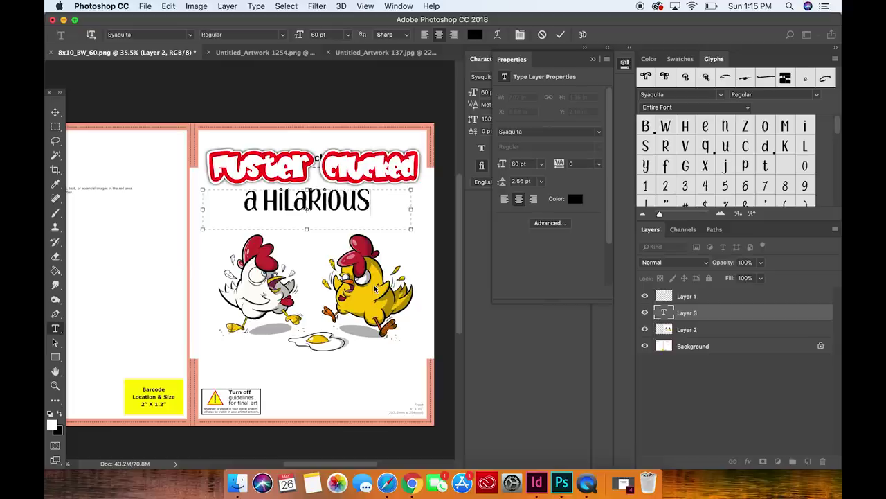
# Set the subtitle's font size to 29 pt and complete its wording as "a Hilarious Chicken Coloring Book"
pyautogui.moveTo(372, 202); pyautogui.dragTo(228, 197)
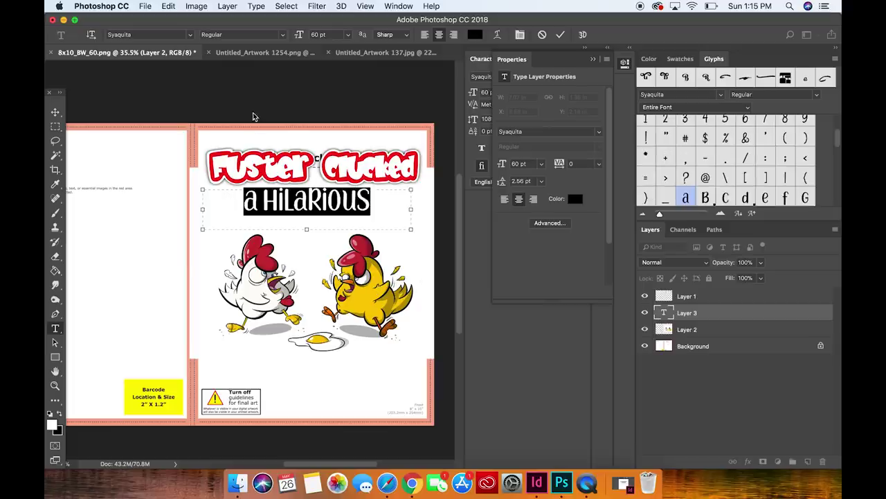
pyautogui.moveTo(299, 35); pyautogui.dragTo(282, 38)
pyautogui.click(339, 195)
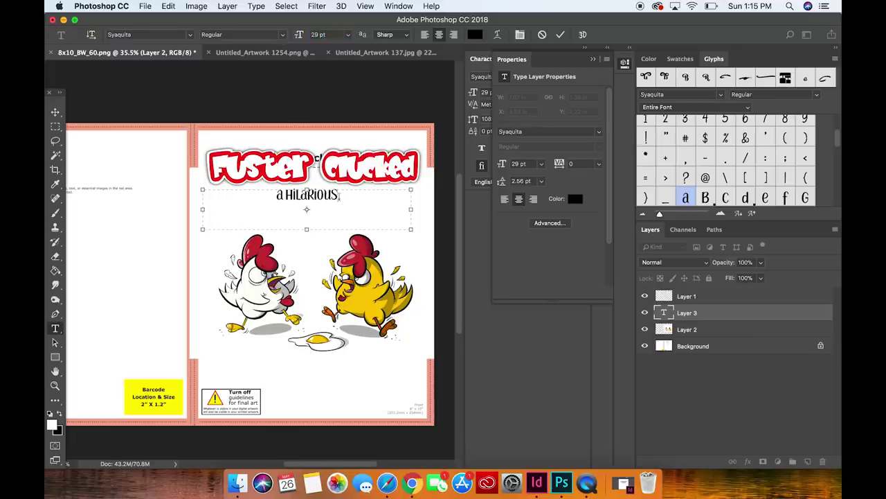
pyautogui.write('CH')
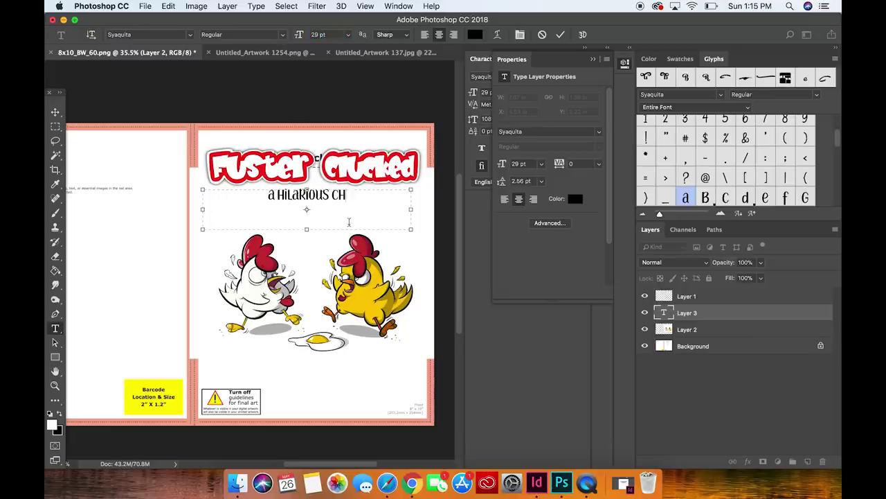
pyautogui.write('icken')
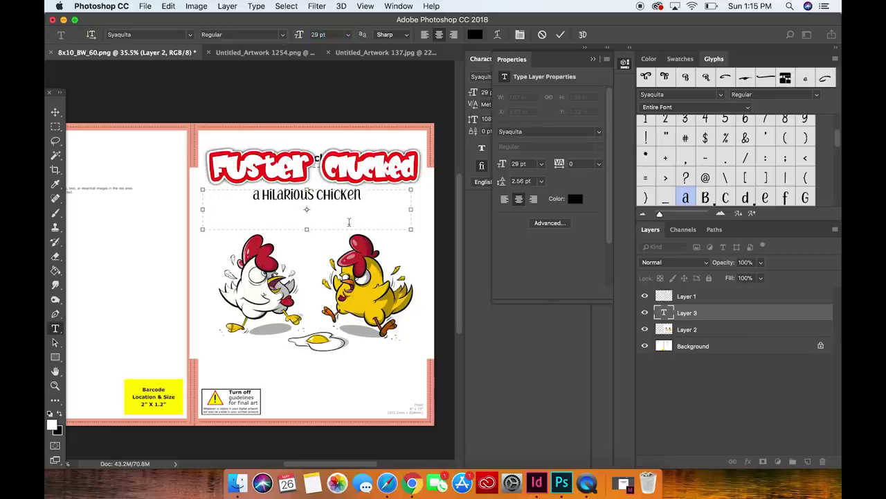
pyautogui.write(' COLORING')
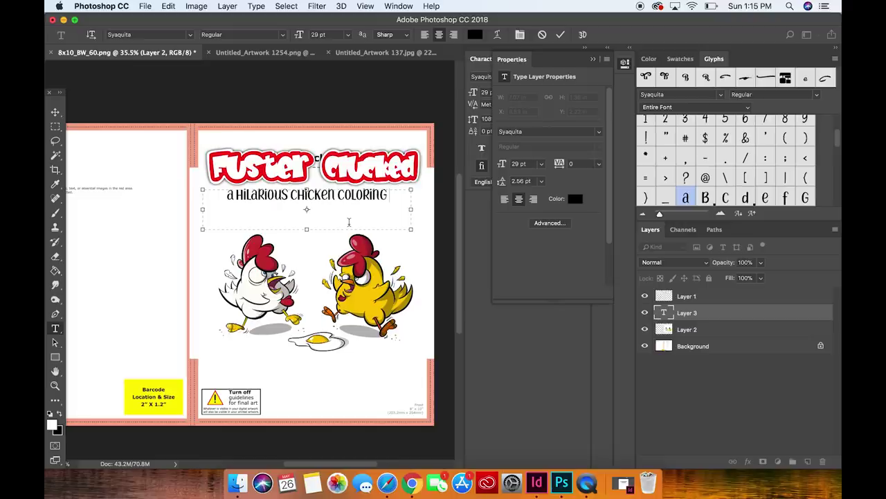
pyautogui.write(' BOOK')
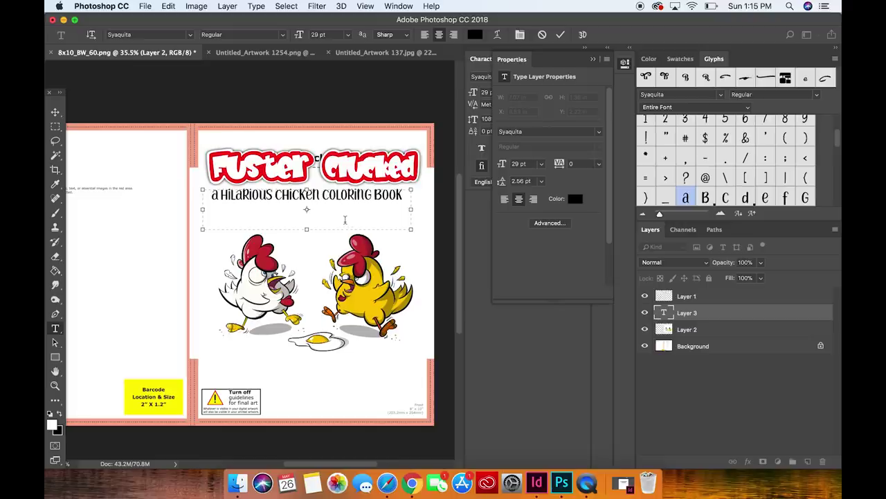
# Set the whole subtitle to 23 pt and move it slightly lower beneath the front cover title
pyautogui.press('super+a')
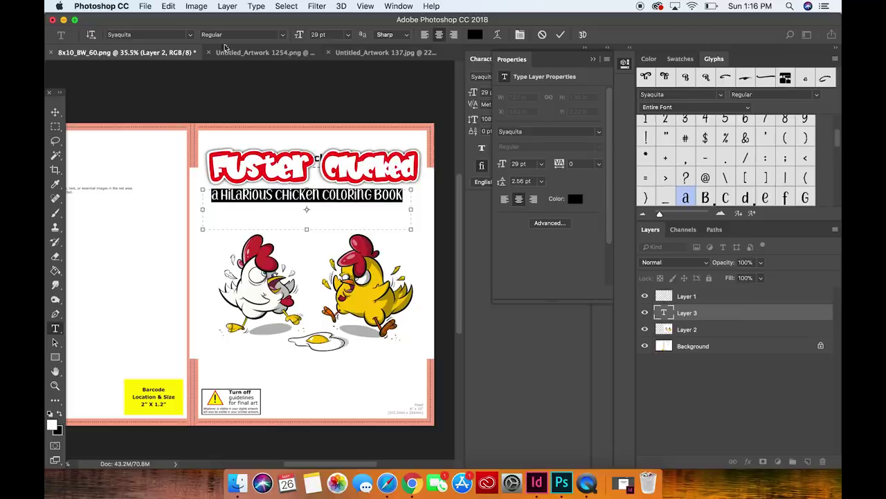
pyautogui.moveTo(298, 35); pyautogui.dragTo(298, 35)
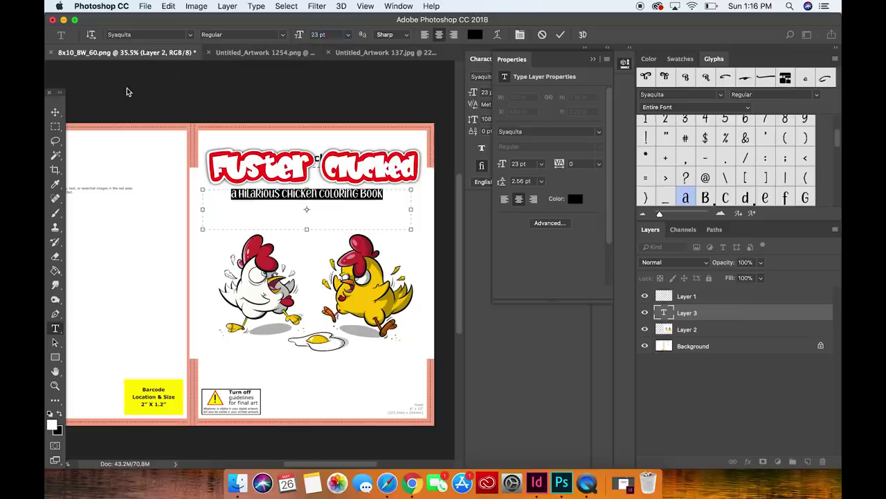
pyautogui.click(56, 114)
pyautogui.moveTo(306, 200); pyautogui.dragTo(354, 204)
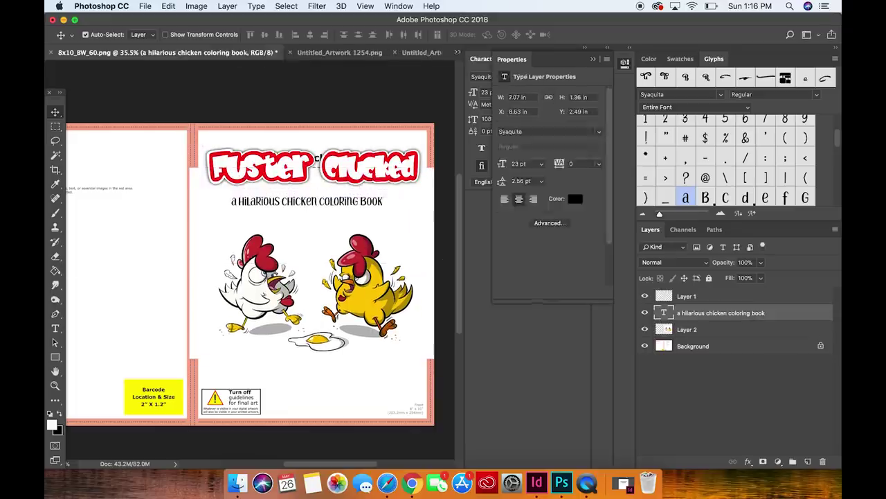
# Enlarge the front cover title on Layer 1 to about 105% width and 136% height and centre it above the subtitle
pyautogui.click(689, 301)
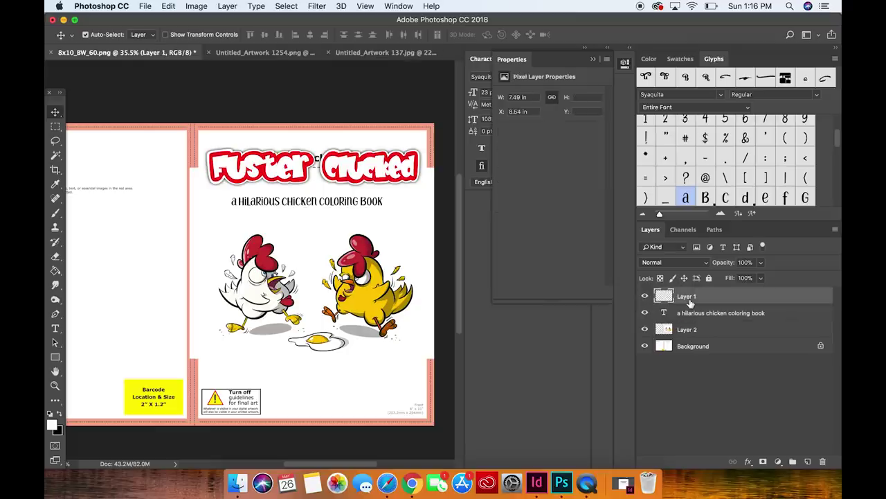
pyautogui.press('super+t')
pyautogui.moveTo(422, 189)
pyautogui.mouseDown()
pyautogui.moveTo(447, 171)
pyautogui.moveTo(405, 188)
pyautogui.mouseUp()
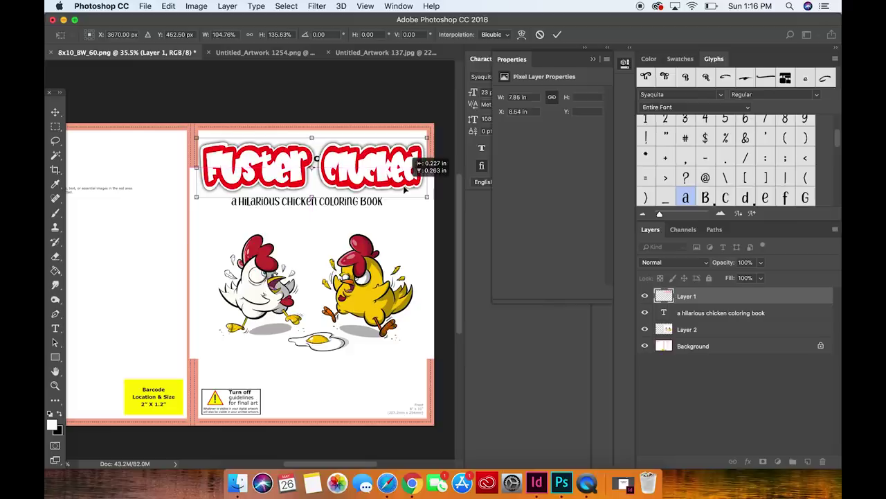
pyautogui.press('Return')
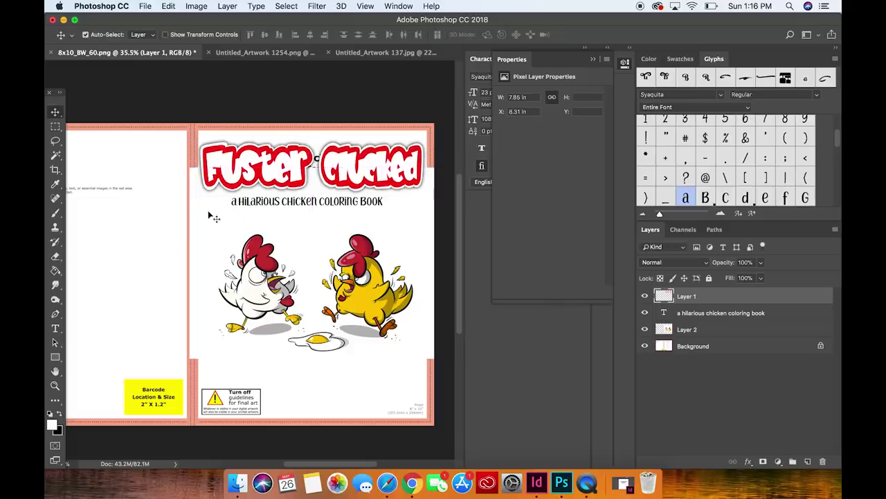
# Duplicate the "Fuster Clucked" title and place the copy across the upper part of the back cover
pyautogui.hscroll(-10, 211, 215)
pyautogui.scroll(-2, 211, 215)
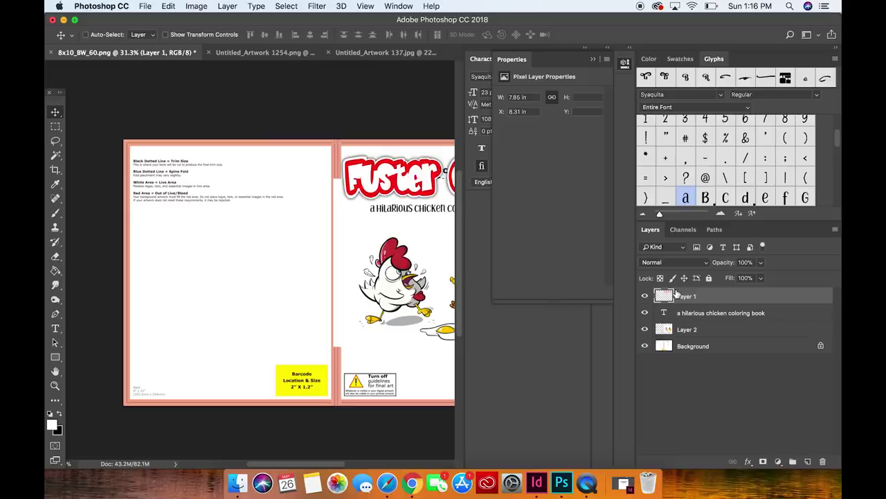
pyautogui.keyDown('super'); pyautogui.click(209, 178); pyautogui.keyUp('super')
pyautogui.press('super+v')
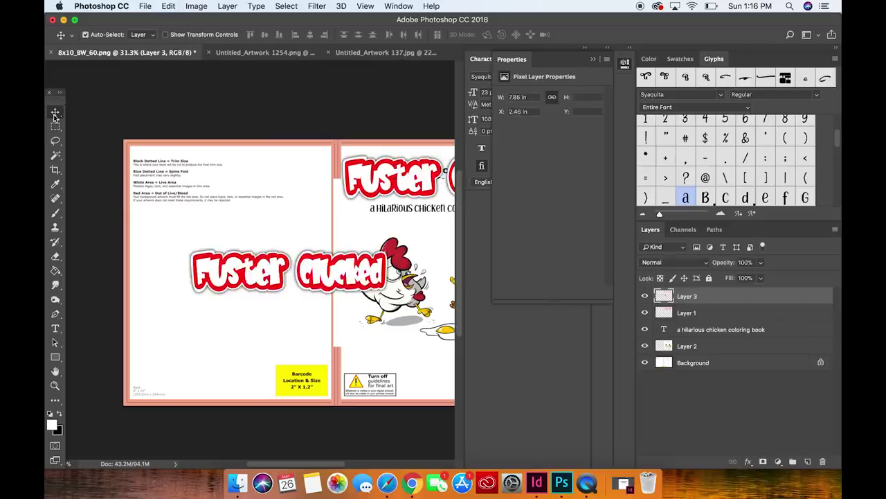
pyautogui.moveTo(312, 260); pyautogui.dragTo(254, 170)
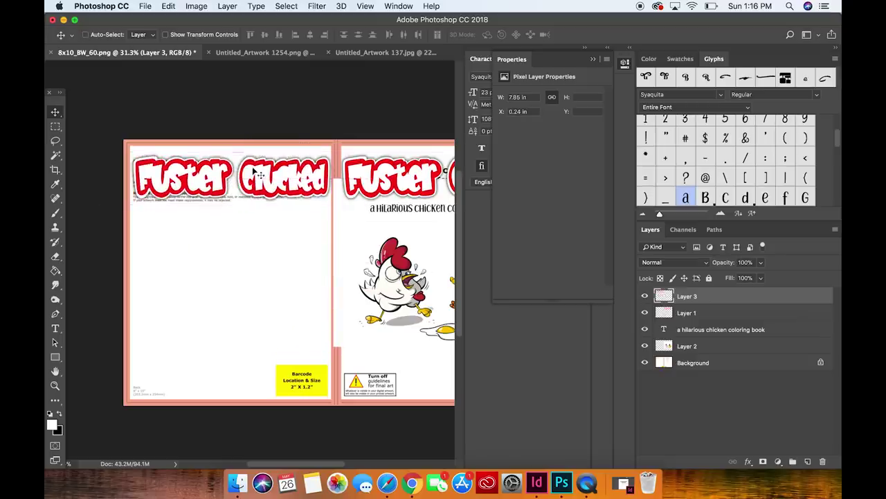
# Scale the back cover title down to about 95% width and 90% height so it fits inside the live area
pyautogui.press('super+t')
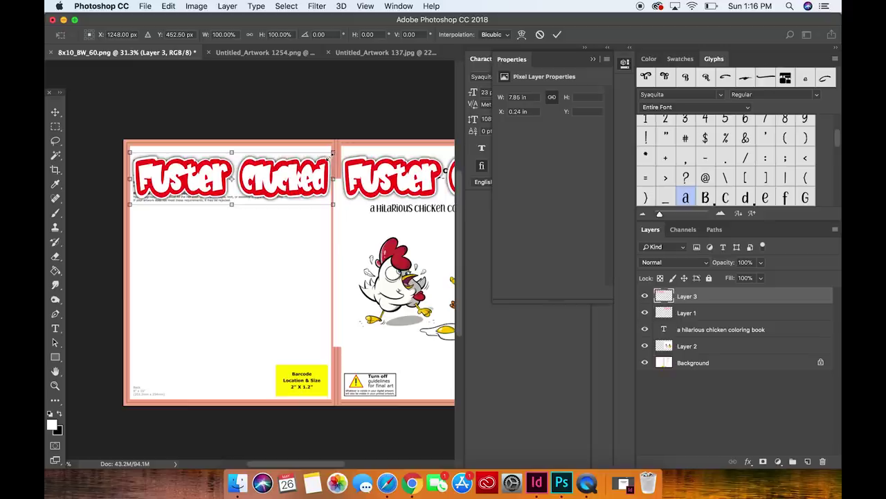
pyautogui.moveTo(331, 155); pyautogui.dragTo(326, 165)
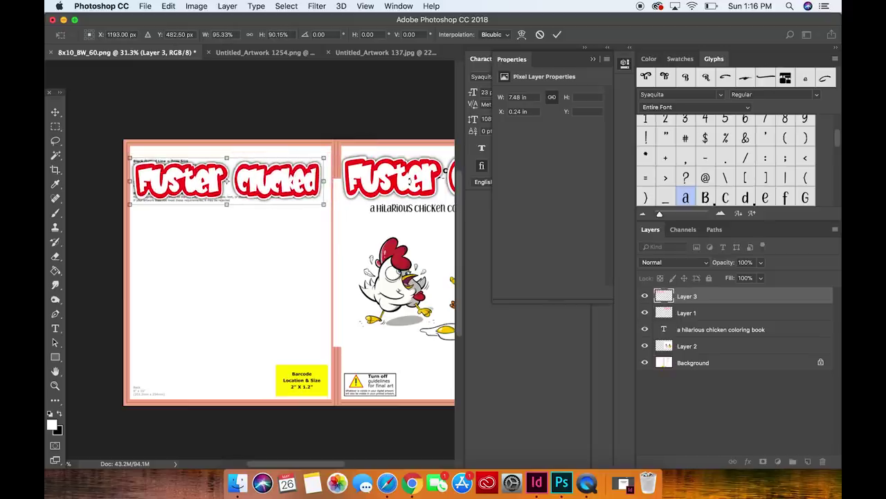
pyautogui.press('Return')
# Delete the enlarged "Fuster Clucked" title from the front cover
pyautogui.hscroll(2, 411, 182)
pyautogui.scroll(2, 411, 182)
pyautogui.click(381, 198)
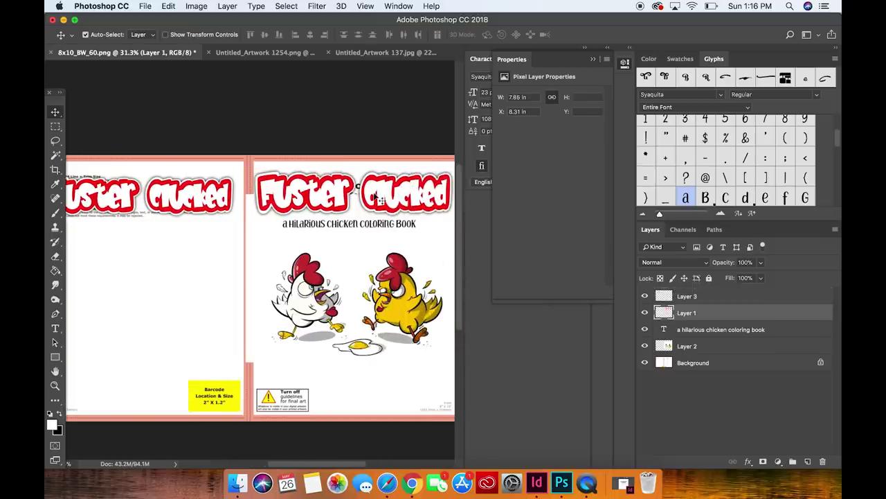
pyautogui.press('Delete')
pyautogui.press('super+c')
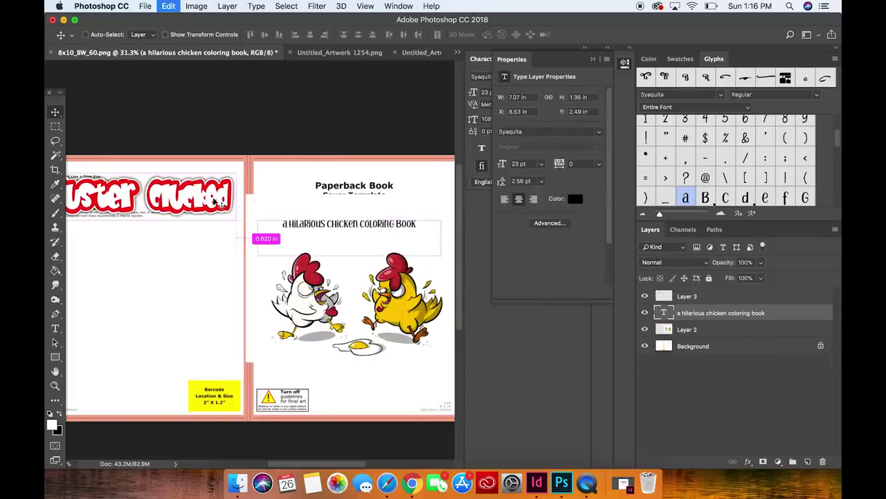
pyautogui.press('super+v')
pyautogui.press('super+z')
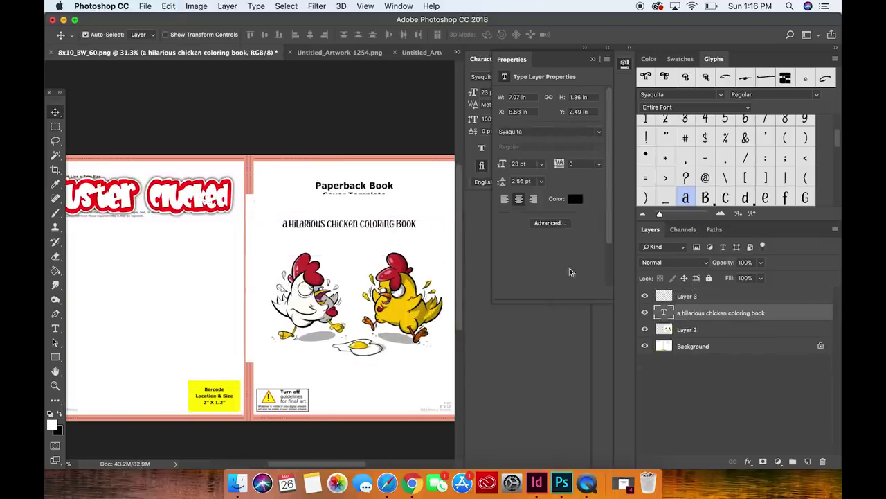
# Duplicate the resized back cover title from Layer 3 and position the copy above the subtitle on the front cover
pyautogui.click(694, 296)
pyautogui.press('super+c')
pyautogui.press('super+v')
pyautogui.moveTo(318, 290); pyautogui.dragTo(410, 197)
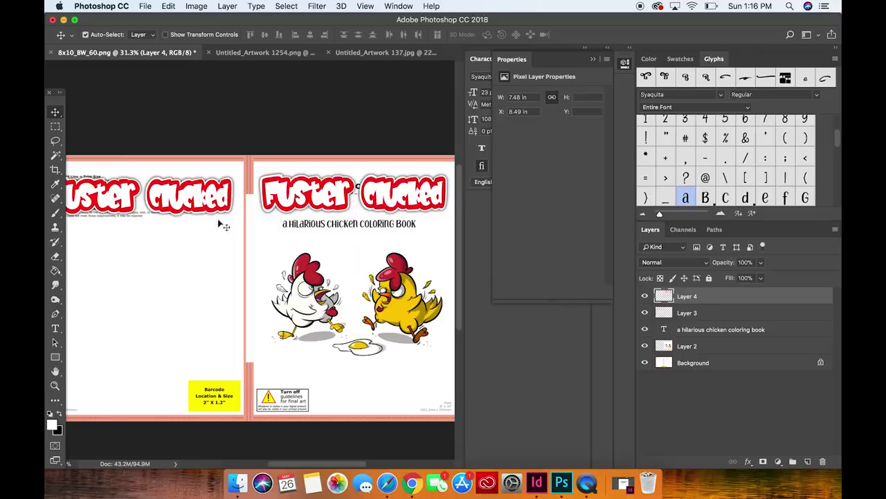
pyautogui.hscroll(-3, 151, 226)
pyautogui.moveTo(360, 182); pyautogui.dragTo(354, 188)
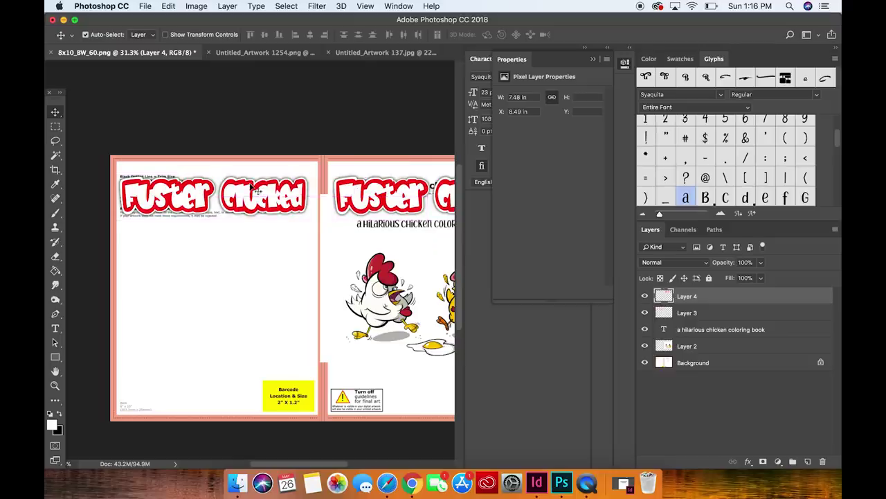
# Add a centered text box beneath the back cover title reading "25 crazy chickens for you to color!"
pyautogui.scroll(2, 232, 230)
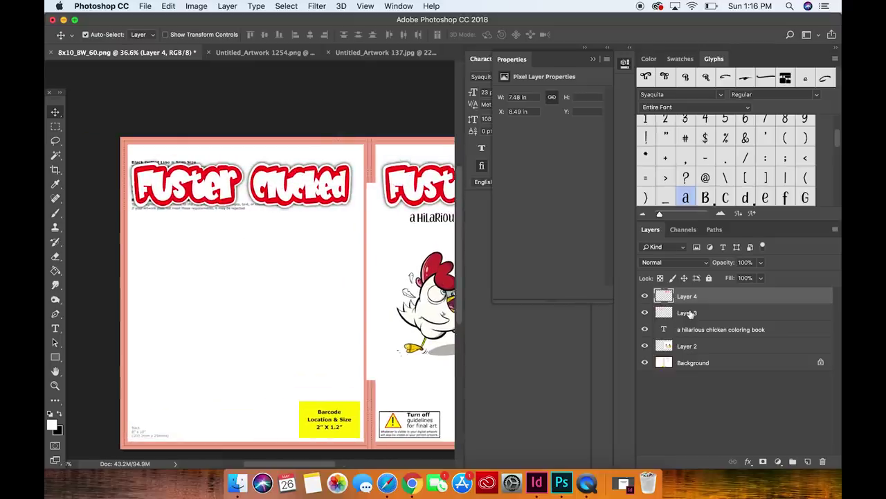
pyautogui.click(690, 313)
pyautogui.click(55, 328)
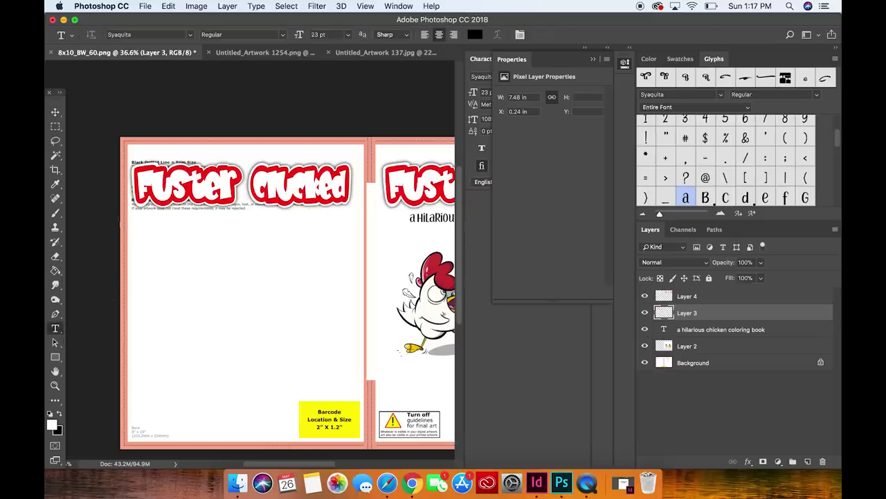
pyautogui.moveTo(133, 213); pyautogui.dragTo(354, 256)
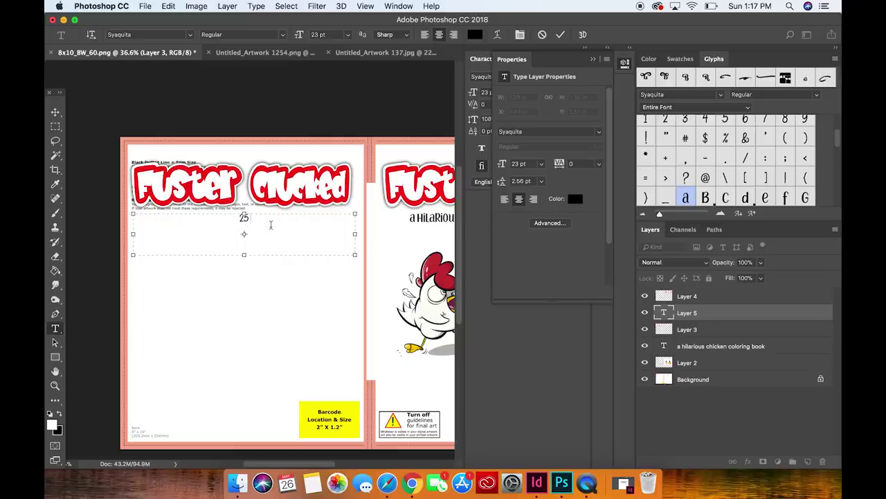
pyautogui.write('razy Chickens for')
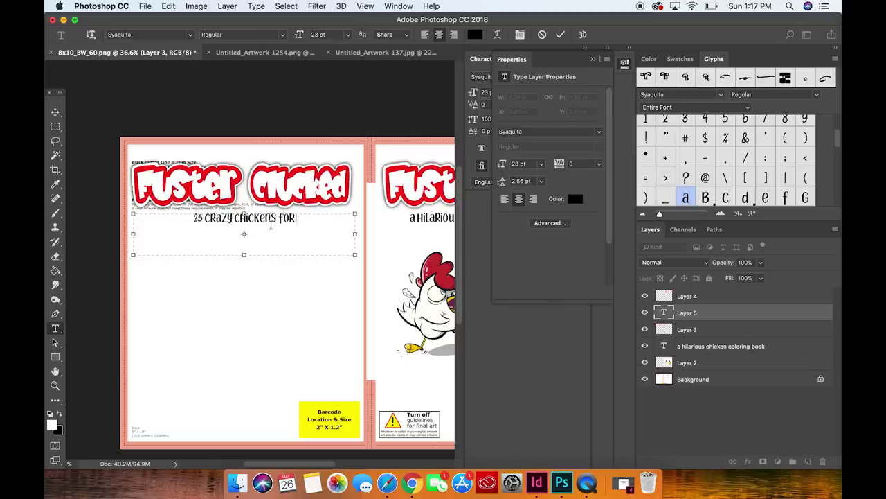
pyautogui.write(' your')
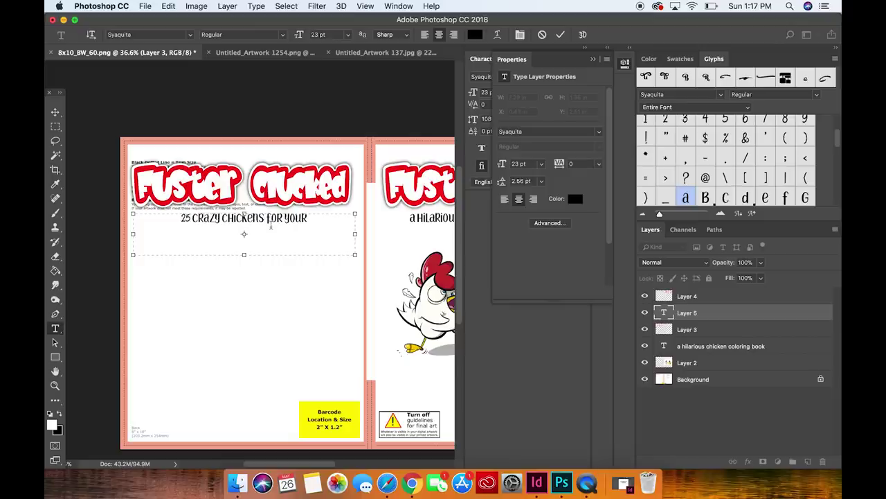
pyautogui.press('BackSpace')
pyautogui.write('to')
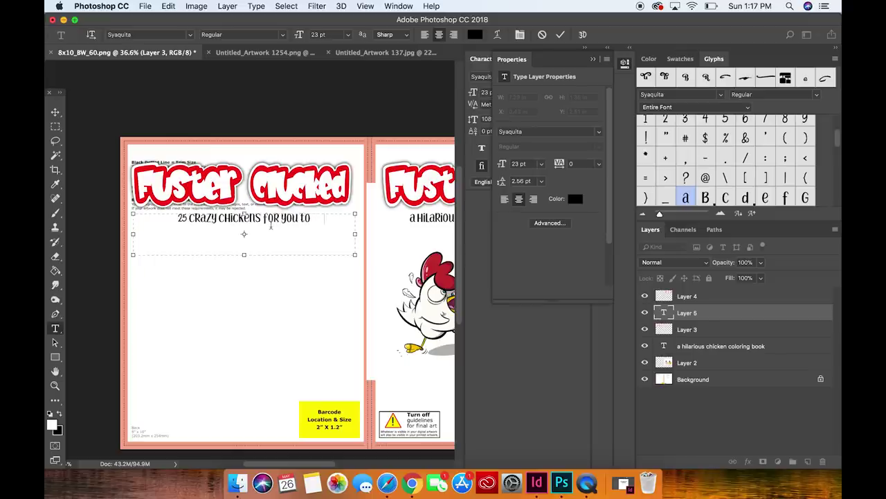
pyautogui.write(' color!')
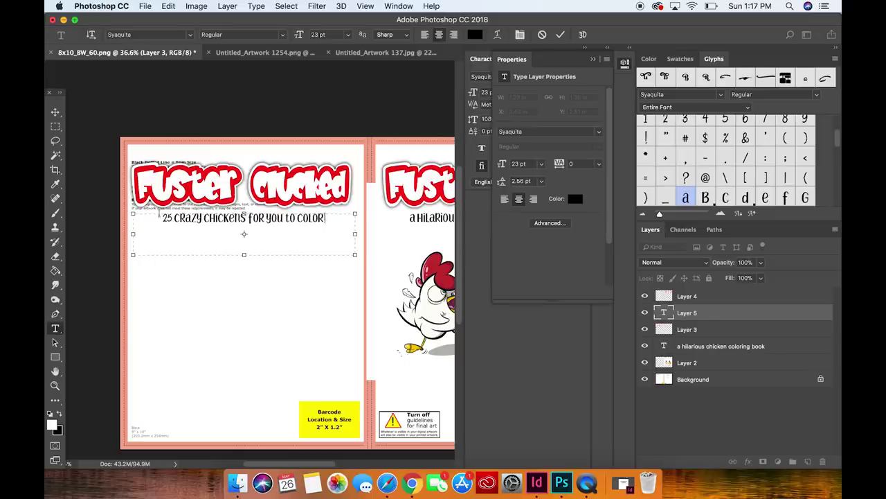
# Insert the word "Featuring" at the start of the back cover tagline and commit the text
pyautogui.write('fea')
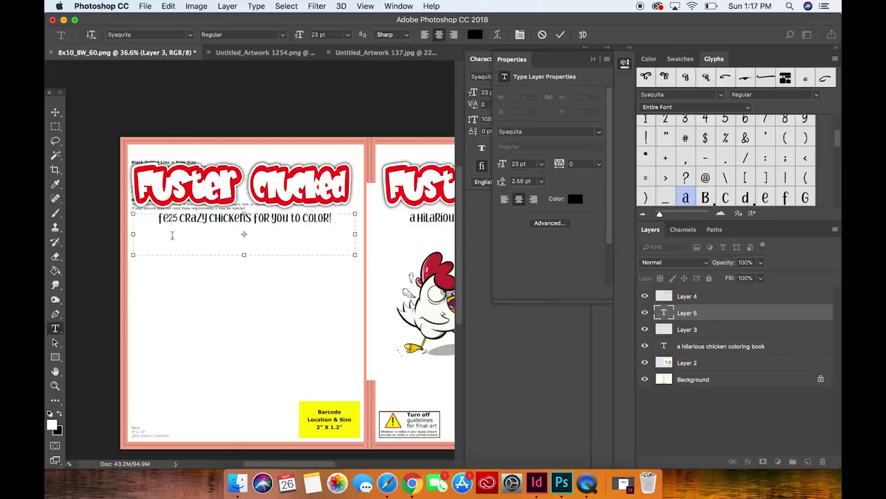
pyautogui.write('turing')
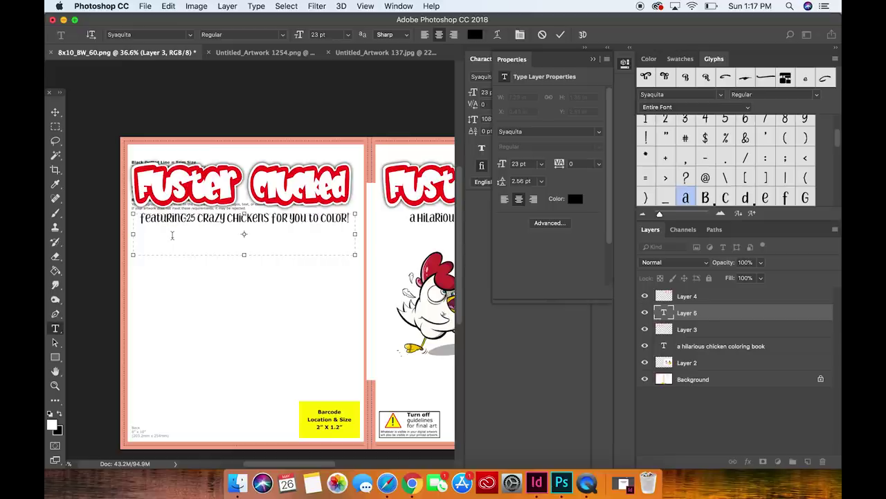
pyautogui.click(55, 112)
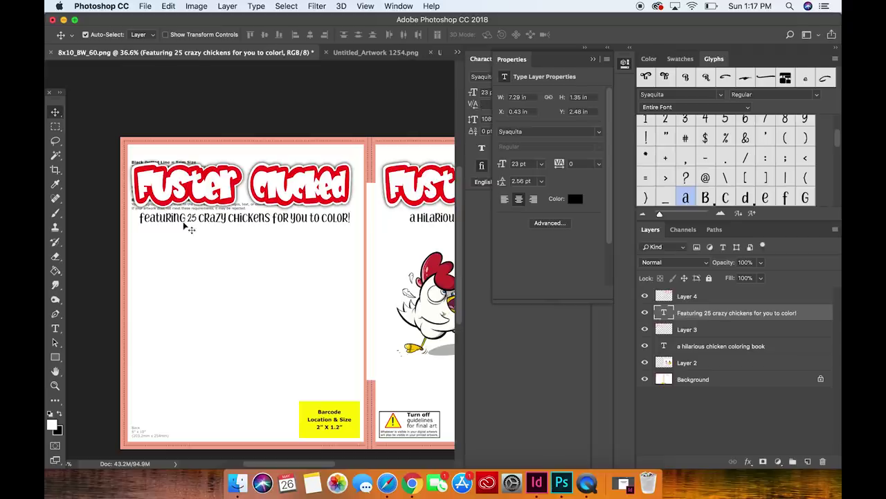
# Start opening a file and browse into the Final Pages folder inside Fuster Clucked
pyautogui.scroll(-2, 200, 262)
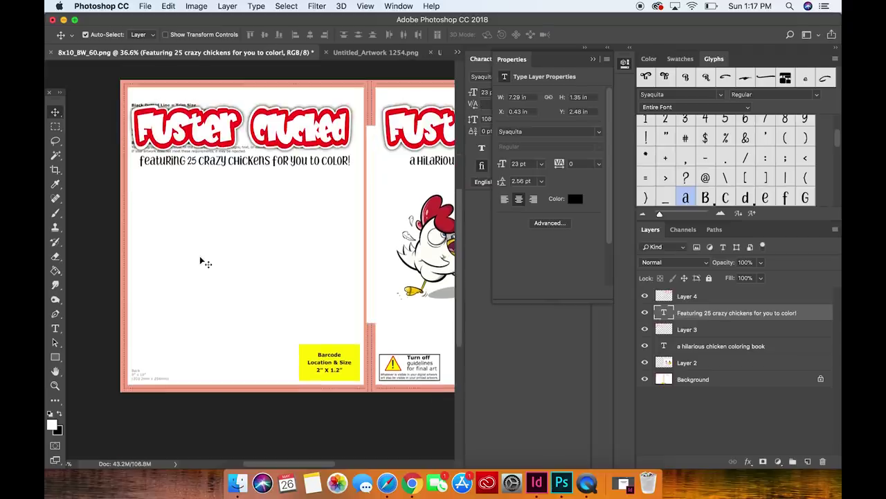
pyautogui.click(145, 7)
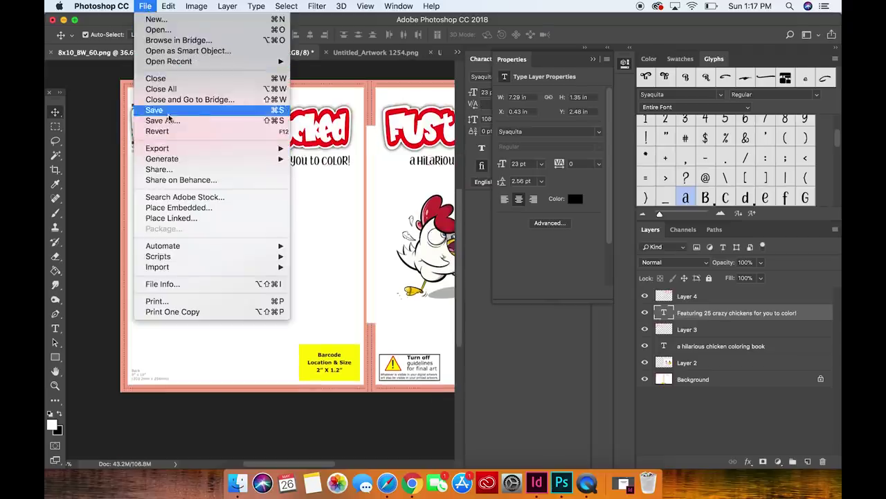
pyautogui.click(158, 30)
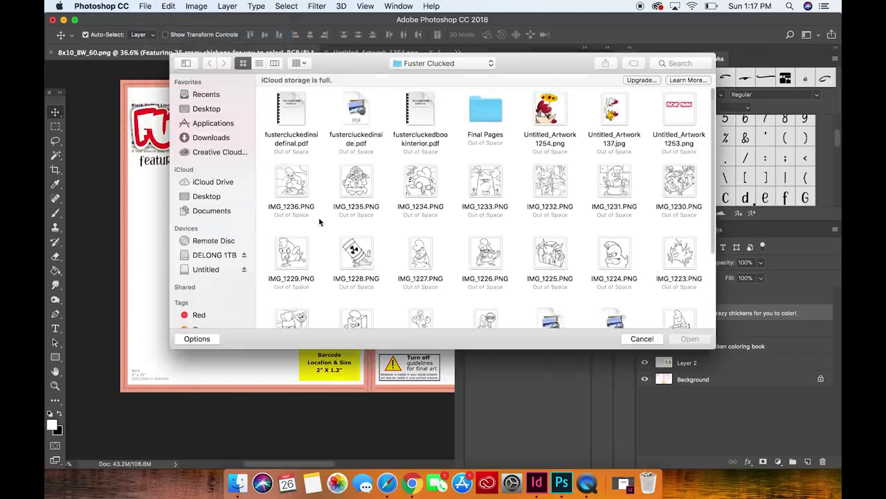
pyautogui.scroll(-5, 400, 199)
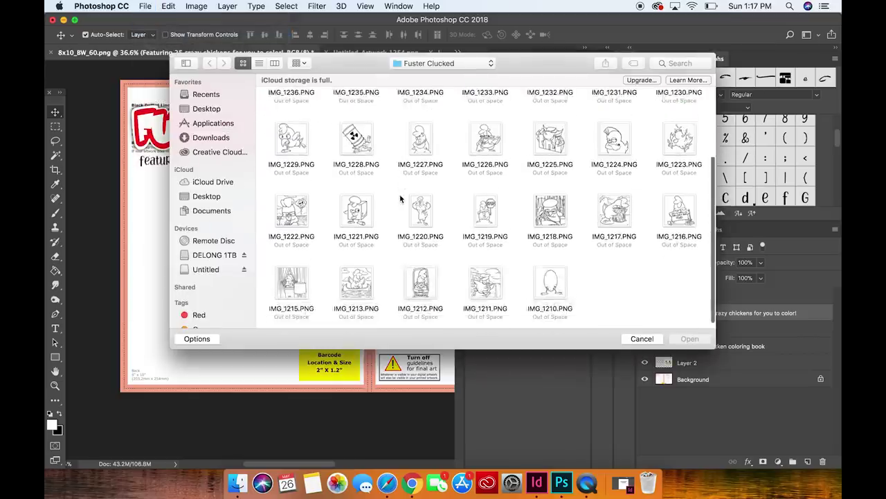
pyautogui.scroll(5, 399, 198)
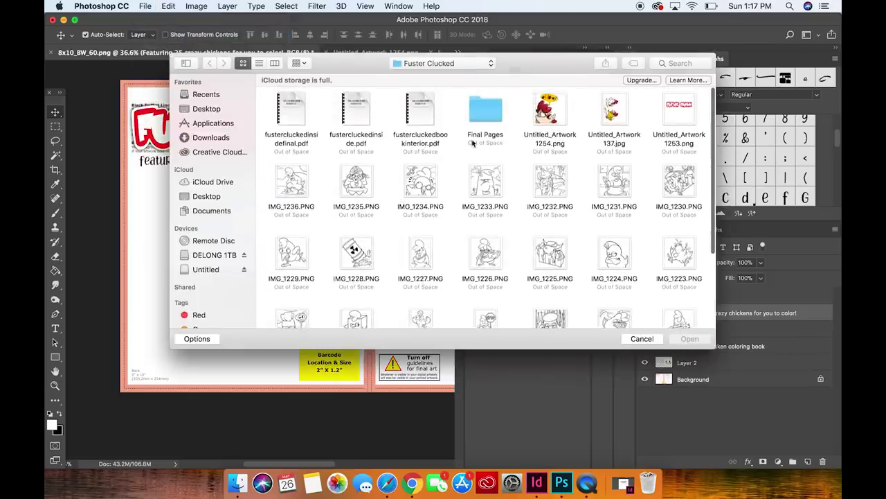
pyautogui.doubleClick(485, 110)
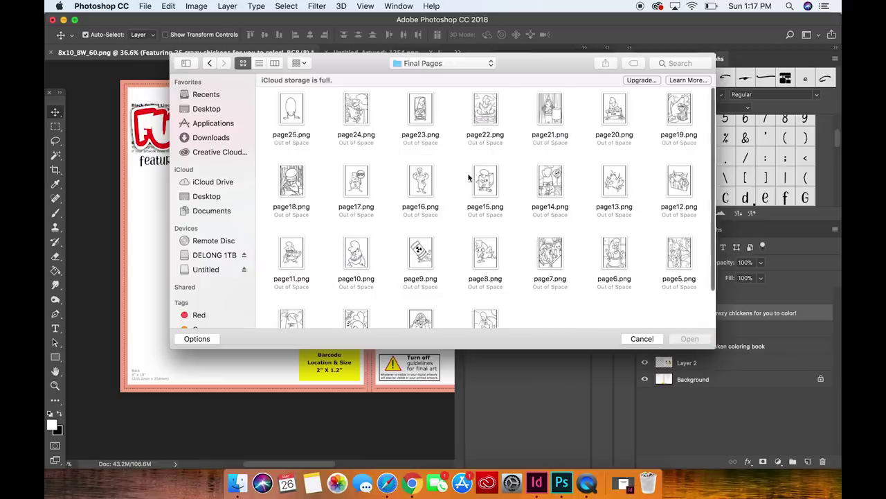
# Open page7.png, page24.png and page3.png together from the Final Pages folder
pyautogui.scroll(-1, 469, 178)
pyautogui.scroll(-1, 383, 174)
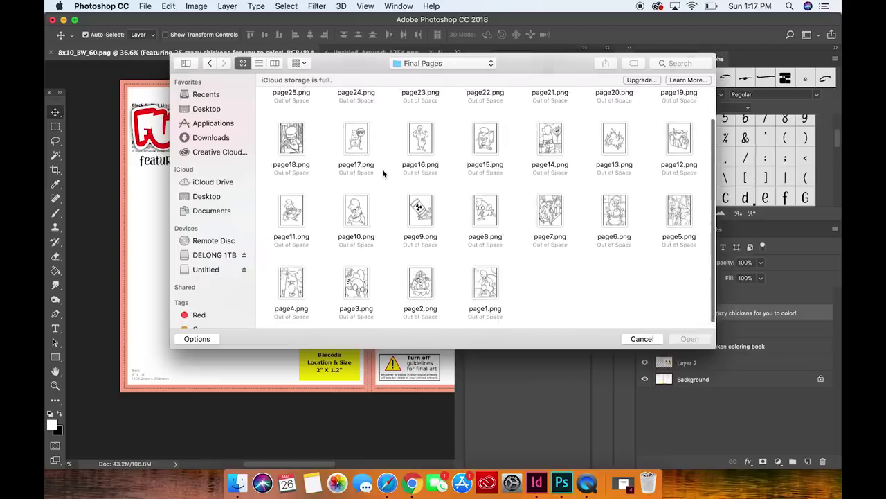
pyautogui.scroll(1, 469, 251)
pyautogui.click(545, 236)
pyautogui.scroll(1, 545, 235)
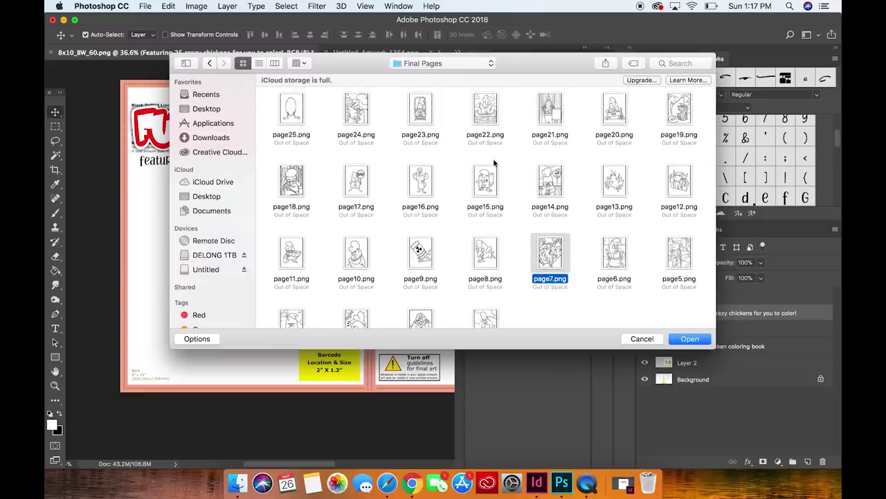
pyautogui.scroll(1, 490, 162)
pyautogui.keyDown('super'); pyautogui.click(364, 115); pyautogui.keyUp('super')
pyautogui.scroll(-2, 519, 219)
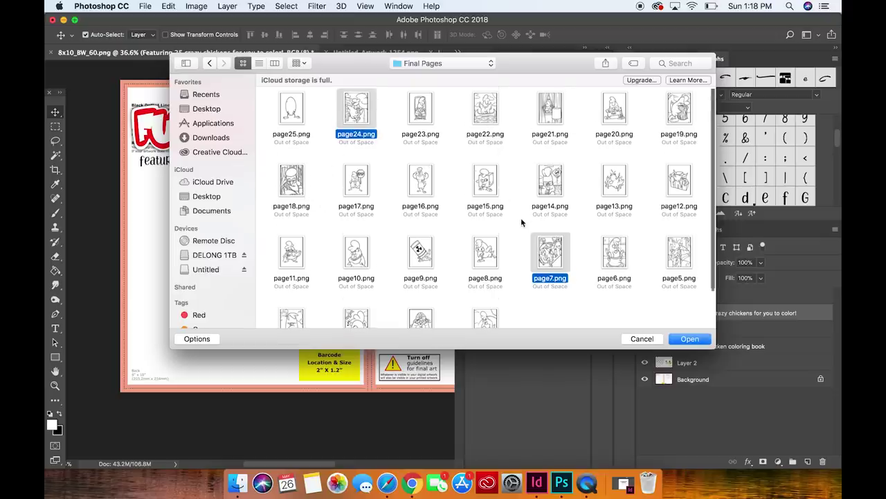
pyautogui.keyDown('super'); pyautogui.click(352, 305); pyautogui.keyUp('super')
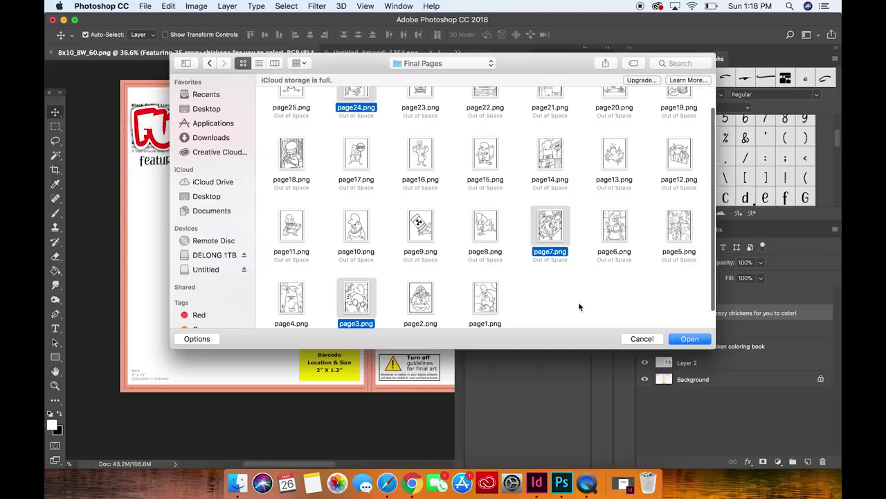
pyautogui.click(692, 339)
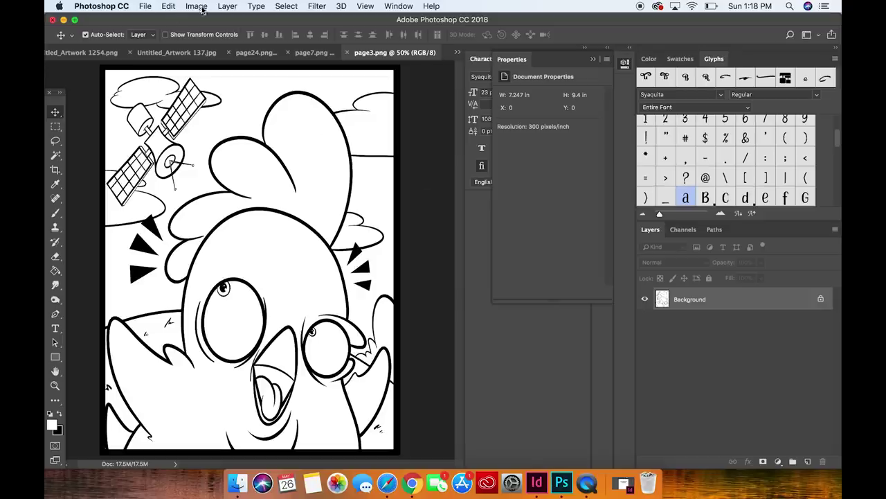
# Resize the page3.png image to 3 inches wide with proportions kept
pyautogui.click(168, 6)
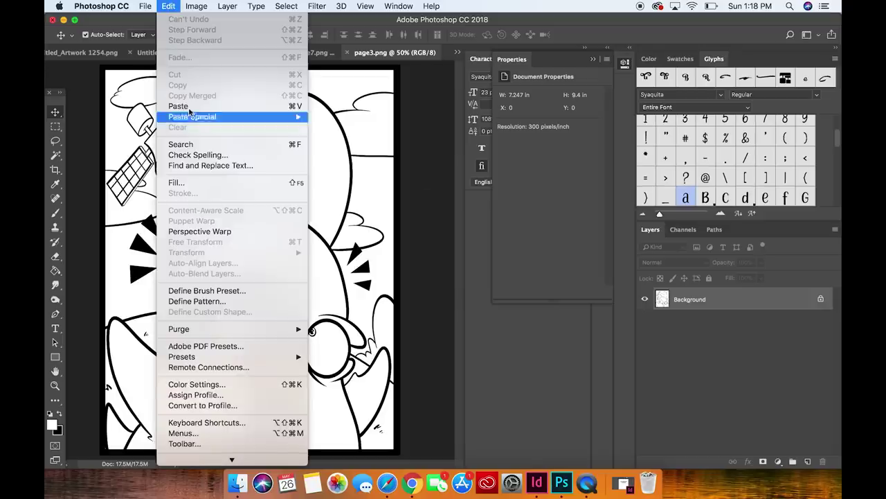
pyautogui.moveTo(191, 8)
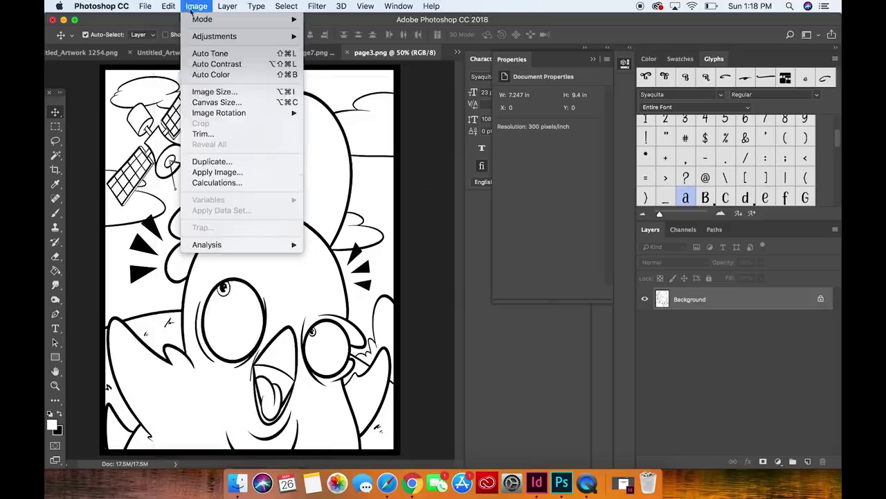
pyautogui.click(208, 92)
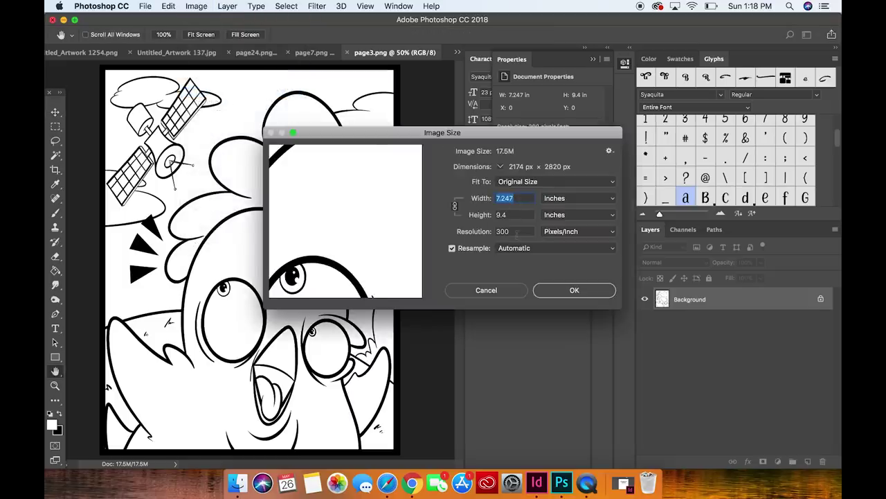
pyautogui.write('3')
pyautogui.click(551, 294)
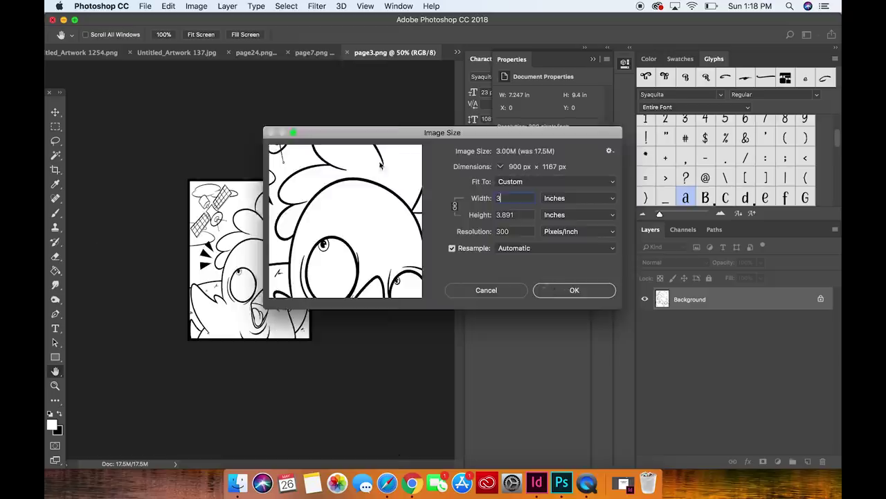
# Switch to page7.png and resize its image to a width of 3 inches
pyautogui.click(305, 53)
pyautogui.click(196, 6)
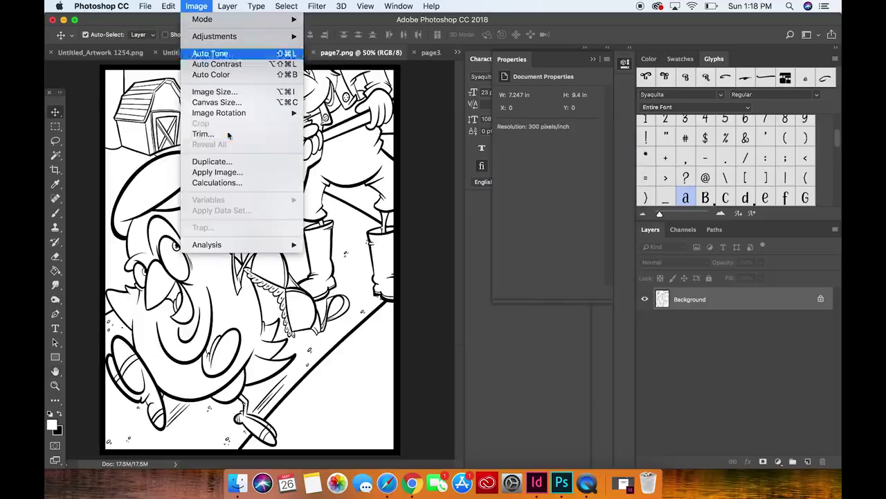
pyautogui.click(232, 103)
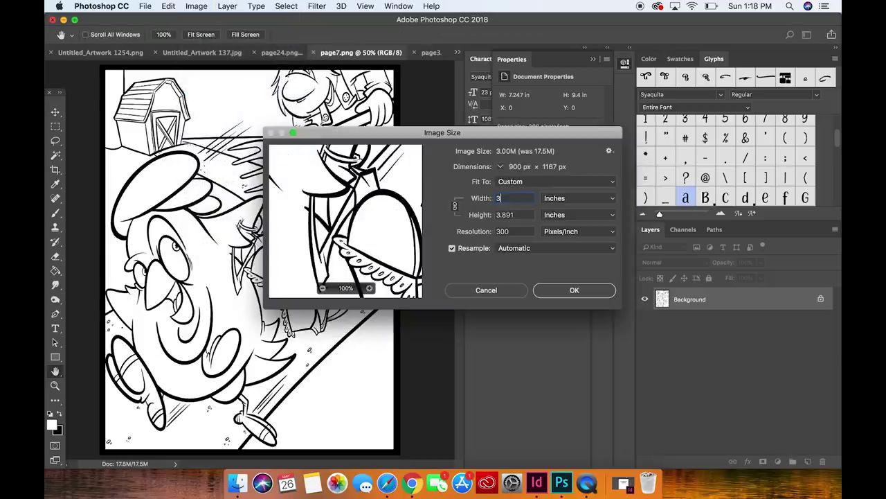
pyautogui.click(563, 291)
# Switch to page24.png and reduce its image width to 3 inches
pyautogui.click(210, 55)
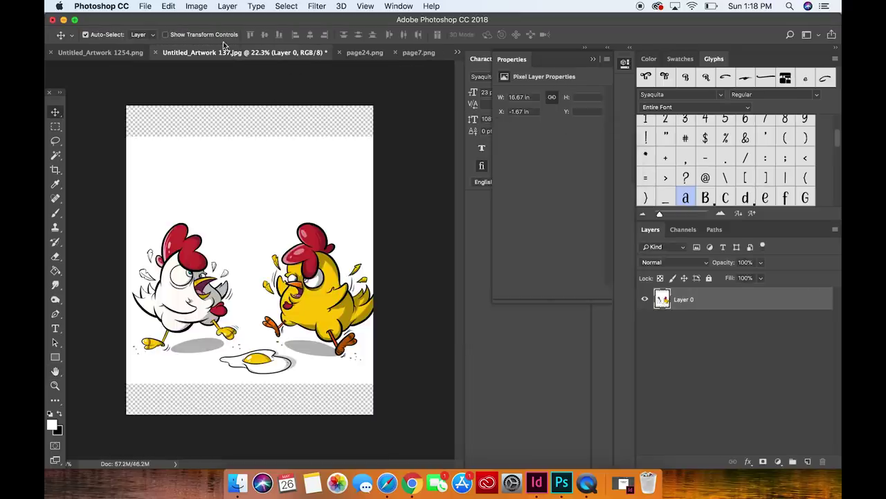
pyautogui.click(365, 52)
pyautogui.click(196, 6)
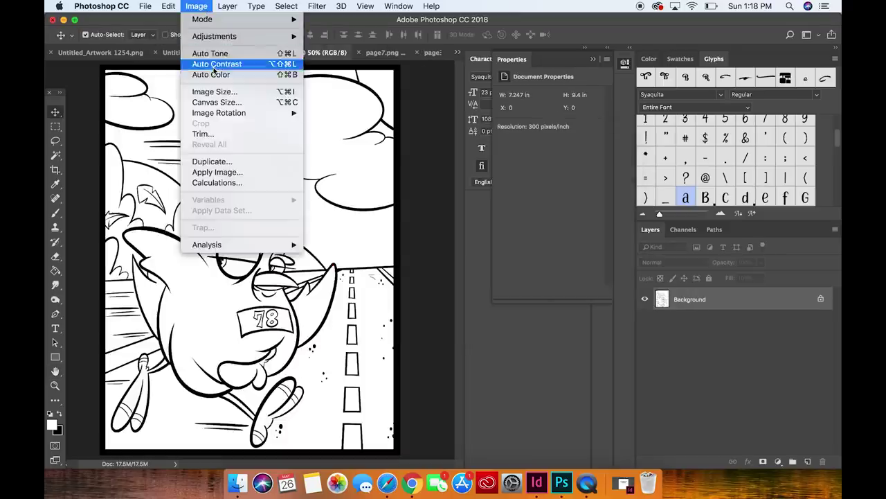
pyautogui.click(215, 93)
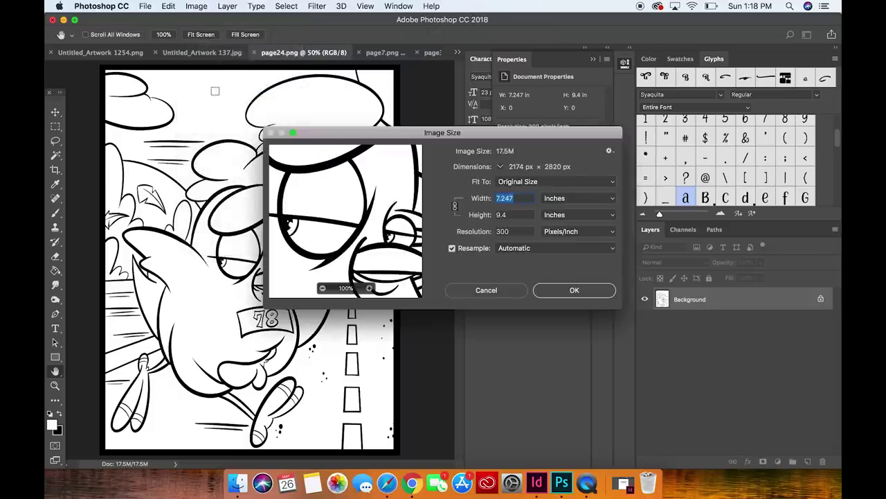
pyautogui.write('3')
pyautogui.press('Return')
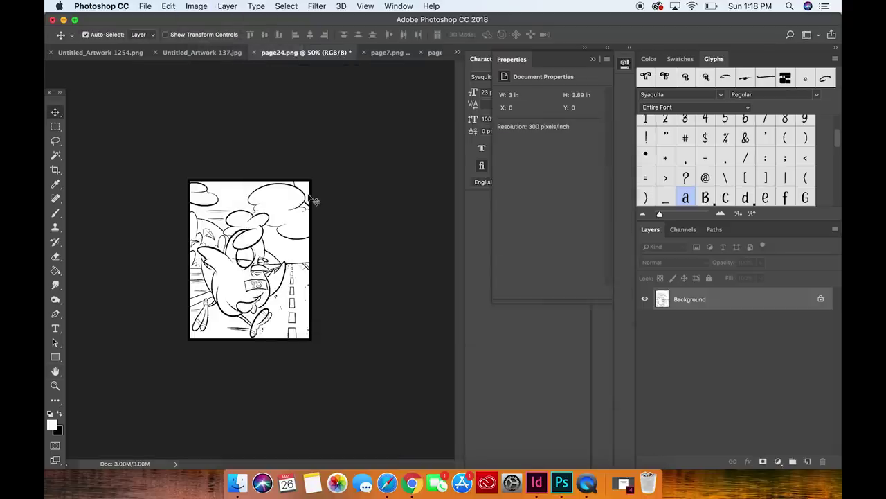
pyautogui.press('super')
pyautogui.click(458, 52)
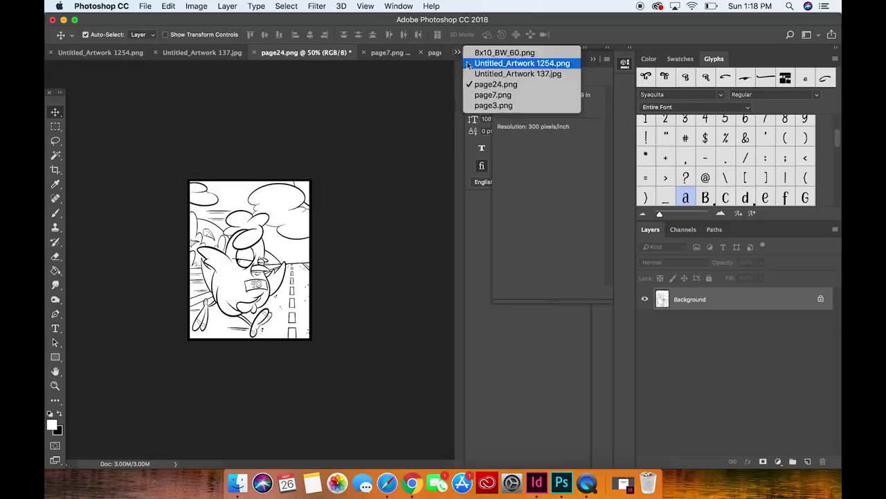
pyautogui.click(329, 165)
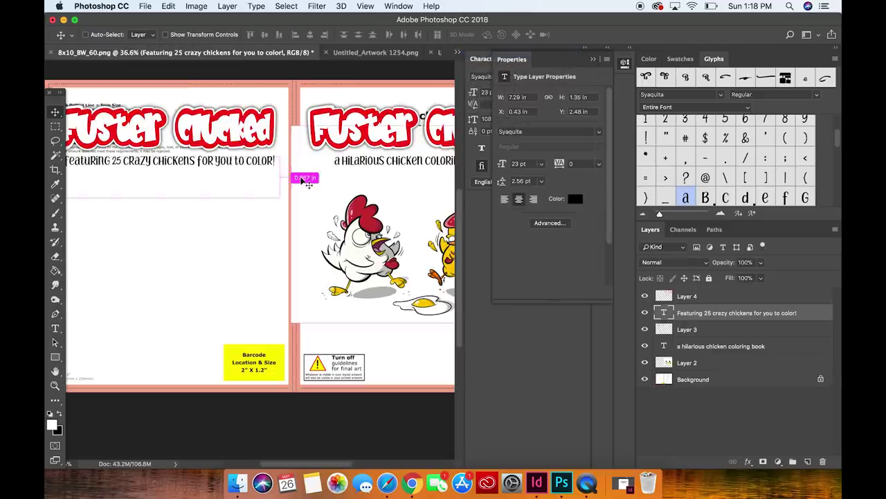
pyautogui.press('super+v')
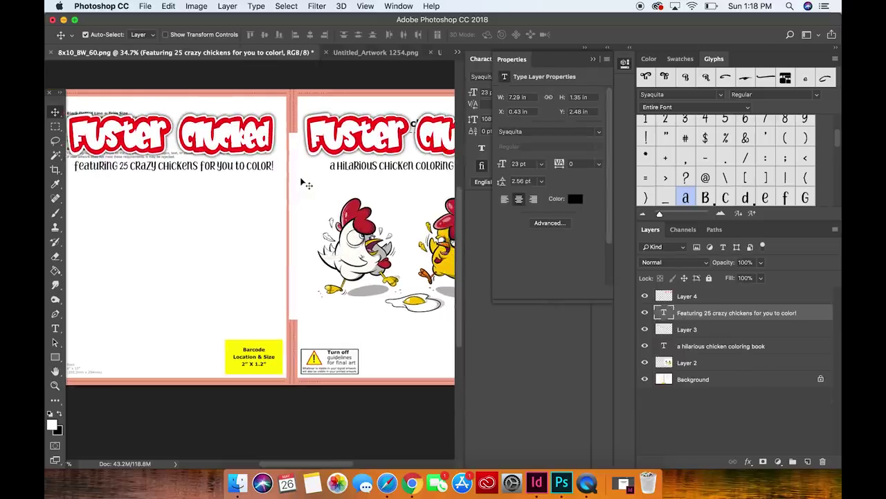
# Unlock the background layer of page24.png and bring the image into the 8x10_BW_60.png cover document
pyautogui.click(457, 52)
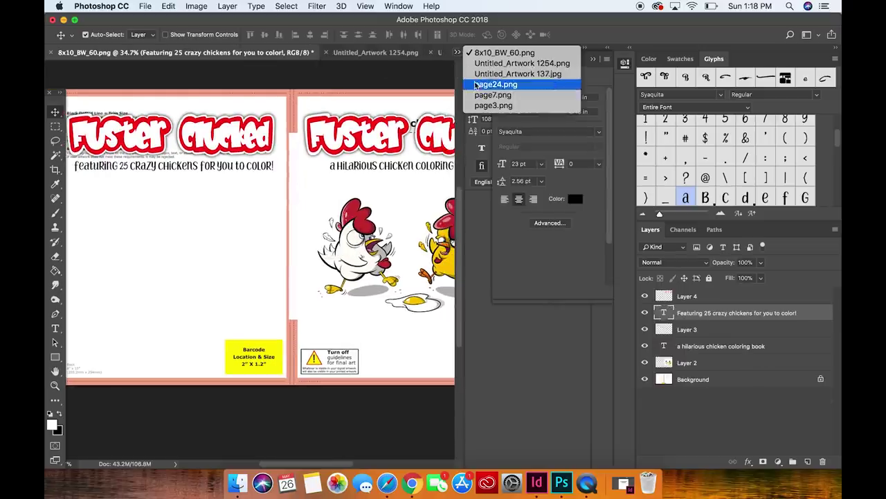
pyautogui.click(496, 84)
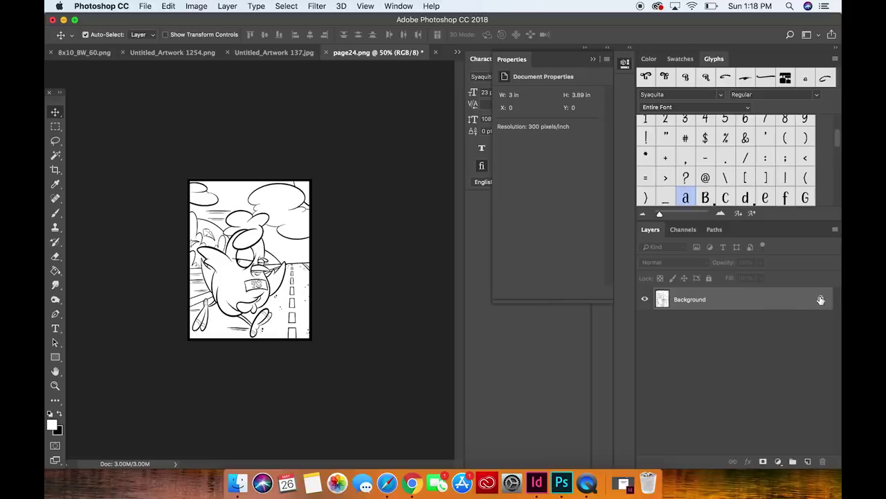
pyautogui.click(821, 299)
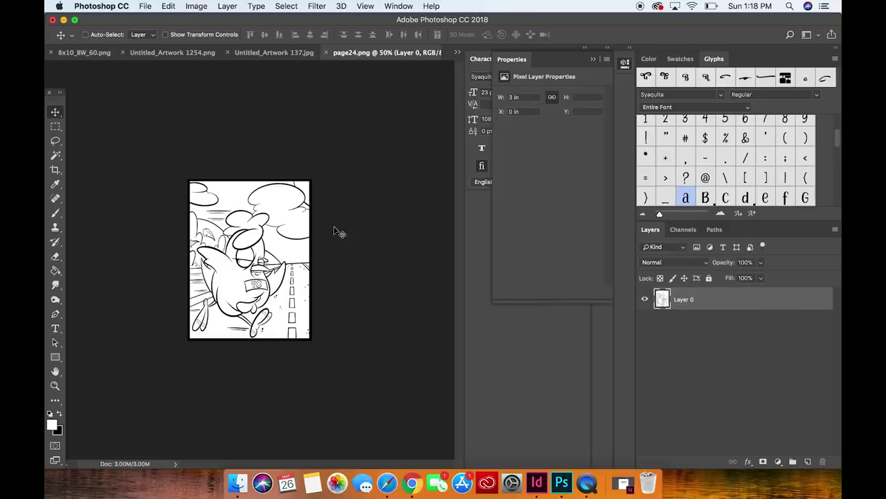
pyautogui.click(97, 54)
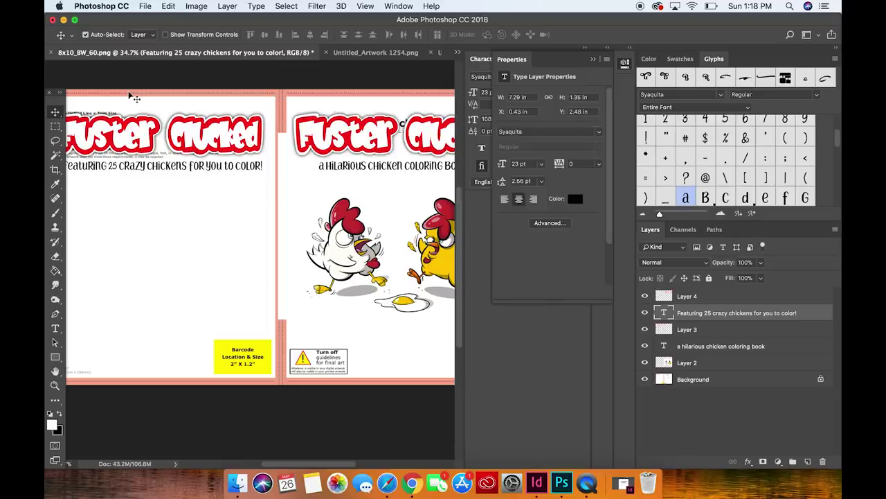
pyautogui.press('super+v')
pyautogui.scroll(-5, 129, 95)
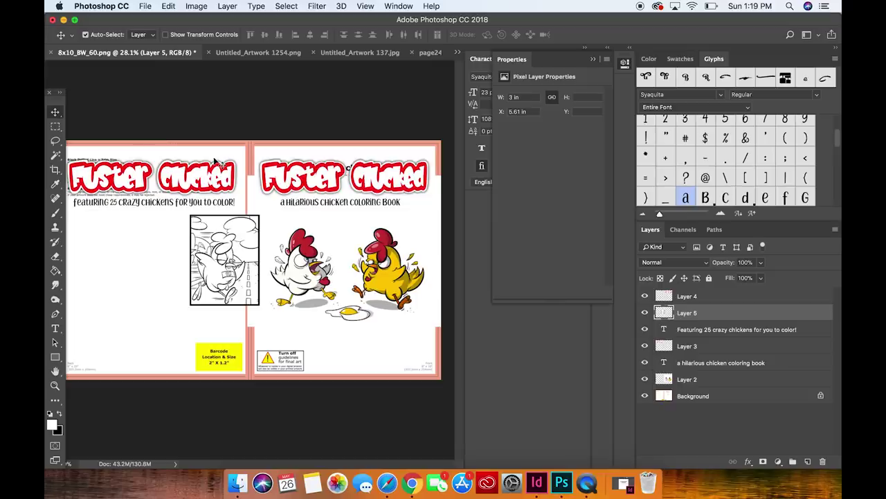
# Place the page24 image under the tagline at the back cover's left edge and scale it down to about 2.49 in wide
pyautogui.scroll(-1, 215, 161)
pyautogui.moveTo(226, 243); pyautogui.dragTo(111, 237)
pyautogui.scroll(-2, 104, 237)
pyautogui.scroll(-1, 104, 236)
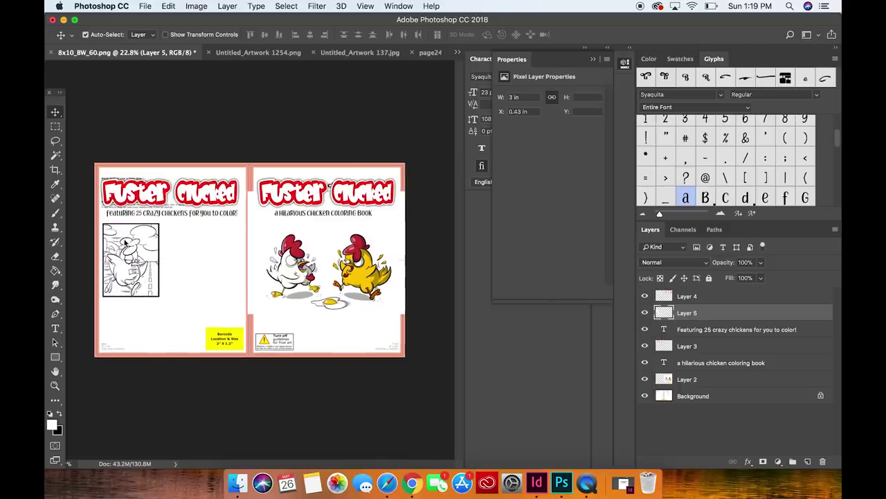
pyautogui.press('super+t')
pyautogui.moveTo(160, 223); pyautogui.dragTo(127, 251)
pyautogui.press('Return')
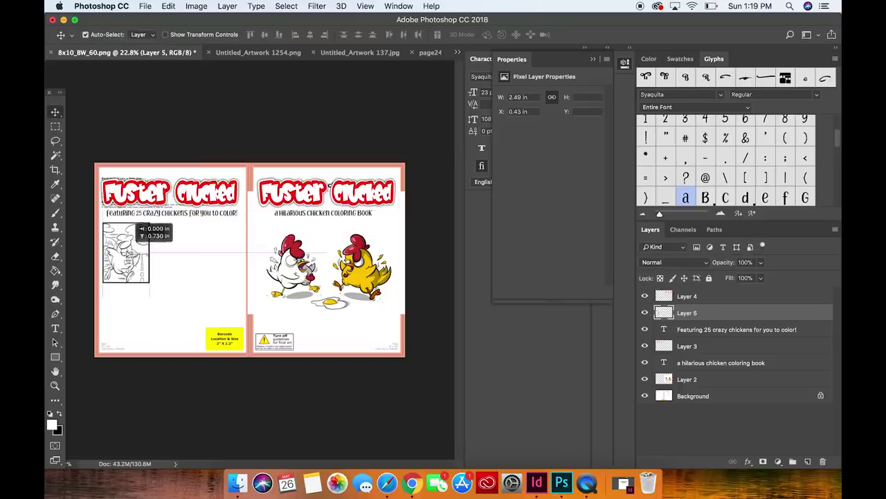
# Close Untitled_Artwork 137.jpg and page24.png without saving their changes
pyautogui.click(369, 52)
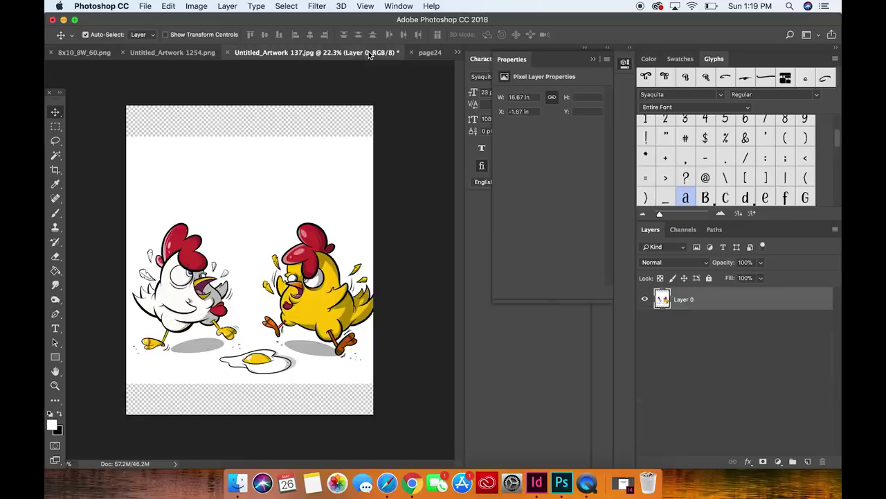
pyautogui.click(227, 53)
pyautogui.click(406, 175)
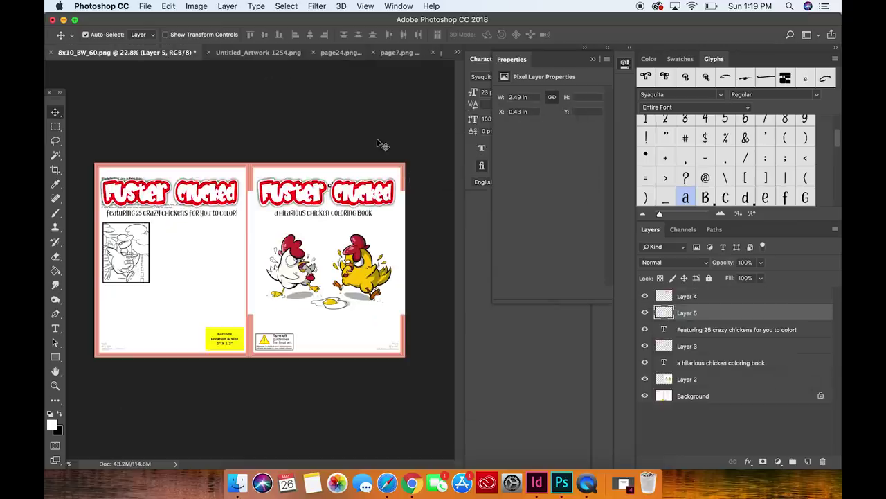
pyautogui.click(348, 55)
pyautogui.click(227, 52)
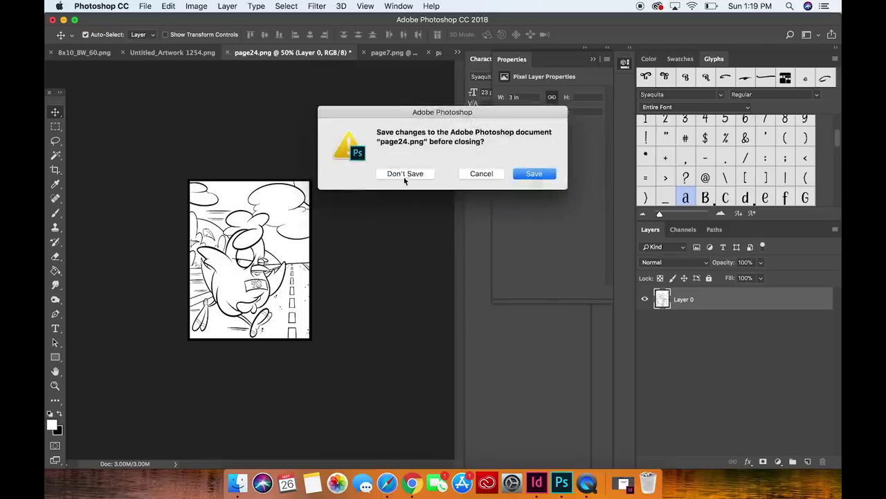
pyautogui.click(404, 174)
pyautogui.click(330, 53)
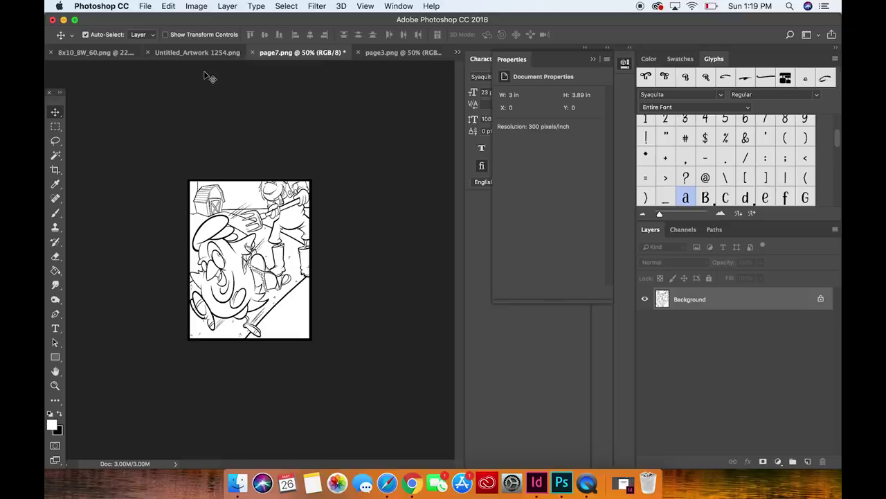
pyautogui.click(97, 53)
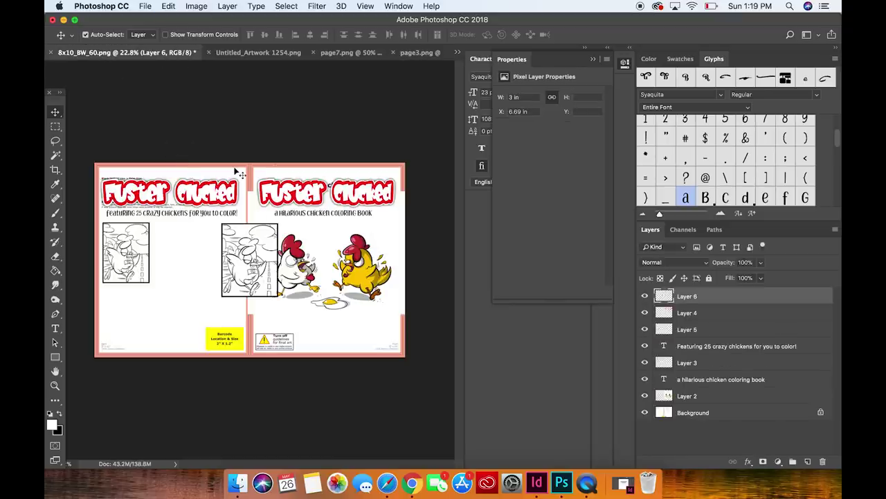
pyautogui.press('Delete')
# Unlock page3.png's background layer, bring the image into the cover document and align it under the right end of the back cover tagline
pyautogui.click(407, 54)
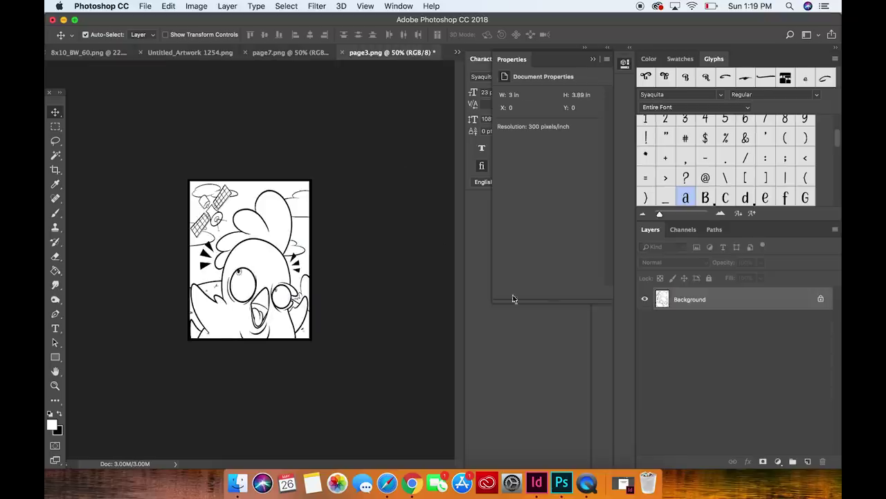
pyautogui.click(821, 302)
pyautogui.moveTo(665, 305); pyautogui.dragTo(225, 209)
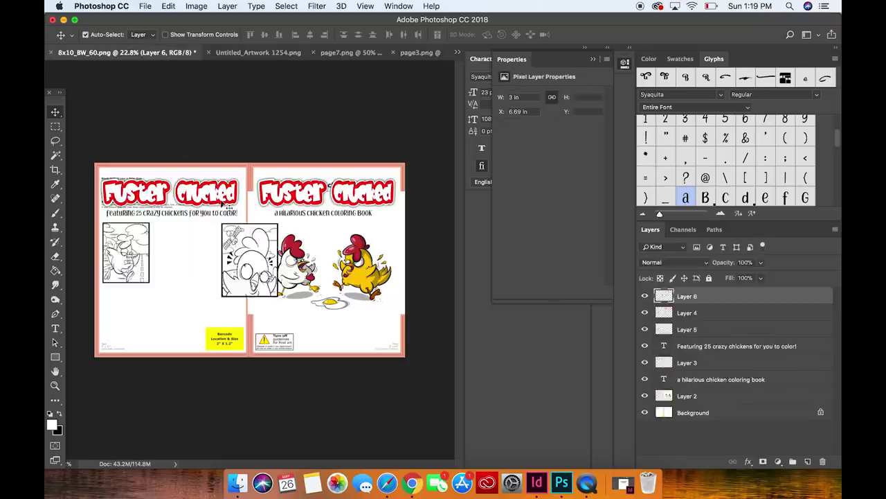
pyautogui.moveTo(261, 236); pyautogui.dragTo(226, 220)
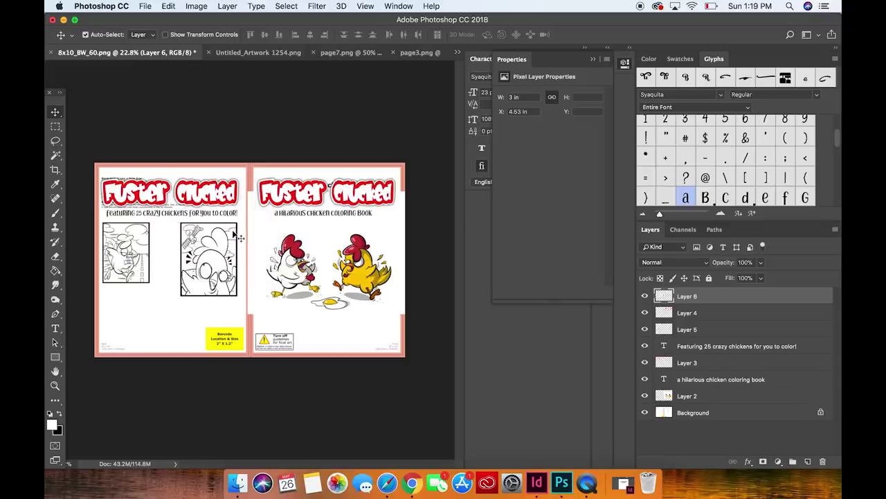
# Try to scale the page3 image down to the page24 image's size and place it alongside
pyautogui.press('super+t')
pyautogui.moveTo(208, 297); pyautogui.dragTo(208, 283)
pyautogui.moveTo(239, 252); pyautogui.dragTo(152, 288)
pyautogui.moveTo(127, 319); pyautogui.dragTo(182, 244)
pyautogui.moveTo(140, 305)
pyautogui.mouseDown()
pyautogui.moveTo(197, 220)
pyautogui.moveTo(191, 242)
pyautogui.mouseUp()
pyautogui.moveTo(192, 234); pyautogui.dragTo(172, 244)
pyautogui.press('Return')
# Close page3.png without saving its changes
pyautogui.click(426, 53)
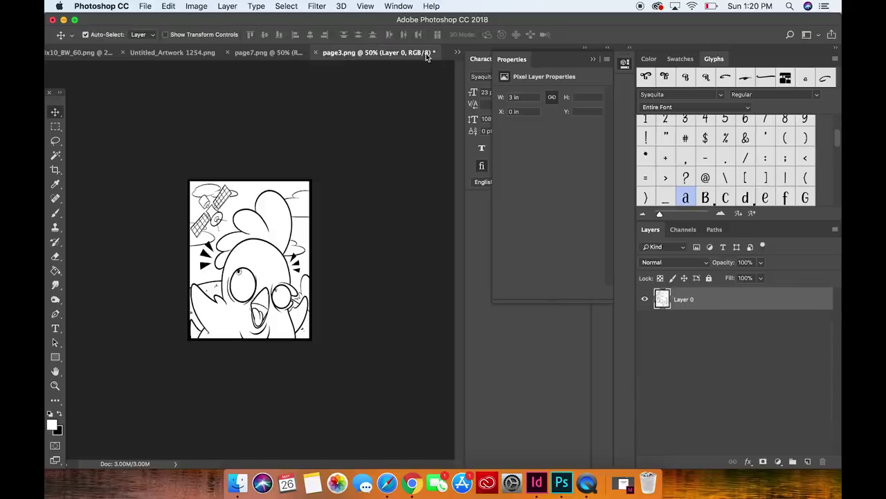
pyautogui.click(315, 53)
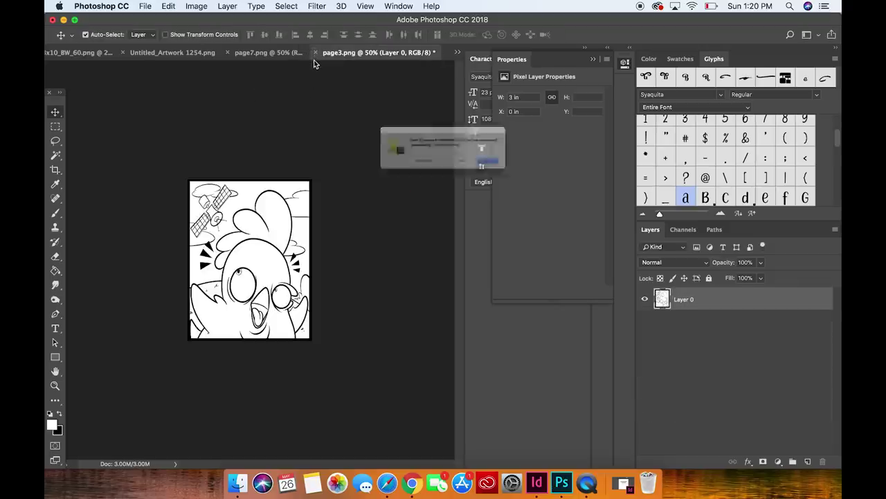
pyautogui.click(407, 174)
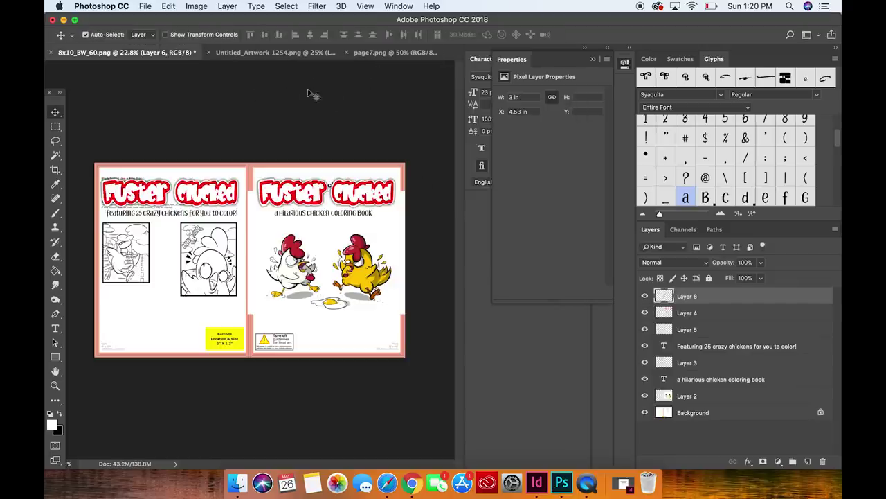
# Scale the page3 image to about 2.49 in wide, matching the page24 image, and place it just right of that image at X 3.28 in
pyautogui.press('super')
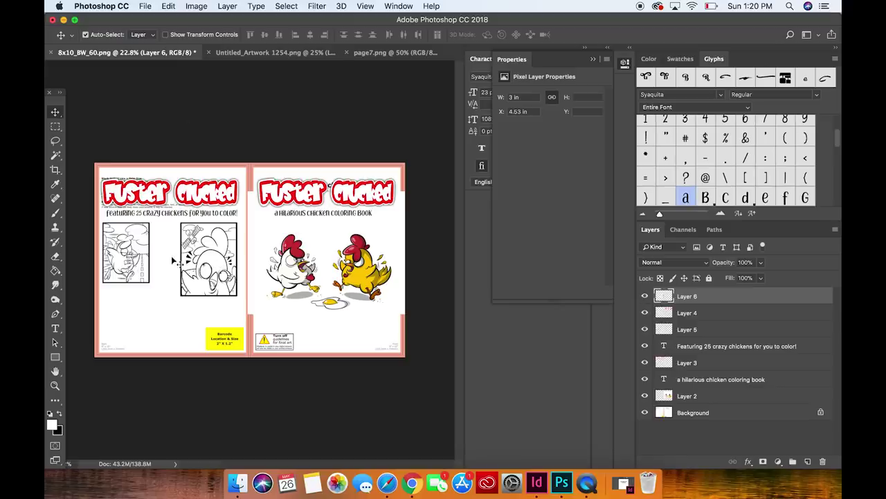
pyautogui.moveTo(204, 228); pyautogui.dragTo(189, 228)
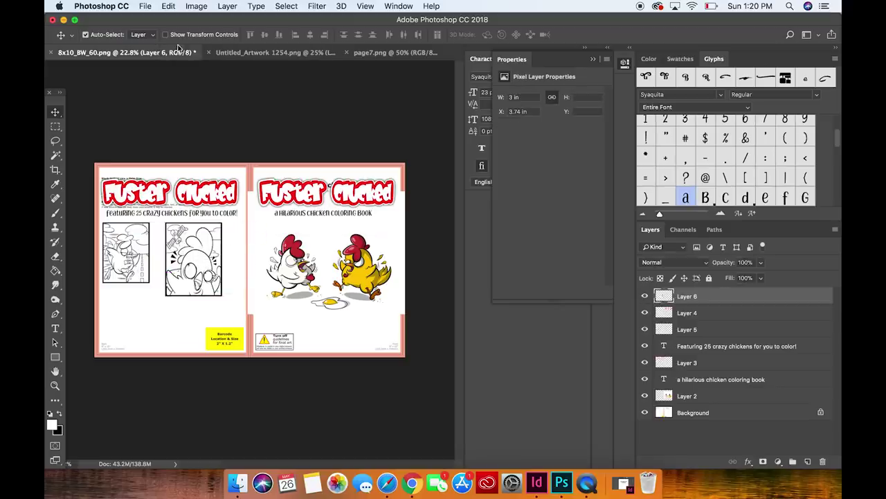
pyautogui.click(168, 6)
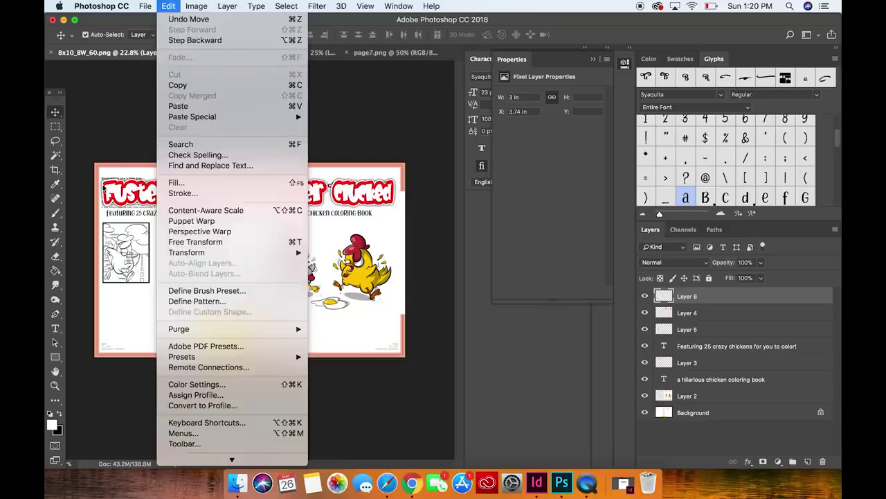
pyautogui.click(130, 210)
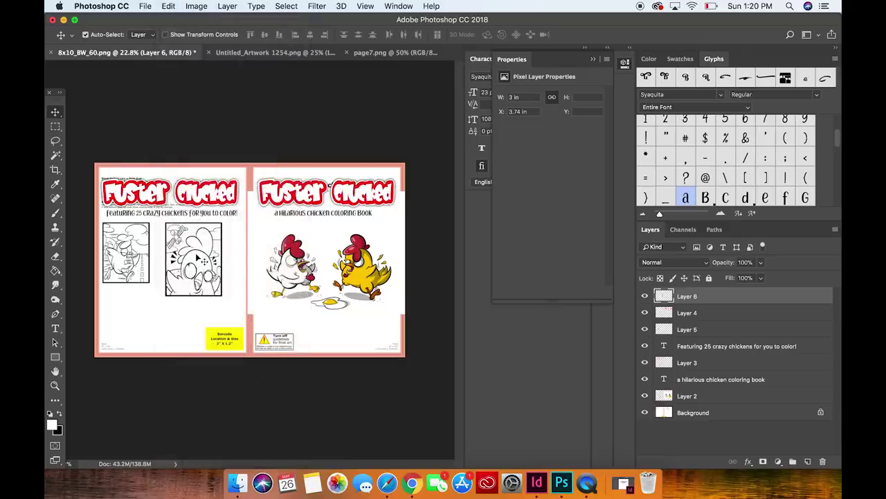
pyautogui.press('super+t')
pyautogui.moveTo(223, 296); pyautogui.dragTo(187, 269)
pyautogui.moveTo(207, 223); pyautogui.dragTo(201, 224)
pyautogui.moveTo(179, 257)
pyautogui.mouseDown()
pyautogui.moveTo(158, 289)
pyautogui.moveTo(169, 309)
pyautogui.moveTo(140, 305)
pyautogui.moveTo(128, 339)
pyautogui.moveTo(127, 328)
pyautogui.moveTo(151, 313)
pyautogui.moveTo(129, 284)
pyautogui.moveTo(201, 223)
pyautogui.mouseUp()
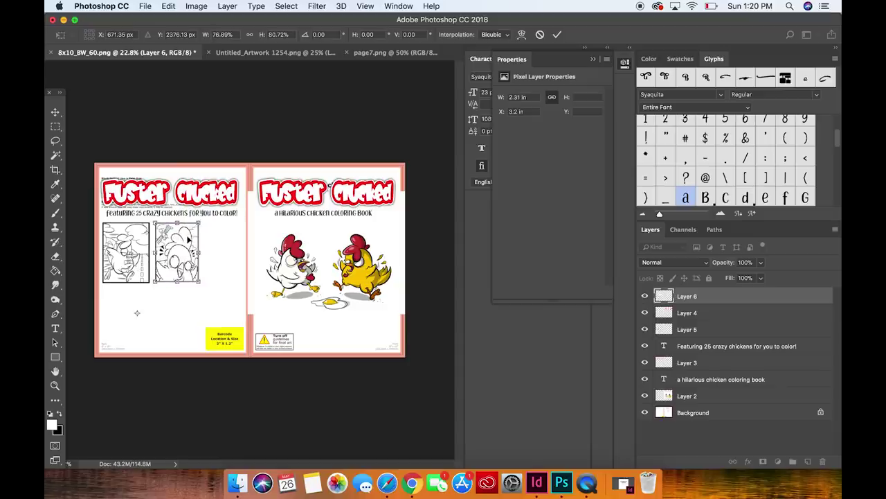
pyautogui.moveTo(177, 252)
pyautogui.mouseDown()
pyautogui.moveTo(124, 317)
pyautogui.moveTo(151, 316)
pyautogui.moveTo(183, 248)
pyautogui.mouseUp()
pyautogui.press('Return')
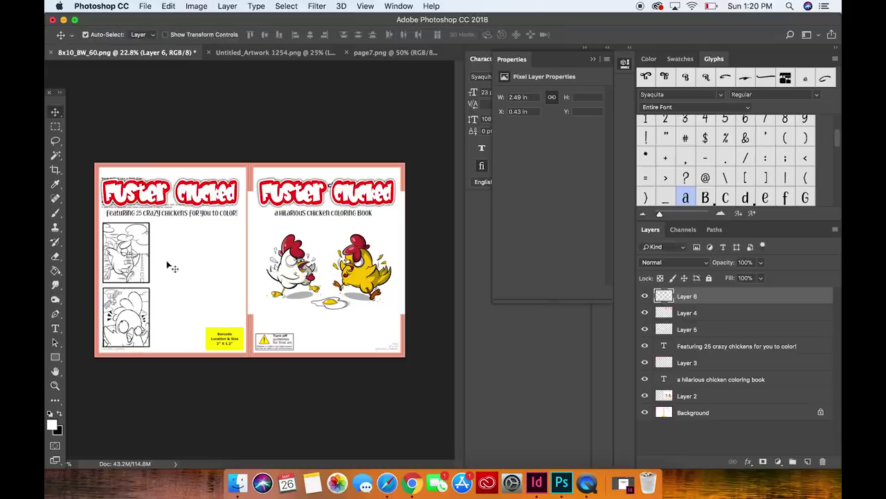
pyautogui.moveTo(142, 285); pyautogui.dragTo(196, 222)
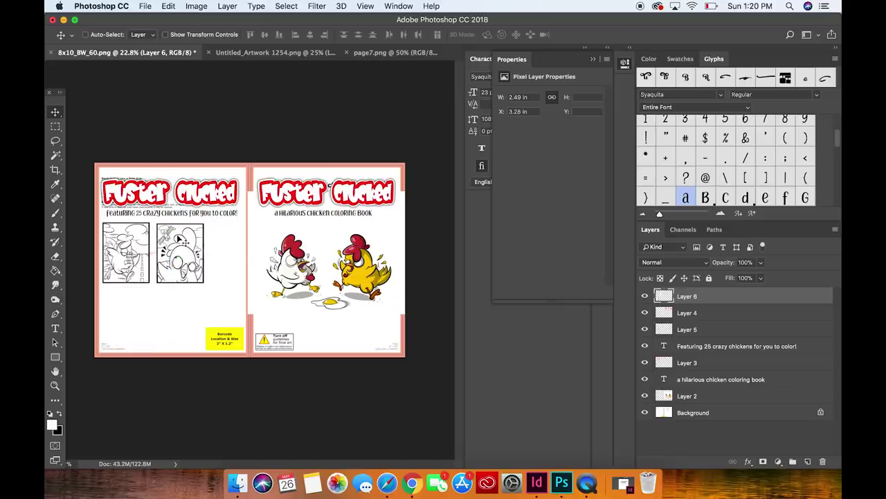
pyautogui.hotkey('ctrl', 't')
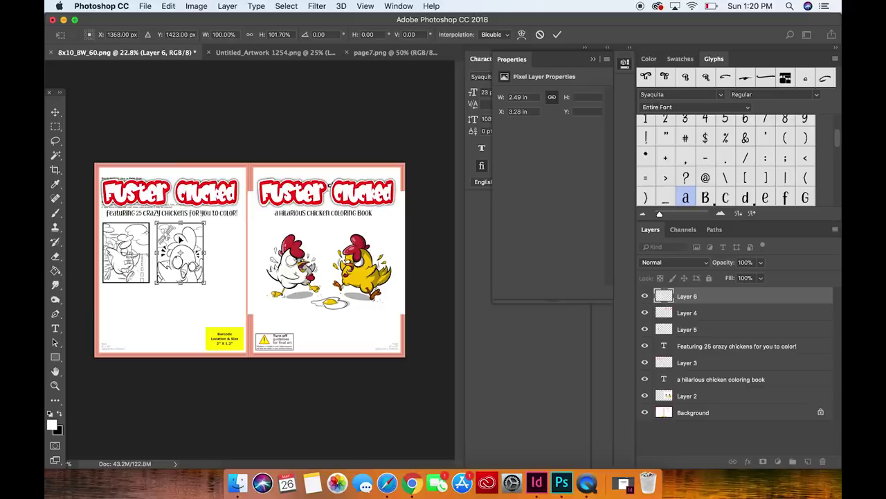
# Unlock the background layer of page7.png and bring the image into the cover document
pyautogui.click(386, 54)
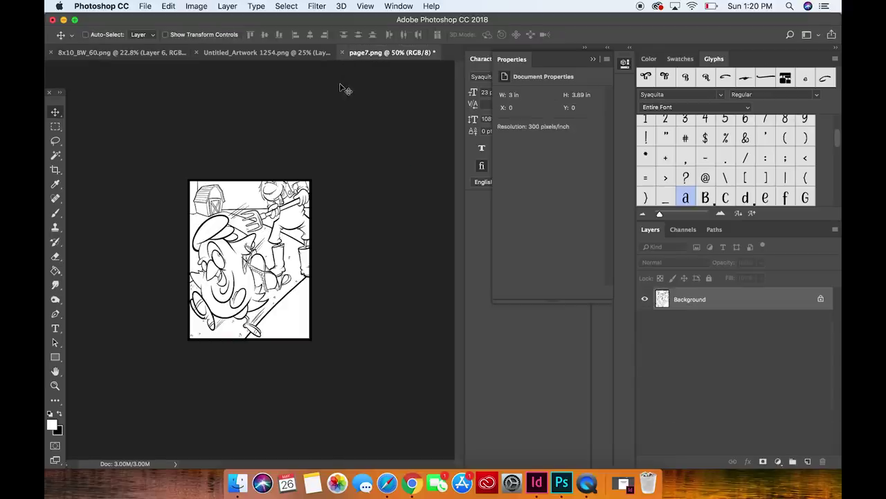
pyautogui.click(822, 299)
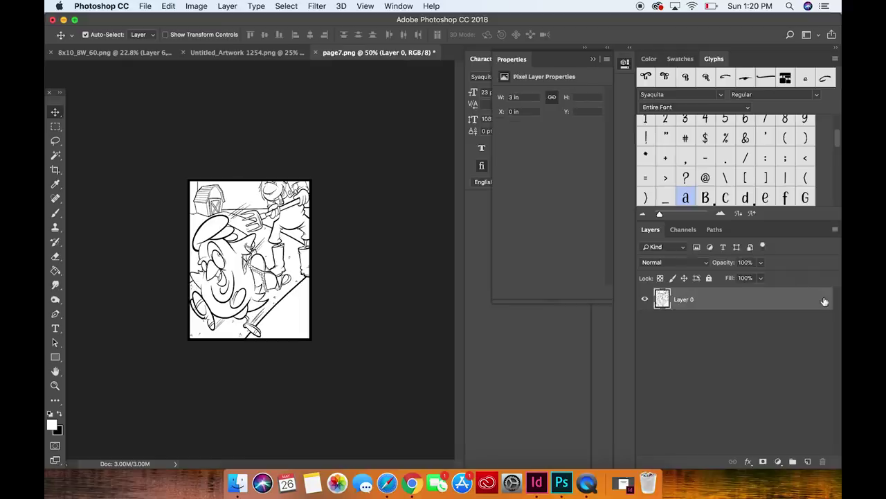
pyautogui.moveTo(116, 56); pyautogui.dragTo(242, 221)
# Scale the page7 image to about 2.49 by 3.14 in and line it up to the right of the page3 image
pyautogui.press('super+t')
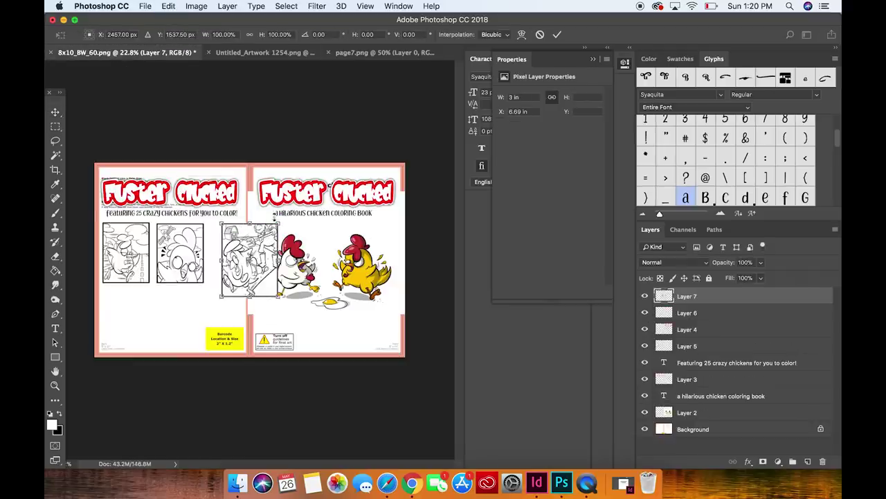
pyautogui.moveTo(243, 256); pyautogui.dragTo(231, 241)
pyautogui.moveTo(237, 210); pyautogui.dragTo(241, 249)
pyautogui.click(232, 225)
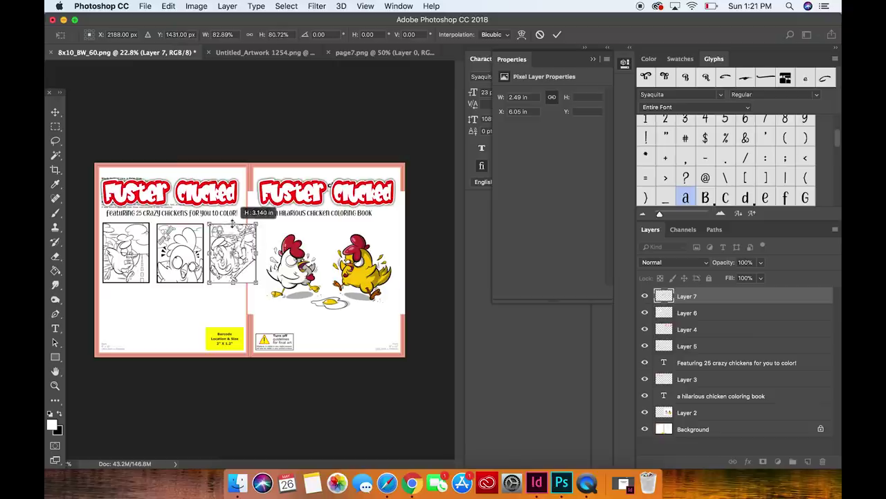
pyautogui.press('Return')
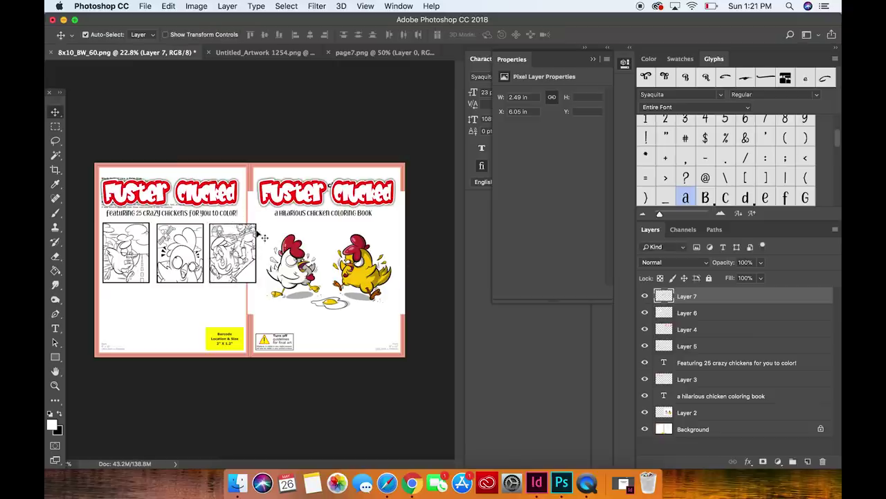
# Move Layer 5 above Layer 4 and merge the three sample page layers into a single layer
pyautogui.click(698, 318)
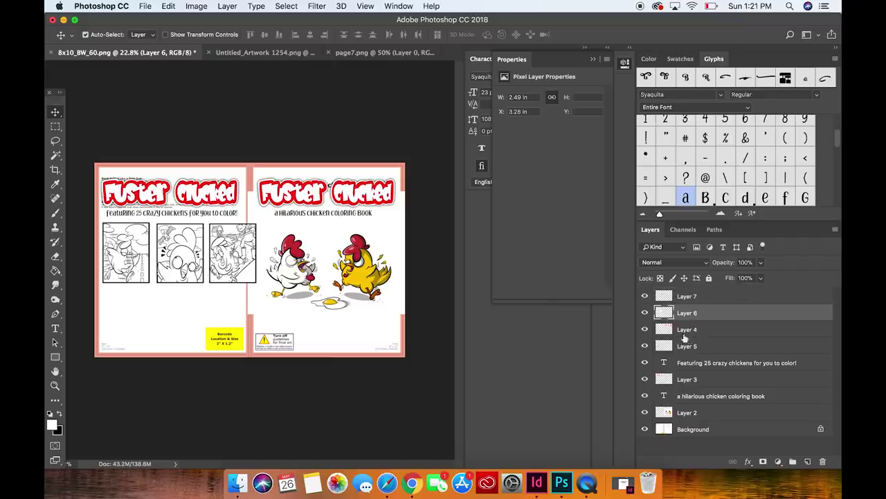
pyautogui.moveTo(688, 349); pyautogui.dragTo(687, 324)
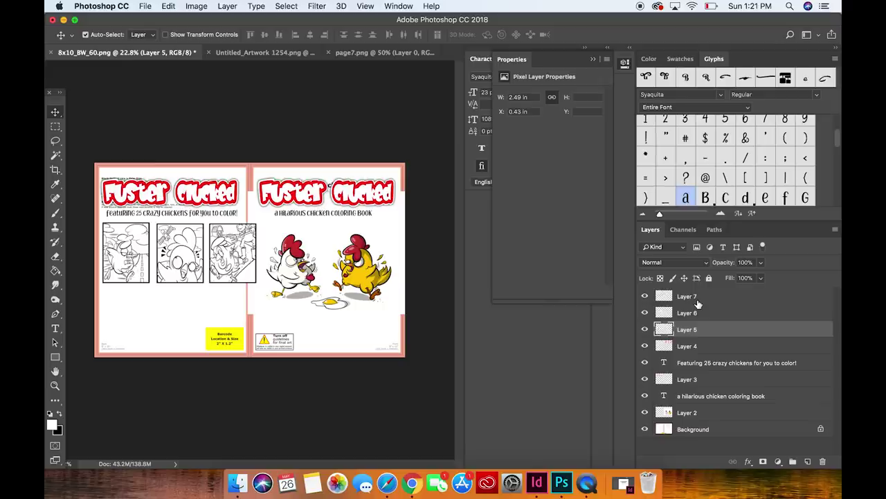
pyautogui.click(697, 301)
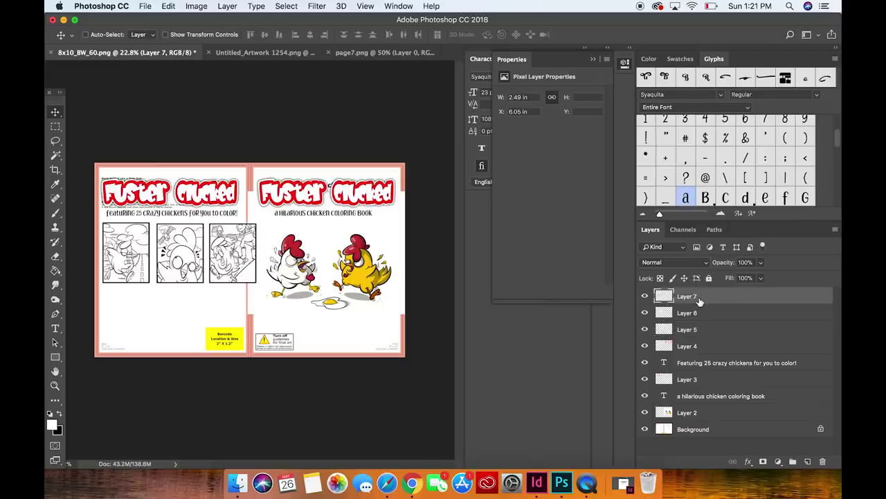
pyautogui.press('Delete')
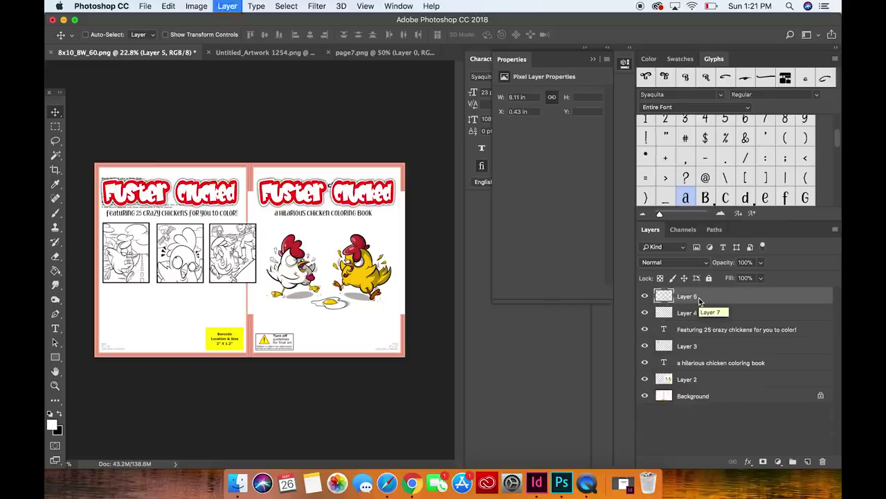
pyautogui.press('Delete')
pyautogui.click(645, 296)
pyautogui.click(645, 296)
pyautogui.click(645, 296)
# Scale the merged row of sample pages to about 6.91 in wide at X 0.62 in, within the back cover's margins
pyautogui.hotkey('ctrl', 't')
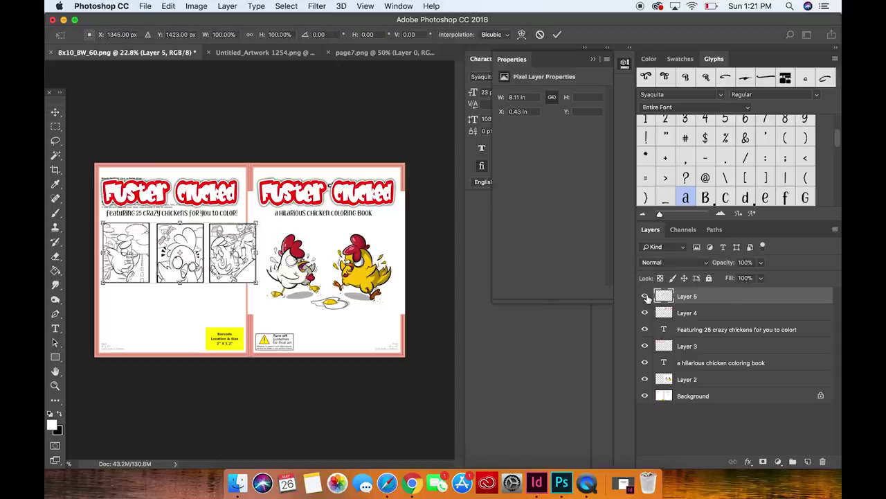
pyautogui.moveTo(257, 222); pyautogui.dragTo(231, 223)
pyautogui.moveTo(182, 246); pyautogui.dragTo(186, 245)
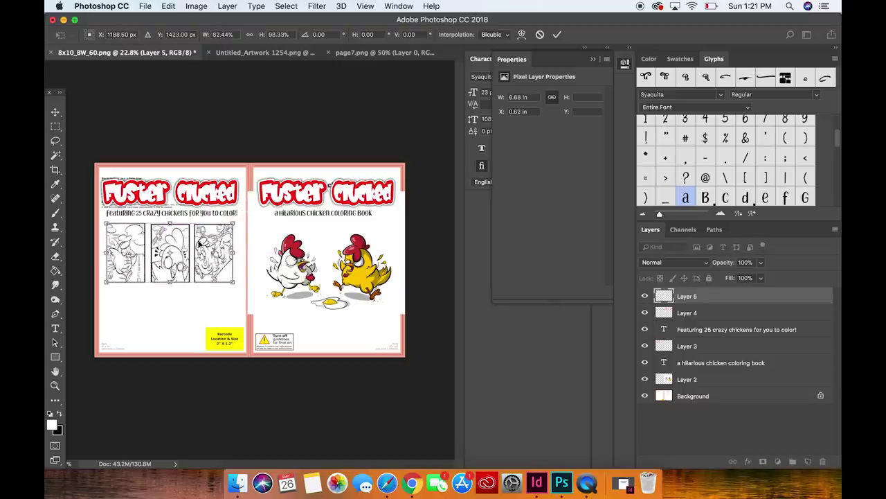
pyautogui.moveTo(230, 216); pyautogui.dragTo(239, 220)
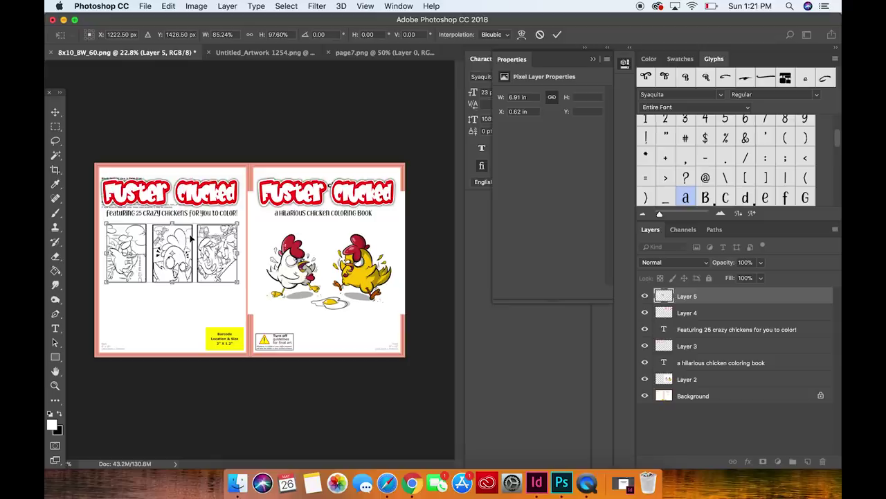
pyautogui.press('Return')
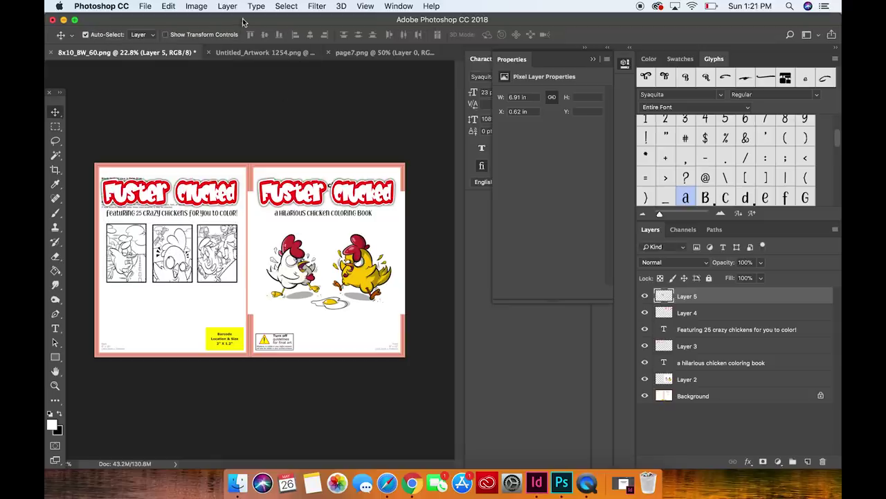
# Copy the angry chicken artwork from Untitled_Artwork 1254.png into the 8x10_BW_60.png cover document
pyautogui.click(146, 7)
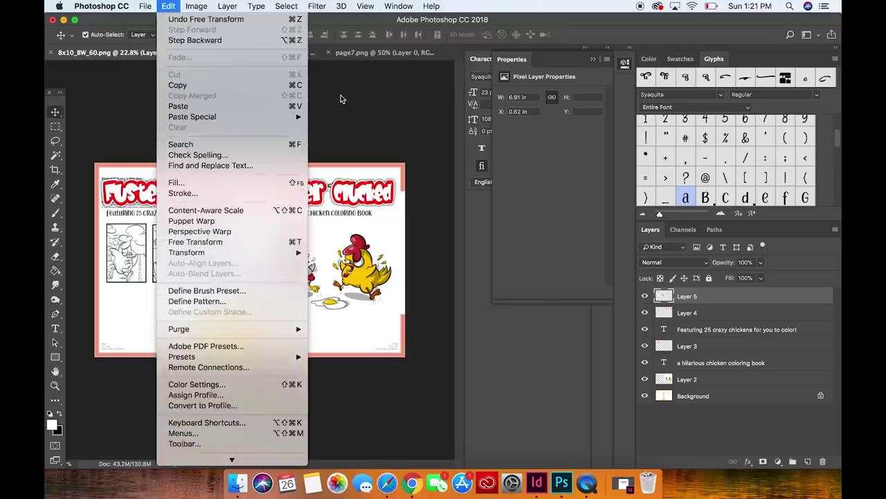
pyautogui.click(341, 95)
pyautogui.click(278, 54)
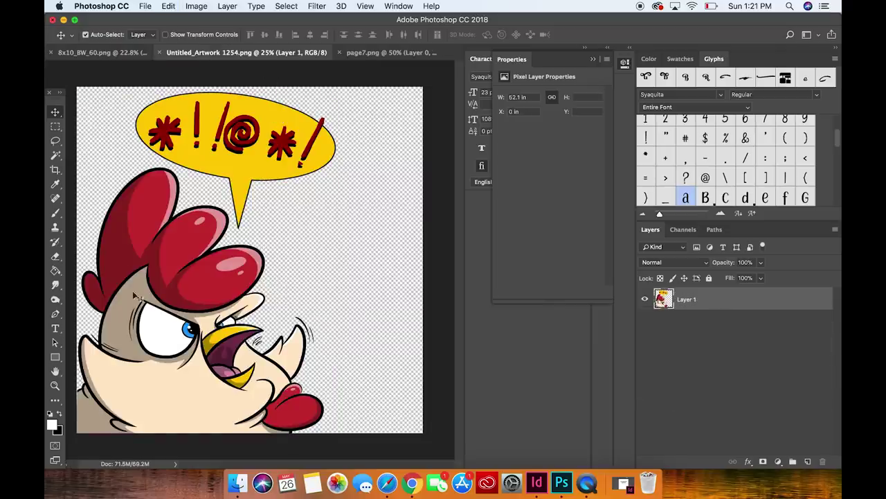
pyautogui.click(100, 53)
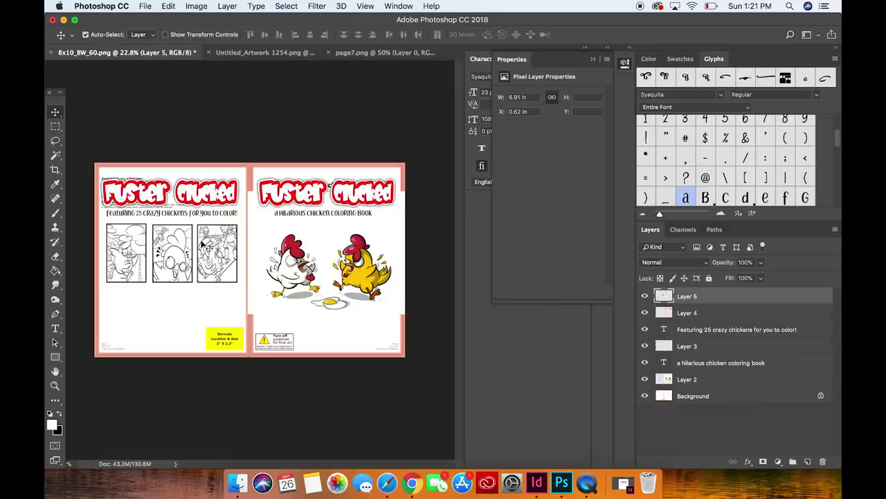
pyautogui.press('super+v')
# Scale the angry chicken artwork to about 4.18 in wide and fit it into the back cover's lower-left corner at X 0.24 in
pyautogui.press('super+t')
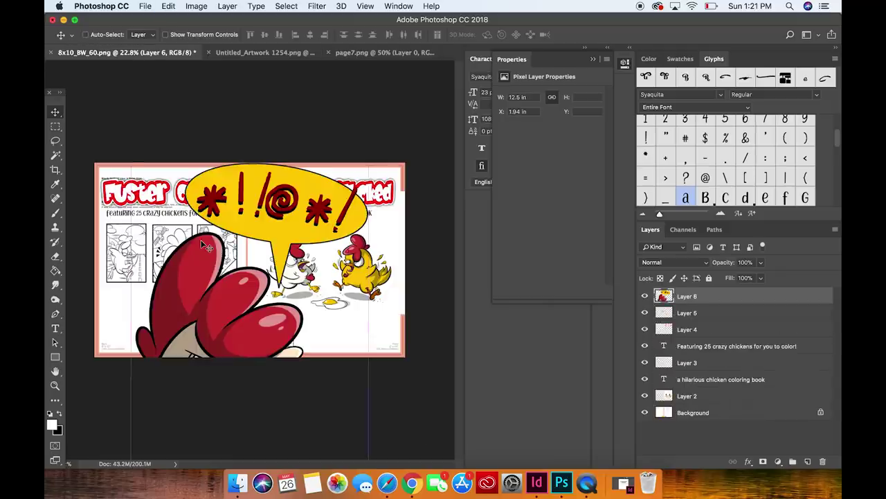
pyautogui.moveTo(371, 161); pyautogui.dragTo(224, 201)
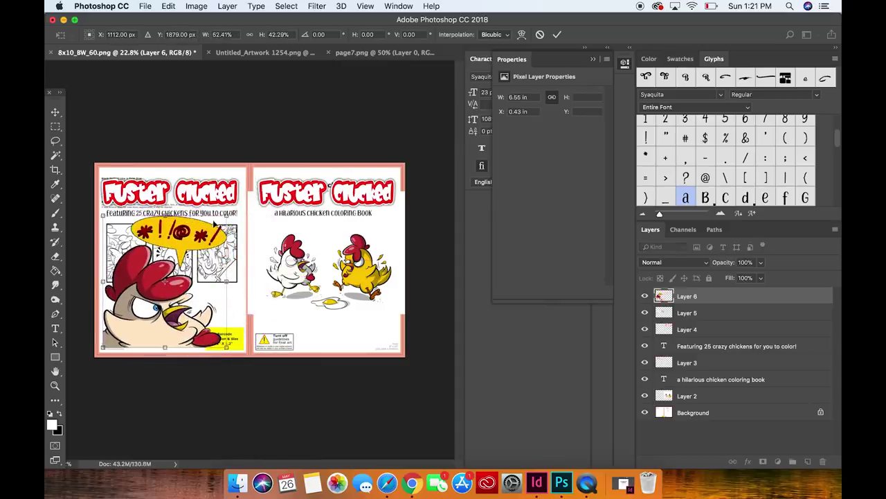
pyautogui.scroll(5, 213, 223)
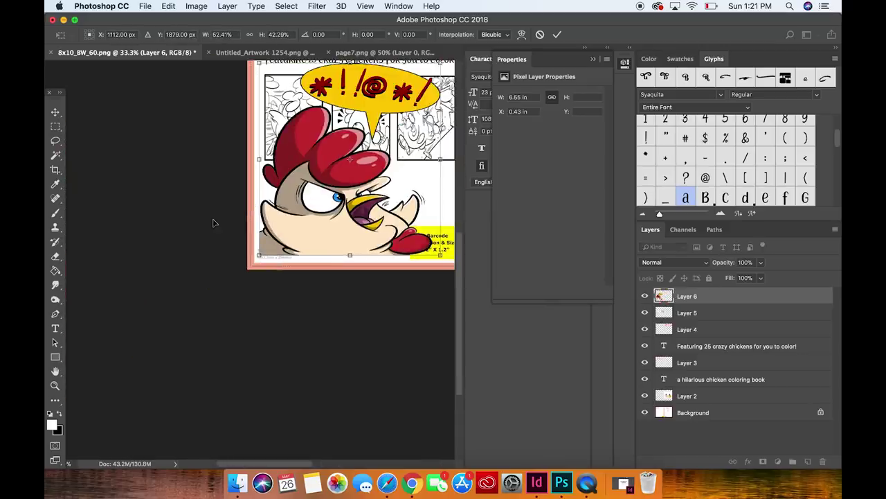
pyautogui.moveTo(351, 160)
pyautogui.mouseDown()
pyautogui.moveTo(354, 178)
pyautogui.moveTo(342, 186)
pyautogui.moveTo(344, 159)
pyautogui.mouseUp()
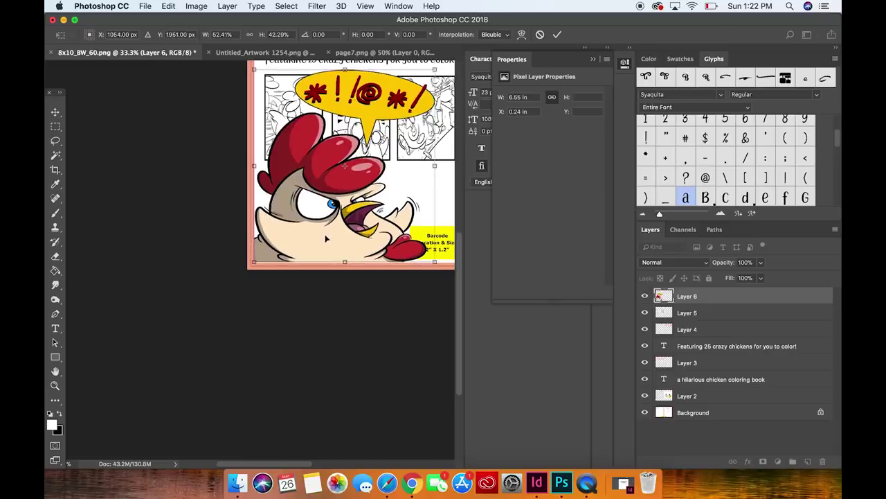
pyautogui.scroll(2, 325, 238)
pyautogui.scroll(1, 325, 239)
pyautogui.moveTo(383, 262); pyautogui.dragTo(385, 260)
pyautogui.scroll(-2, 385, 261)
pyautogui.scroll(-1, 385, 261)
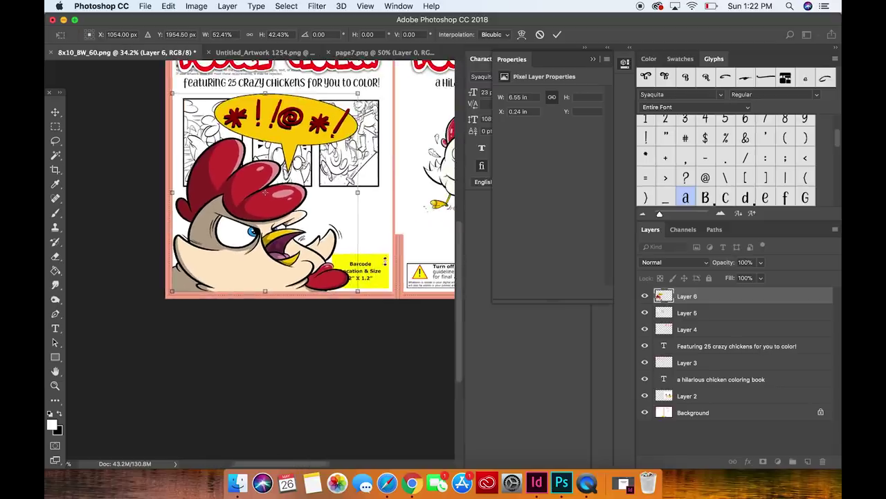
pyautogui.moveTo(358, 94); pyautogui.dragTo(290, 142)
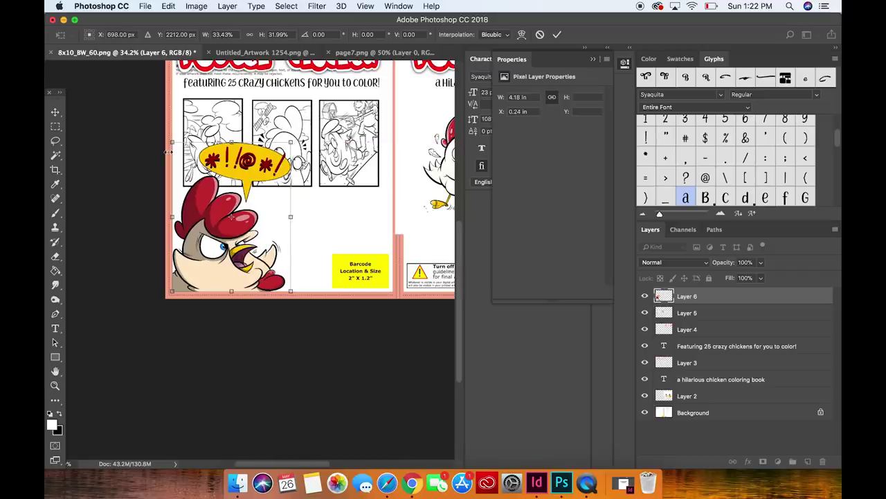
pyautogui.click(54, 139)
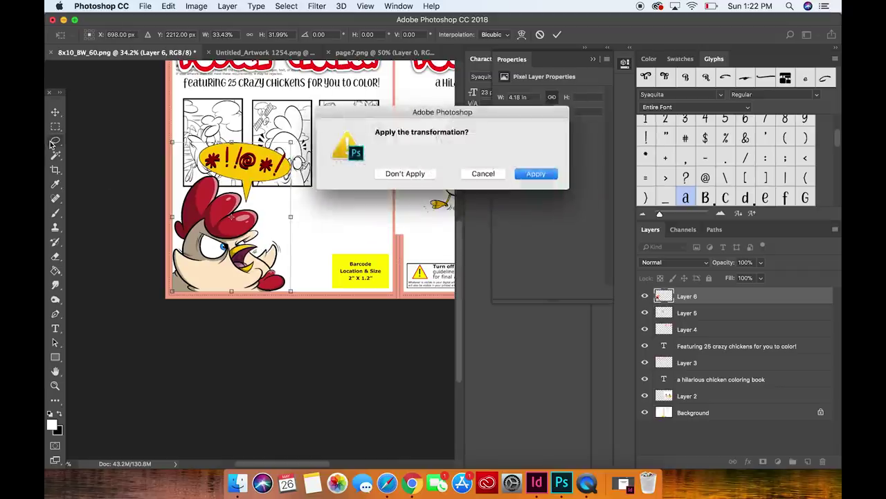
pyautogui.press('Return')
pyautogui.moveTo(185, 130); pyautogui.dragTo(192, 148)
pyautogui.press('Delete')
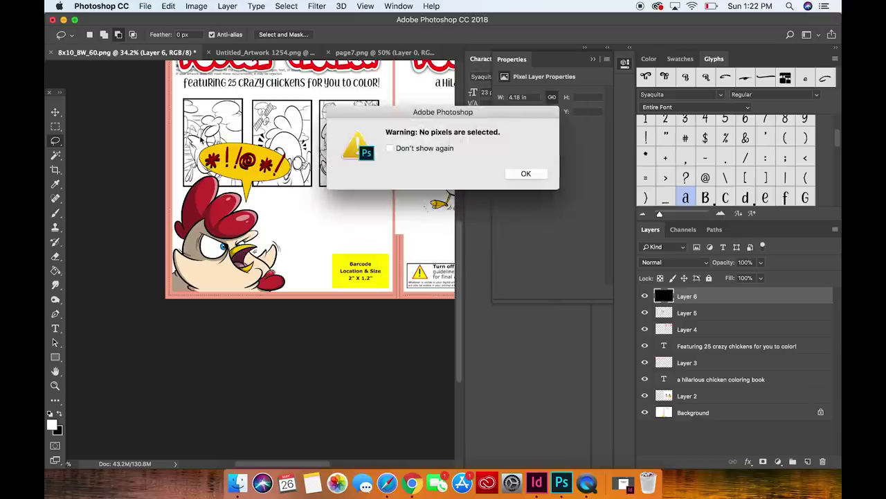
pyautogui.press('Return')
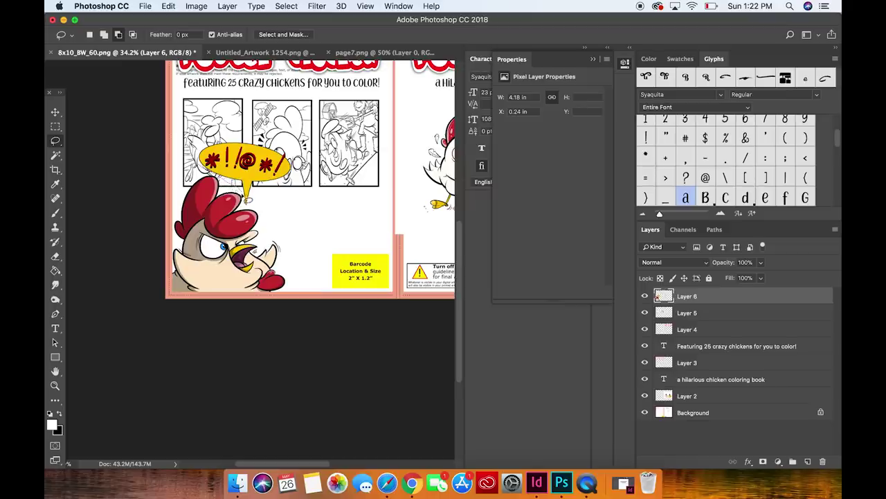
# Lasso the speech bubble above the angry chicken, cut it out, and undo the cut
pyautogui.moveTo(251, 212)
pyautogui.mouseDown()
pyautogui.moveTo(281, 207)
pyautogui.moveTo(319, 169)
pyautogui.moveTo(248, 112)
pyautogui.moveTo(211, 118)
pyautogui.mouseUp()
pyautogui.press('super+x')
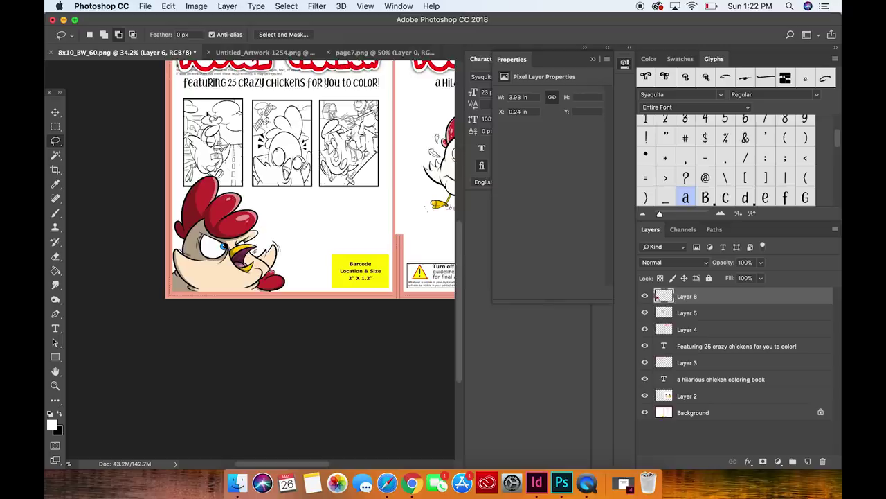
pyautogui.scroll(5, 208, 151)
pyautogui.hscroll(4, 208, 151)
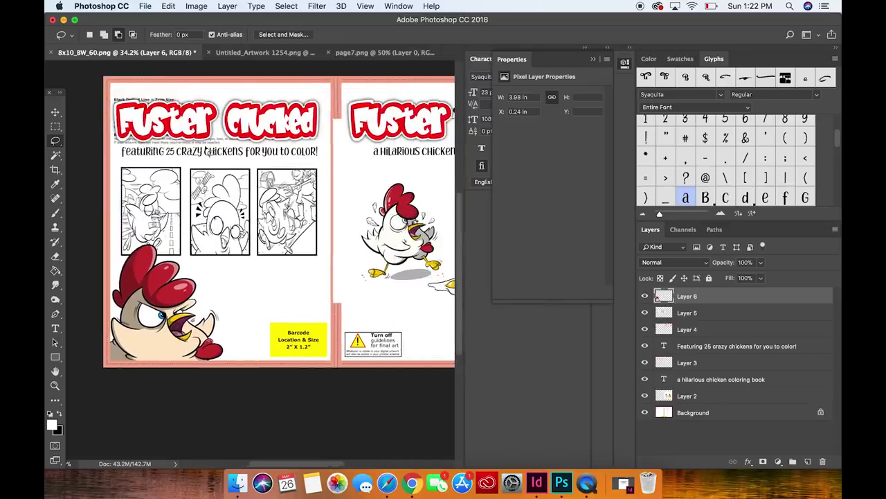
pyautogui.press('super+z')
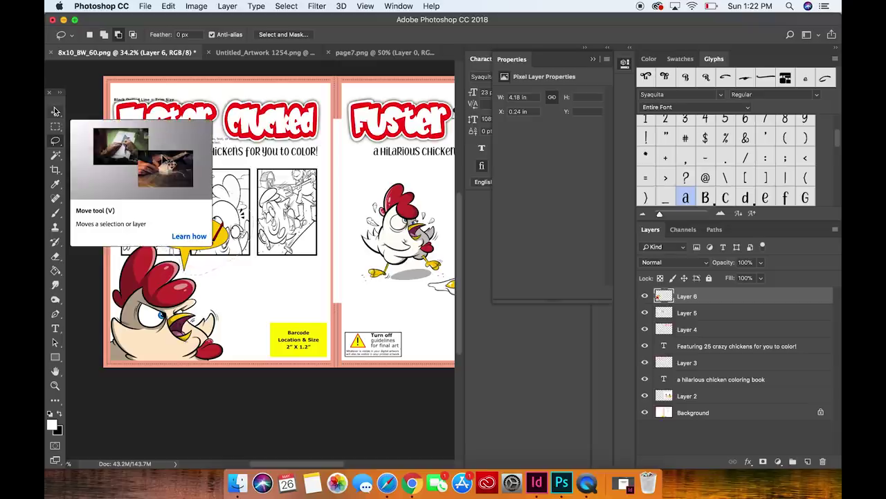
# Move the selected speech bubble to the right of the chicken below the sample pages, tilt it clockwise, and deselect it
pyautogui.click(56, 112)
pyautogui.moveTo(183, 243); pyautogui.dragTo(244, 299)
pyautogui.press('super+t')
pyautogui.moveTo(295, 266); pyautogui.dragTo(268, 296)
pyautogui.press('Return')
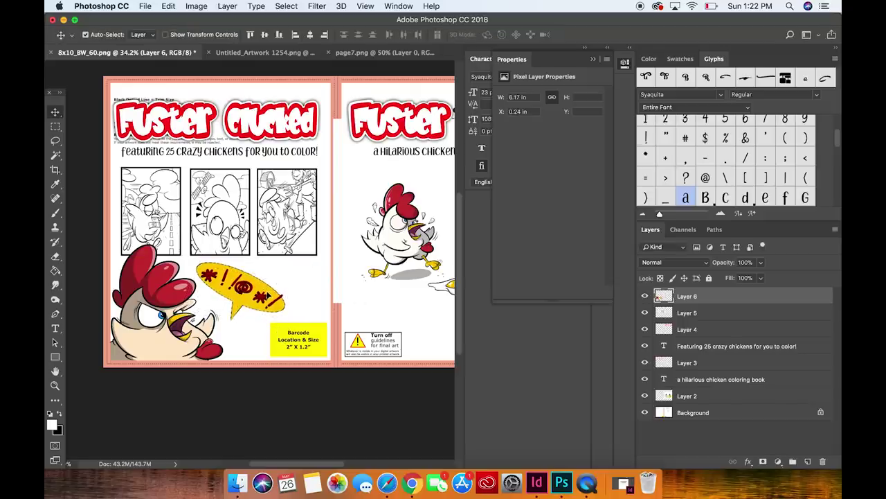
pyautogui.press('m')
# Hide all artwork layers and the Background, and add a new empty layer between Layer 2 and the Background
pyautogui.scroll(-1, 200, 167)
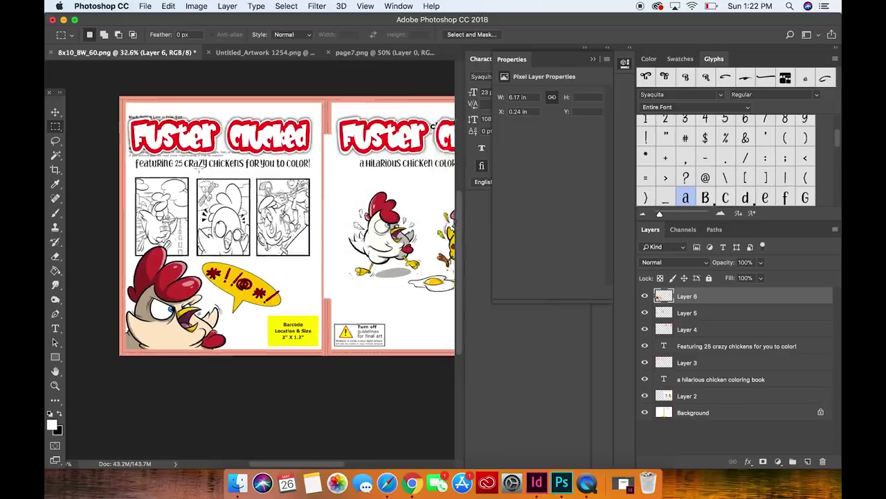
pyautogui.scroll(-2, 199, 168)
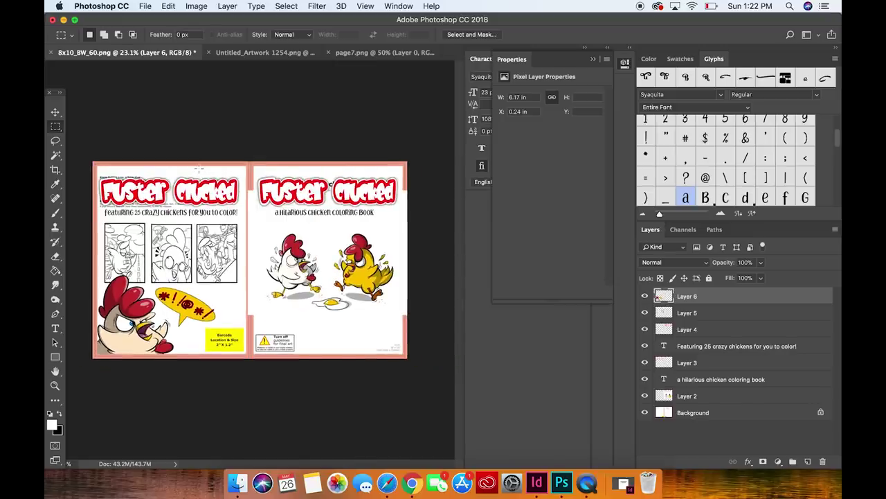
pyautogui.scroll(1, 248, 258)
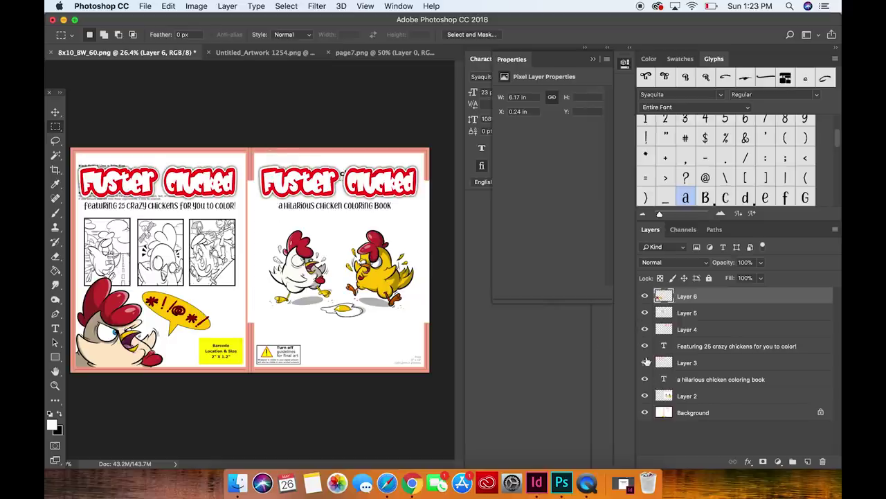
pyautogui.moveTo(646, 296); pyautogui.dragTo(645, 404)
pyautogui.click(698, 400)
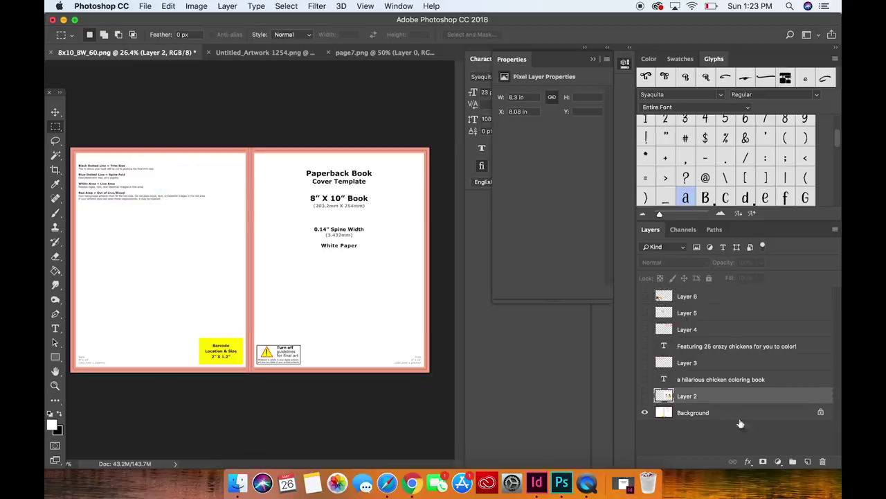
pyautogui.click(806, 462)
pyautogui.moveTo(693, 397); pyautogui.dragTo(690, 422)
pyautogui.click(645, 429)
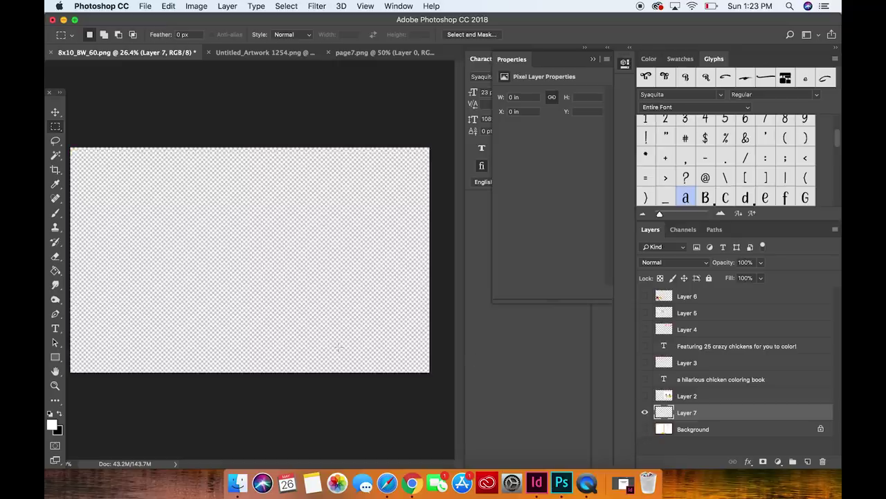
# Fill the new layer with white using the Paint Bucket and show all artwork layers again
pyautogui.click(56, 270)
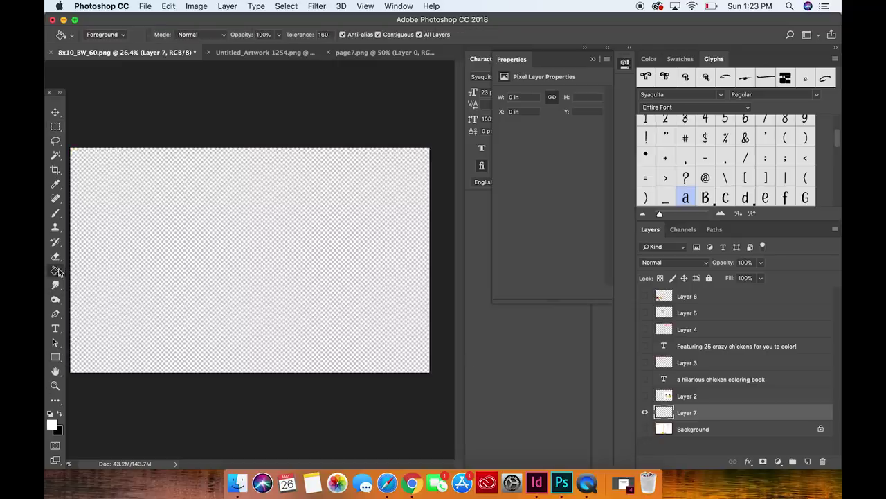
pyautogui.click(189, 267)
pyautogui.click(645, 297)
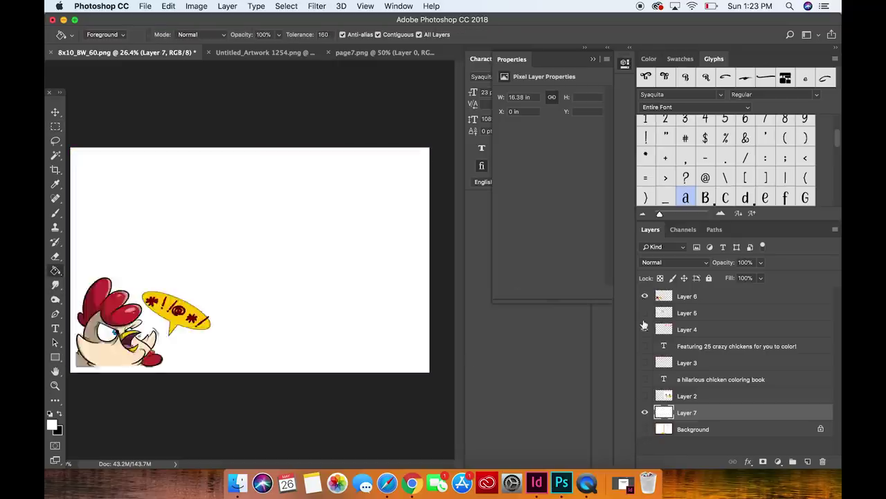
pyautogui.moveTo(645, 321); pyautogui.dragTo(645, 400)
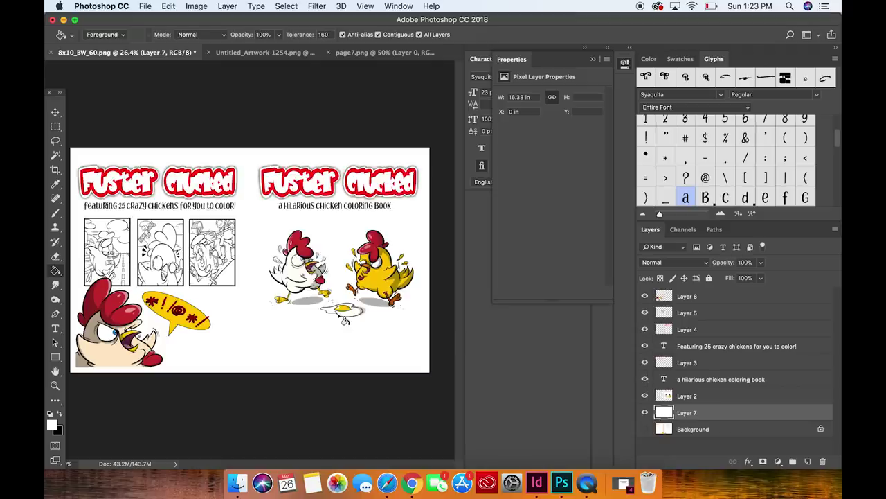
# Show the Background template in place of the white Layer 7 and select Layer 2
pyautogui.scroll(1, 345, 320)
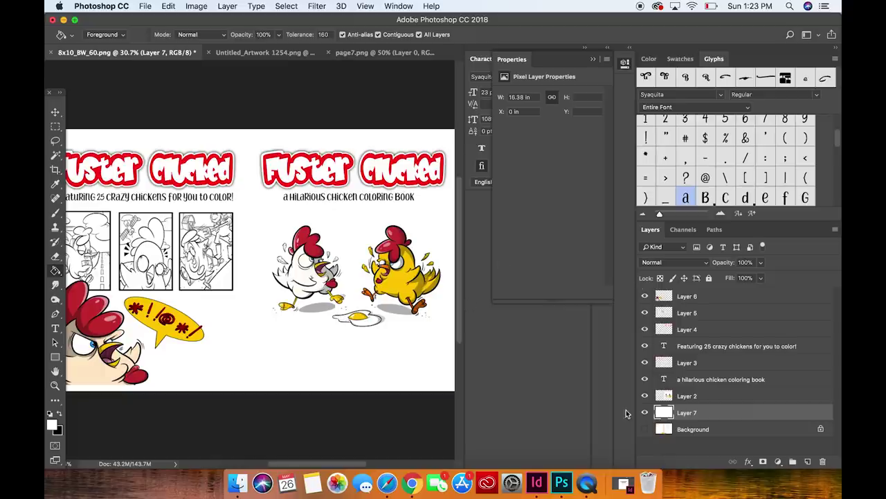
pyautogui.click(645, 428)
pyautogui.click(644, 414)
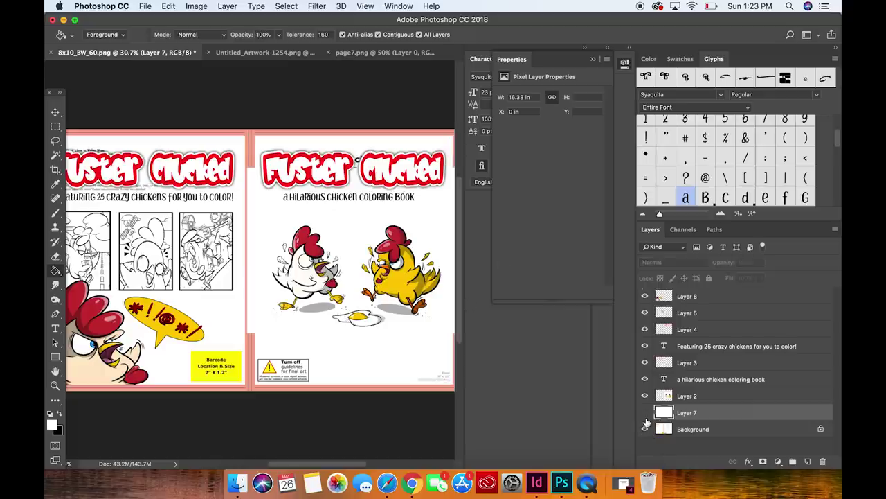
pyautogui.click(644, 413)
pyautogui.click(644, 413)
pyautogui.click(671, 396)
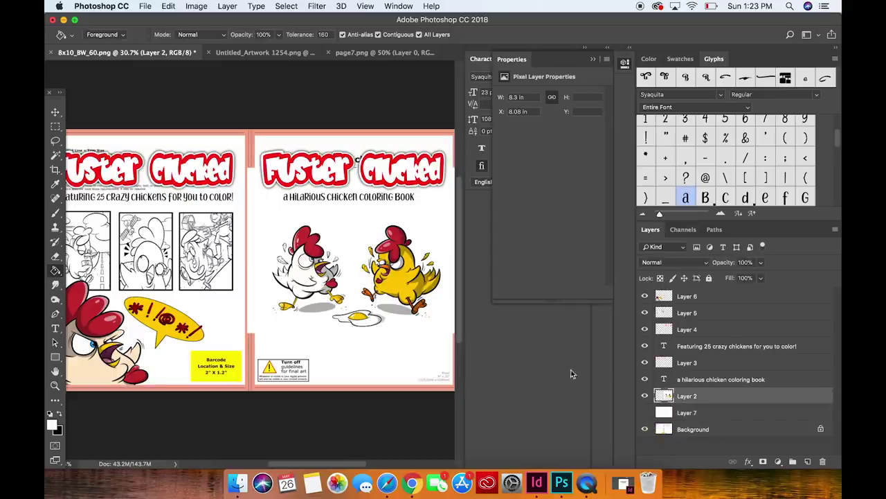
# Stretch the front-cover chickens on Layer 2 to about 110% height and move them slightly lower on the page
pyautogui.press('super+t')
pyautogui.moveTo(352, 332); pyautogui.dragTo(352, 348)
pyautogui.moveTo(359, 304); pyautogui.dragTo(361, 311)
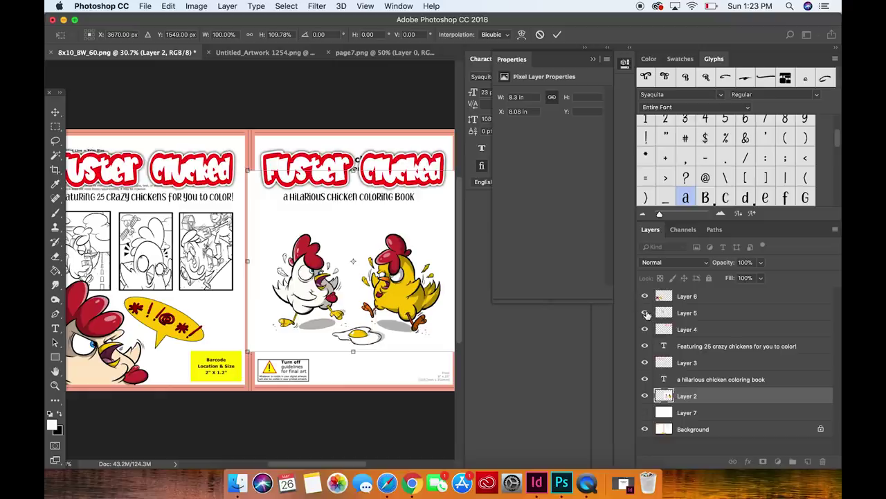
pyautogui.press('Return')
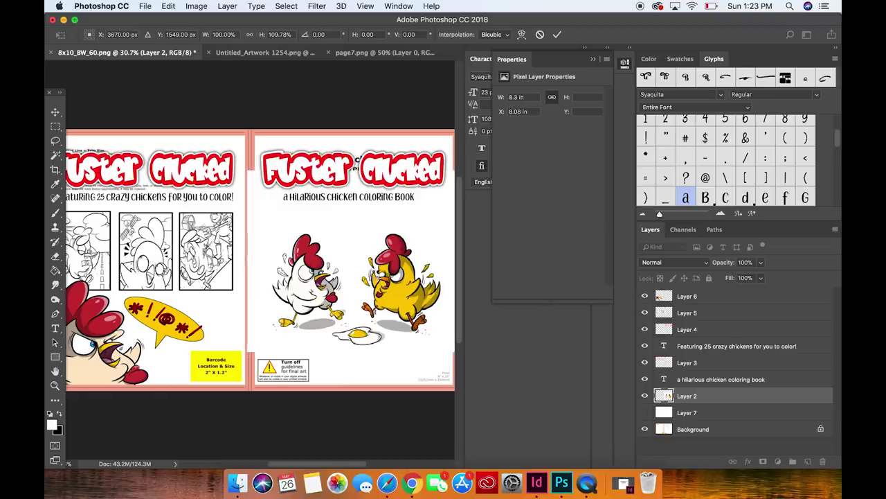
# Show the white Layer 7 again to cover the template and fit the whole cover in view
pyautogui.press('g')
pyautogui.press('super+0')
pyautogui.click(645, 413)
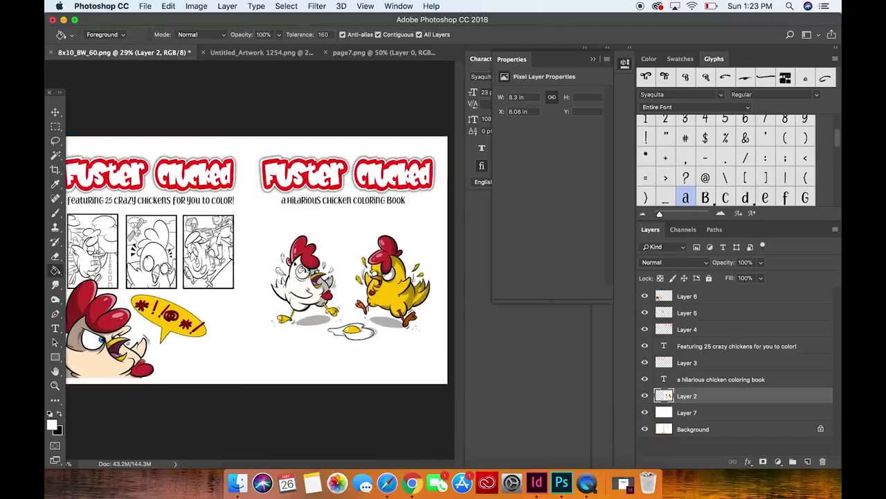
pyautogui.scroll(-3, 297, 271)
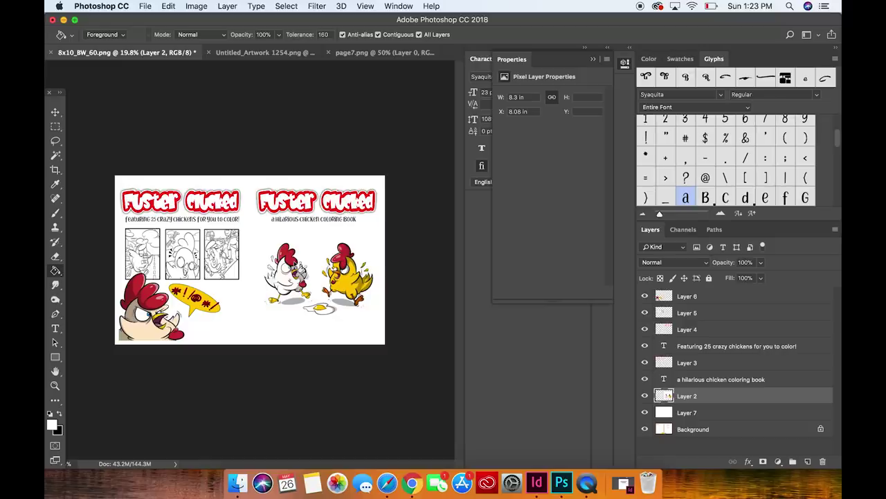
# Start saving the cover under a new name, with the Fuster Clucked folder as destination and "fccover" as file name
pyautogui.click(145, 6)
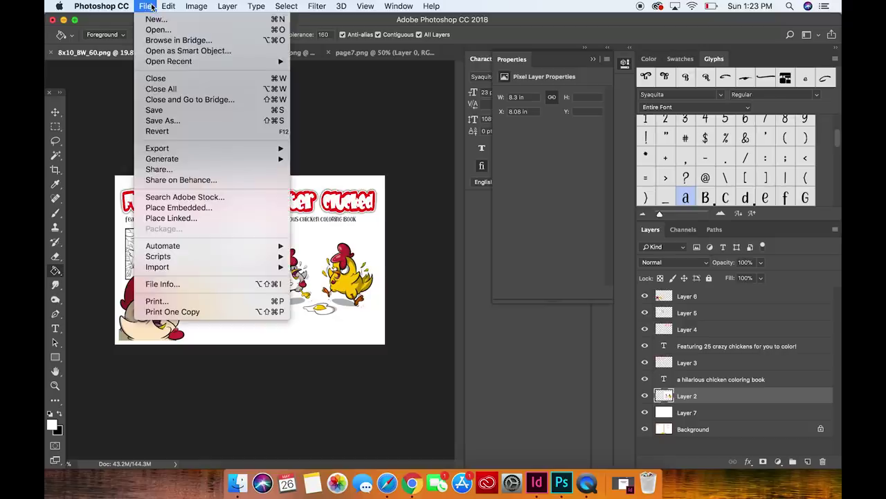
pyautogui.click(163, 121)
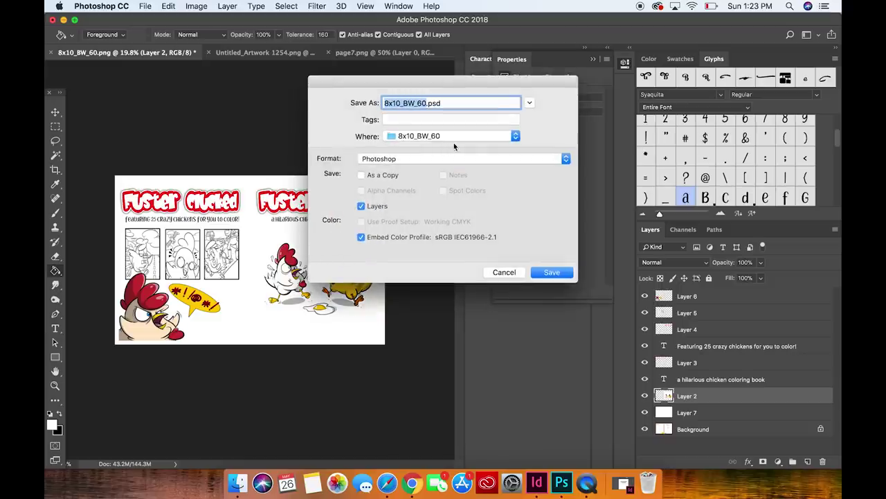
pyautogui.click(473, 140)
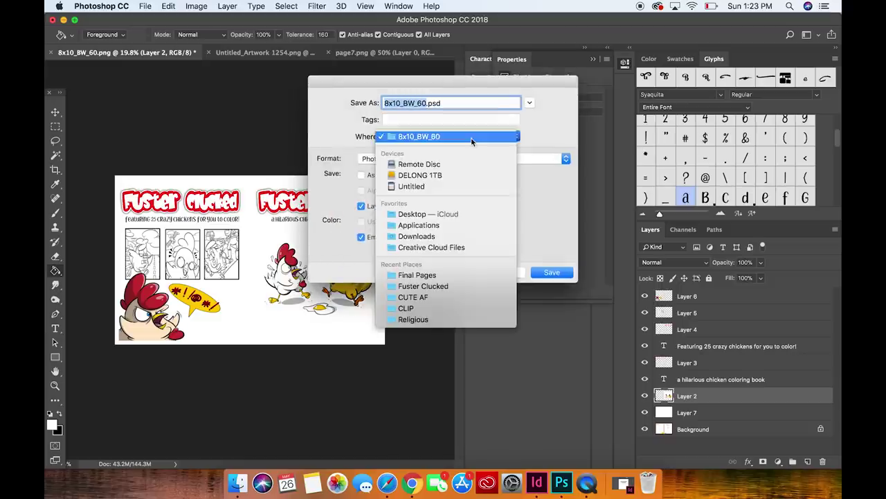
pyautogui.click(451, 286)
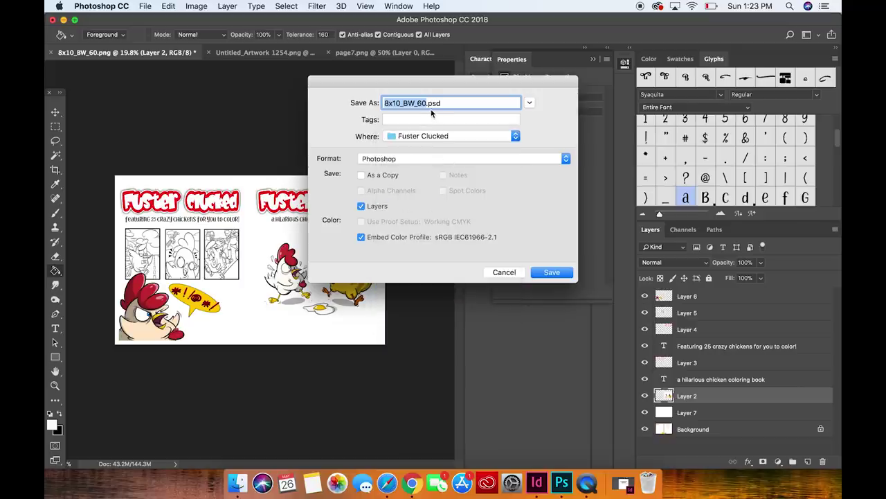
pyautogui.write('fccover')
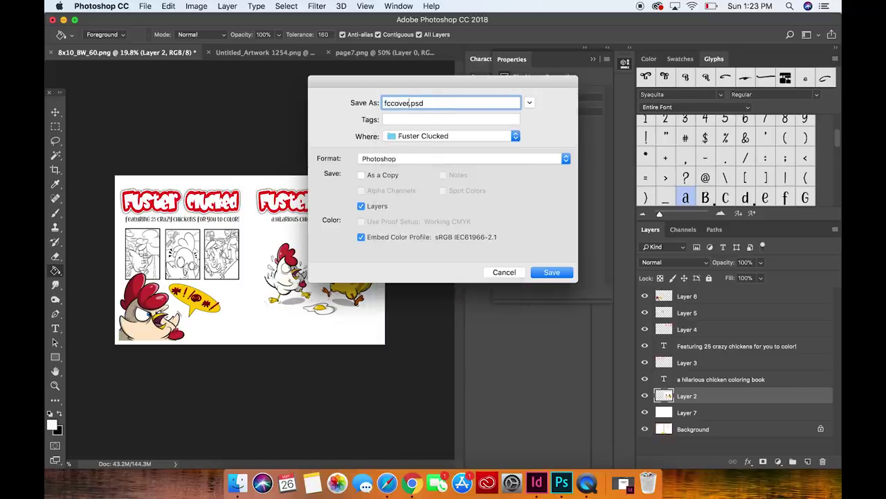
# Save the cover as a Photoshop PDF with the High Quality Print preset, preserving Photoshop editing capabilities
pyautogui.click(450, 159)
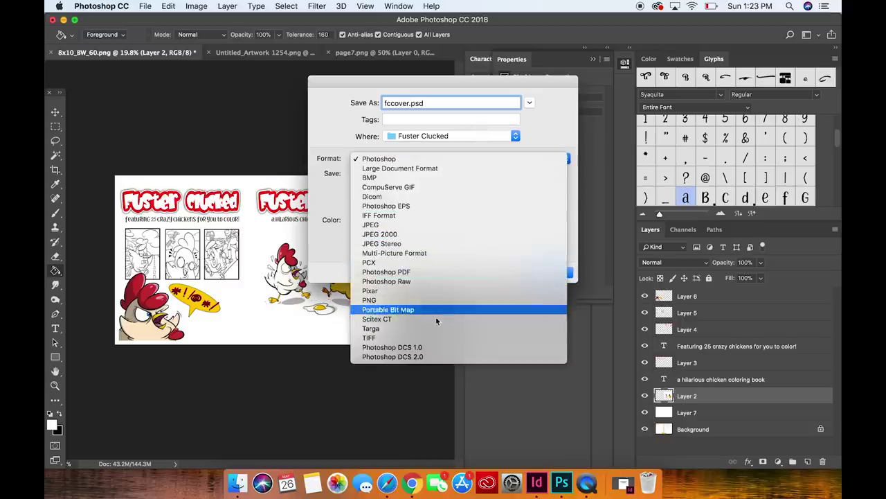
pyautogui.click(434, 271)
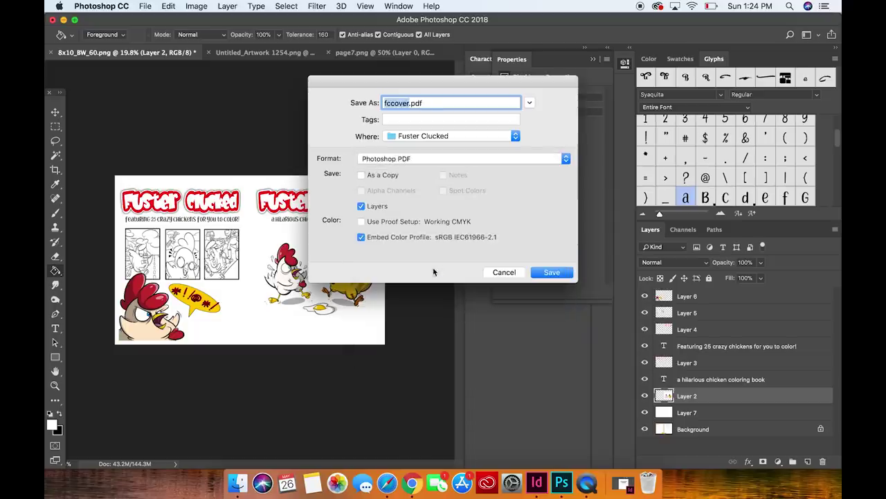
pyautogui.click(553, 273)
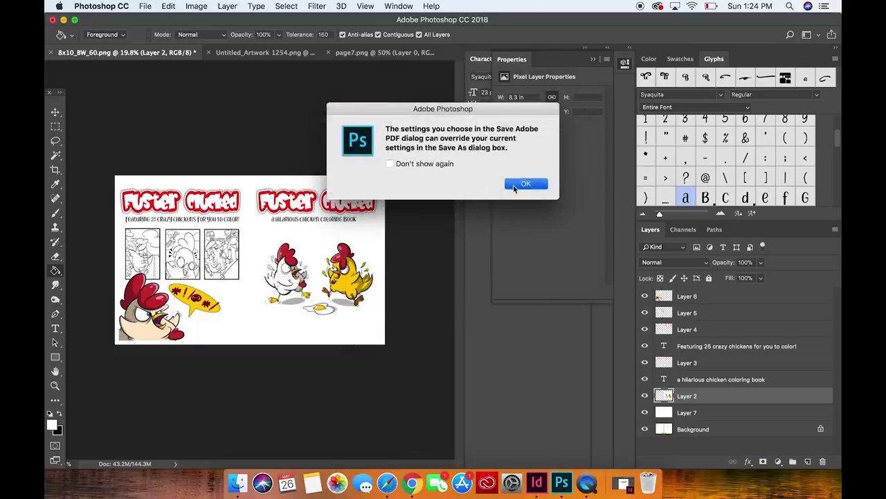
pyautogui.click(524, 184)
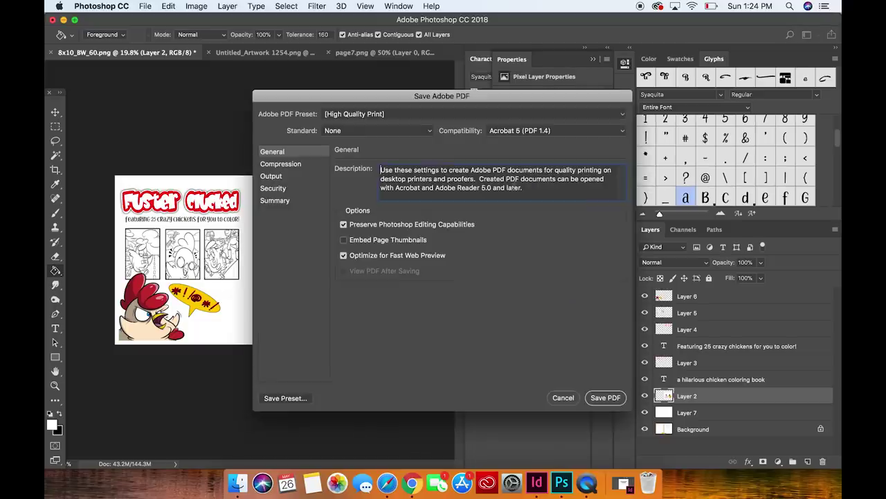
pyautogui.click(605, 397)
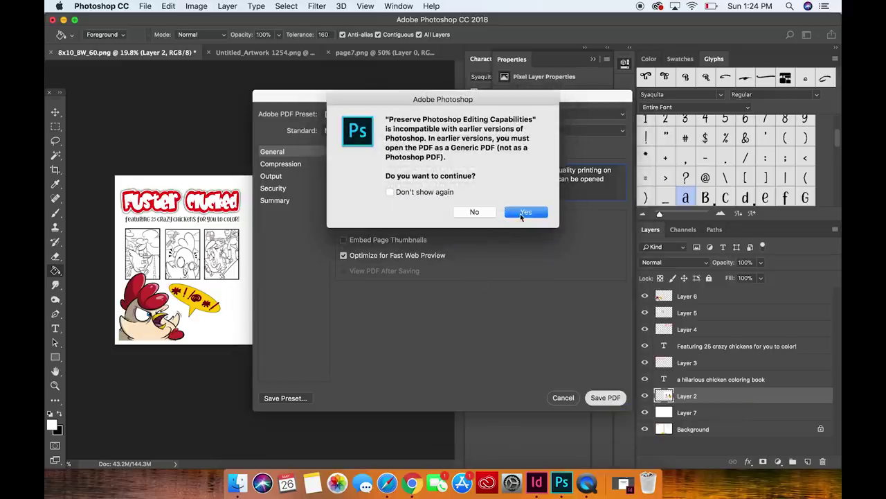
pyautogui.click(522, 213)
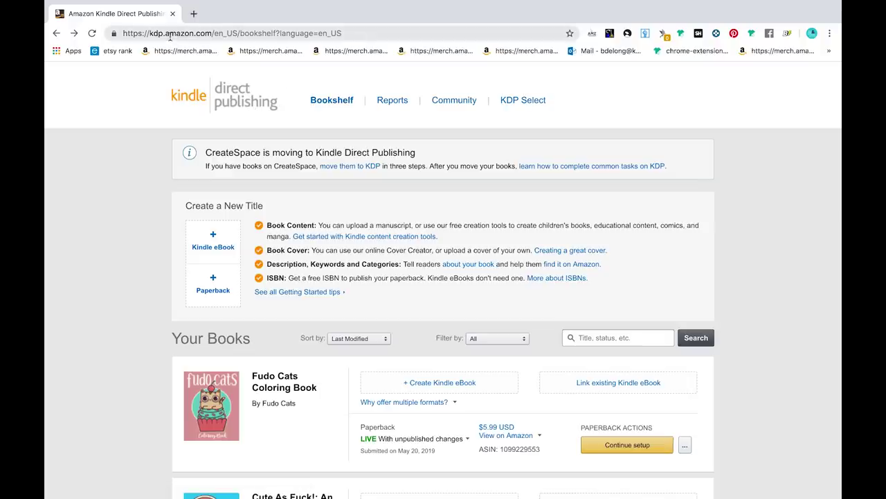
# In Kindle Direct Publishing, create a new paperback and enter "Fuster Clucked" as the book title
pyautogui.click(213, 282)
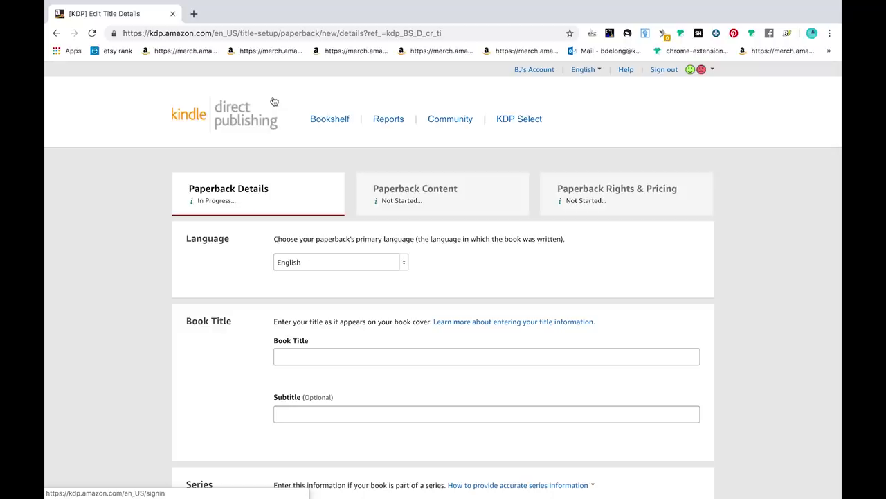
pyautogui.scroll(-1, 232, 222)
pyautogui.scroll(-2, 300, 247)
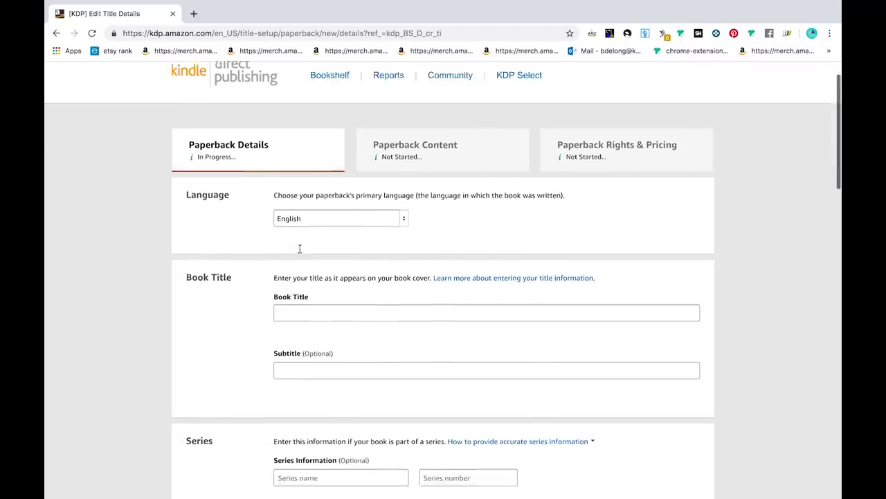
pyautogui.scroll(-2, 207, 245)
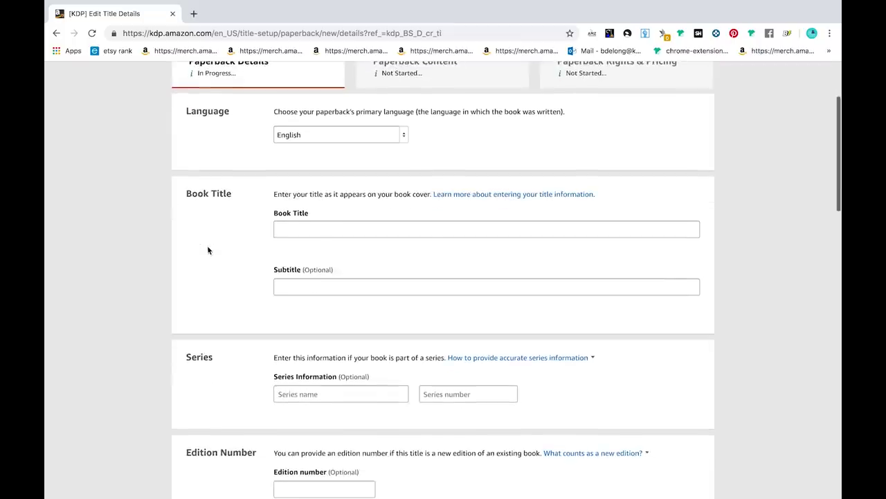
pyautogui.click(322, 228)
pyautogui.write('Fuste')
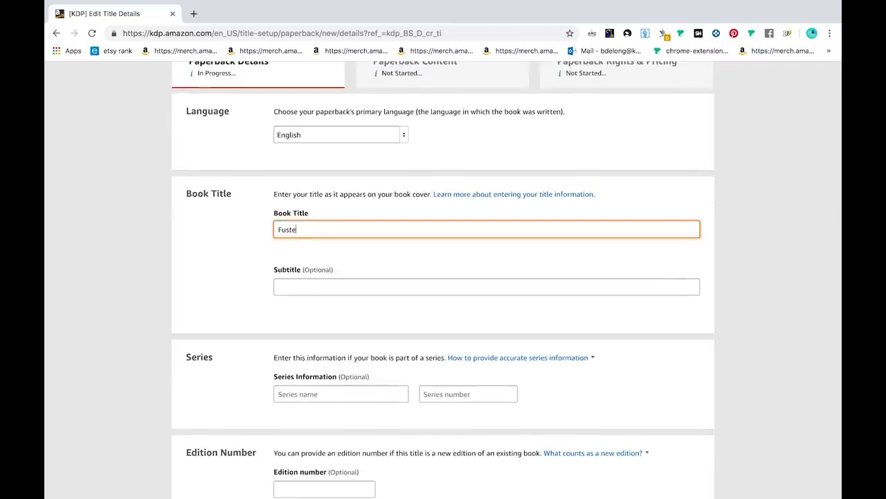
pyautogui.write('r Clucked')
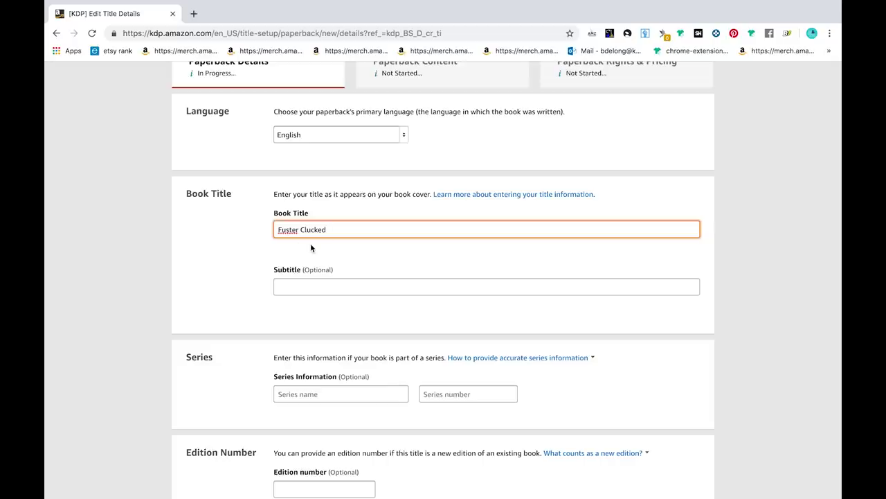
# Enter "A Hilarious Chicken Coloring Book" as the paperback's subtitle
pyautogui.click(313, 285)
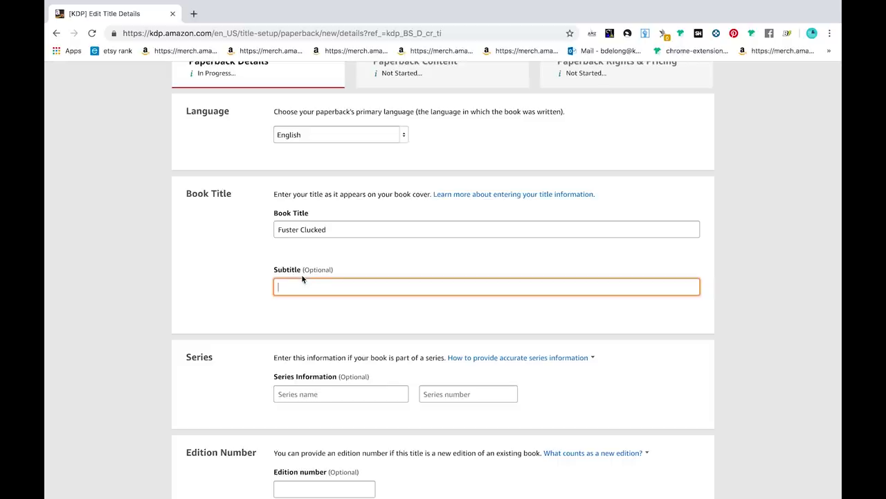
pyautogui.scroll(-1, 302, 278)
pyautogui.write('A Hil')
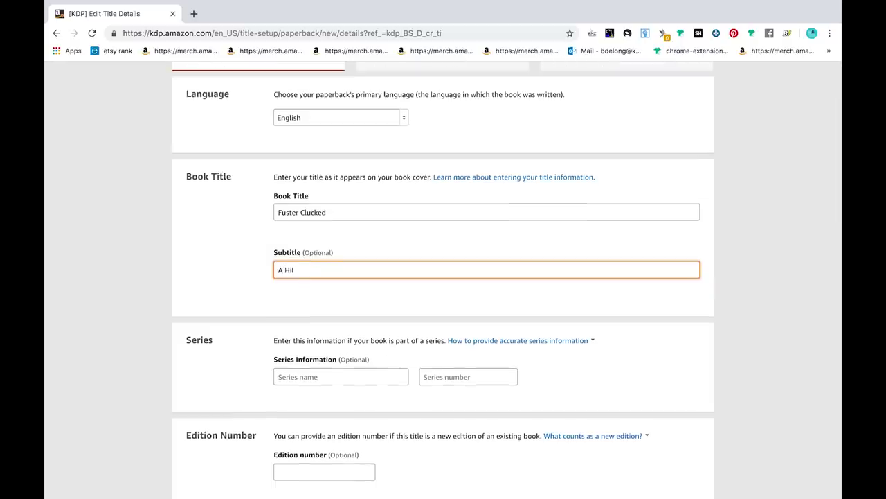
pyautogui.write('arious')
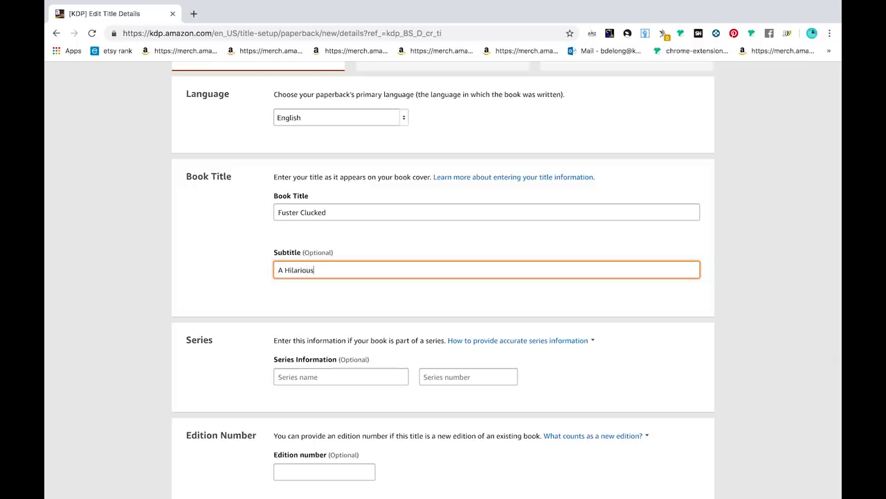
pyautogui.write(' Chicken')
pyautogui.write('Coloroing')
pyautogui.press('BackSpace')
pyautogui.press('BackSpace')
pyautogui.press('BackSpace')
pyautogui.press('BackSpace')
pyautogui.write('ing Book')
# Leave the series and edition fields empty and enter "Fuster Clucked Books" as the primary author's last name
pyautogui.scroll(-2, 374, 284)
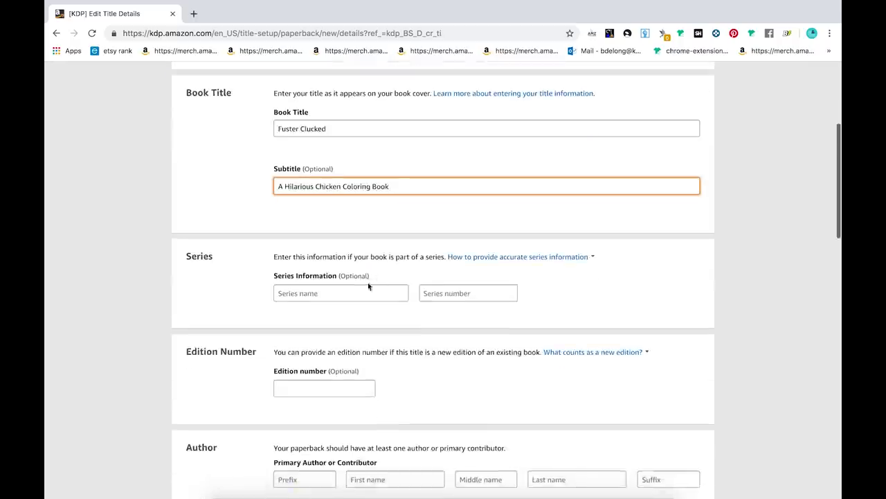
pyautogui.click(365, 287)
pyautogui.scroll(-1, 367, 284)
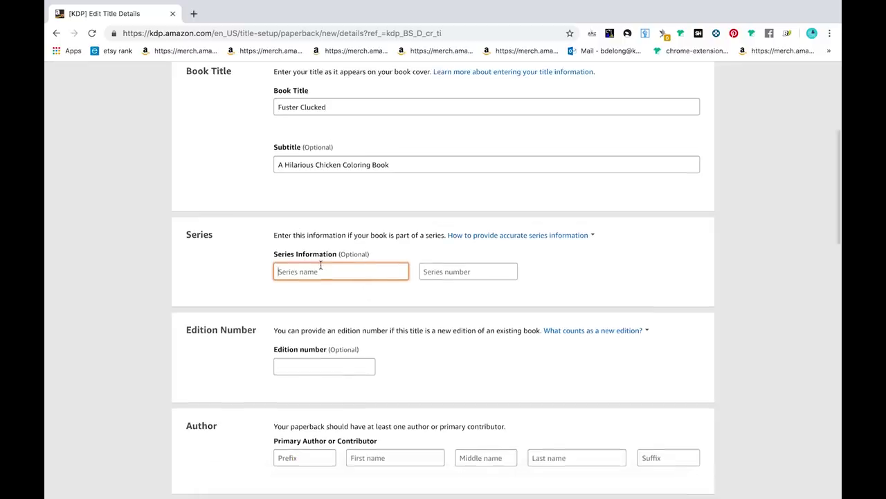
pyautogui.scroll(-2, 322, 266)
pyautogui.scroll(-2, 350, 301)
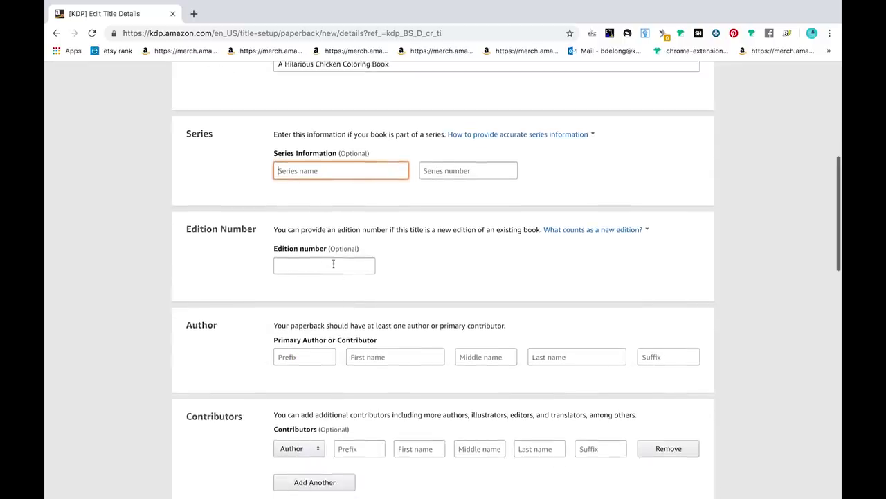
pyautogui.scroll(-3, 325, 261)
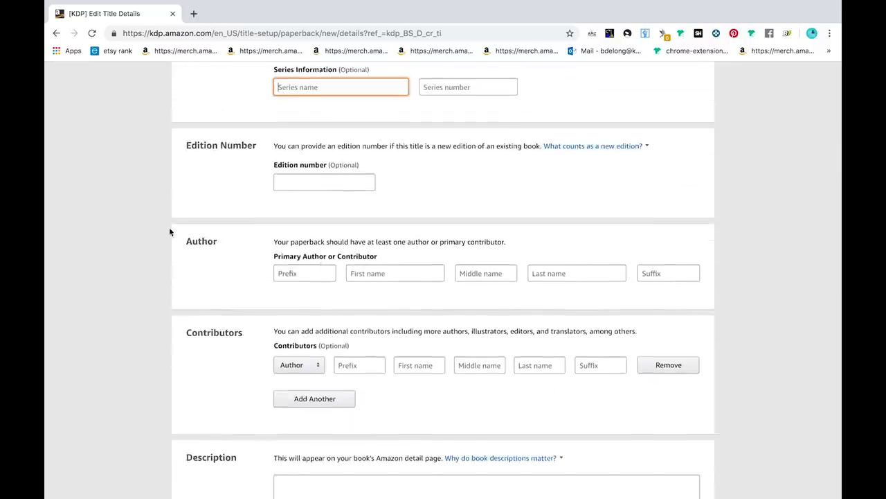
pyautogui.click(281, 274)
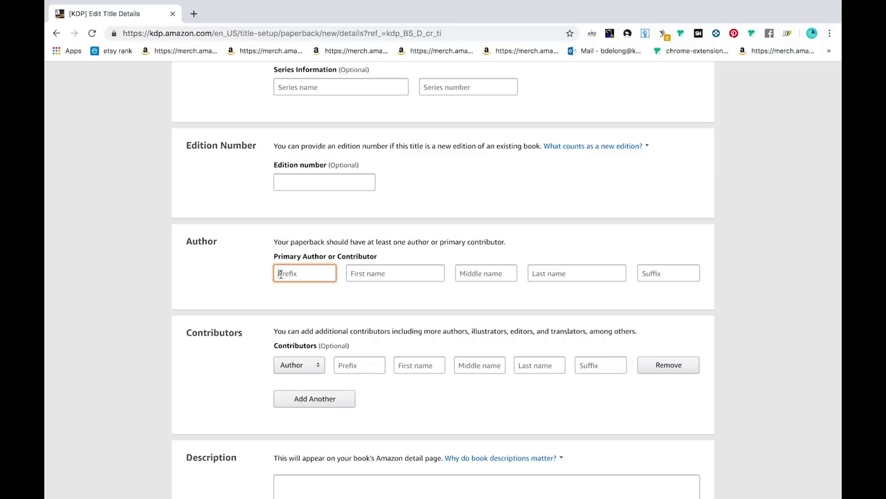
pyautogui.press('Tab')
pyautogui.press('Tab')
pyautogui.press('Tab')
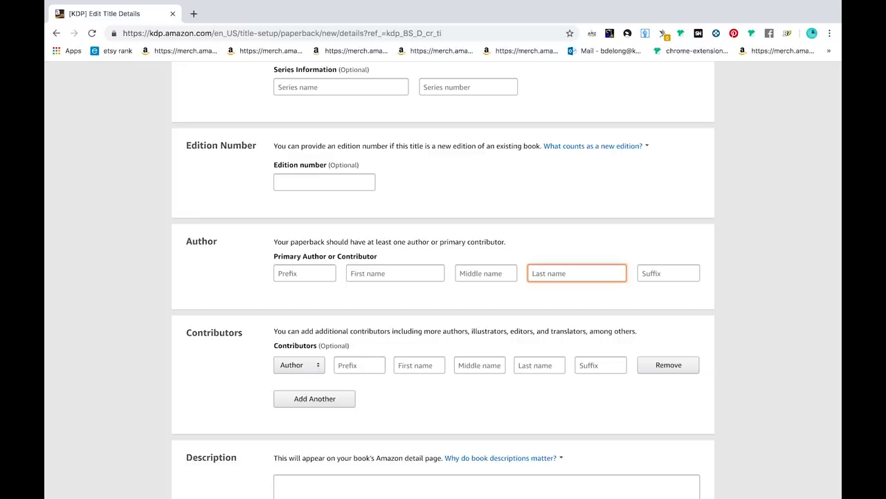
pyautogui.write('Fuster Clucked Books')
# Look through the available contributor roles without choosing one, and view the Description, Publishing Rights and Keywords sections
pyautogui.scroll(-4, 199, 225)
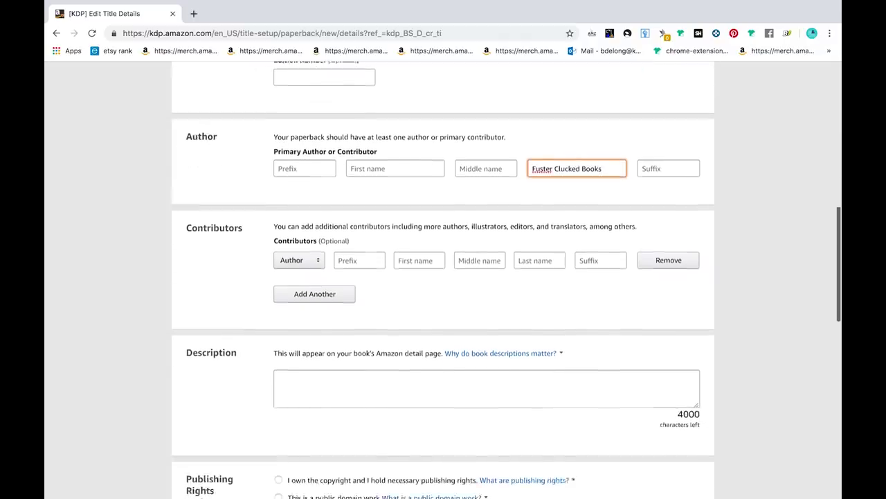
pyautogui.scroll(-1, 198, 225)
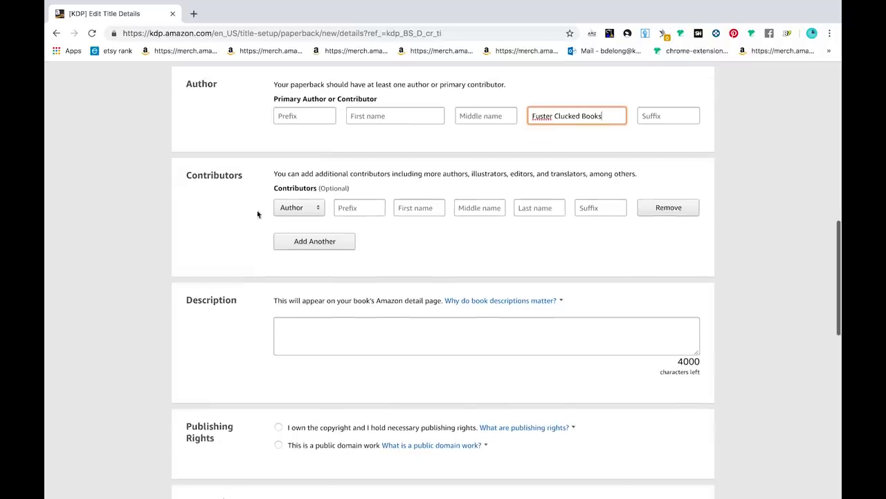
pyautogui.click(319, 210)
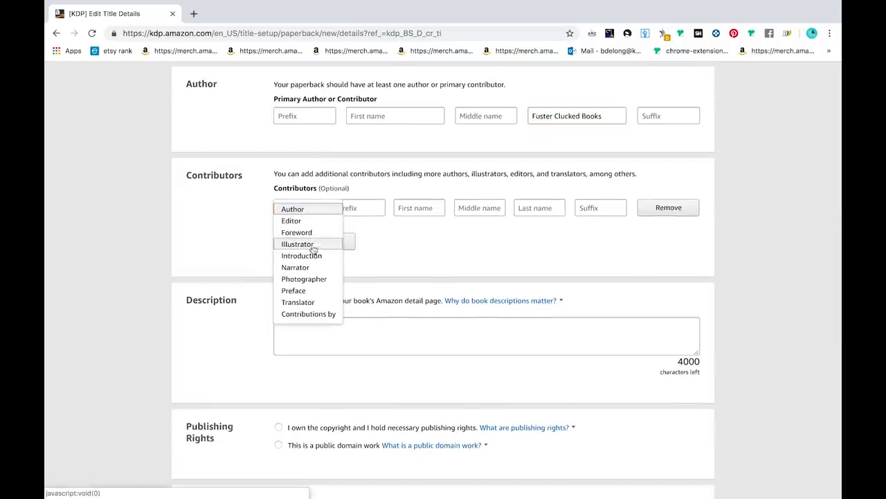
pyautogui.click(233, 221)
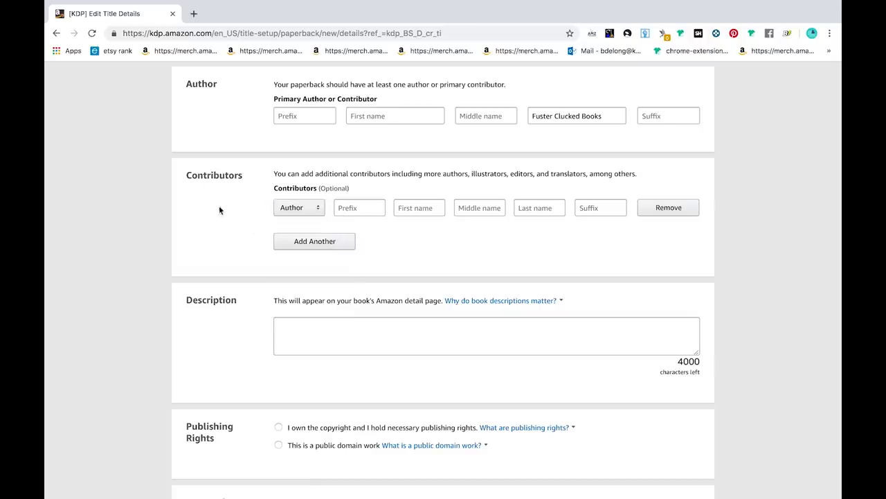
pyautogui.scroll(-1, 310, 247)
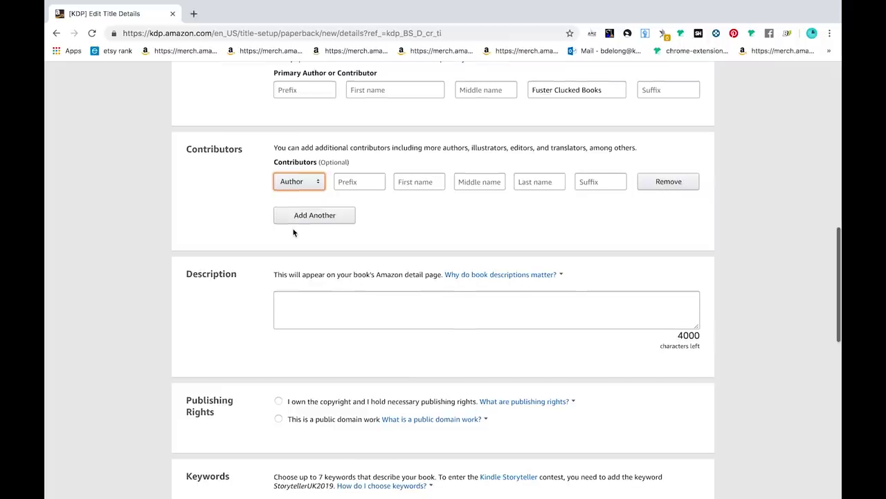
pyautogui.scroll(-3, 294, 232)
pyautogui.scroll(-1, 275, 232)
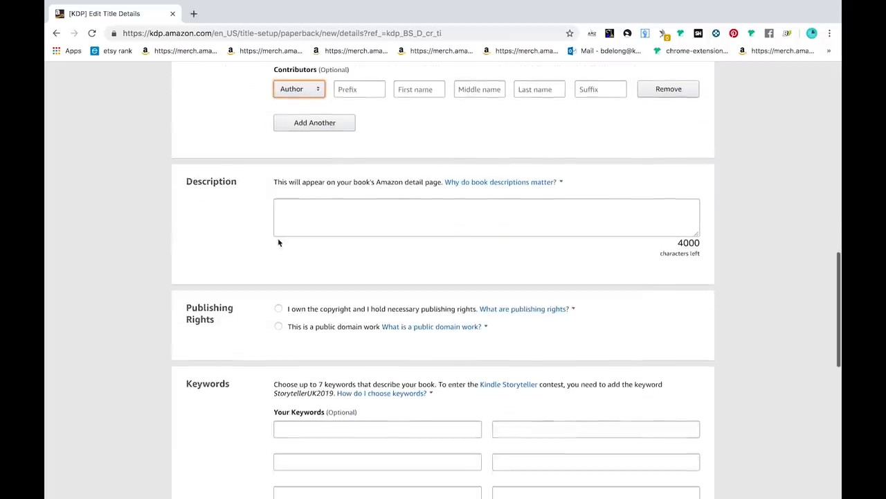
# Start the book description with "This hilarious adult coloring book features"
pyautogui.click(317, 214)
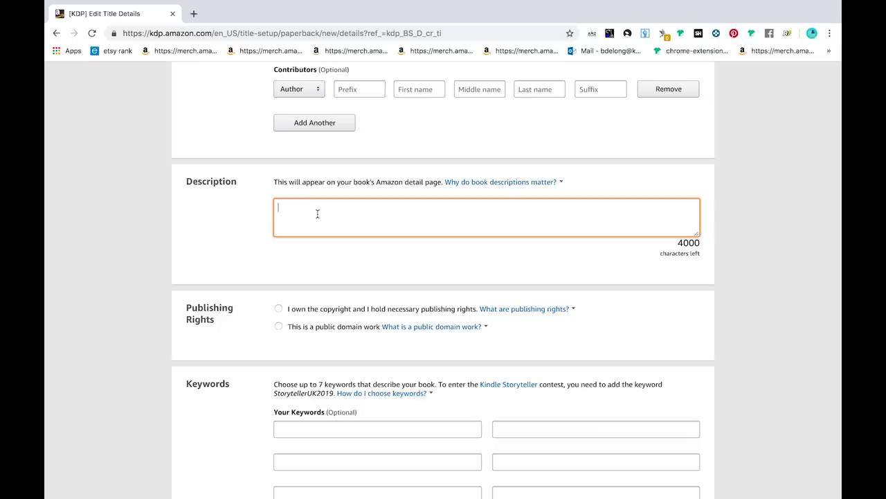
pyautogui.write('This hila')
pyautogui.write('r')
pyautogui.press('BackSpace')
pyautogui.write('larious adu')
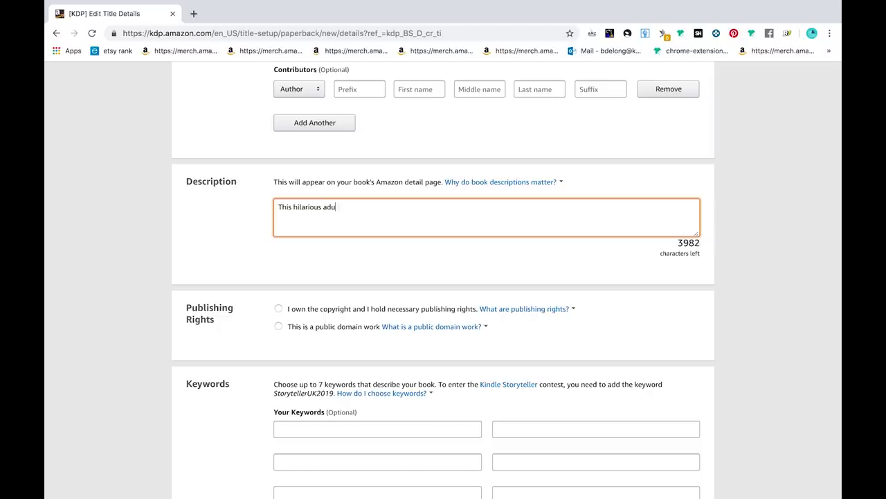
pyautogui.write('lt coloring book features')
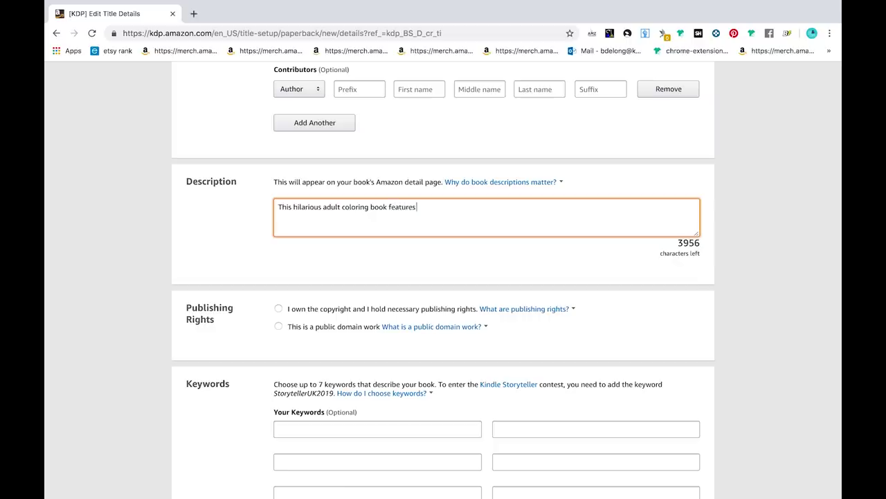
# Extend the description's opening with "25 crazy chickens for you to color! Grownups", correcting the misspelled words
pyautogui.write(' 25 crazy chcik')
pyautogui.write('en')
pyautogui.press('BackSpace')
pyautogui.press('BackSpace')
pyautogui.press('BackSpace')
pyautogui.press('BackSpace')
pyautogui.write('ickens')
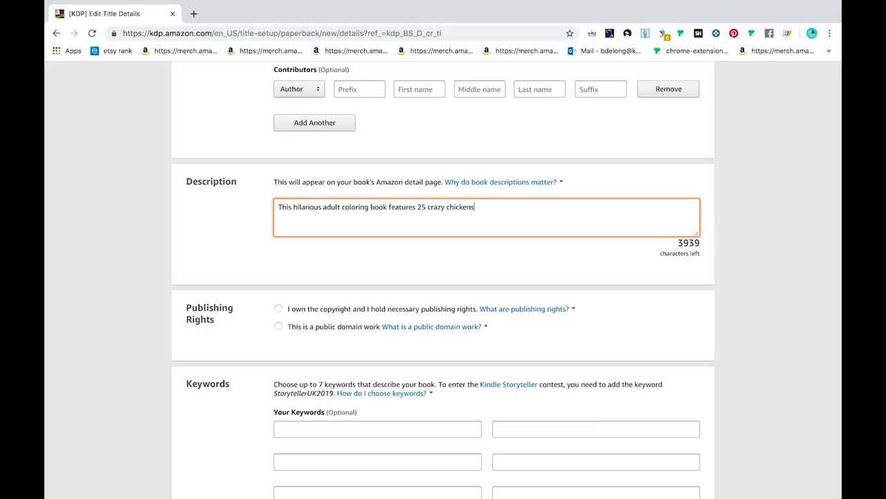
pyautogui.write(' for you to color!  Grou')
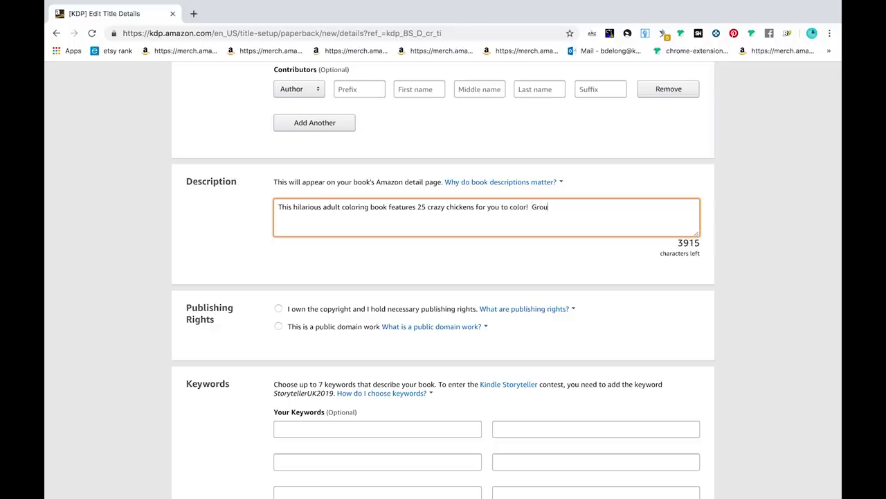
pyautogui.write('m')
pyautogui.press('BackSpace')
pyautogui.write('wnups')
# Look over the Keywords, Categories and Adult Content sections of the paperback details page
pyautogui.scroll(-4, 444, 277)
pyautogui.scroll(-3, 229, 300)
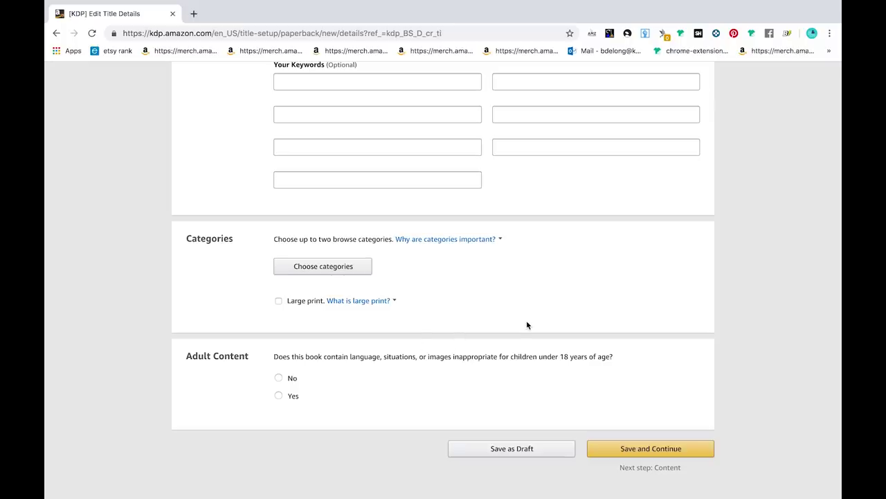
pyautogui.scroll(-1, 399, 319)
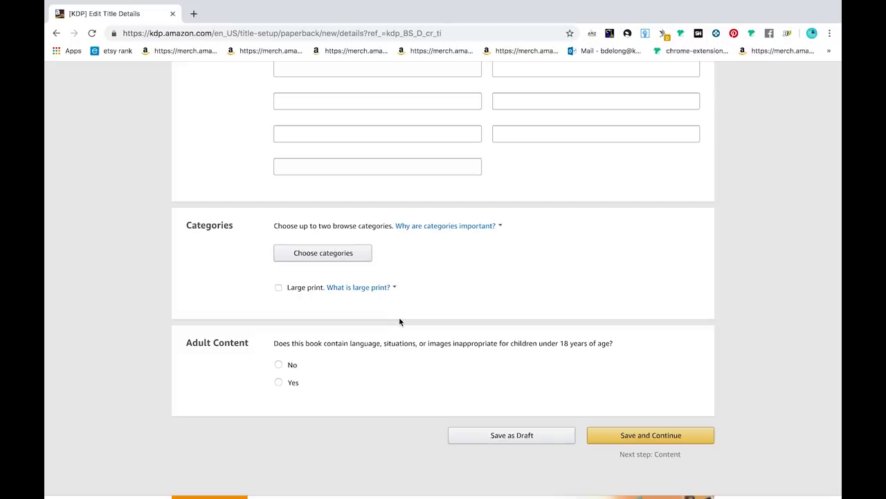
pyautogui.scroll(3, 399, 321)
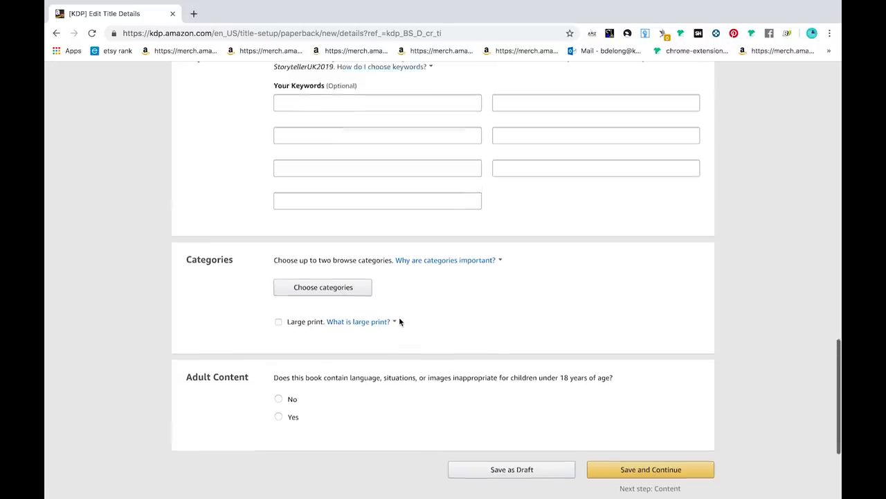
pyautogui.scroll(-1, 399, 322)
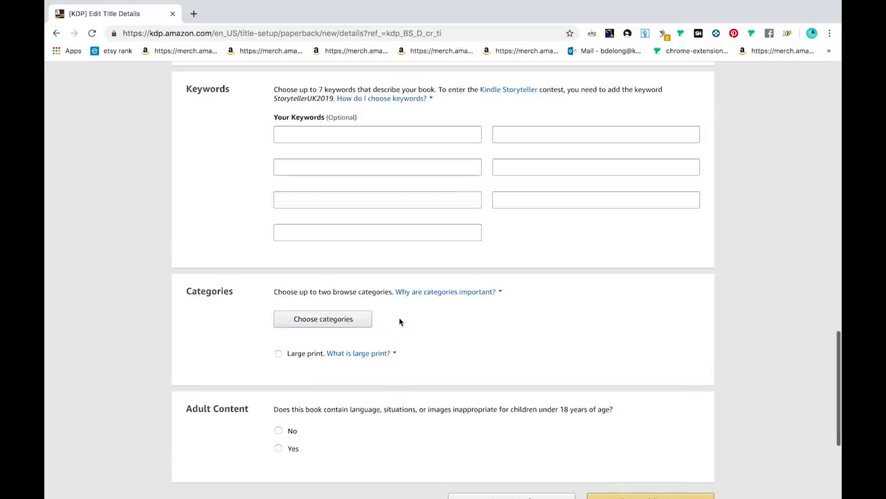
pyautogui.scroll(7, 399, 321)
pyautogui.scroll(-5, 400, 321)
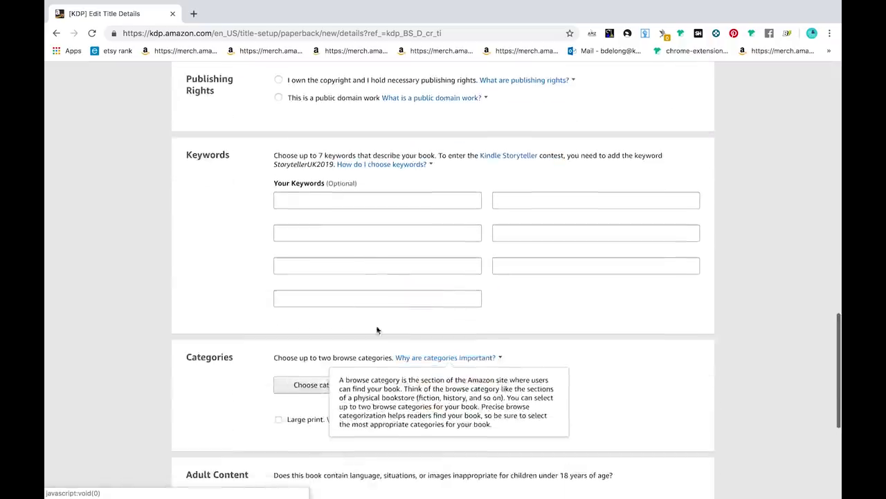
pyautogui.scroll(-2, 301, 459)
pyautogui.scroll(10, 391, 328)
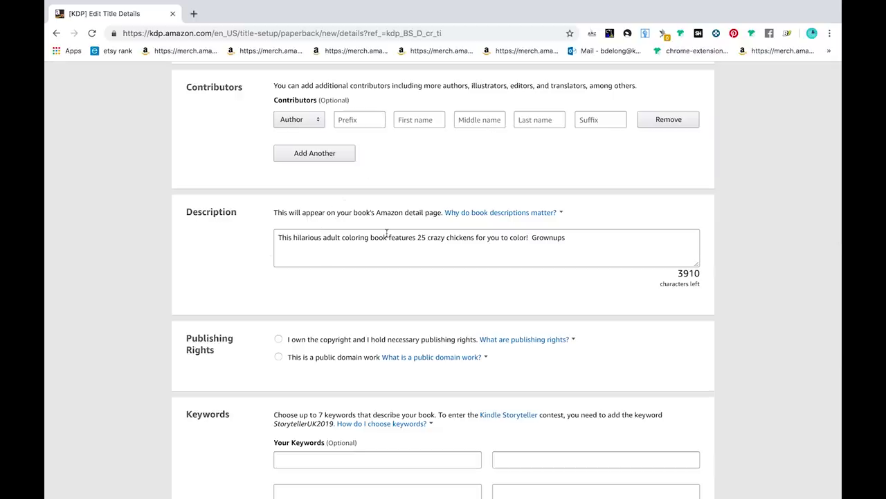
# Continue the description after "Grownups" with "who love to color or are chicken lovers will adore this funny coloring book"
pyautogui.scroll(-1, 392, 251)
pyautogui.click(322, 222)
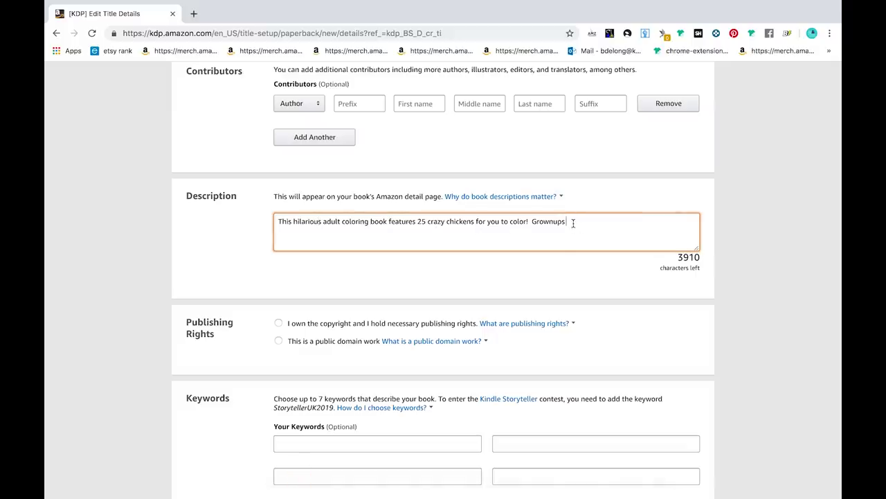
pyautogui.write('who love to color or')
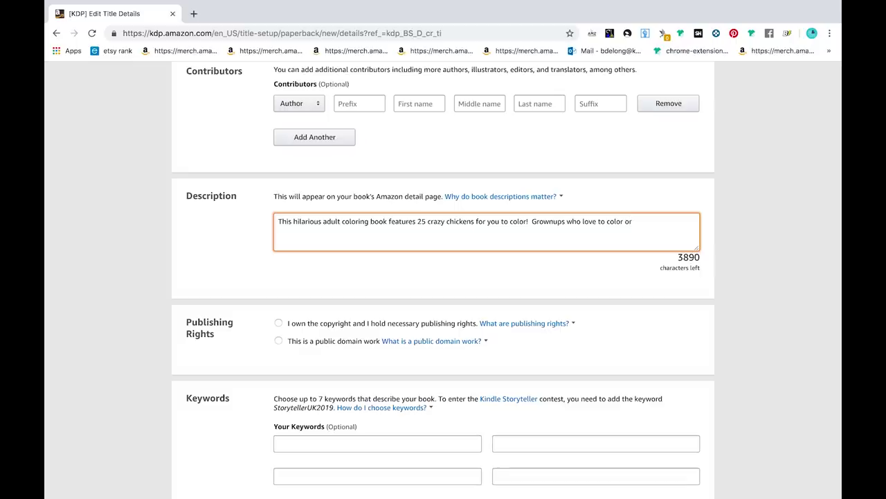
pyautogui.write(' are chcike')
pyautogui.press('BackSpace')
pyautogui.press('BackSpace')
pyautogui.press('BackSpace')
pyautogui.write('icken')
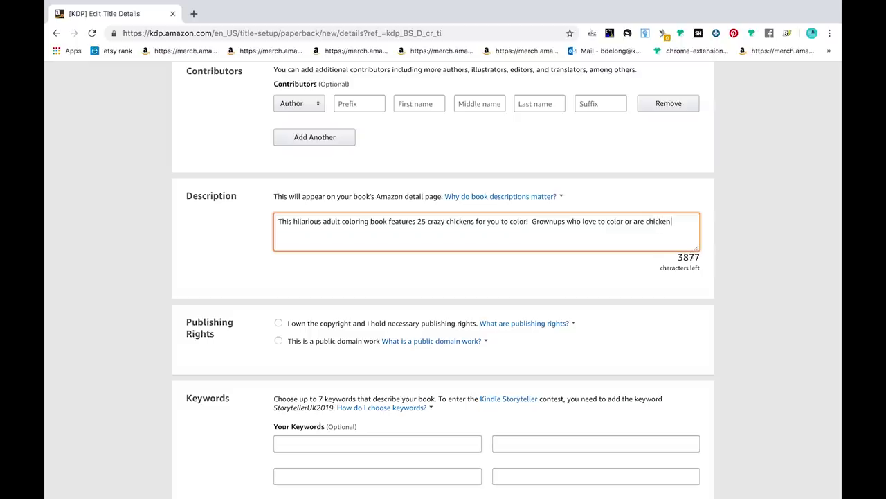
pyautogui.write(' lo')
pyautogui.write('vers will adore this funny coloring book')
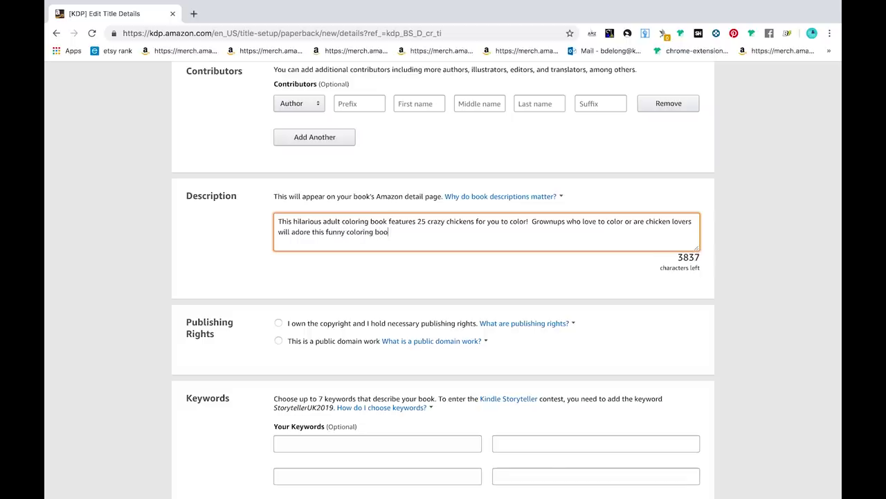
# End that description sentence with an exclamation mark and add "These zany chickens find themselves in the craziest predicaments and"
pyautogui.write('!  These')
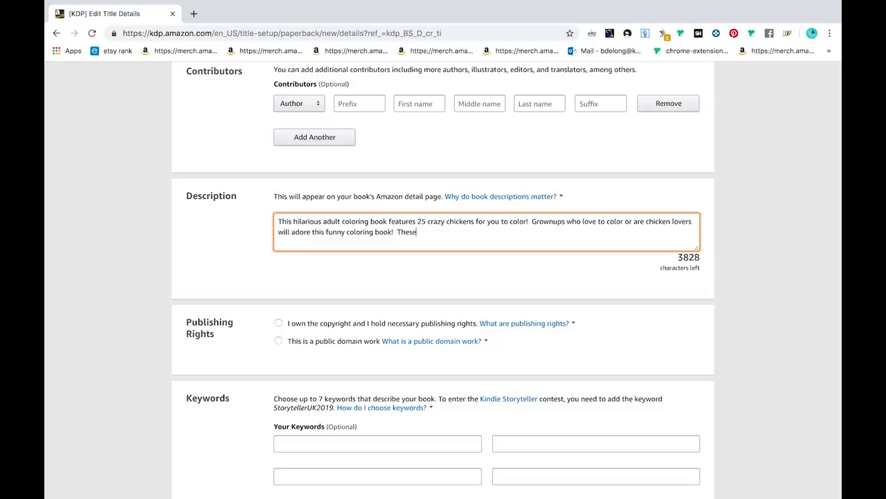
pyautogui.write(' zany chick')
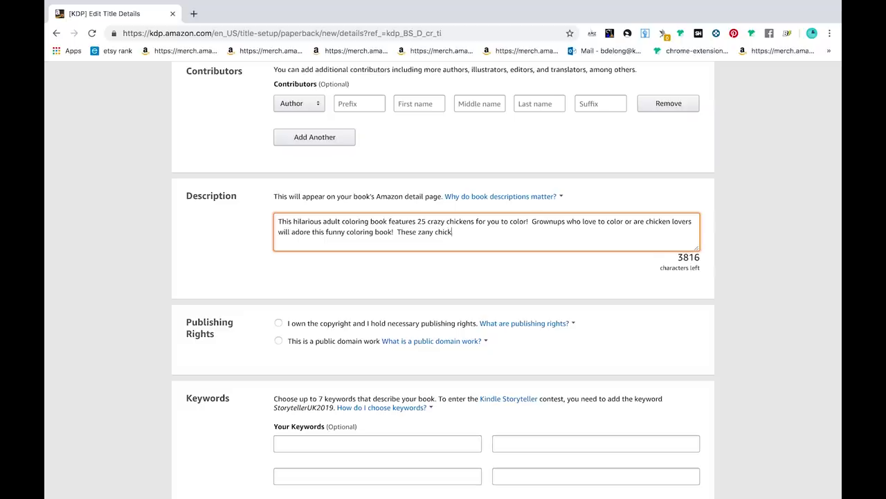
pyautogui.write('ens find themselves in the')
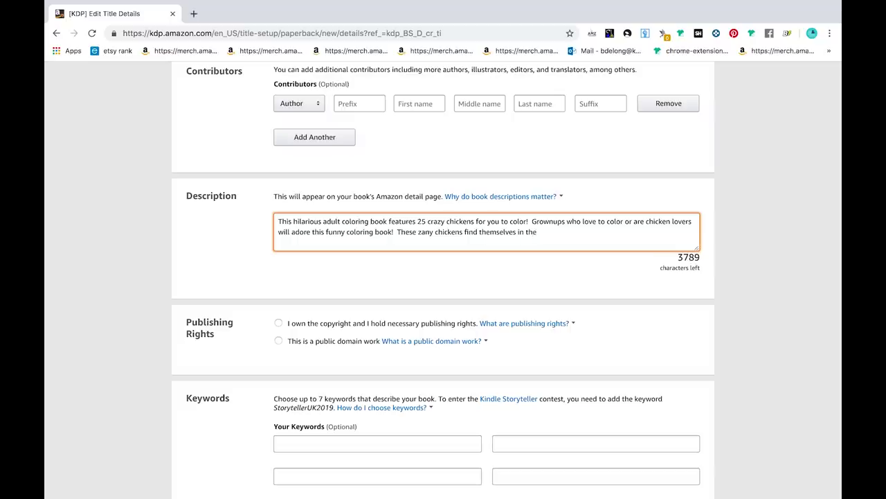
pyautogui.write('c')
pyautogui.write('raziest predicamtedents and')
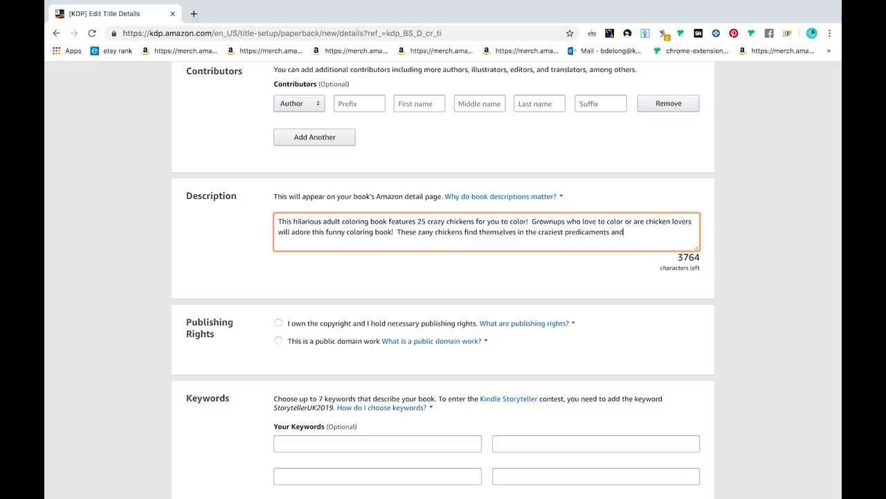
# Finish the description with "makes the perfect gift for anyone with a sarcastic sense of humor! Grab a copy for you or a loved one today!"
pyautogui.write(' makes the perfect gift for anyone with a sarcastic')
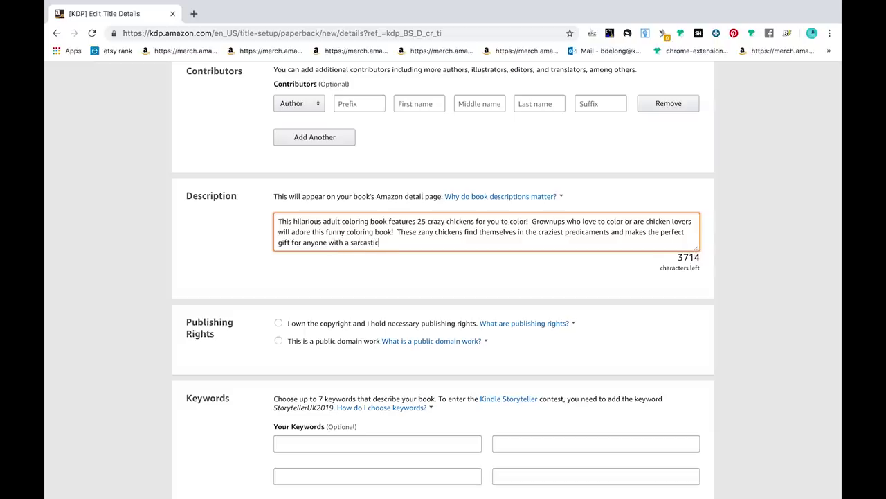
pyautogui.write(' sense of humor! Grab a copy fo')
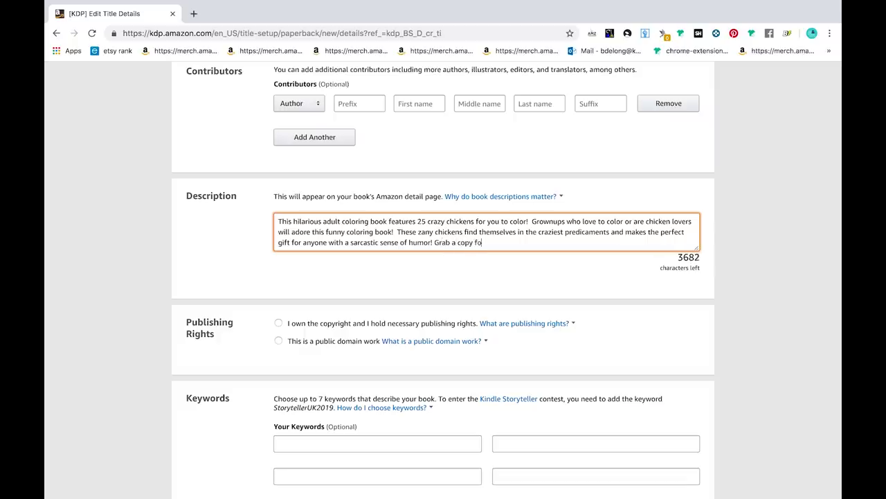
pyautogui.write('r you ot a loved one today')
# Declare under Publishing Rights that you own the copyright and hold the necessary publishing rights
pyautogui.scroll(-1, 737, 211)
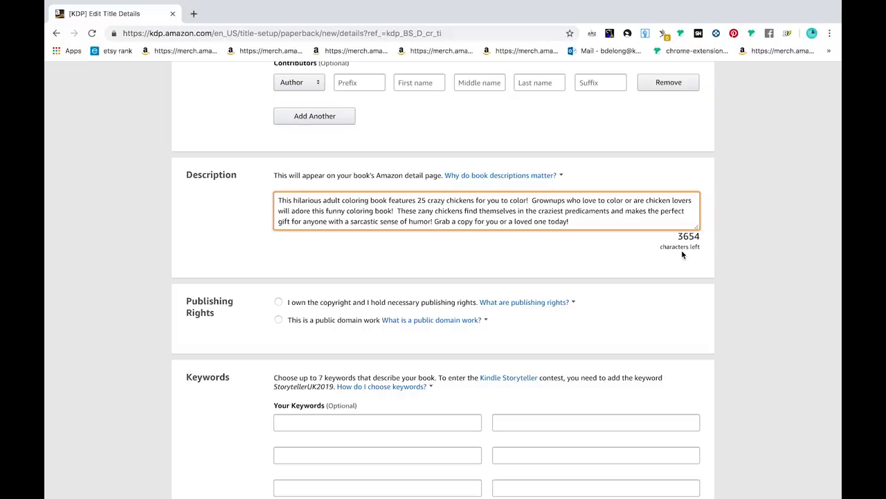
pyautogui.scroll(-2, 682, 254)
pyautogui.scroll(-2, 682, 255)
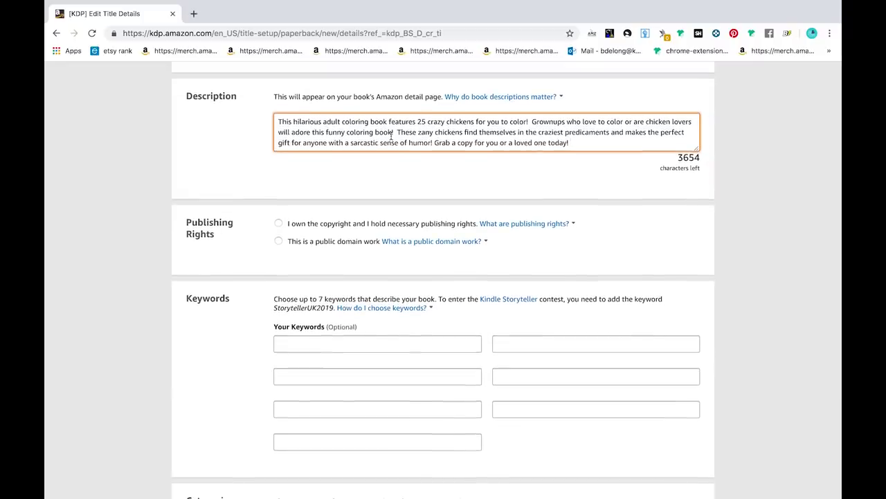
pyautogui.scroll(-1, 425, 148)
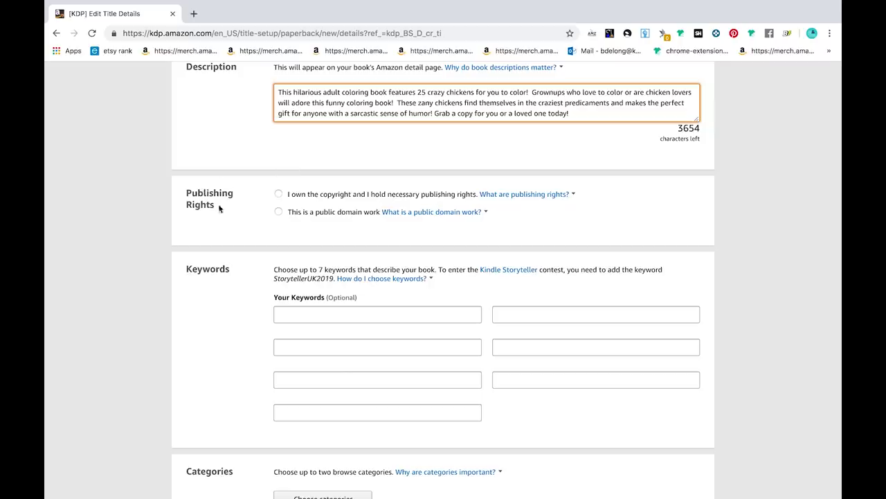
pyautogui.click(278, 198)
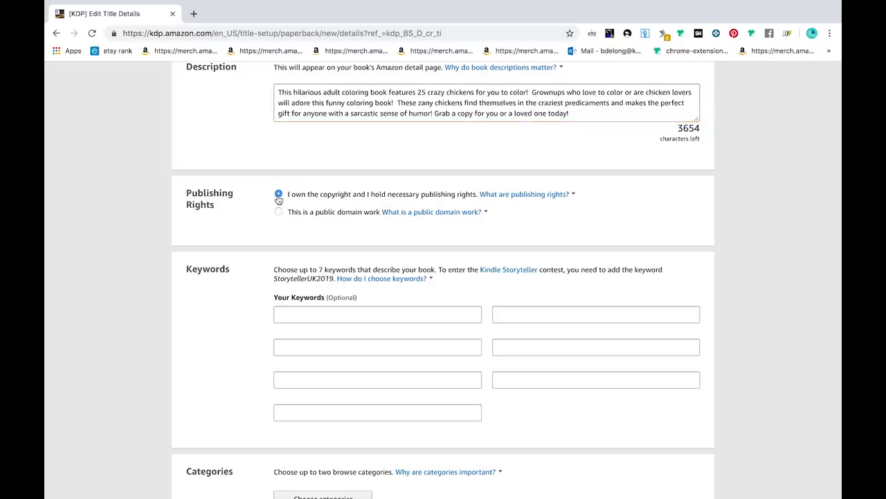
# Examine the seven optional keyword fields and the Categories section below them
pyautogui.scroll(-2, 349, 203)
pyautogui.scroll(-1, 294, 194)
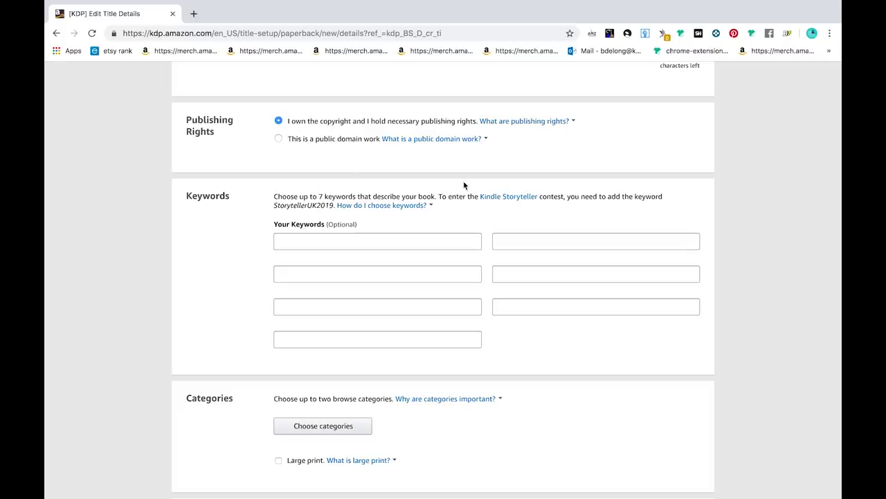
pyautogui.scroll(-1, 368, 278)
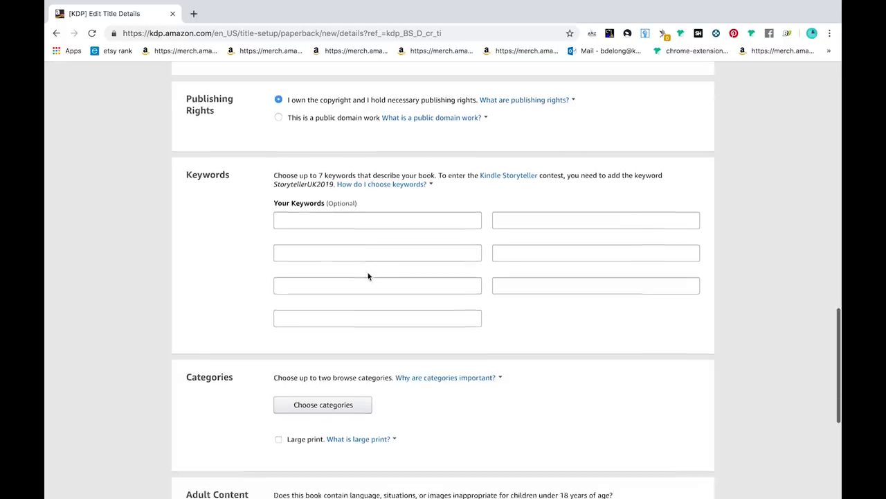
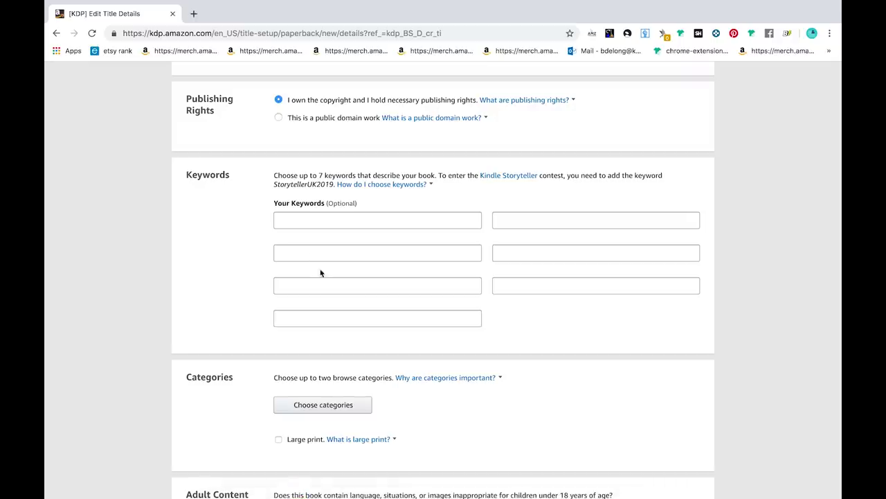
pyautogui.scroll(-1, 320, 272)
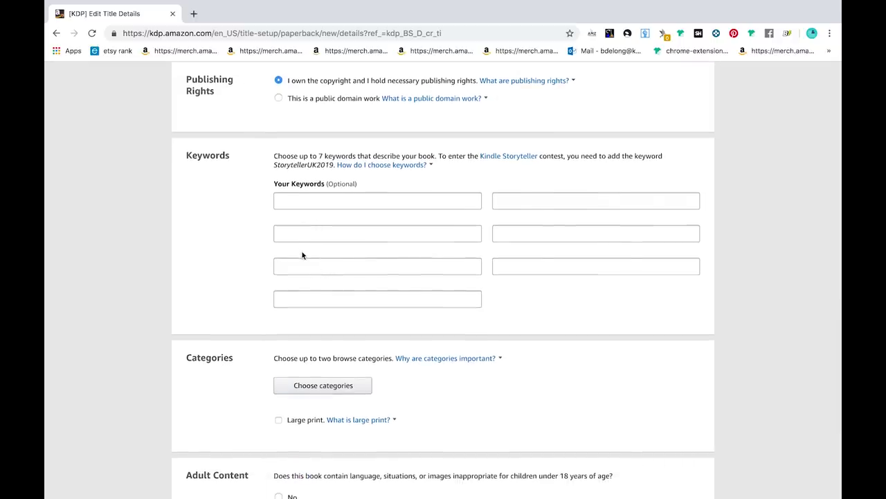
pyautogui.scroll(-2, 302, 255)
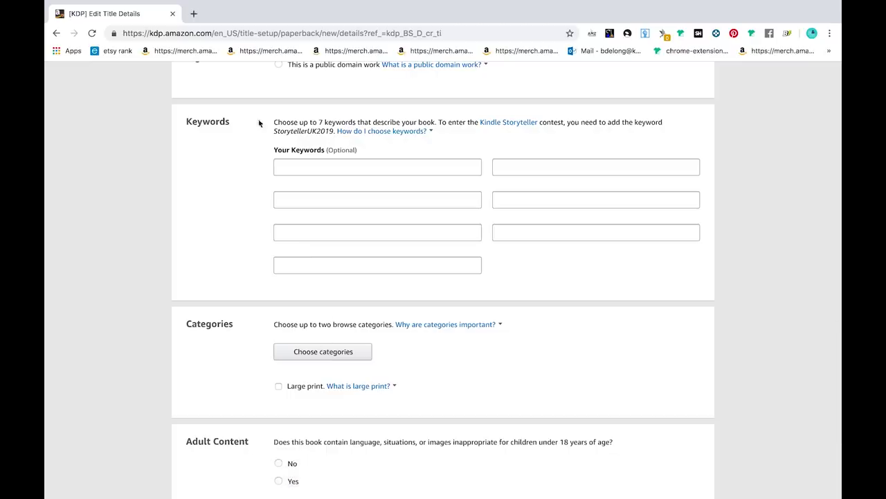
pyautogui.scroll(1, 295, 202)
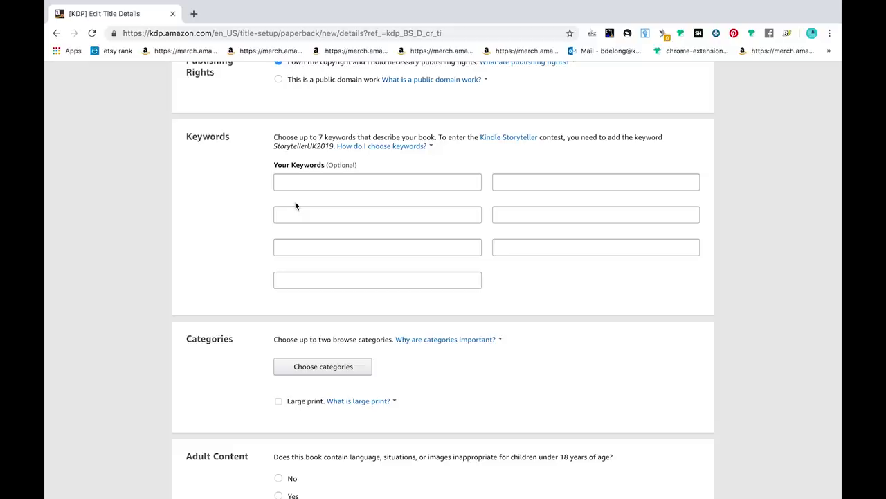
pyautogui.scroll(1, 258, 163)
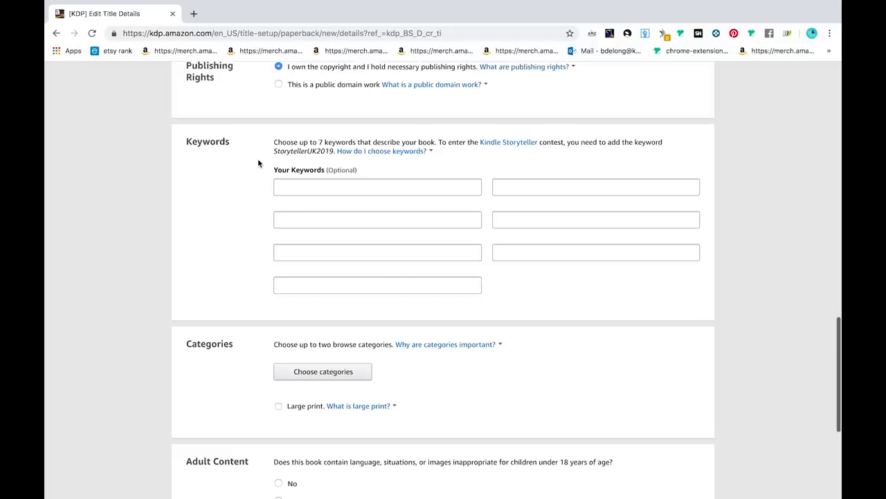
# Switch to Notes to bring up the saved chicken coloring book keyword list, dismissing the iCloud storage alert
pyautogui.moveTo(250, 491)
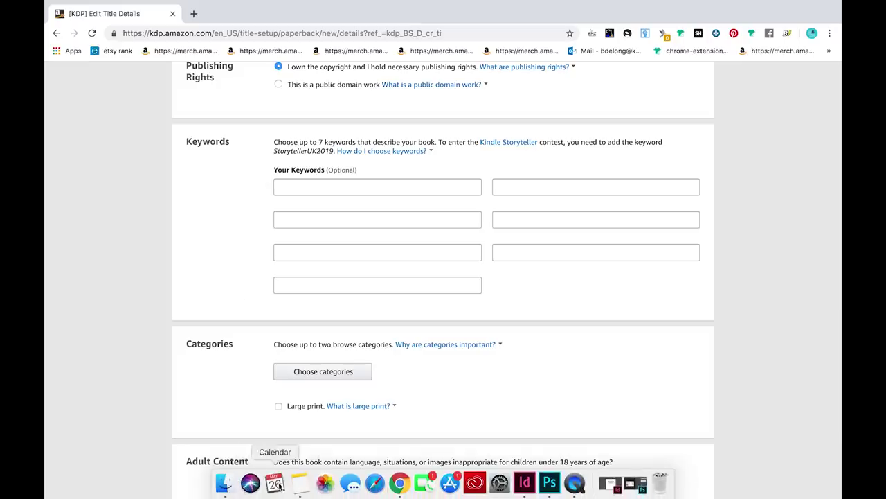
pyautogui.click(300, 482)
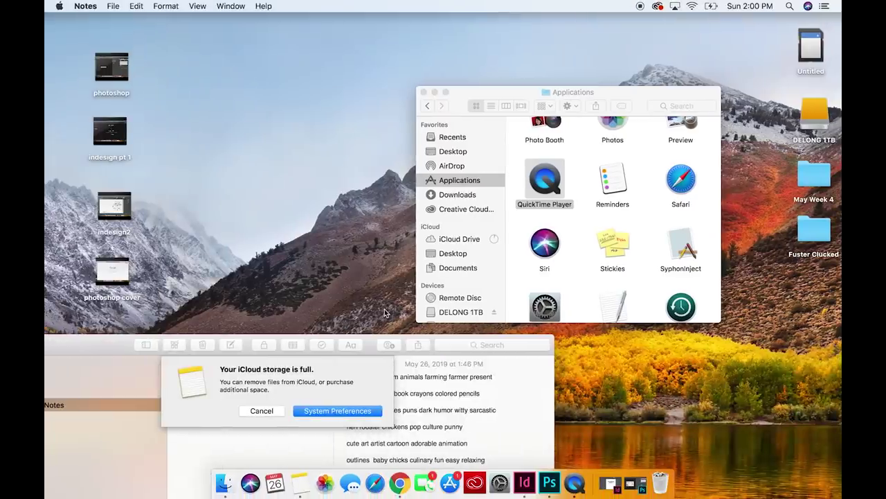
pyautogui.click(264, 410)
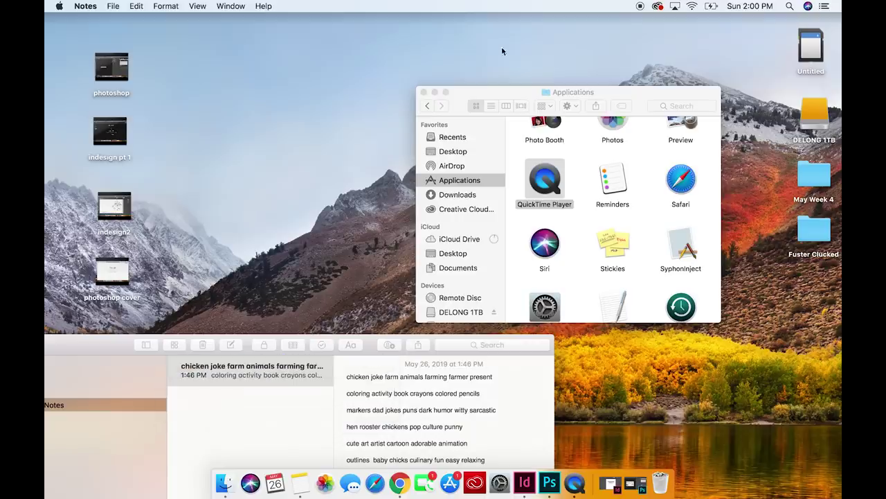
# Close the Applications window and arrange the Notes window beside a reduced Chrome window so both the note and keyword fields are reachable
pyautogui.click(424, 91)
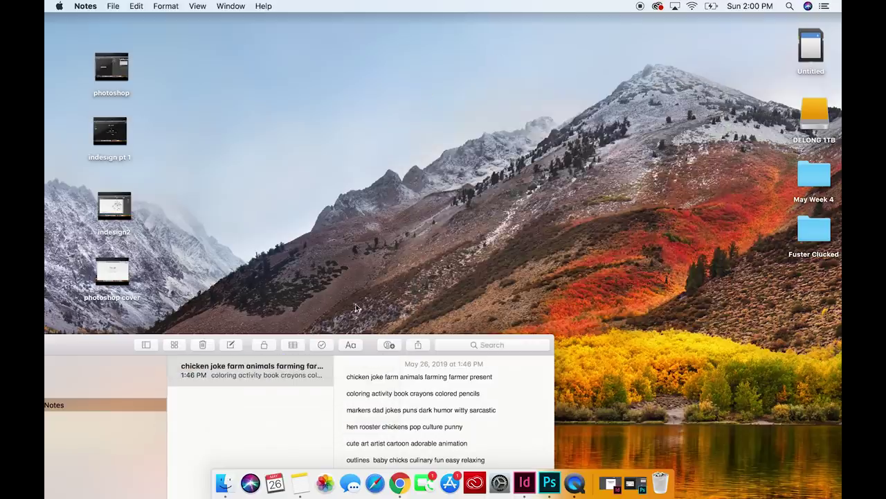
pyautogui.moveTo(107, 353); pyautogui.dragTo(111, 109)
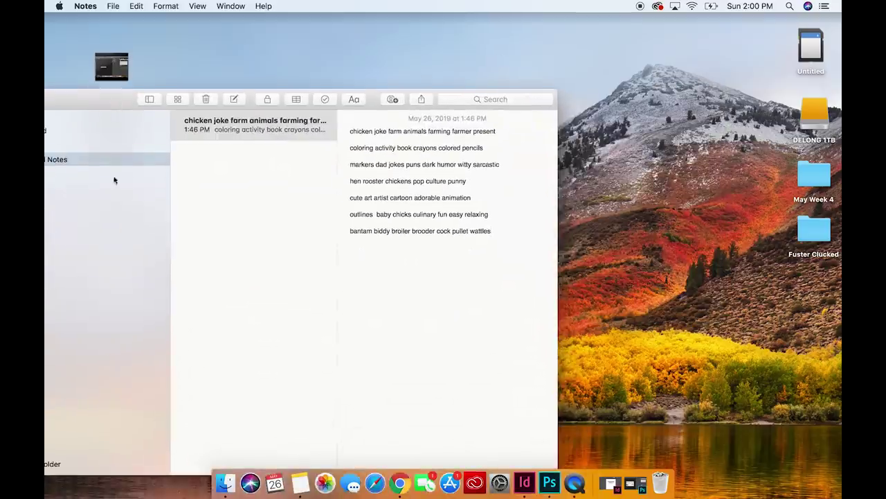
pyautogui.click(399, 483)
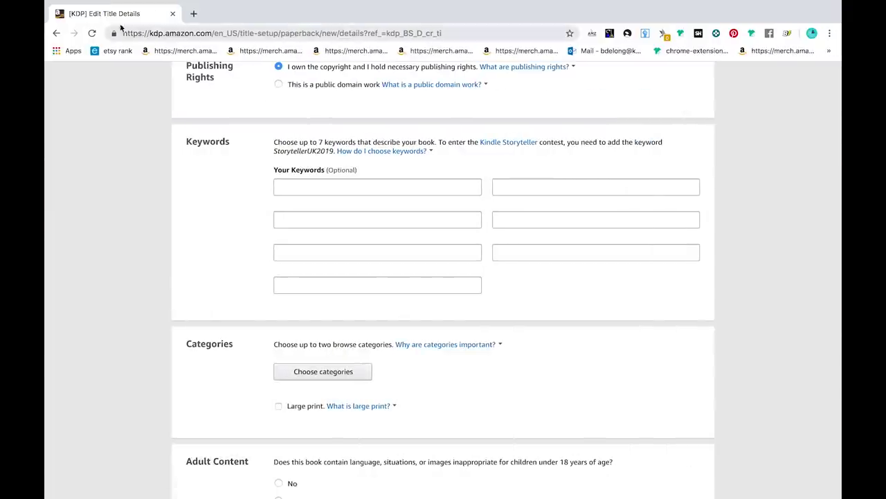
pyautogui.click(76, 18)
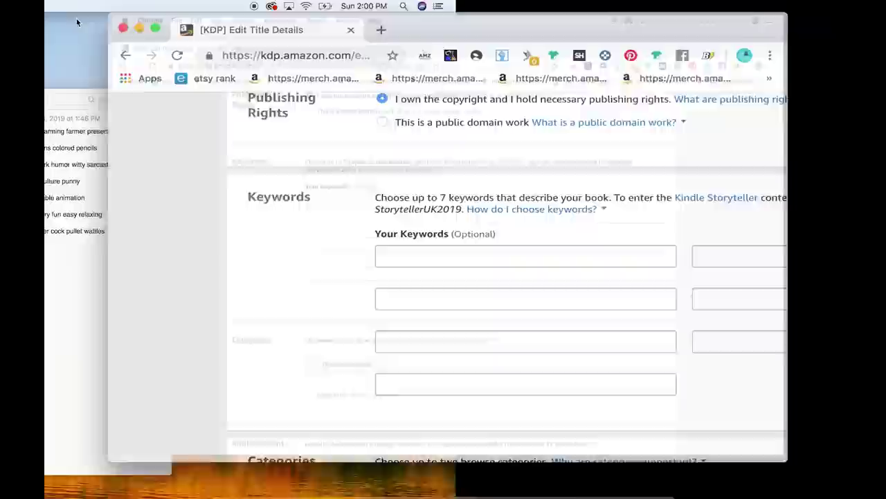
pyautogui.click(173, 152)
pyautogui.moveTo(97, 100); pyautogui.dragTo(78, 100)
# Copy the note's first line, "chicken joke farm animals farming farmer present", into the first keyword field
pyautogui.tripleClick(350, 136)
pyautogui.click(349, 136)
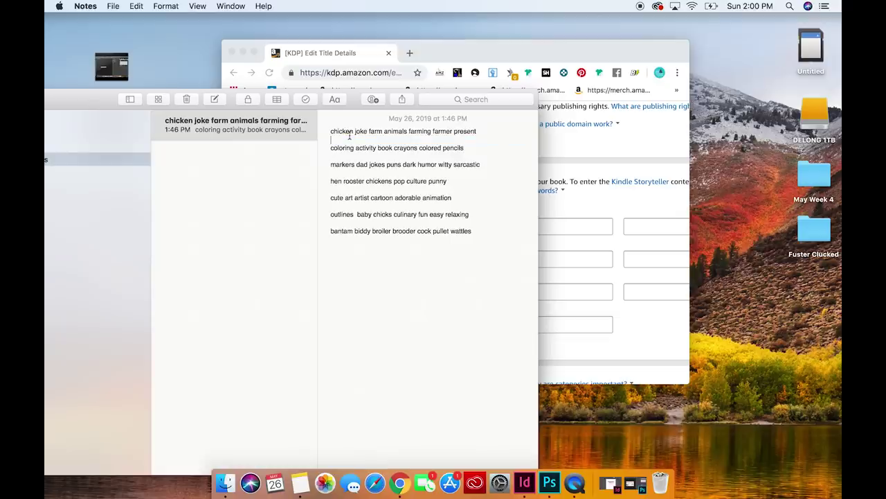
pyautogui.tripleClick(353, 130)
pyautogui.press('super+c')
pyautogui.click(599, 194)
pyautogui.click(540, 231)
pyautogui.press('super+v')
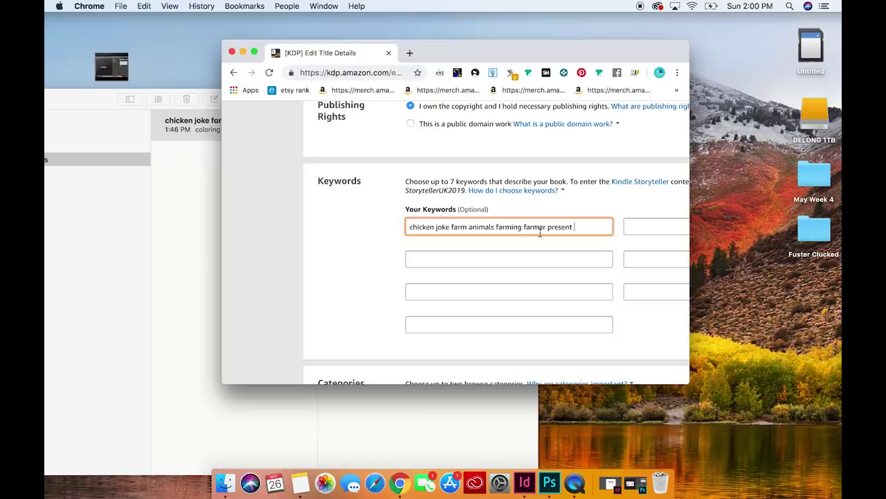
# Copy the note's second line into the field below, trimmed to "coloring activity book crayons colored pencil", and remove the stray "c" from the first keyword
pyautogui.click(476, 407)
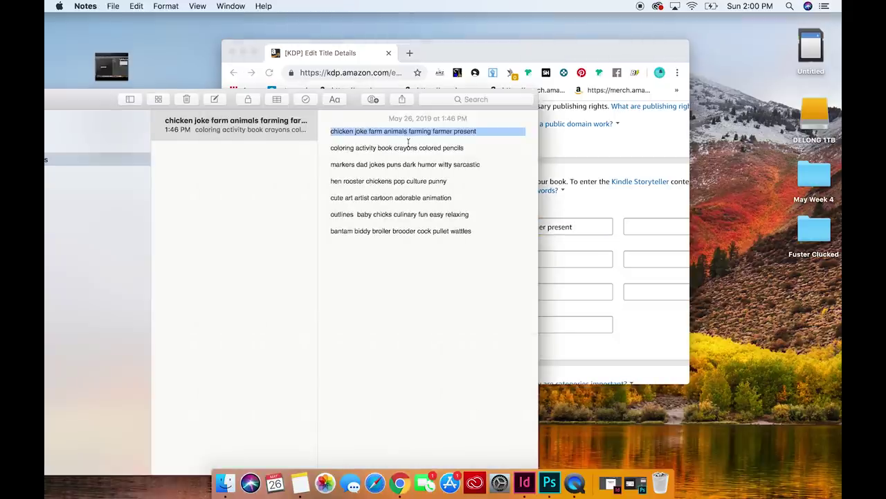
pyautogui.tripleClick(408, 148)
pyautogui.press('super+c')
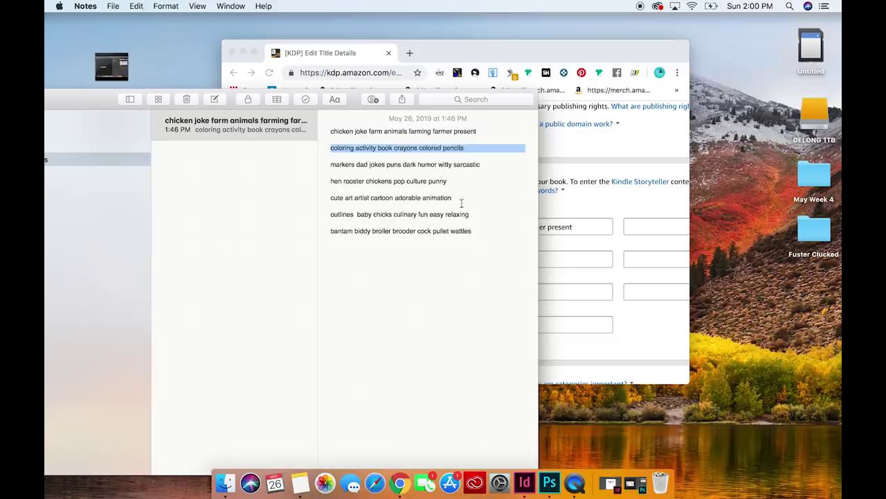
pyautogui.click(567, 260)
pyautogui.write('c')
pyautogui.click(544, 257)
pyautogui.press('super+v')
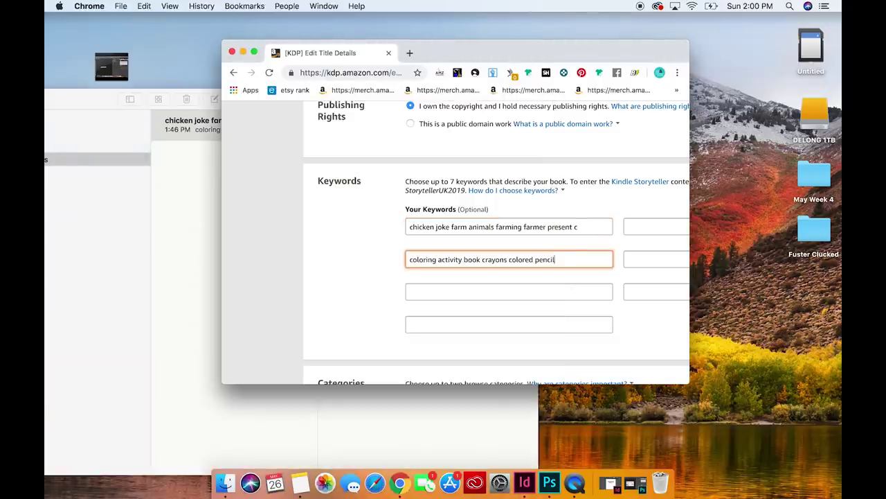
pyautogui.click(582, 226)
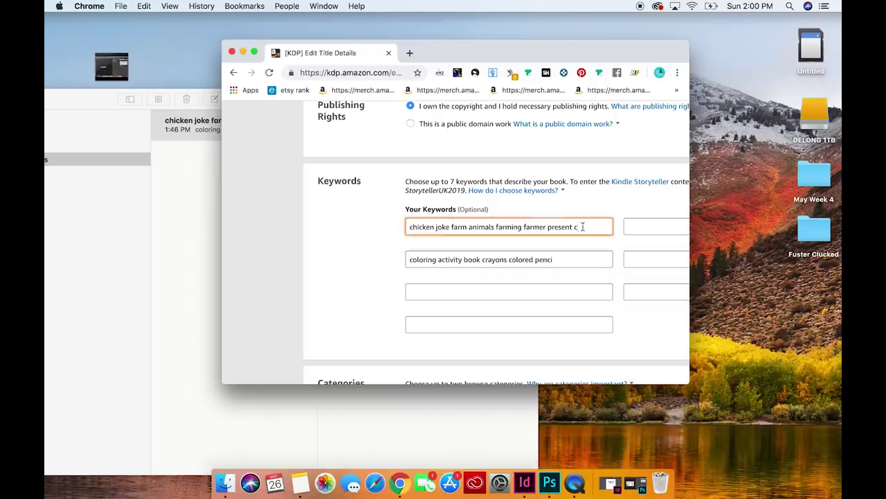
pyautogui.click(563, 261)
pyautogui.write('l ')
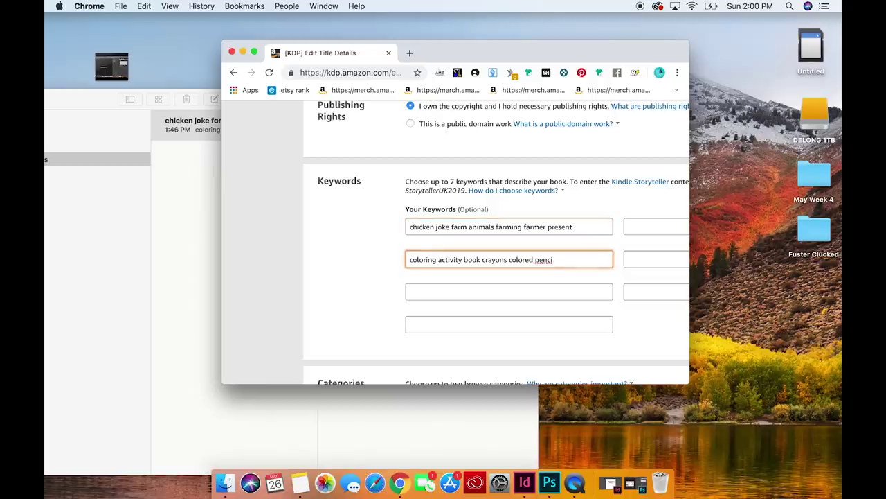
pyautogui.write('mark')
# Copy the note's third line into the first column's third keyword field, edited to "markers dad jokes puns dark humor witty sarcasm"
pyautogui.click(460, 443)
pyautogui.doubleClick(387, 172)
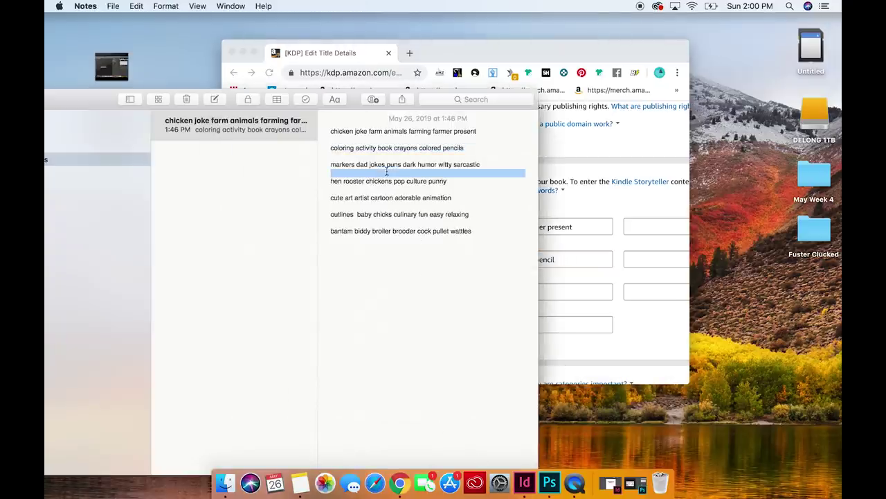
pyautogui.tripleClick(379, 164)
pyautogui.press('super+c')
pyautogui.click(559, 305)
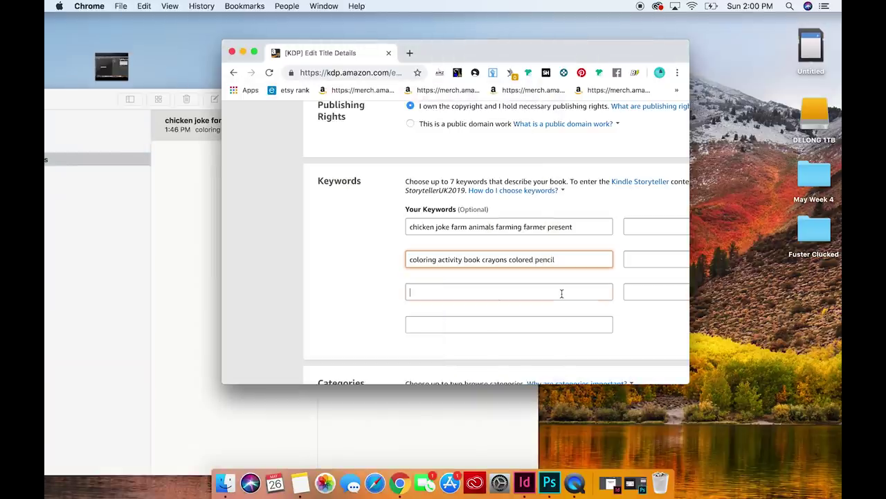
pyautogui.press('super+v')
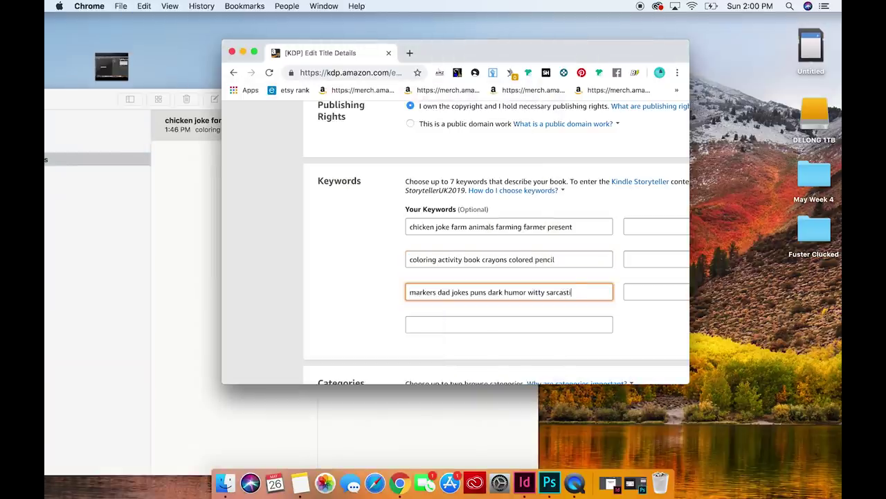
pyautogui.press('BackSpace')
# Copy "hen rooster chickens pop culture punny" from the note into the first column's last keyword field
pyautogui.click(387, 423)
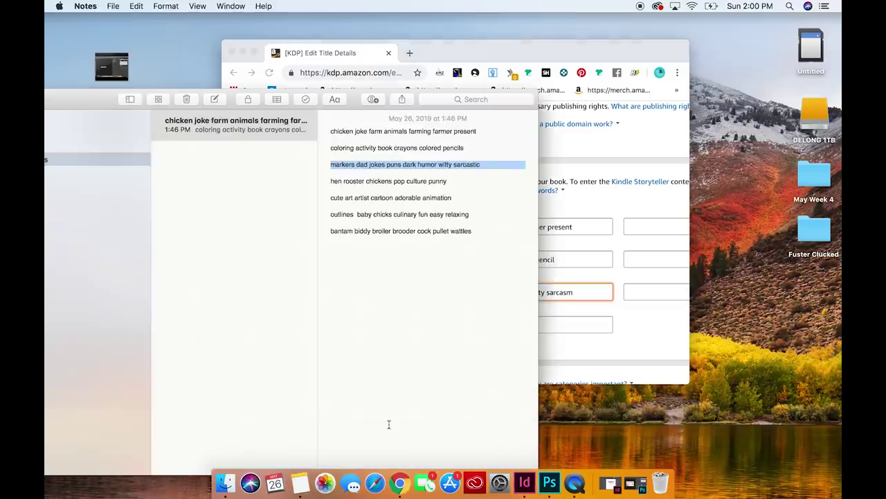
pyautogui.tripleClick(391, 186)
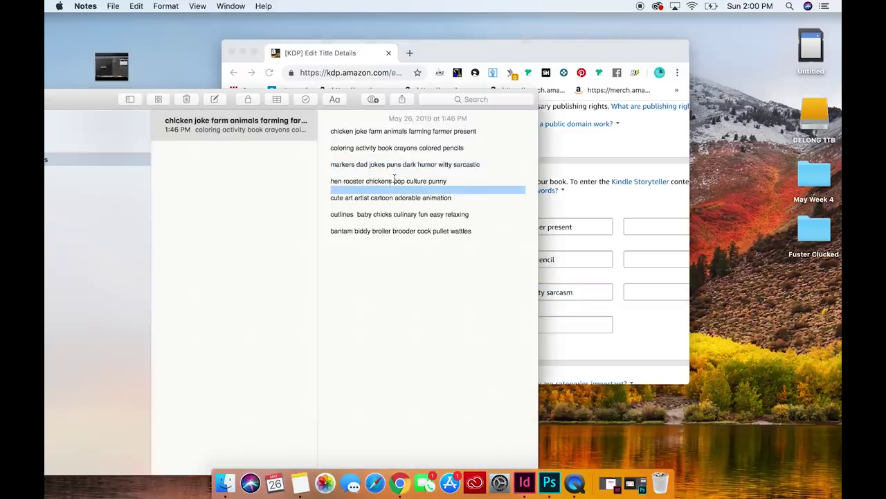
pyautogui.press('super+c')
pyautogui.click(608, 307)
pyautogui.click(571, 324)
pyautogui.press('super+v')
# Copy "cute art artist cartoon adorable animation" from the note into the second column's first keyword field
pyautogui.click(455, 398)
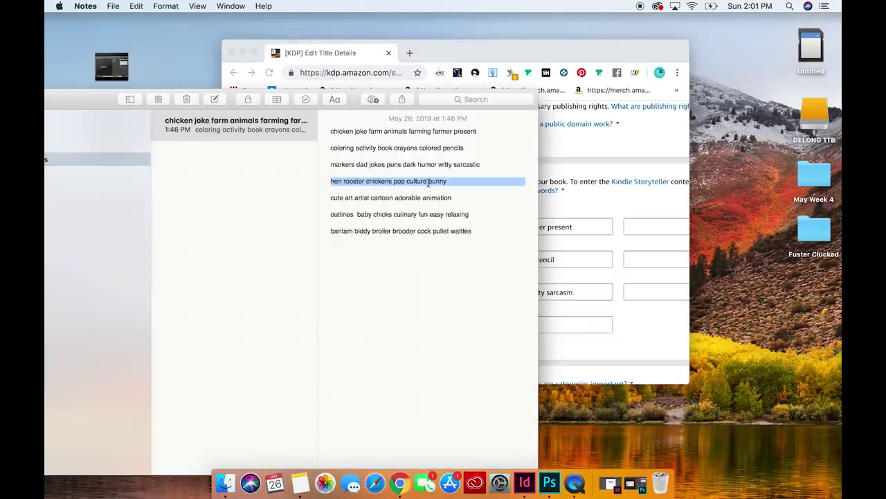
pyautogui.click(419, 202)
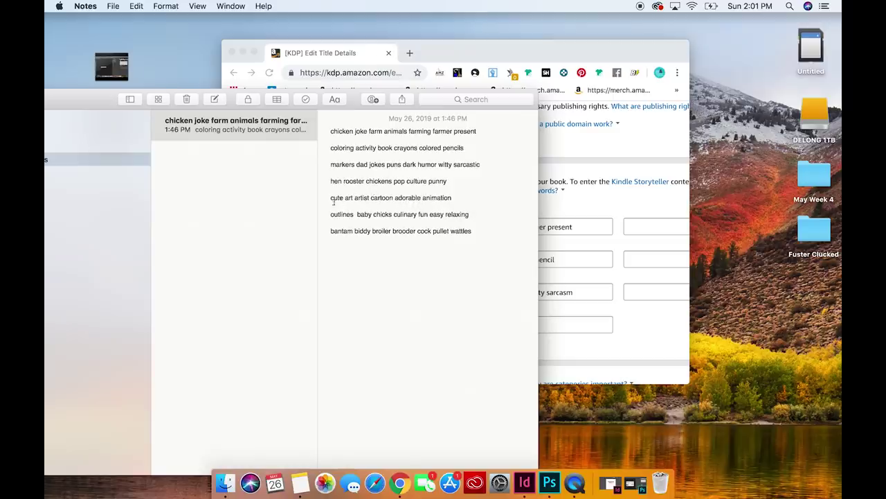
pyautogui.tripleClick(377, 197)
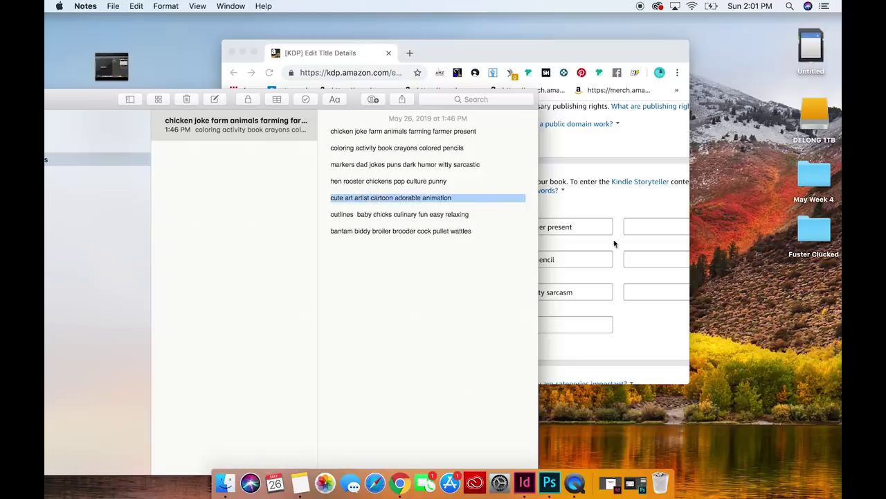
pyautogui.click(637, 227)
pyautogui.press('super+v')
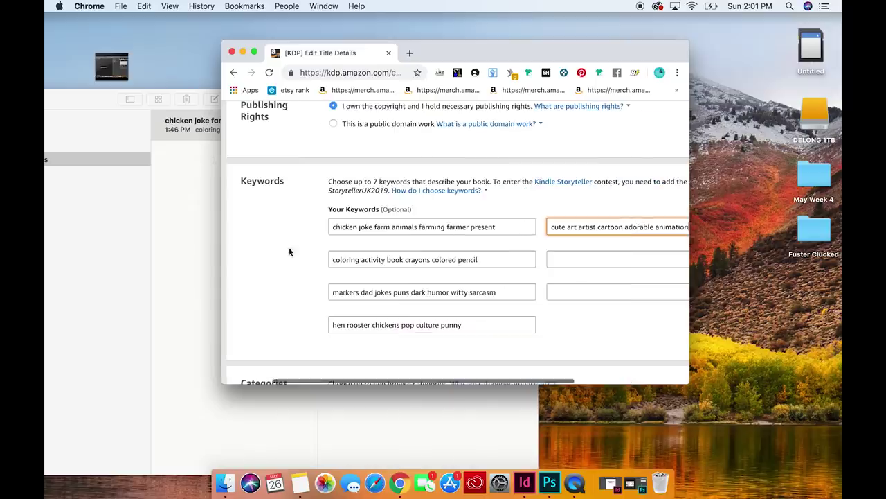
# Copy "outlines baby chicks culinary fun easy relaxing" from the note into the second column's middle keyword field
pyautogui.click(324, 395)
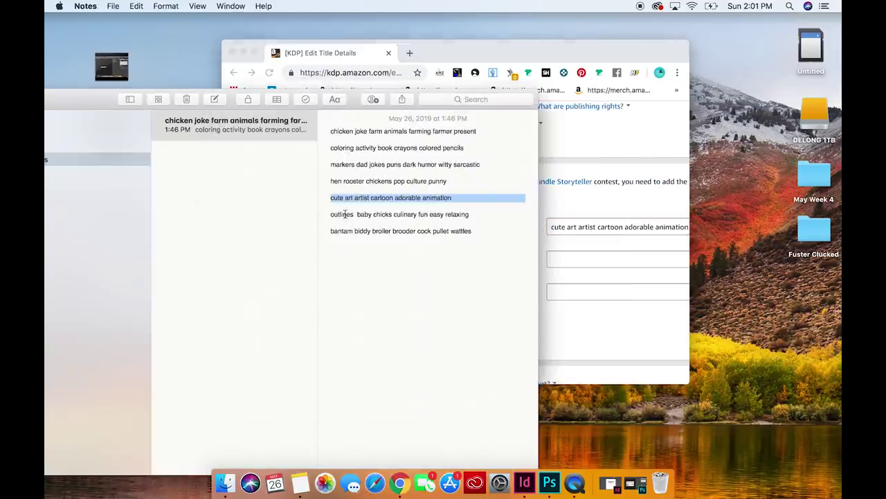
pyautogui.tripleClick(371, 214)
pyautogui.press('super+c')
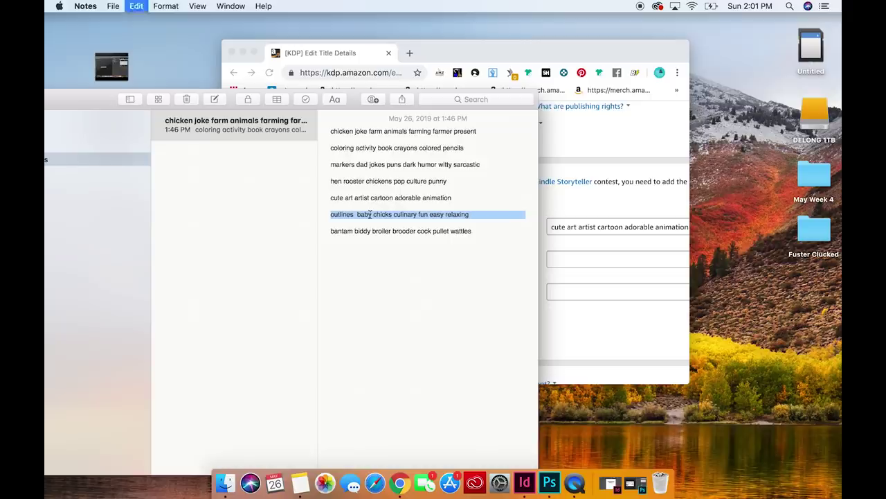
pyautogui.click(586, 258)
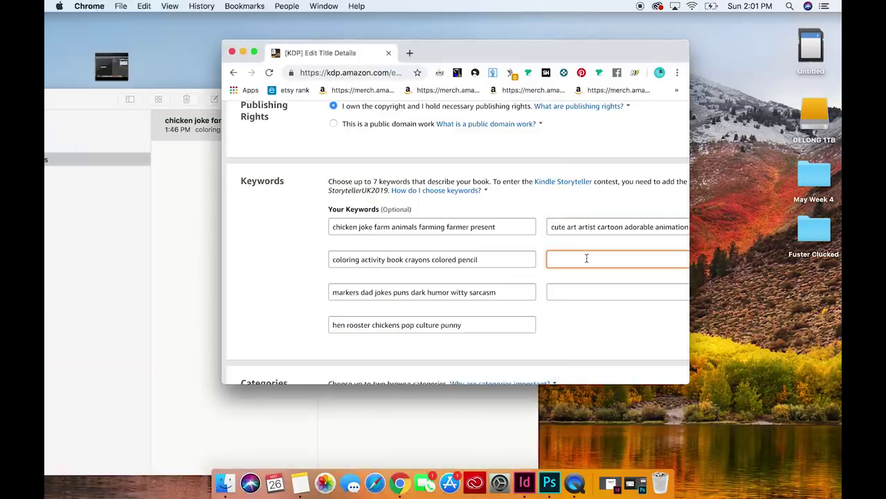
pyautogui.press('super+v')
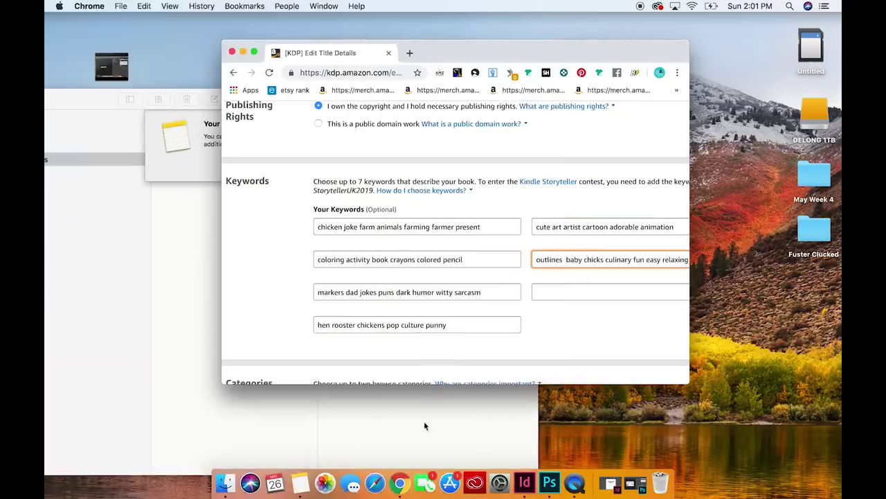
# Copy "bantam biddy broiler brooder cock pullet wattles" into the last empty keyword field, and return Chrome to full screen
pyautogui.click(425, 425)
pyautogui.click(245, 166)
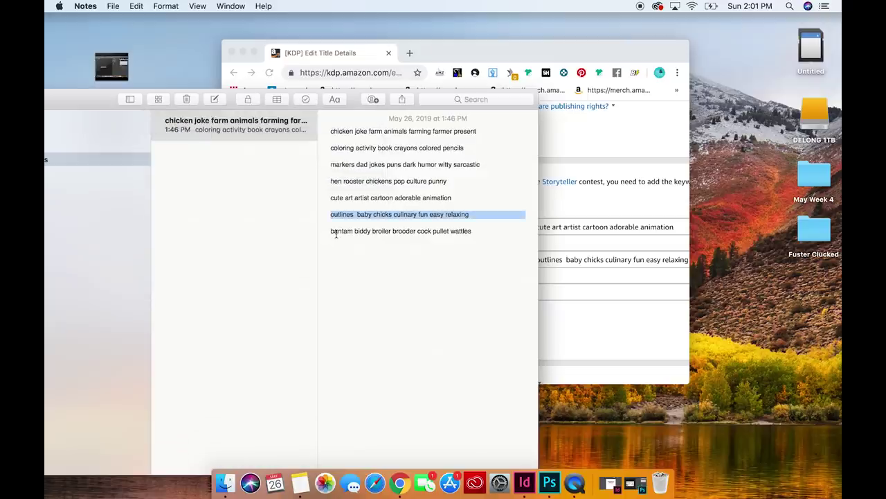
pyautogui.tripleClick(336, 234)
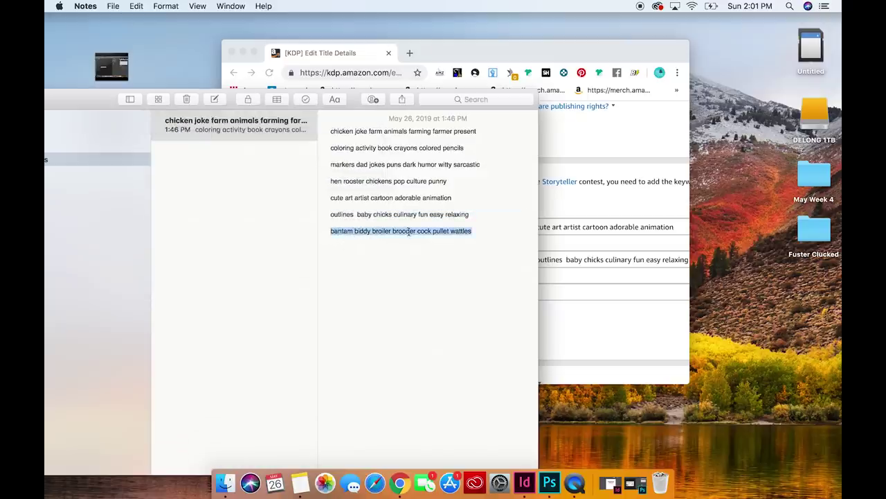
pyautogui.click(572, 292)
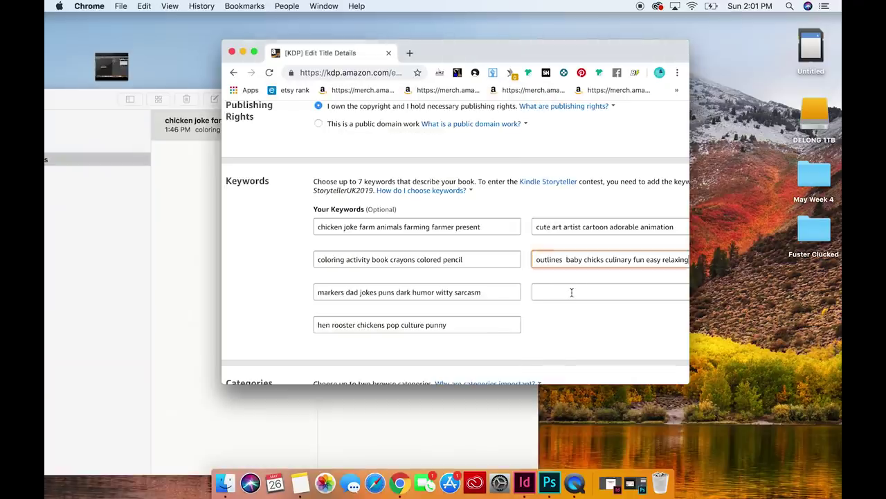
pyautogui.press('super+v')
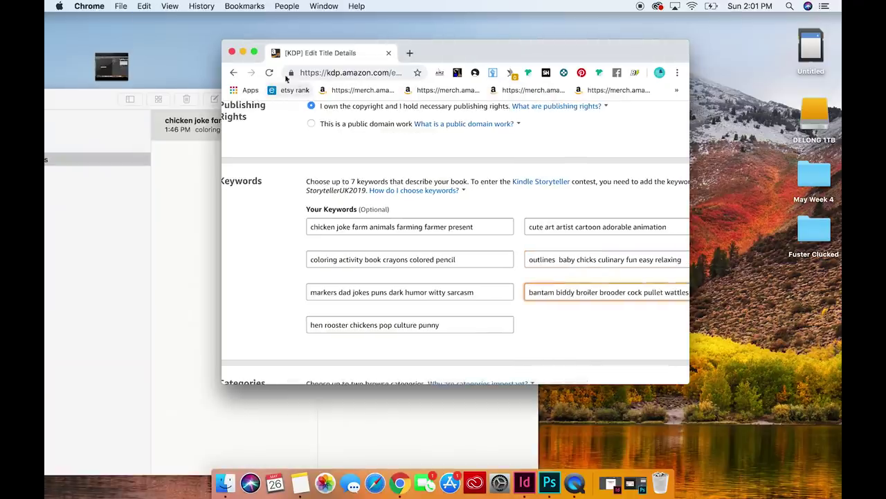
pyautogui.click(255, 52)
# Examine the large print explanation and the top-level book categories, leaving the category chooser without selecting anything
pyautogui.scroll(-3, 277, 253)
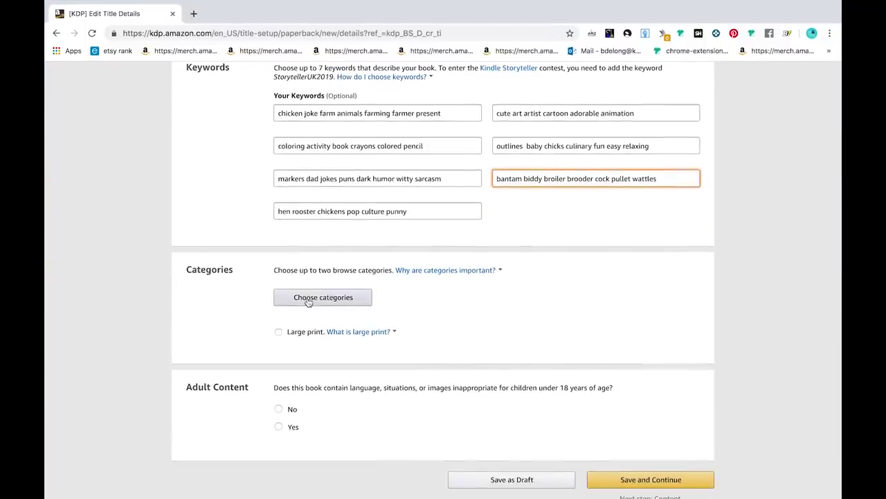
pyautogui.scroll(-2, 353, 302)
pyautogui.click(344, 285)
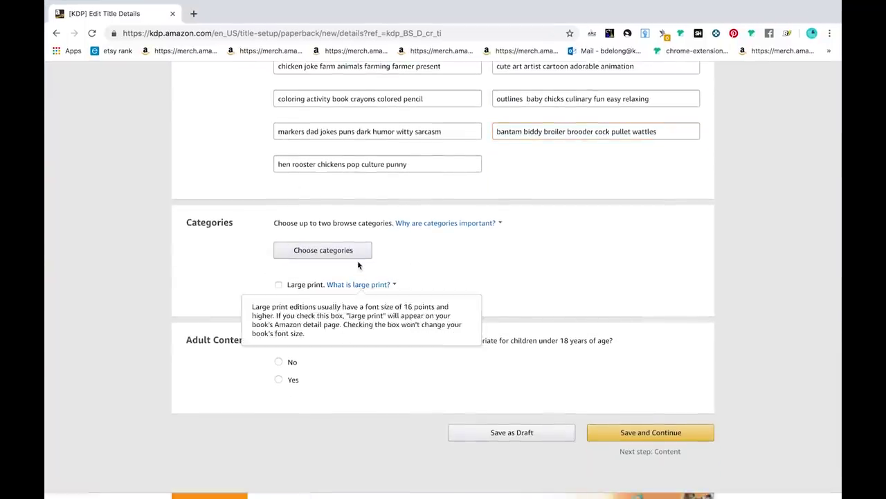
pyautogui.scroll(-1, 350, 270)
pyautogui.click(351, 232)
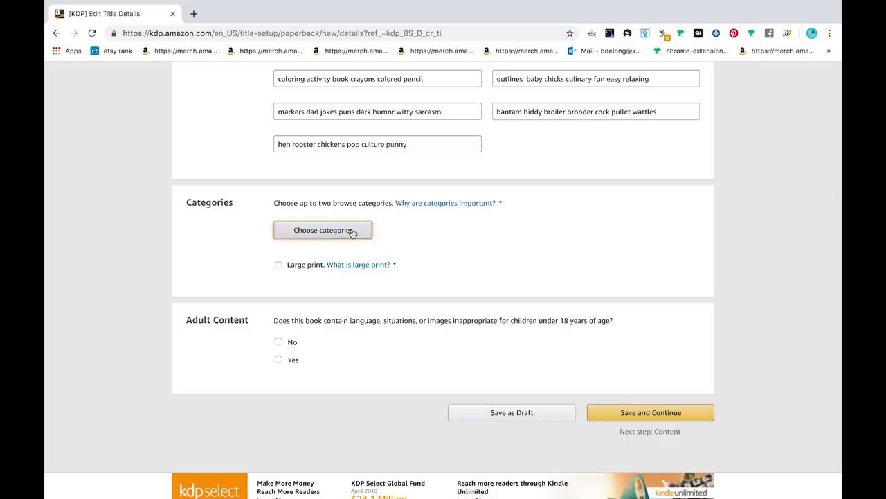
pyautogui.scroll(-1, 380, 220)
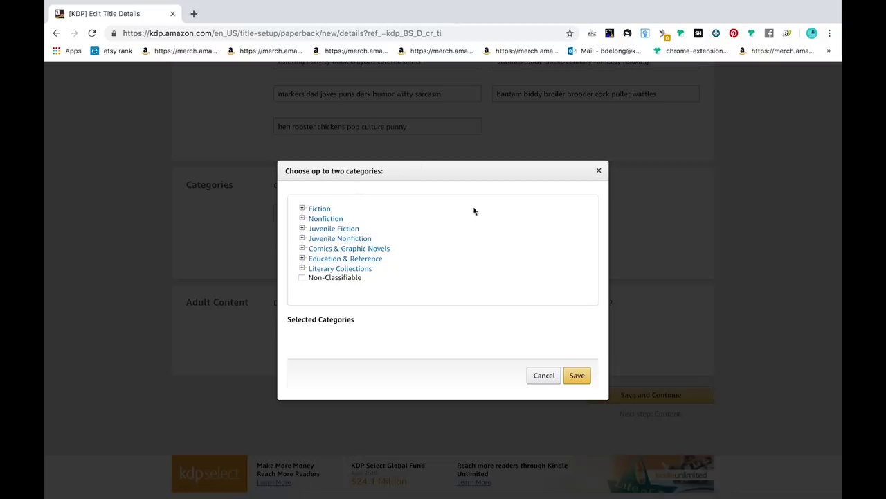
pyautogui.click(543, 375)
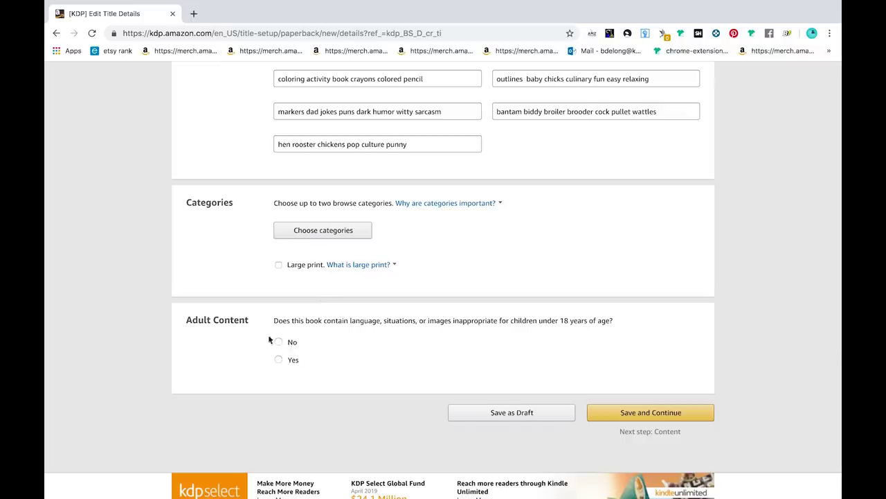
# Open the browse category chooser and add Nonfiction > Art > General as the first category
pyautogui.click(331, 233)
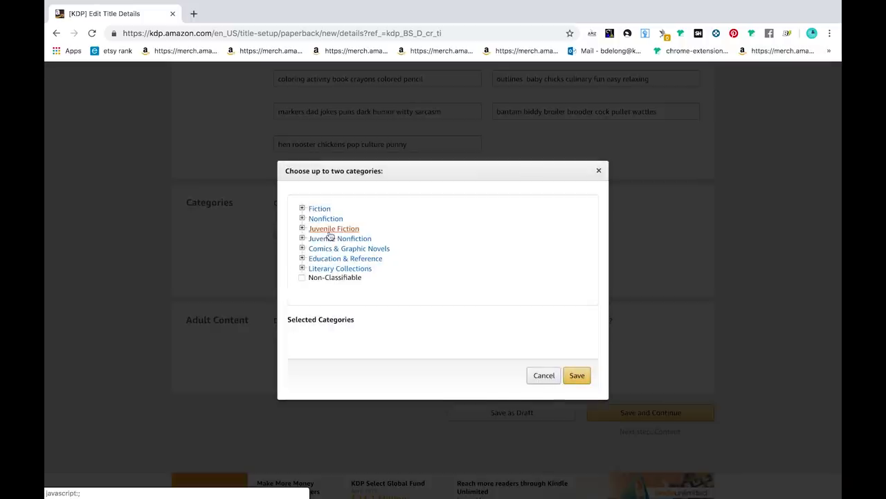
pyautogui.click(313, 220)
pyautogui.scroll(-2, 323, 232)
pyautogui.click(322, 223)
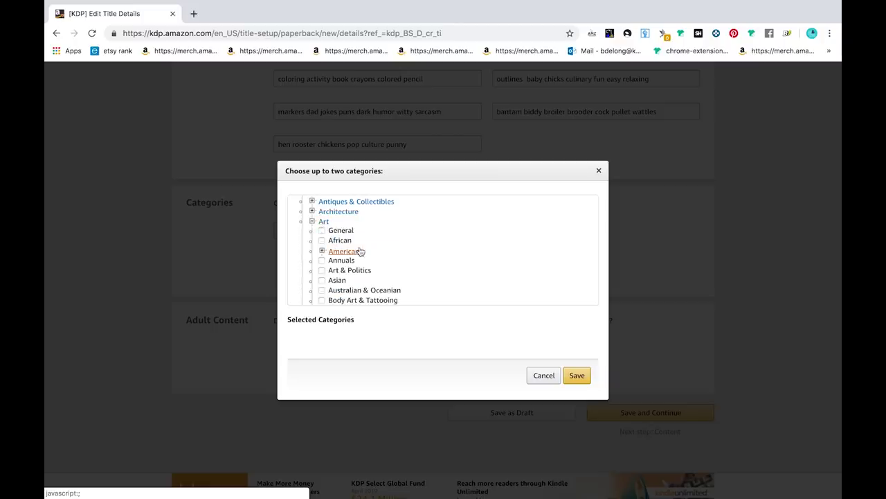
pyautogui.scroll(-1, 358, 249)
pyautogui.click(322, 217)
# Look through the remaining Nonfiction subjects and expand Nature to browse its subcategories
pyautogui.scroll(-5, 405, 268)
pyautogui.scroll(-6, 405, 269)
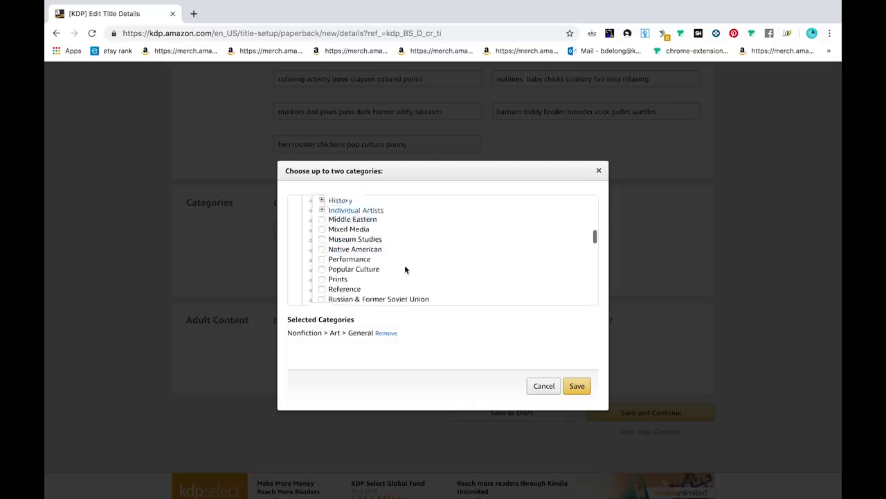
pyautogui.scroll(-5, 405, 270)
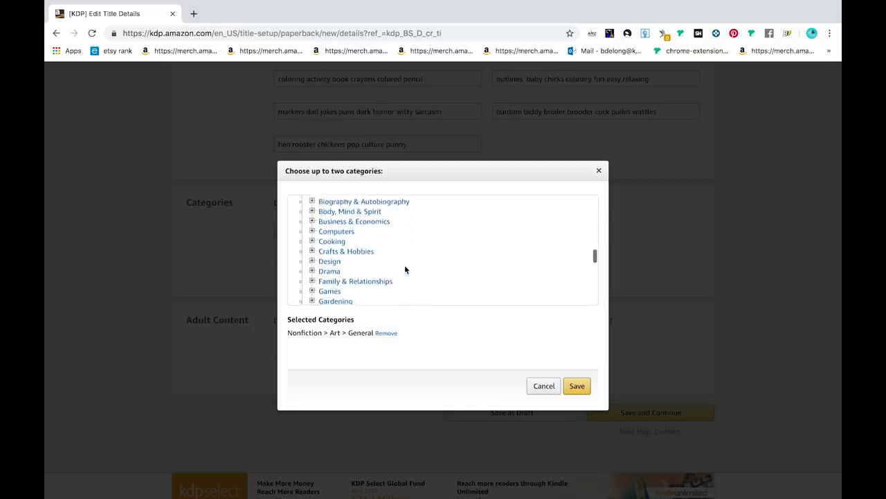
pyautogui.scroll(-5, 405, 270)
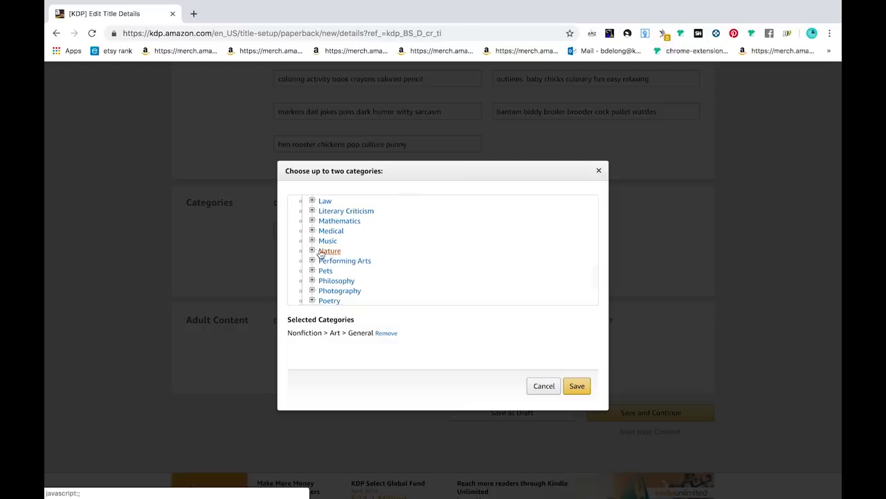
pyautogui.click(320, 252)
pyautogui.scroll(-1, 372, 262)
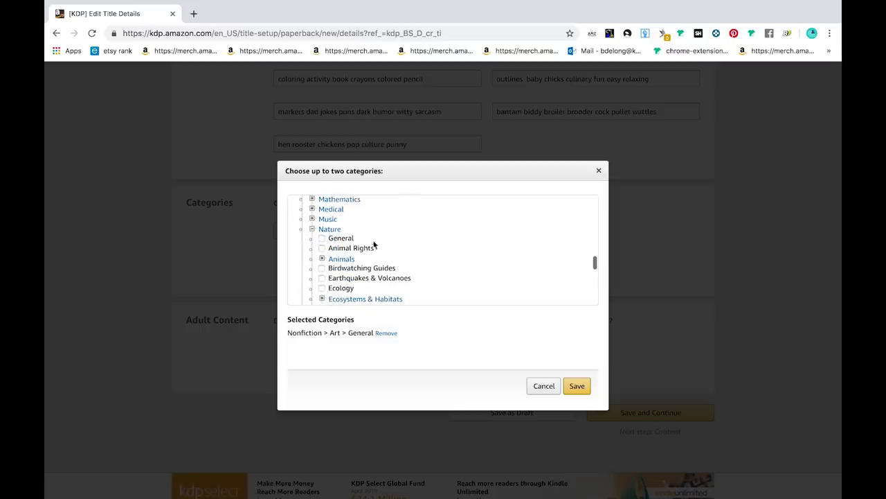
pyautogui.scroll(-1, 376, 278)
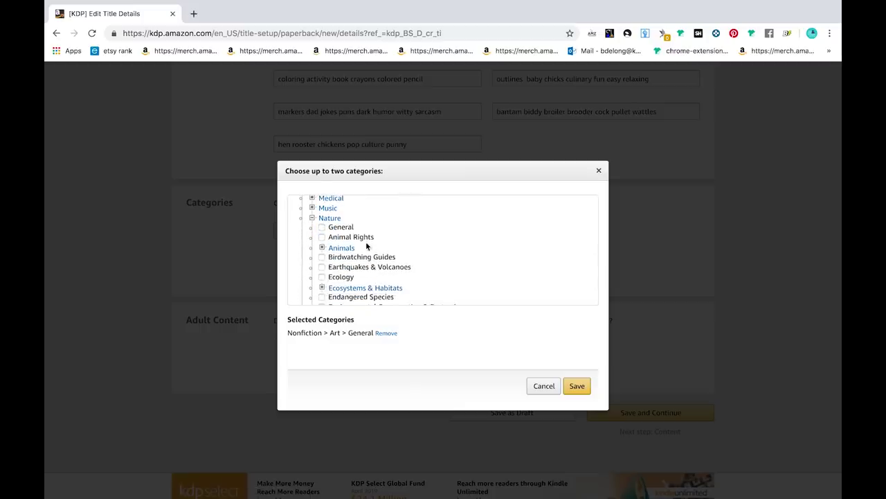
pyautogui.scroll(3, 367, 247)
pyautogui.scroll(1, 367, 246)
pyautogui.scroll(-2, 366, 246)
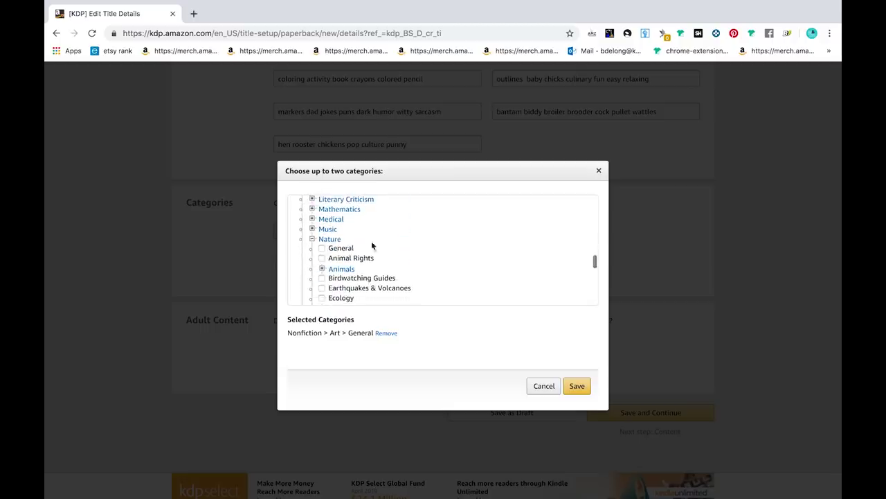
pyautogui.scroll(-1, 390, 245)
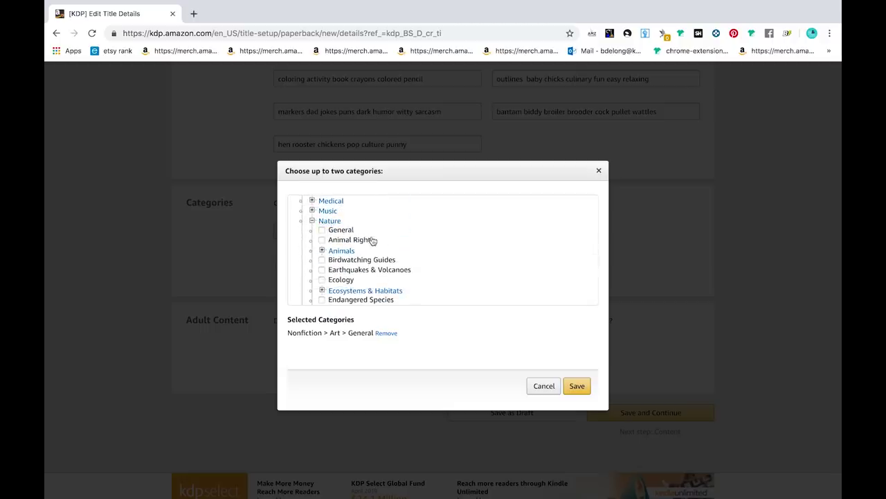
pyautogui.scroll(-1, 372, 240)
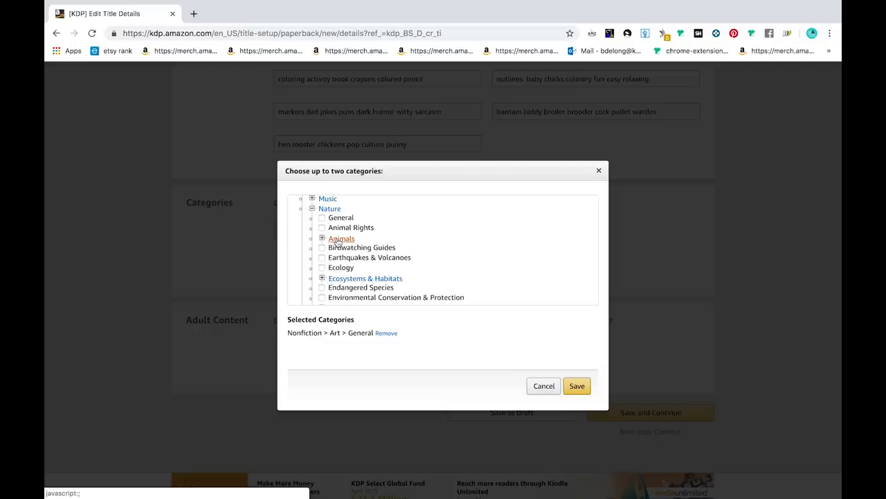
# Add Nonfiction > Nature > Animals > General as the second category and save the category selection
pyautogui.click(340, 239)
pyautogui.scroll(-5, 409, 250)
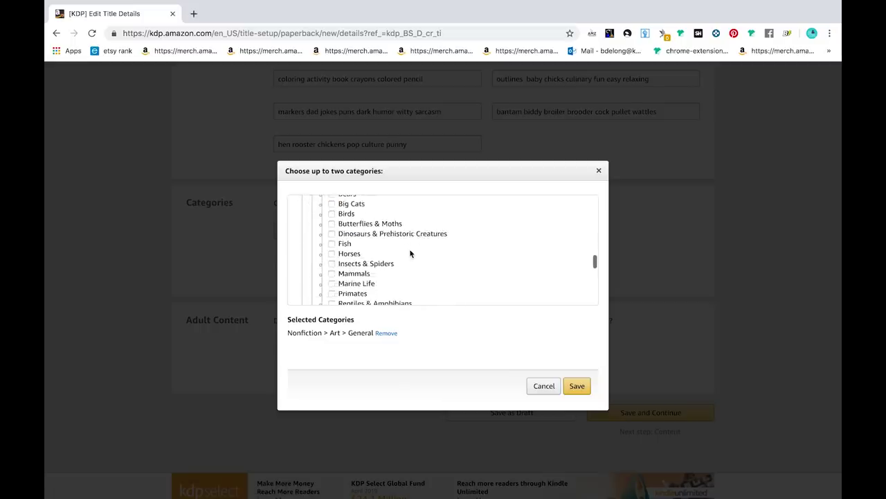
pyautogui.scroll(-3, 409, 249)
pyautogui.scroll(2, 410, 254)
pyautogui.scroll(4, 411, 254)
pyautogui.scroll(-2, 410, 251)
pyautogui.scroll(2, 410, 251)
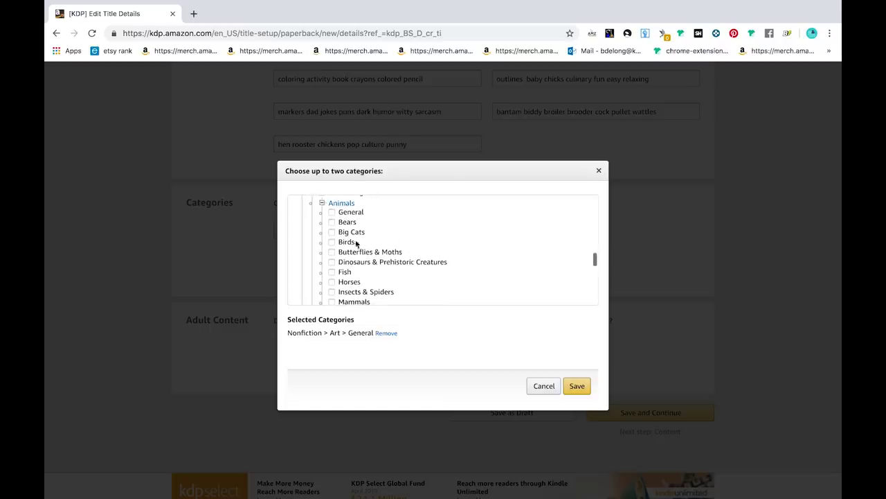
pyautogui.scroll(1, 354, 245)
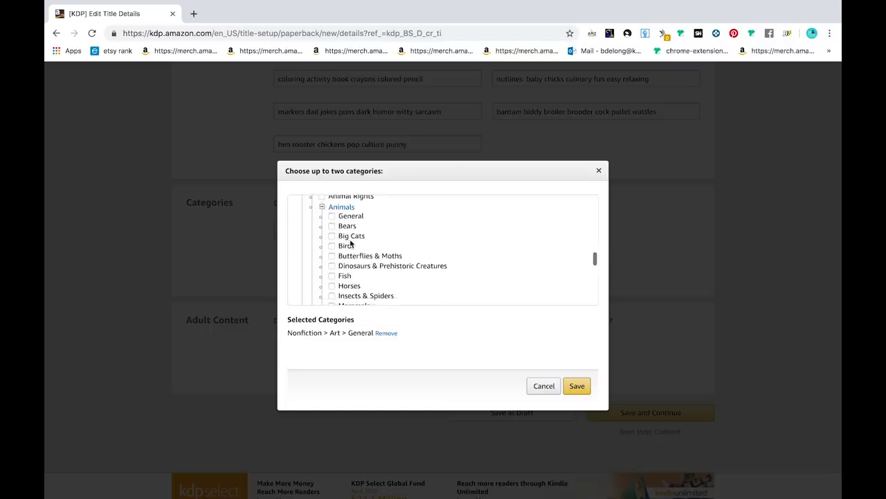
pyautogui.scroll(-1, 385, 236)
pyautogui.scroll(-1, 385, 225)
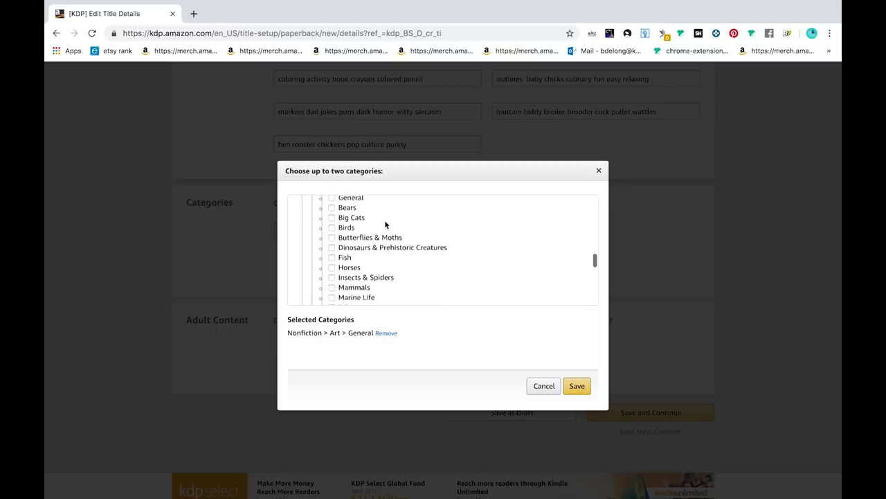
pyautogui.scroll(1, 384, 220)
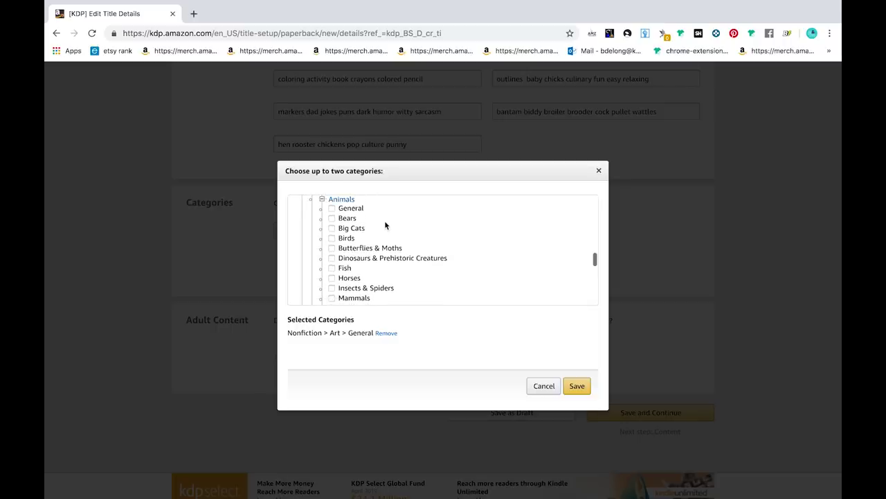
pyautogui.click(333, 209)
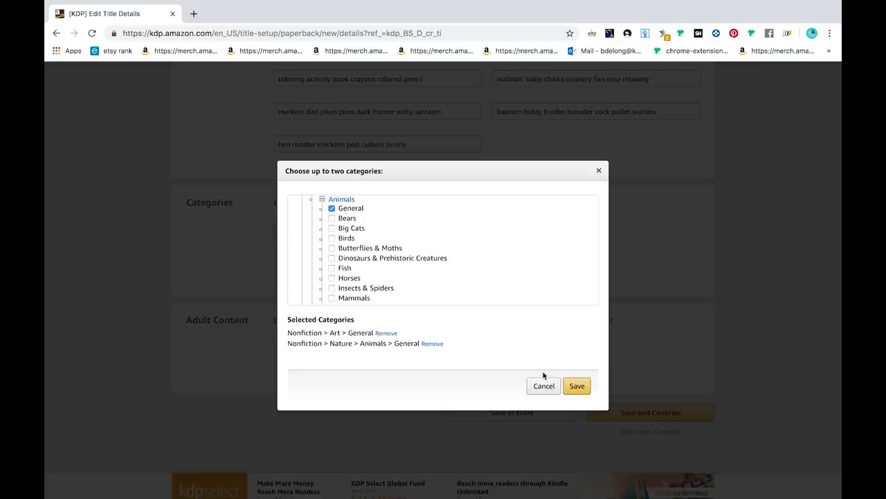
pyautogui.click(586, 389)
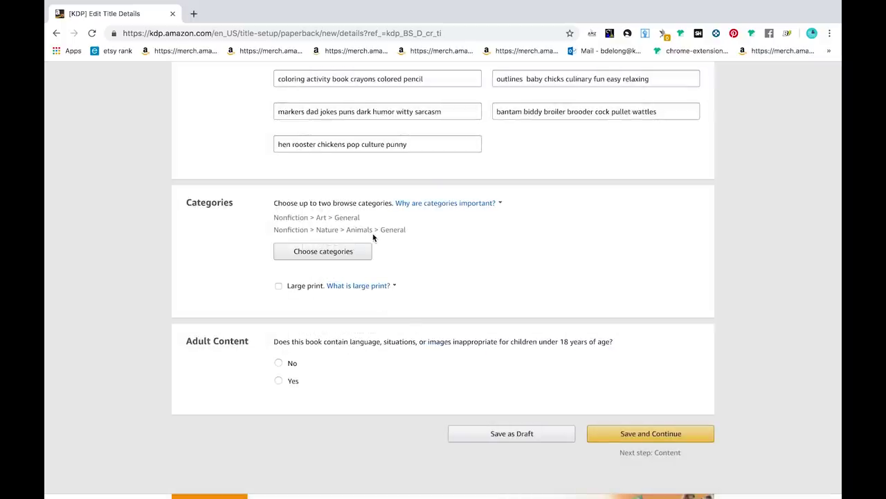
# Answer Yes to the adult content question, then save the paperback details and continue to the content page
pyautogui.scroll(-1, 432, 263)
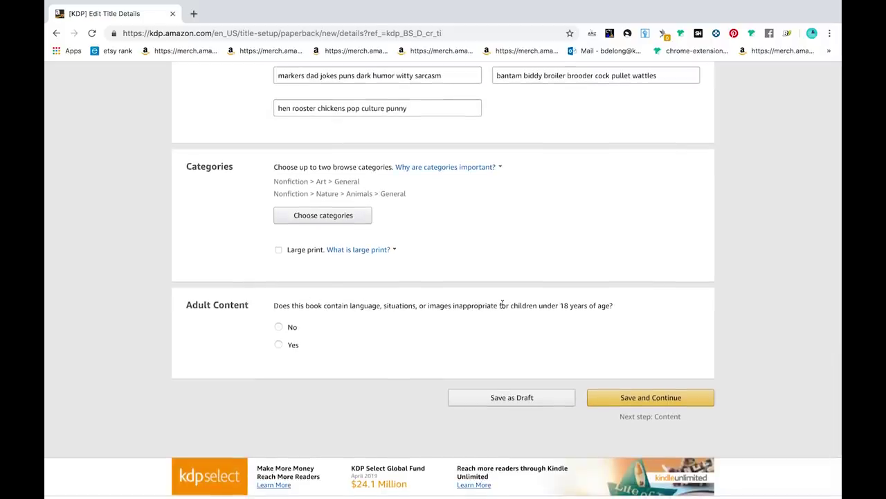
pyautogui.click(279, 346)
pyautogui.click(631, 403)
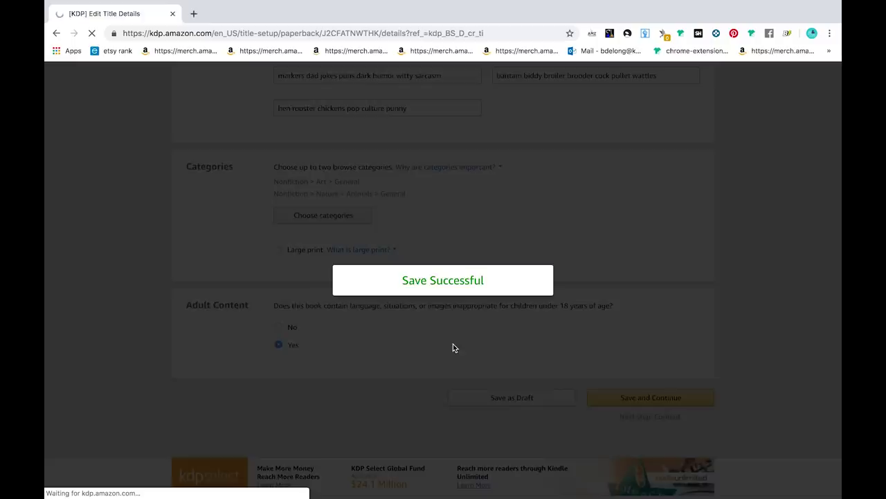
# Assign a free KDP ISBN to the paperback
pyautogui.scroll(-2, 454, 348)
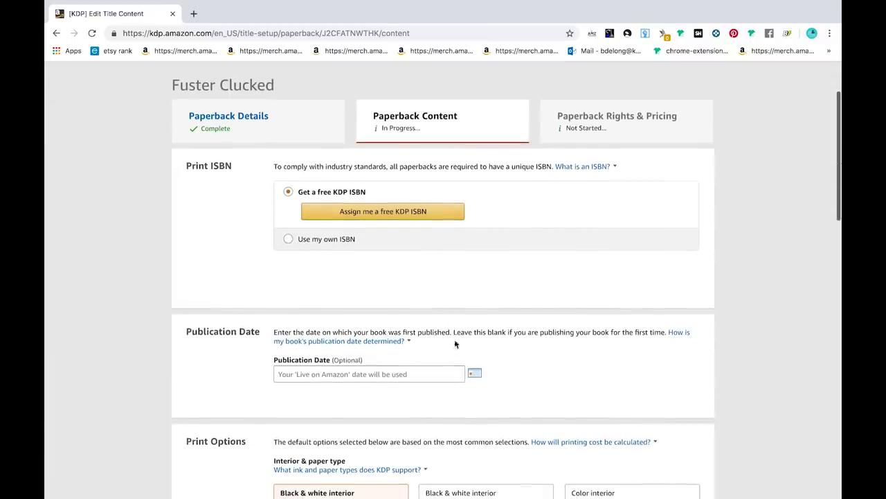
pyautogui.scroll(-1, 445, 219)
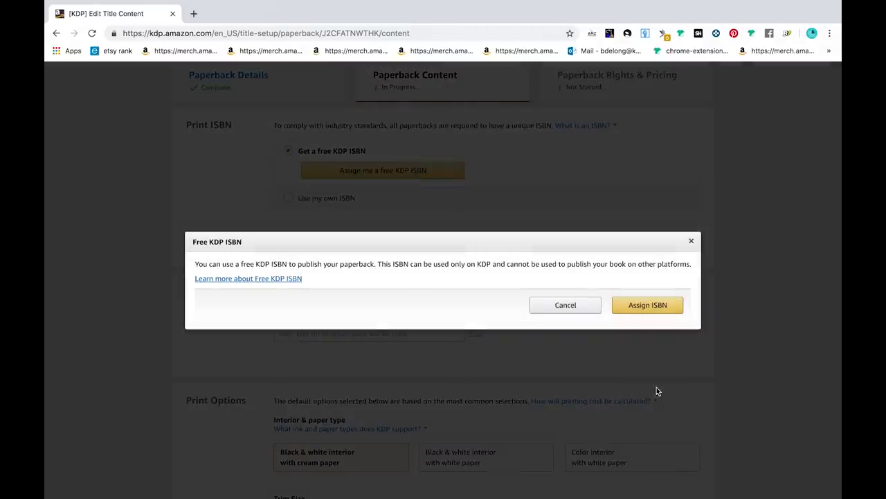
pyautogui.click(648, 305)
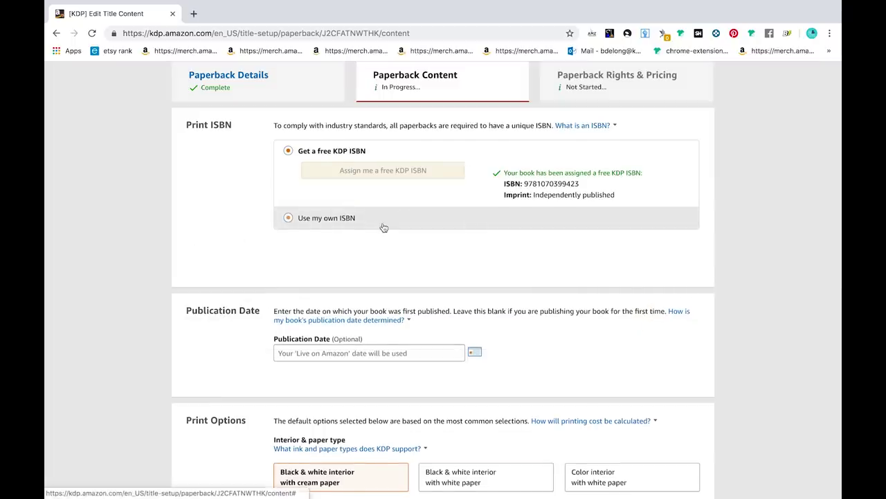
# Check the publication date explanation, leave the date blank, and choose a black & white interior with white paper
pyautogui.scroll(-2, 383, 226)
pyautogui.scroll(-2, 383, 227)
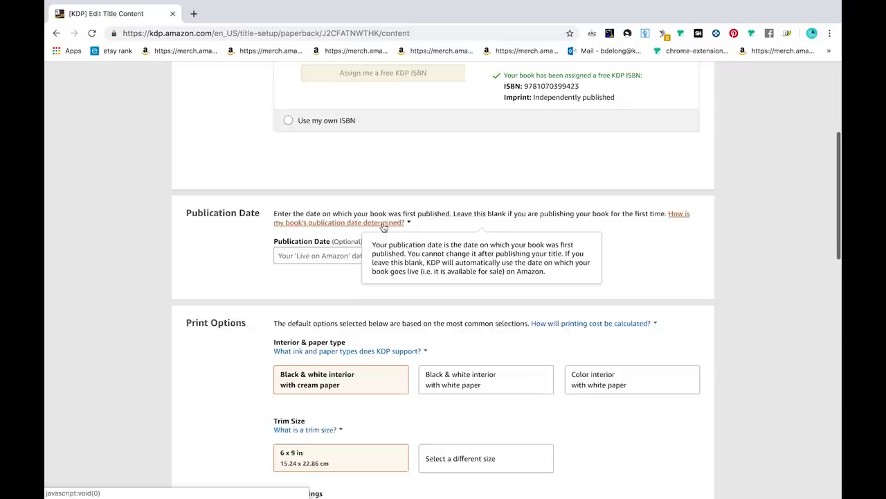
pyautogui.scroll(-1, 349, 223)
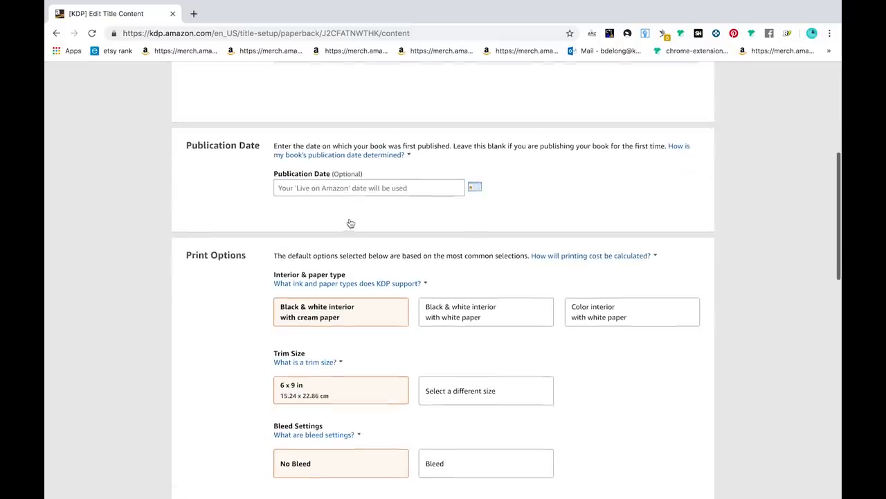
pyautogui.scroll(-1, 249, 178)
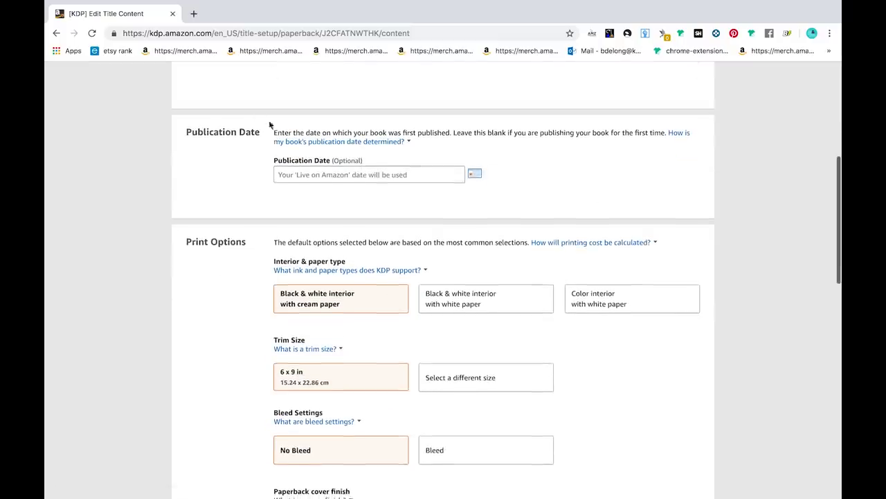
pyautogui.scroll(-3, 255, 154)
pyautogui.scroll(-1, 254, 151)
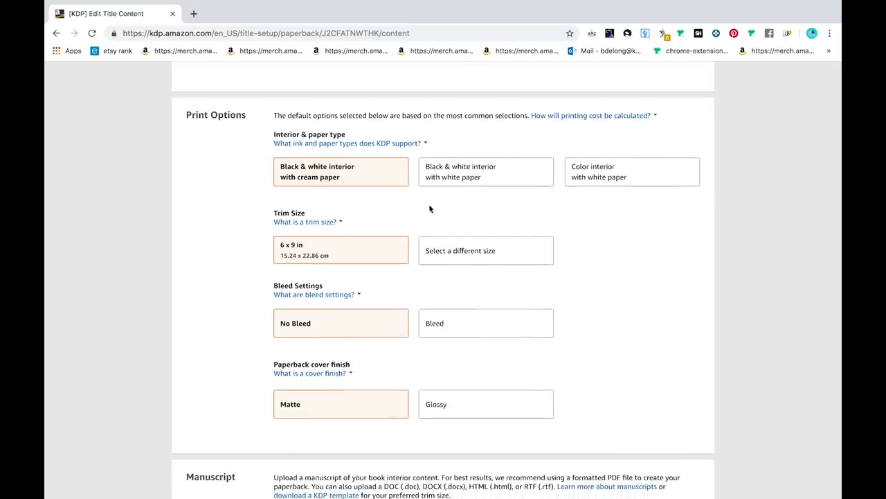
pyautogui.click(477, 174)
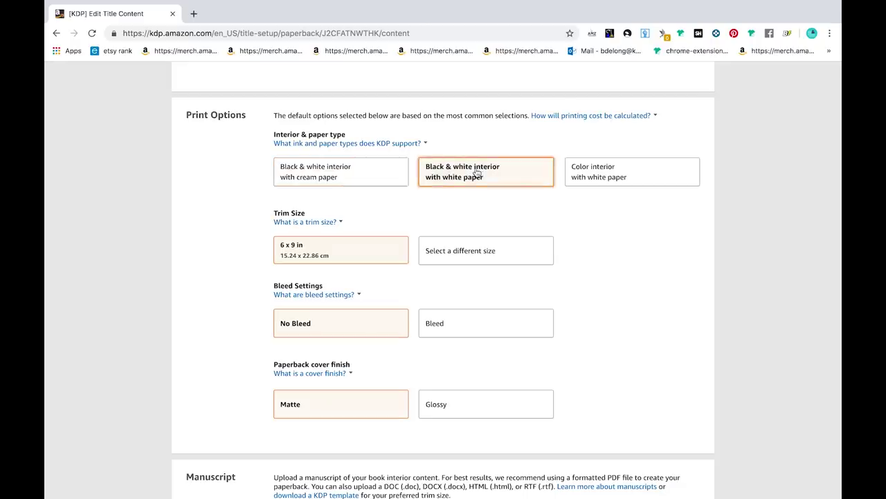
# Set the paperback's trim size to the standard 8 x 10 in
pyautogui.scroll(-2, 470, 207)
pyautogui.click(362, 199)
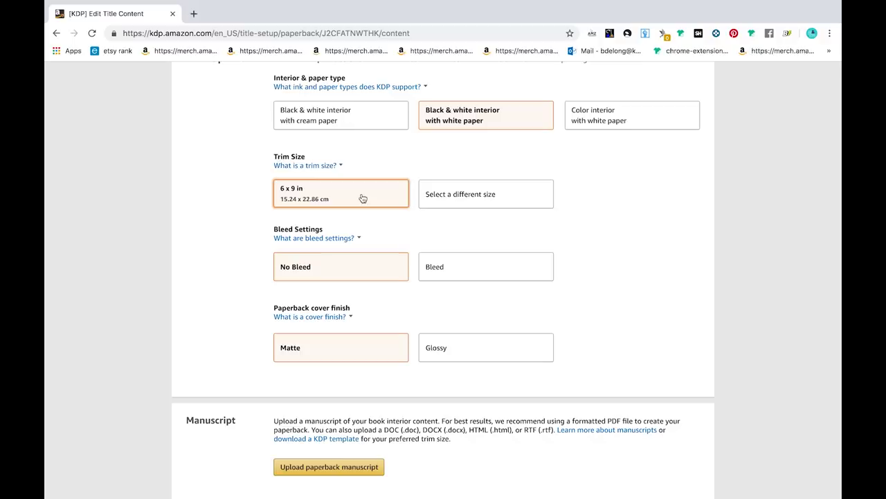
pyautogui.scroll(-1, 349, 176)
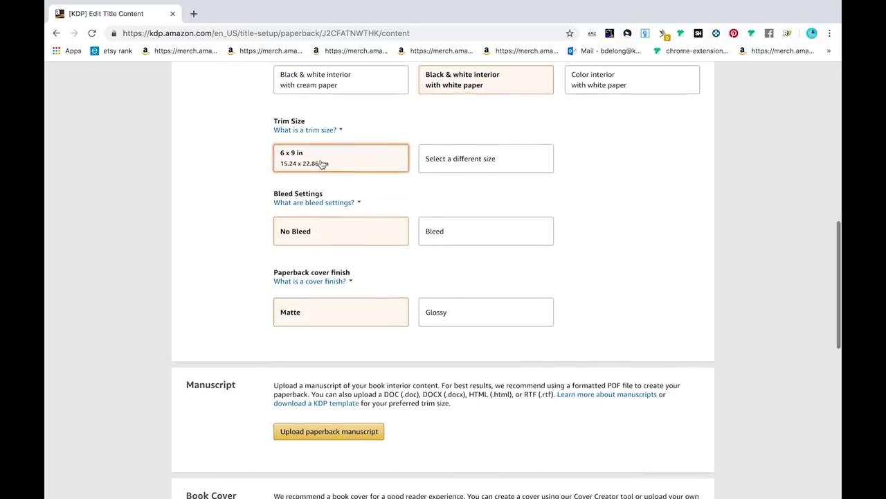
pyautogui.click(477, 162)
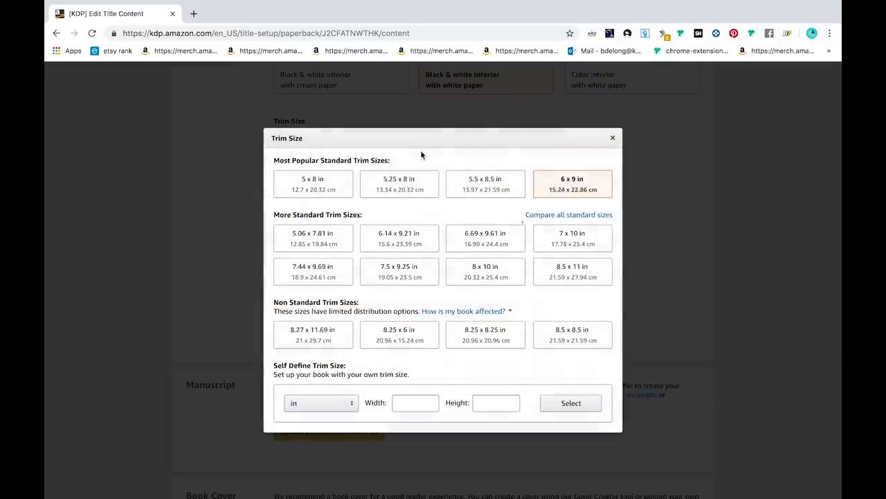
pyautogui.click(485, 270)
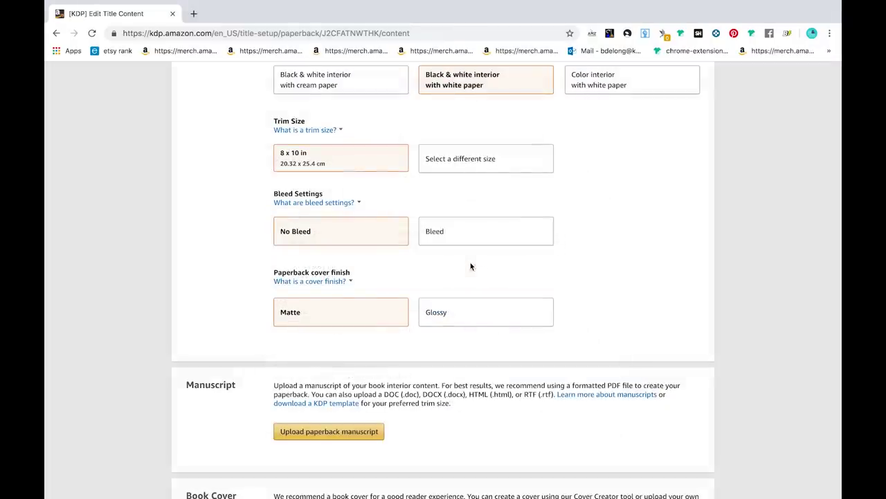
# Check the bleed and cover finish explanations, and choose the Glossy paperback cover finish
pyautogui.click(350, 203)
pyautogui.scroll(-1, 351, 217)
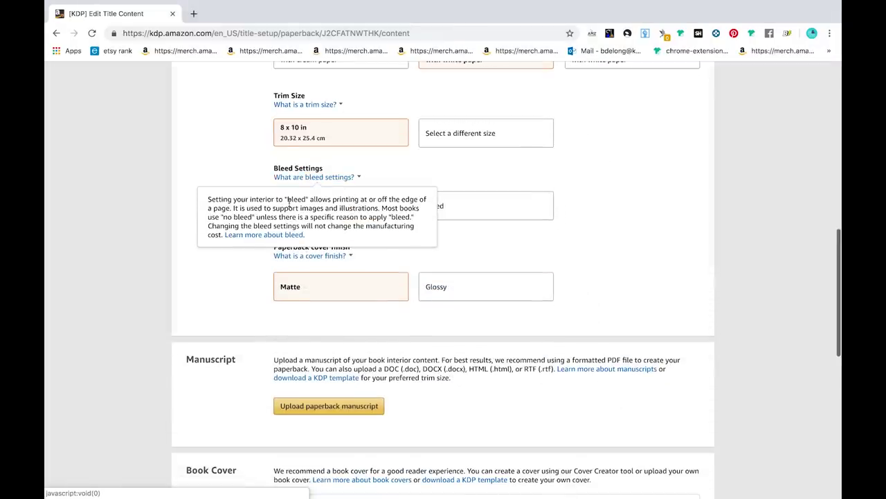
pyautogui.click(531, 248)
pyautogui.scroll(-2, 463, 253)
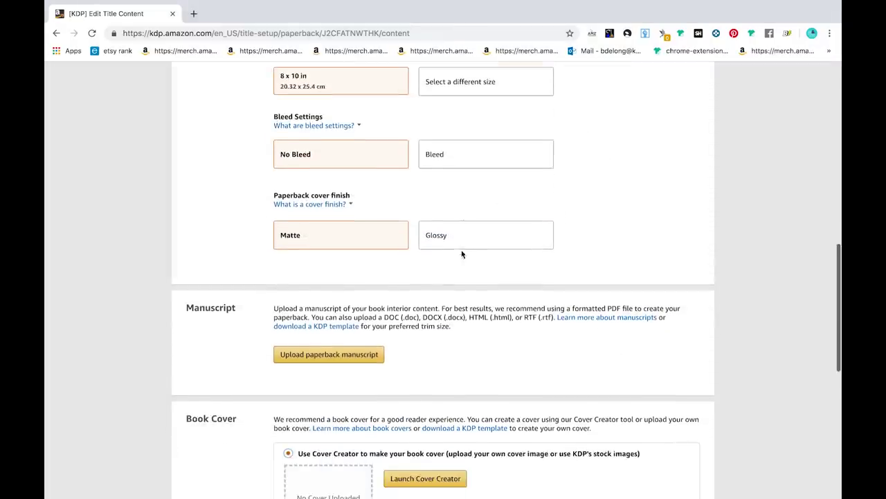
pyautogui.click(336, 204)
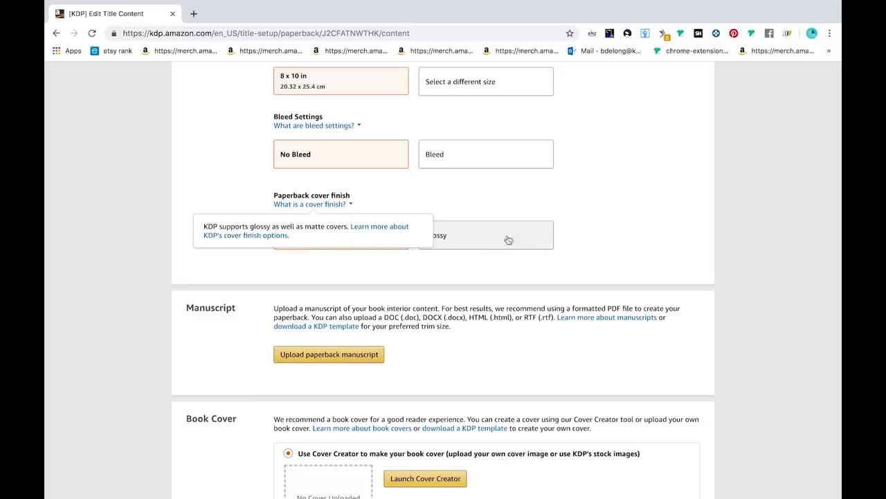
pyautogui.click(582, 233)
pyautogui.click(531, 234)
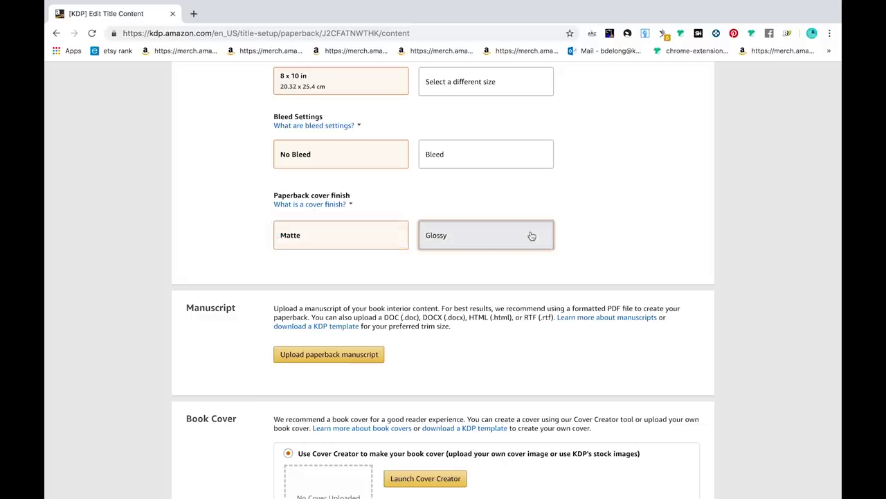
# Upload fustercluckedinsidefinal.pdf from the Fuster Clucked folder on the Desktop as the paperback manuscript
pyautogui.scroll(-3, 645, 225)
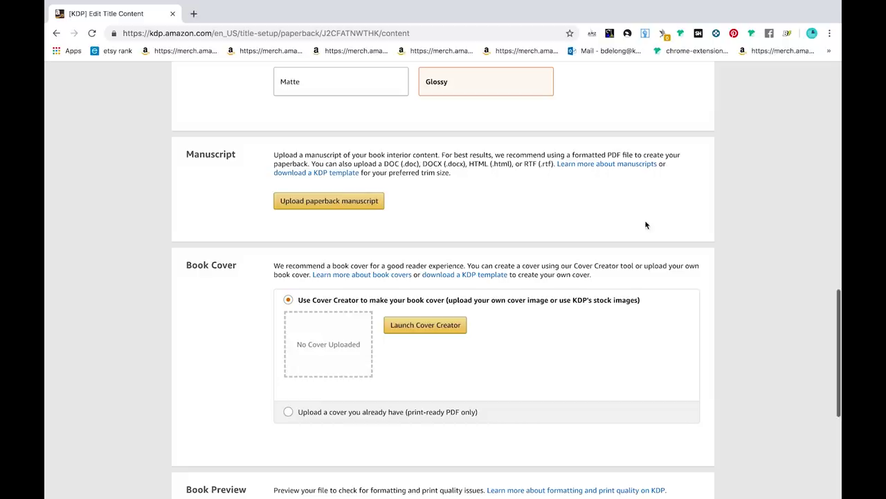
pyautogui.click(321, 204)
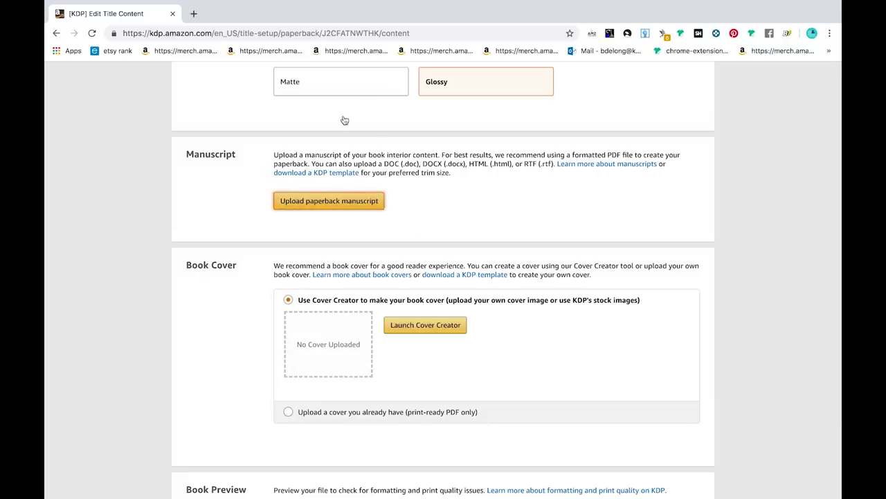
pyautogui.click(343, 204)
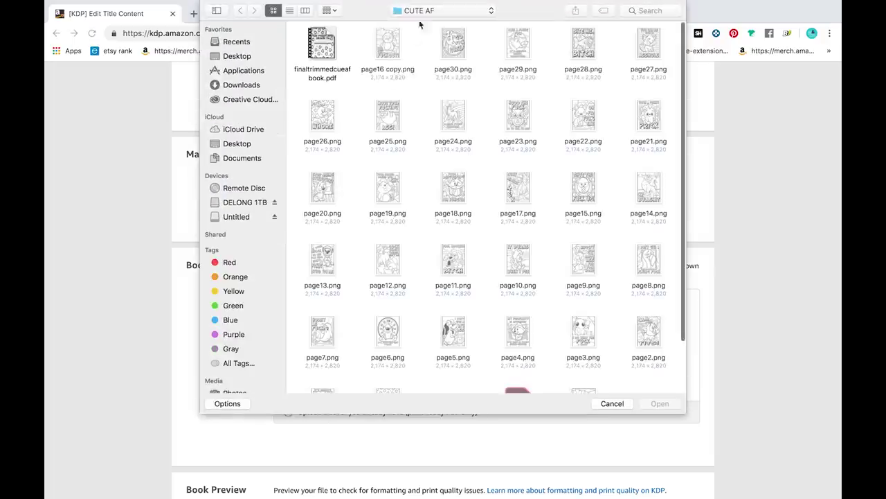
pyautogui.click(450, 12)
pyautogui.click(449, 44)
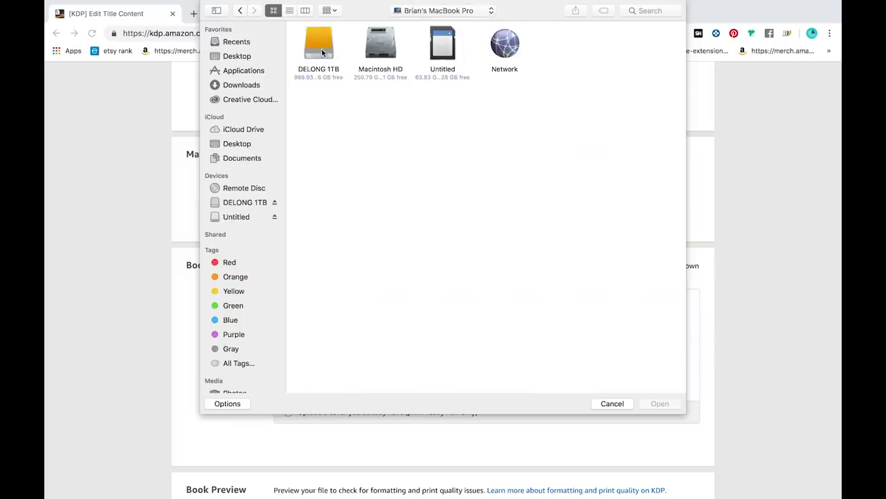
pyautogui.click(237, 57)
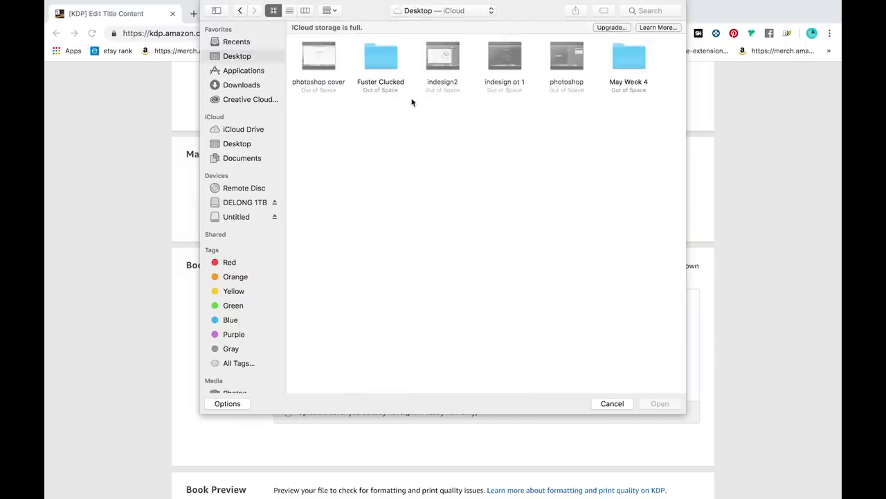
pyautogui.doubleClick(389, 68)
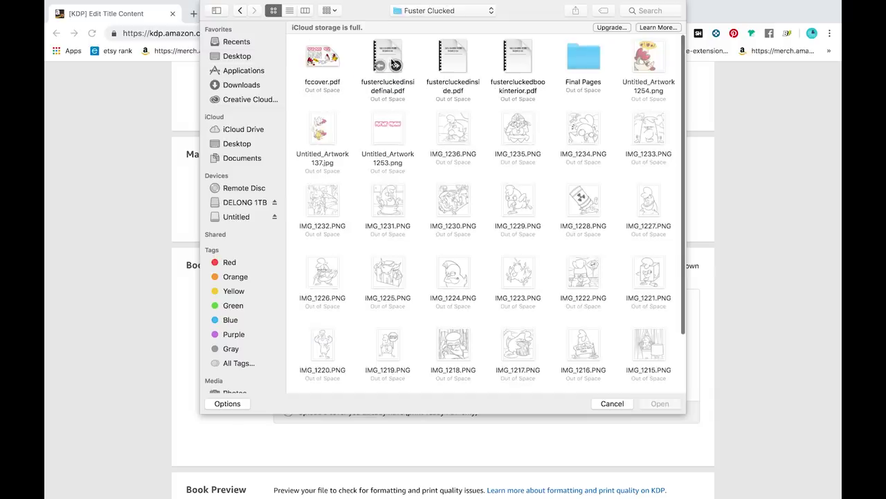
pyautogui.doubleClick(386, 51)
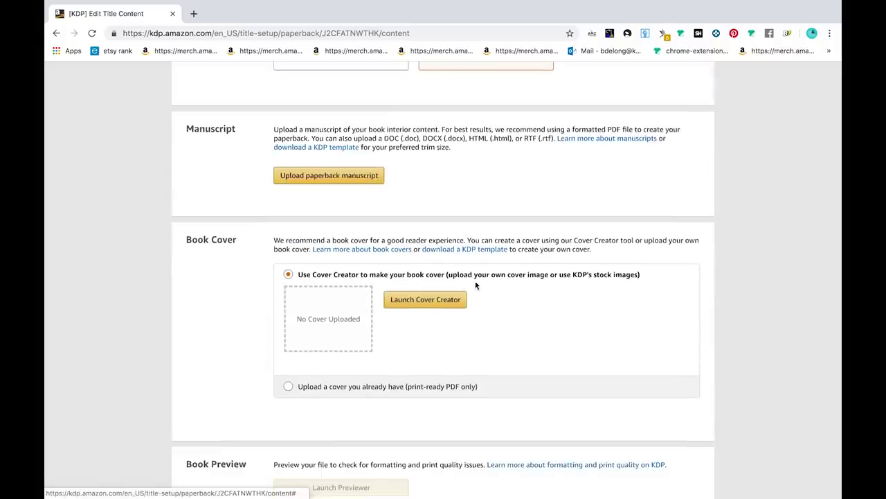
# Choose to upload an existing print-ready PDF cover, and upload fccover.pdf from the Fuster Clucked folder
pyautogui.scroll(-1, 390, 351)
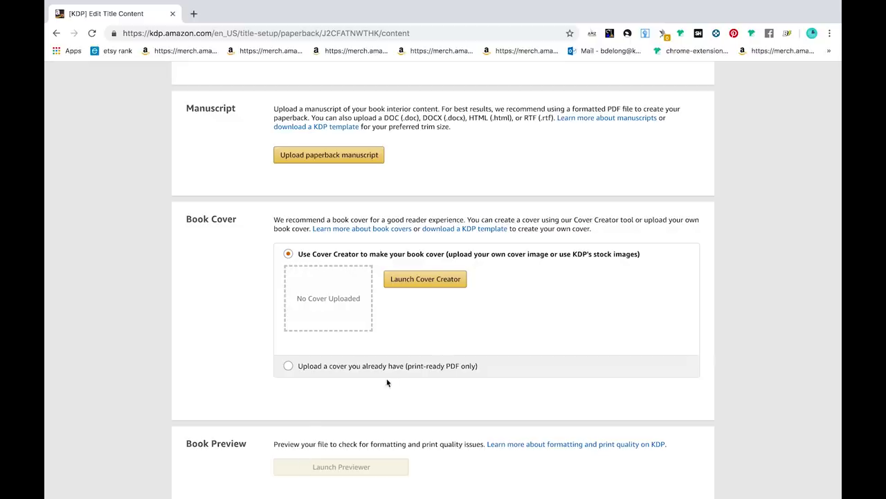
pyautogui.scroll(-1, 411, 325)
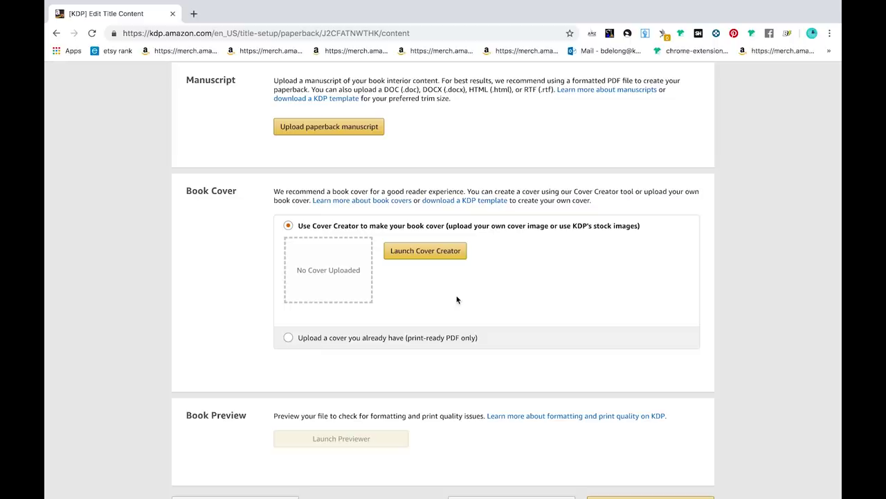
pyautogui.click(291, 339)
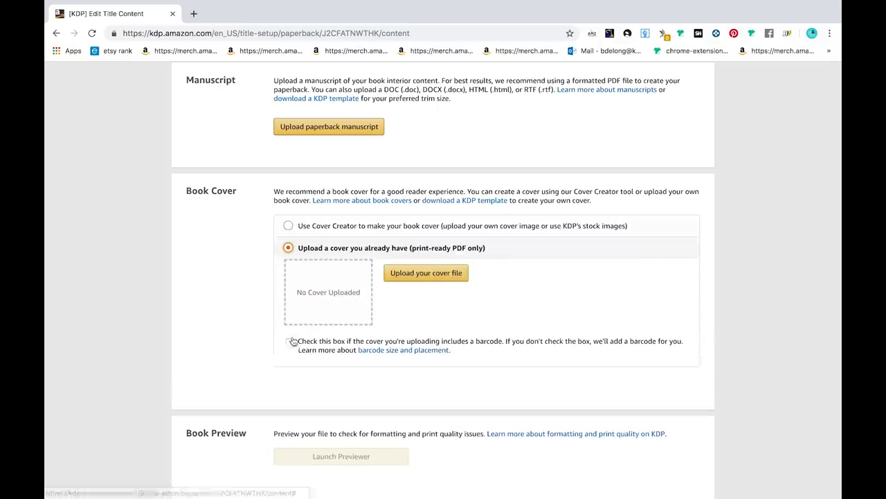
pyautogui.click(449, 272)
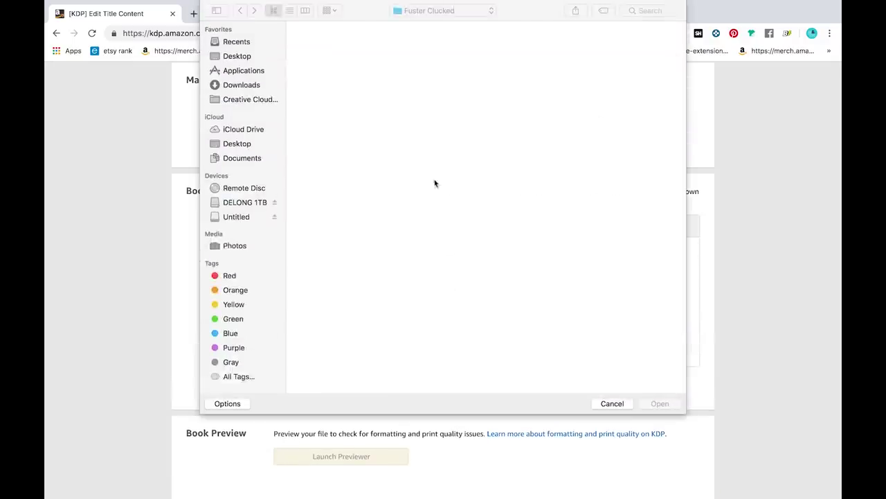
pyautogui.doubleClick(326, 56)
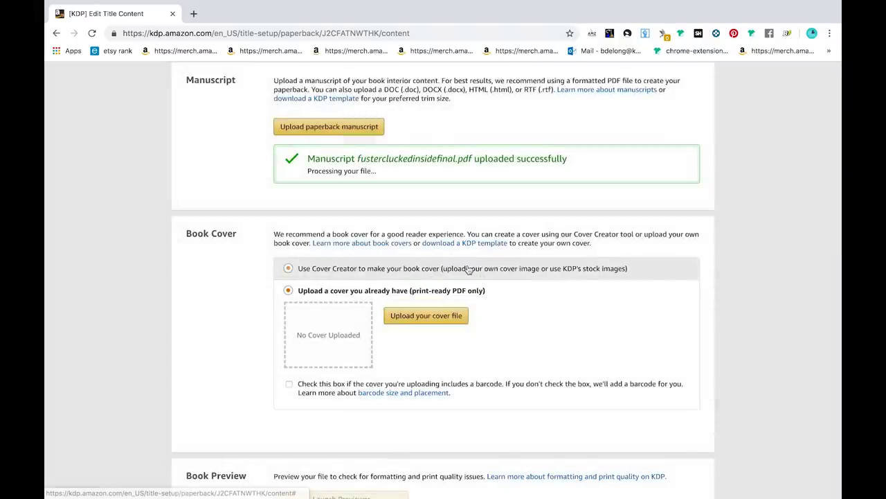
# Launch the print previewer for the uploaded manuscript and cover
pyautogui.scroll(-3, 468, 269)
pyautogui.scroll(-2, 468, 269)
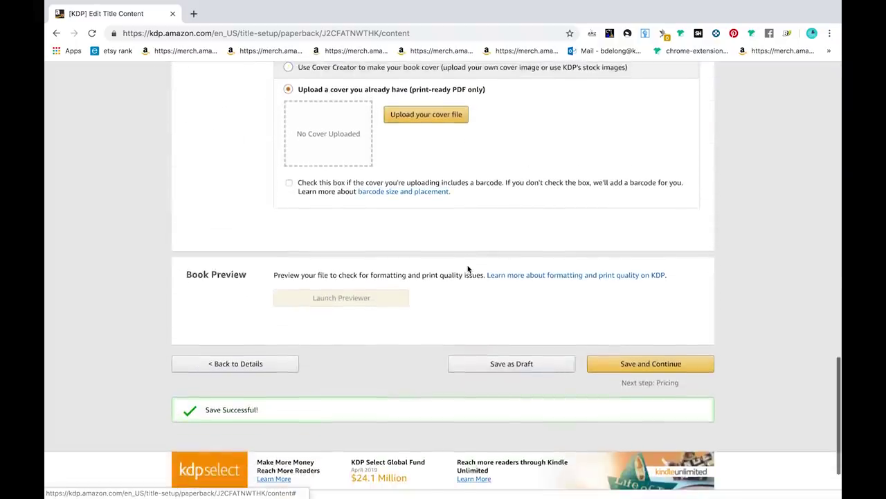
pyautogui.scroll(1, 468, 270)
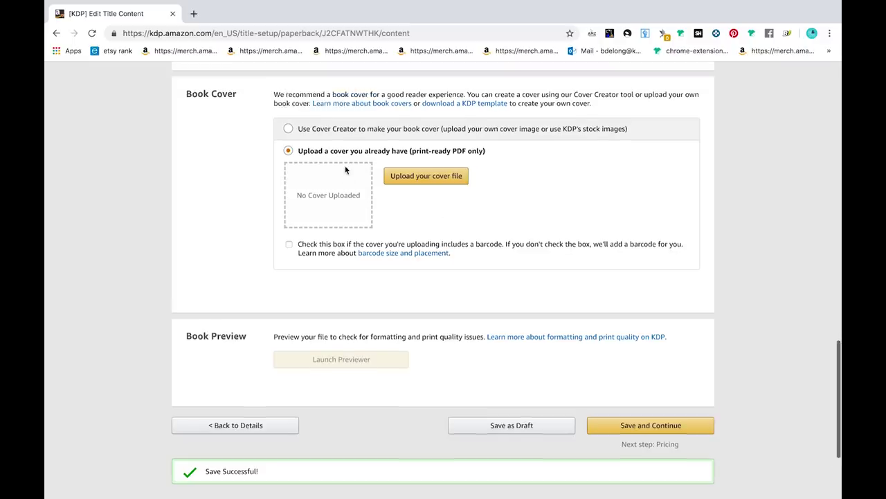
pyautogui.scroll(1, 347, 172)
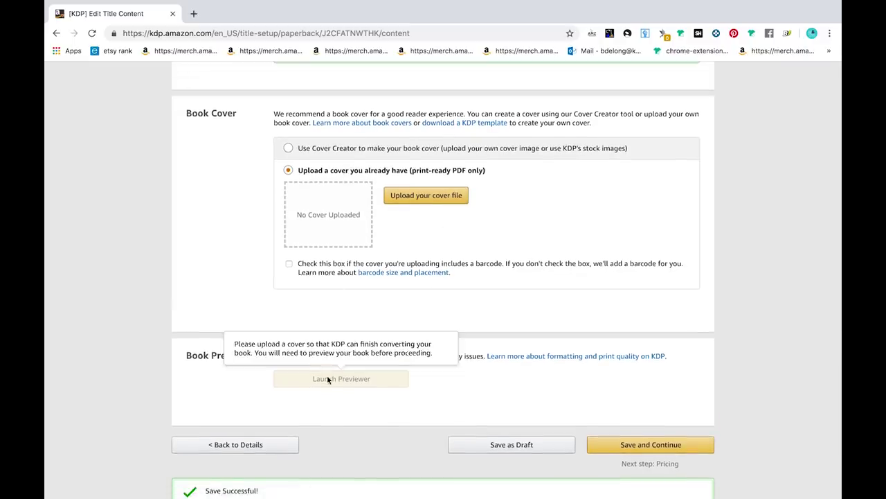
pyautogui.scroll(-1, 329, 375)
pyautogui.scroll(-1, 365, 371)
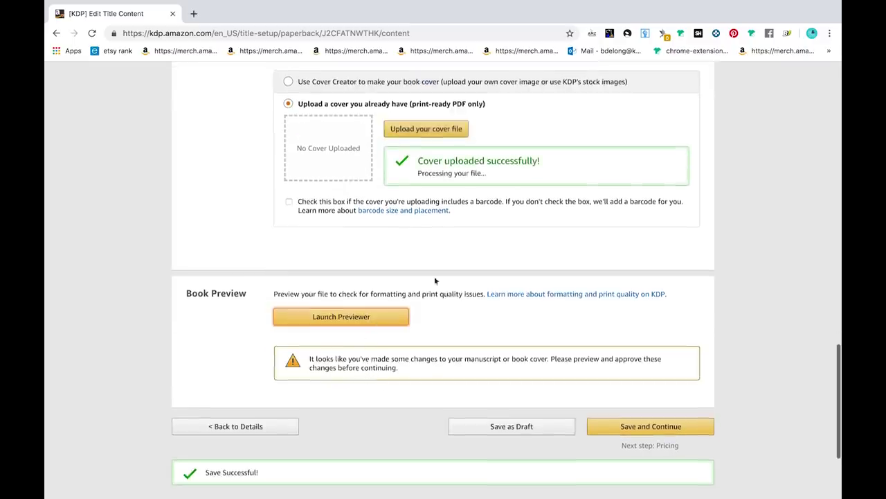
pyautogui.click(392, 318)
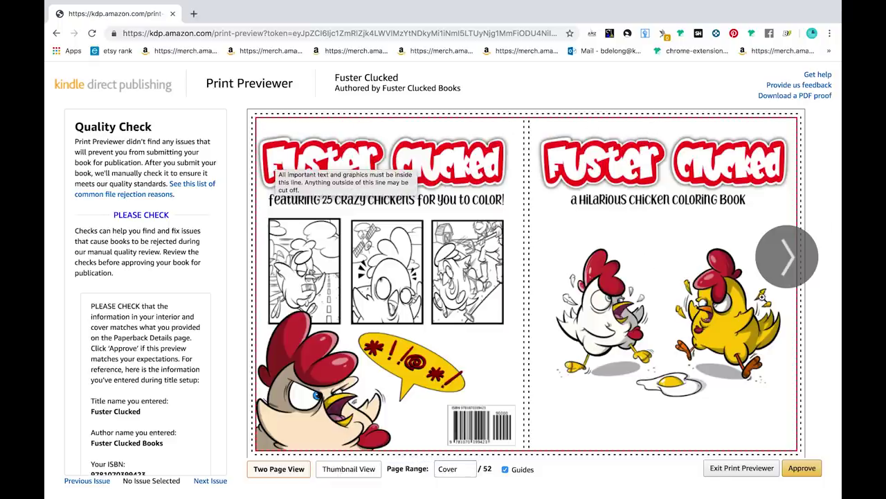
# Page through the print preview from the cover to pages 10-11, checking the text and artwork against the guides
pyautogui.click(790, 257)
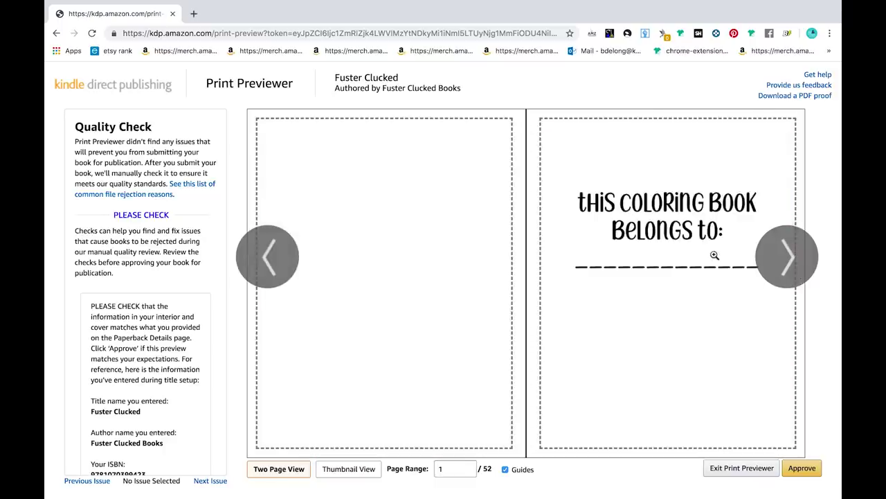
pyautogui.click(790, 272)
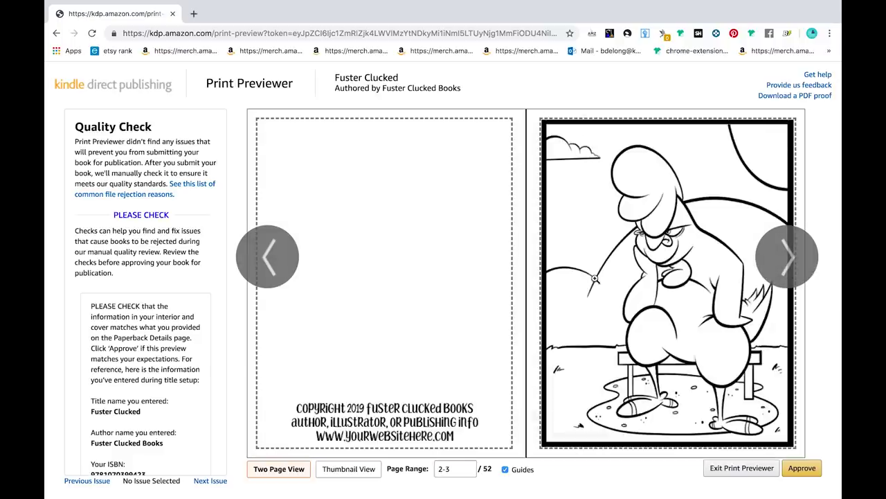
pyautogui.moveTo(594, 279)
pyautogui.click(791, 266)
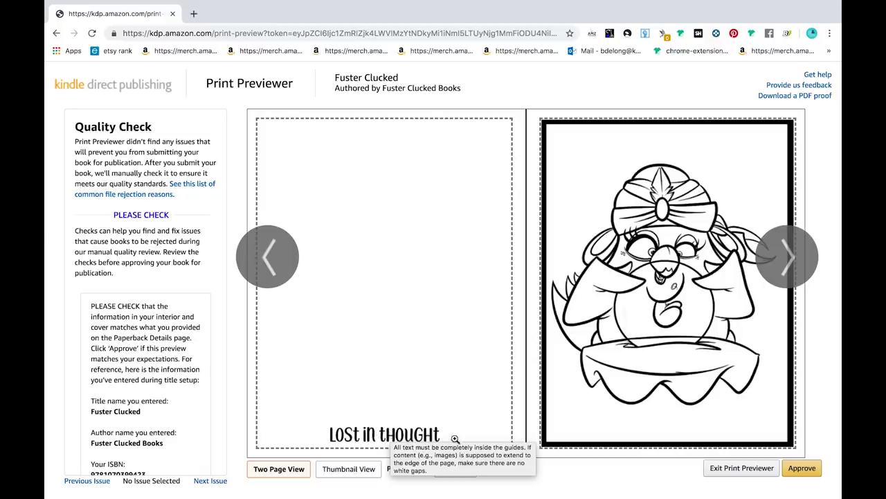
pyautogui.click(788, 272)
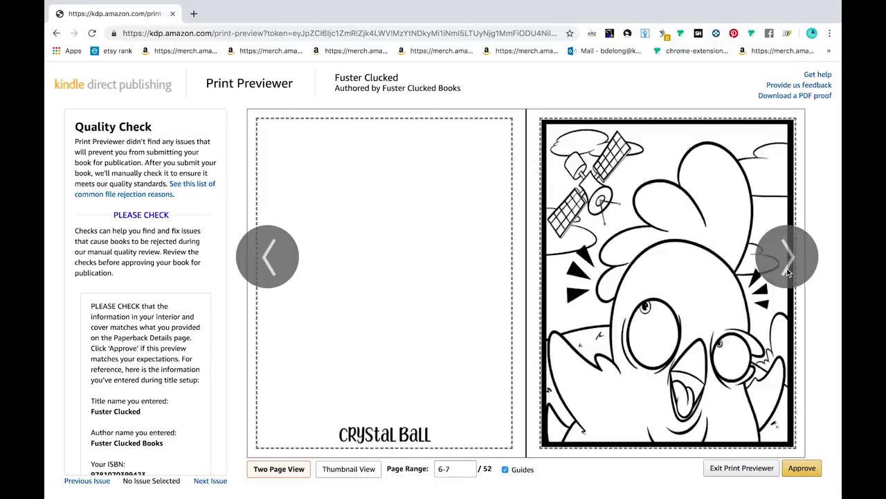
pyautogui.click(788, 272)
pyautogui.click(788, 272)
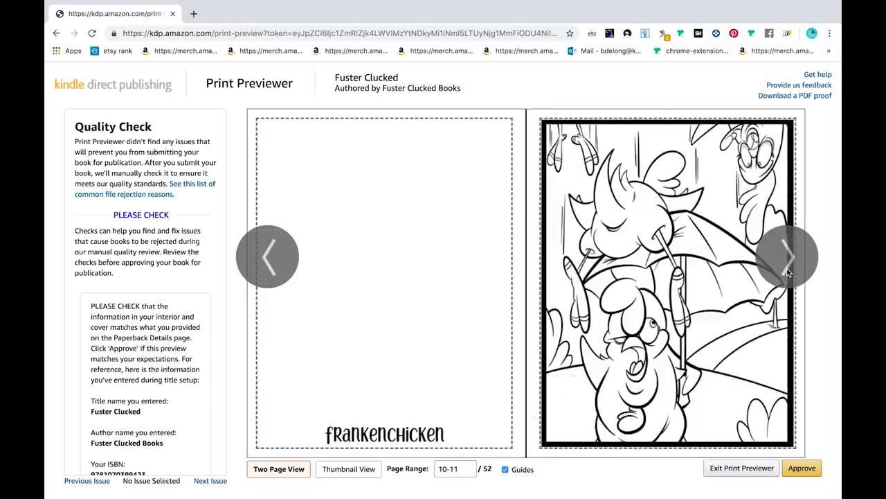